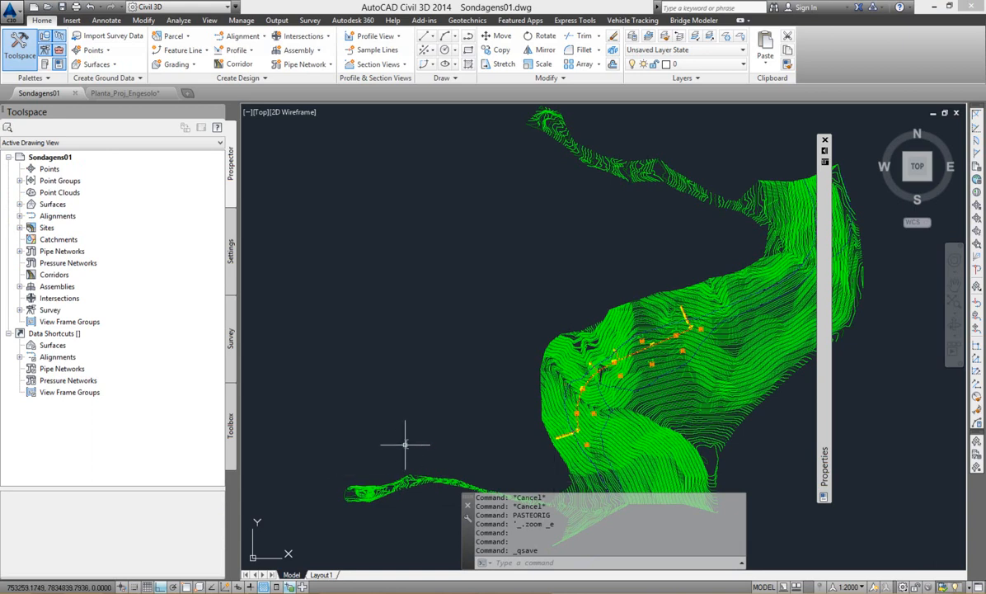
# Step: Examine the terrain contours, the alignment and the borehole markers near its starting station
pyautogui.scroll(2, 418, 405)
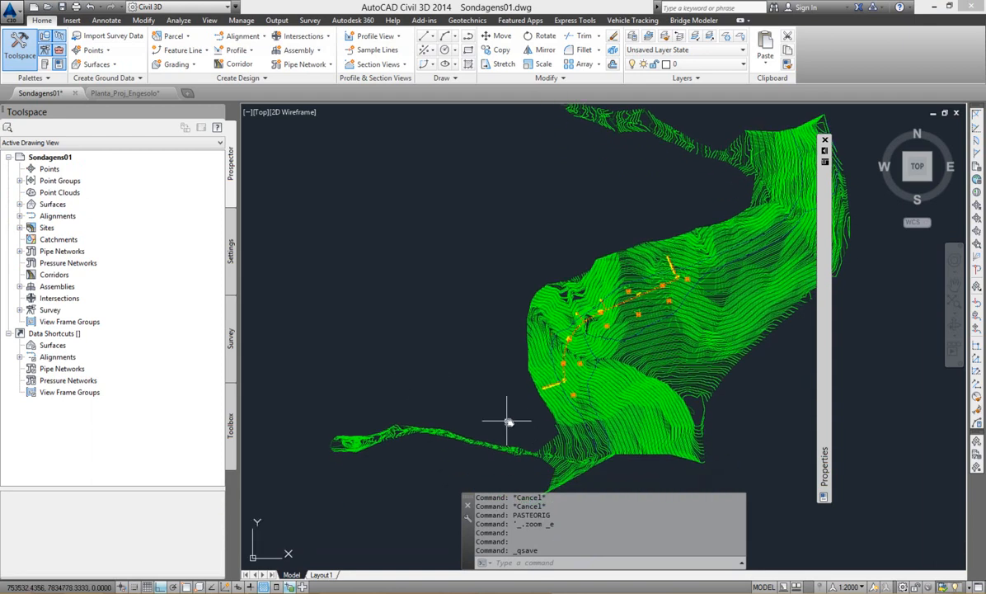
pyautogui.scroll(1, 569, 437)
pyautogui.scroll(2, 620, 439)
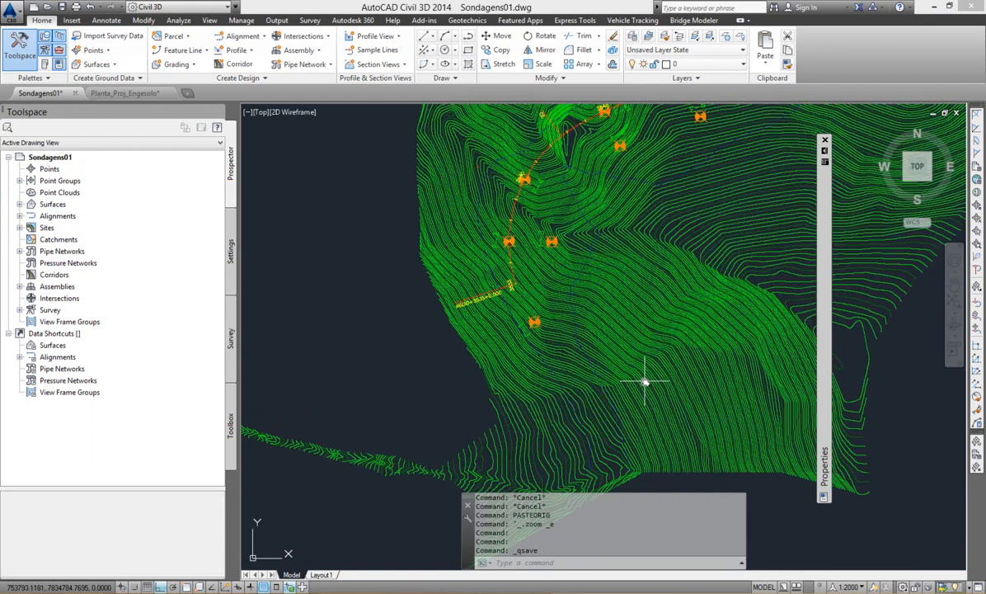
pyautogui.scroll(-4, 534, 381)
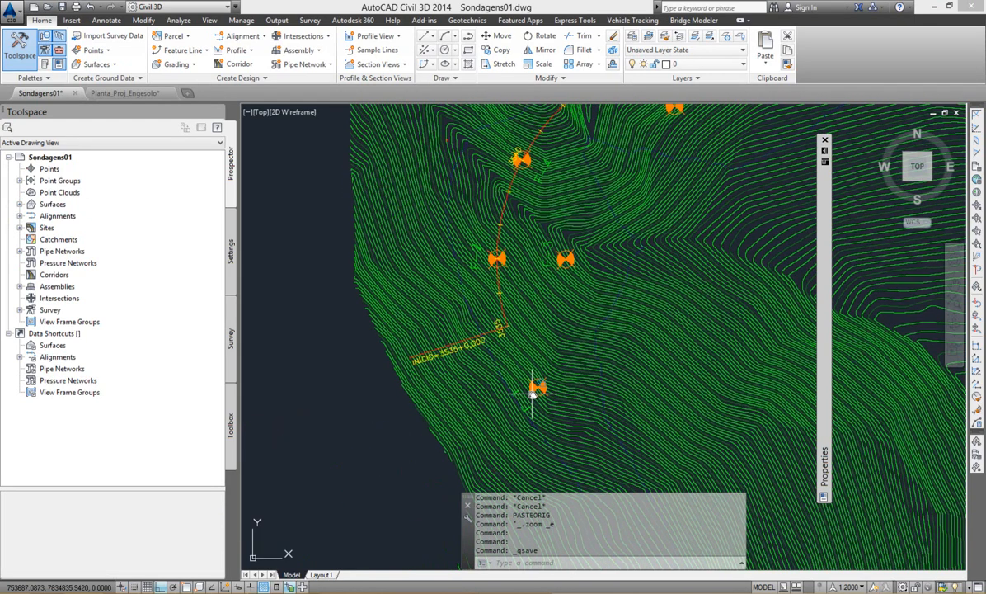
pyautogui.scroll(5, 534, 381)
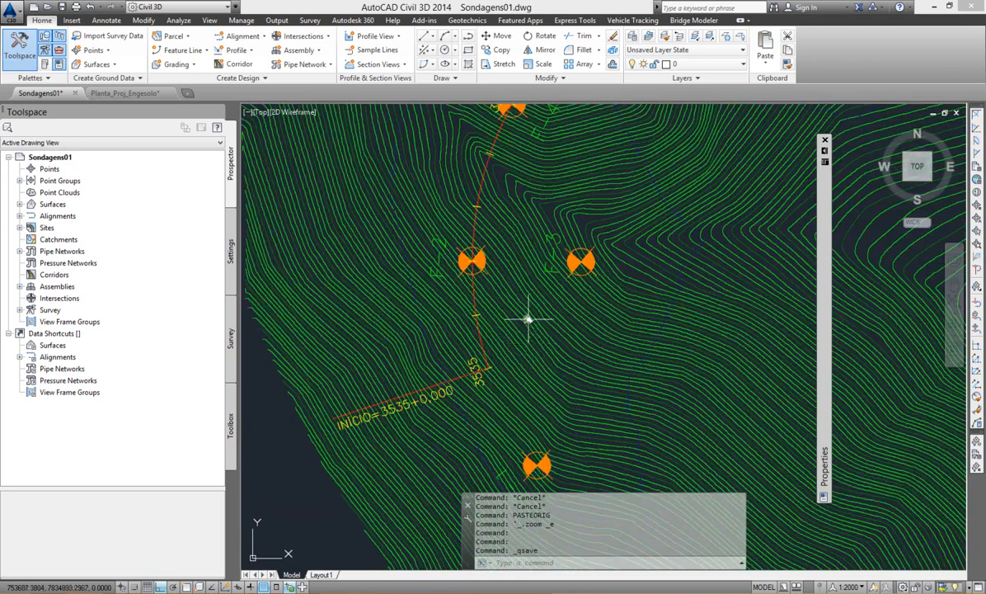
pyautogui.scroll(-6, 524, 286)
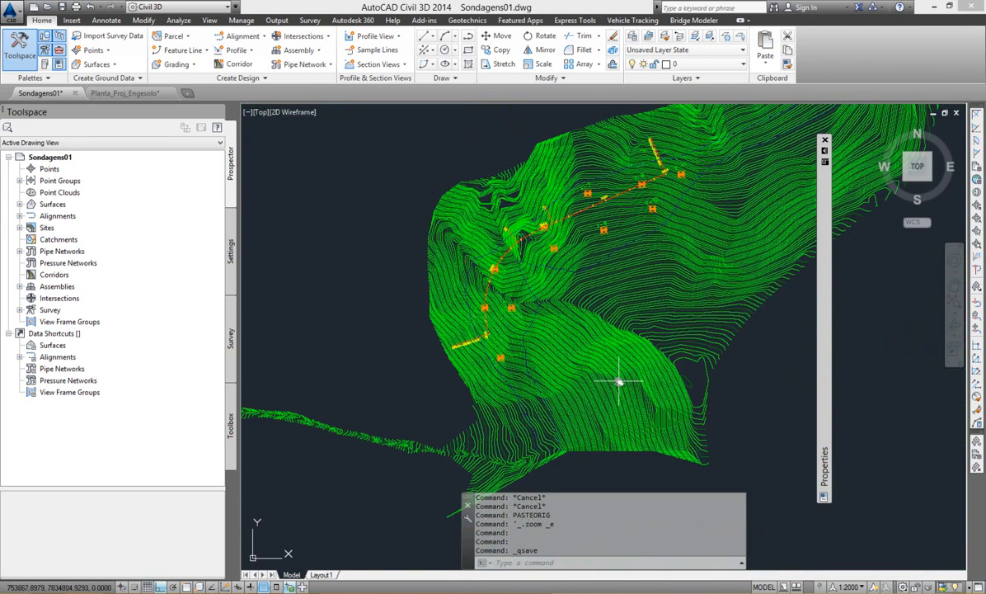
# Step: Set the surface style of TERRENO_NATURAL to INVISIVEL in its surface properties to hide the contours
pyautogui.click(19, 204)
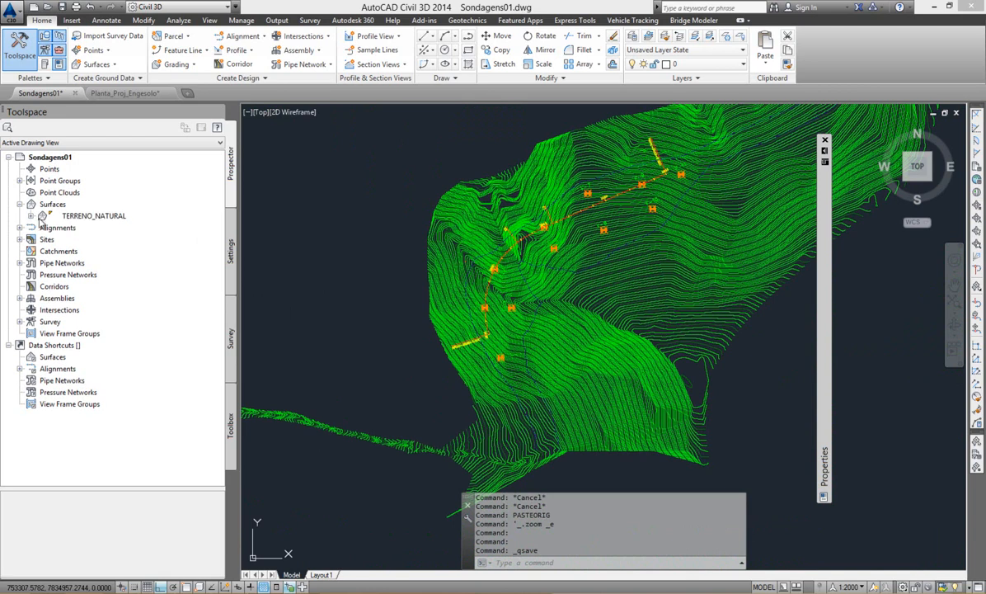
pyautogui.rightClick(72, 216)
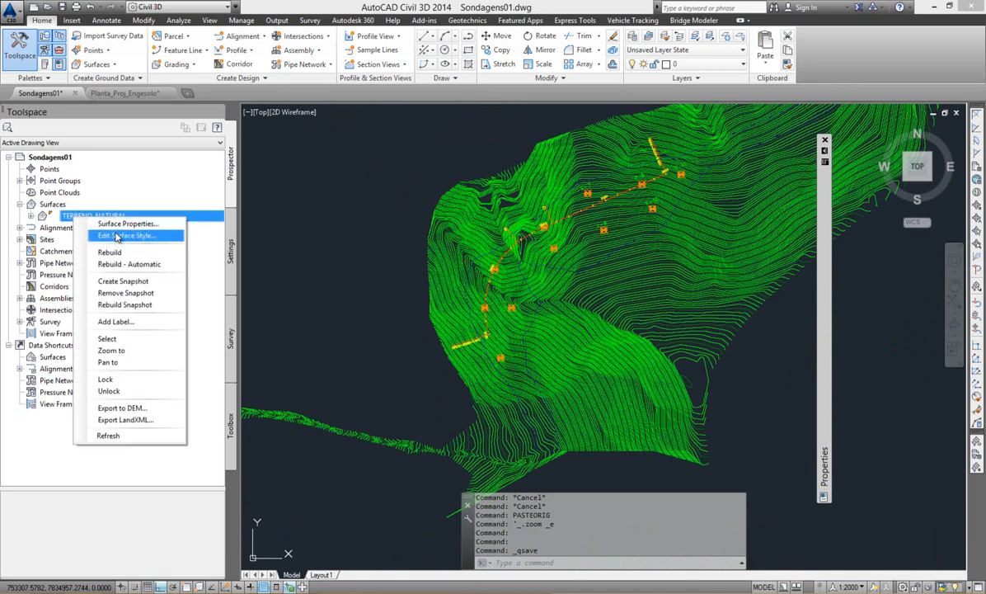
pyautogui.click(124, 224)
pyautogui.click(400, 306)
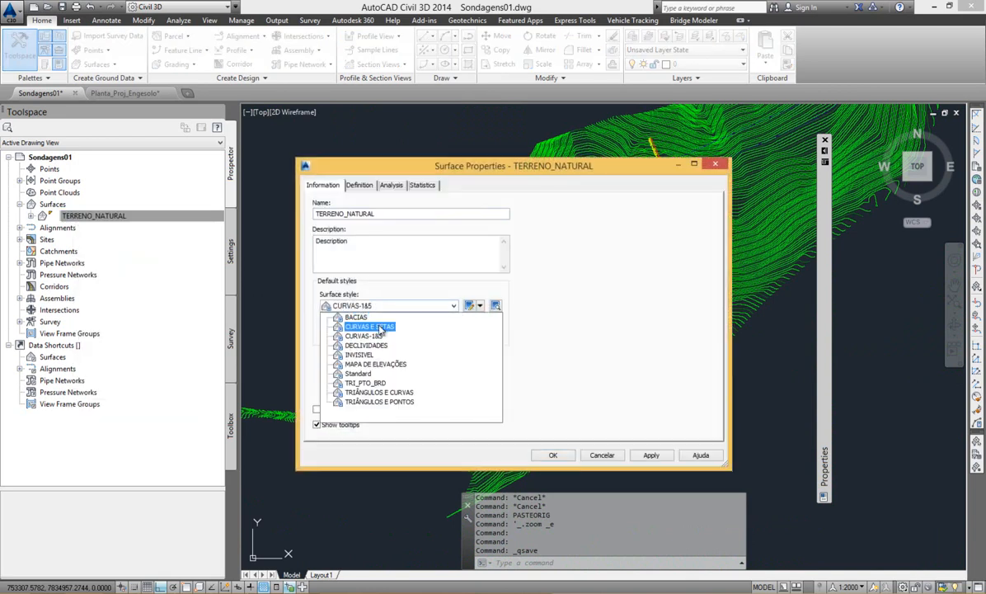
pyautogui.click(365, 365)
pyautogui.click(343, 306)
pyautogui.click(359, 354)
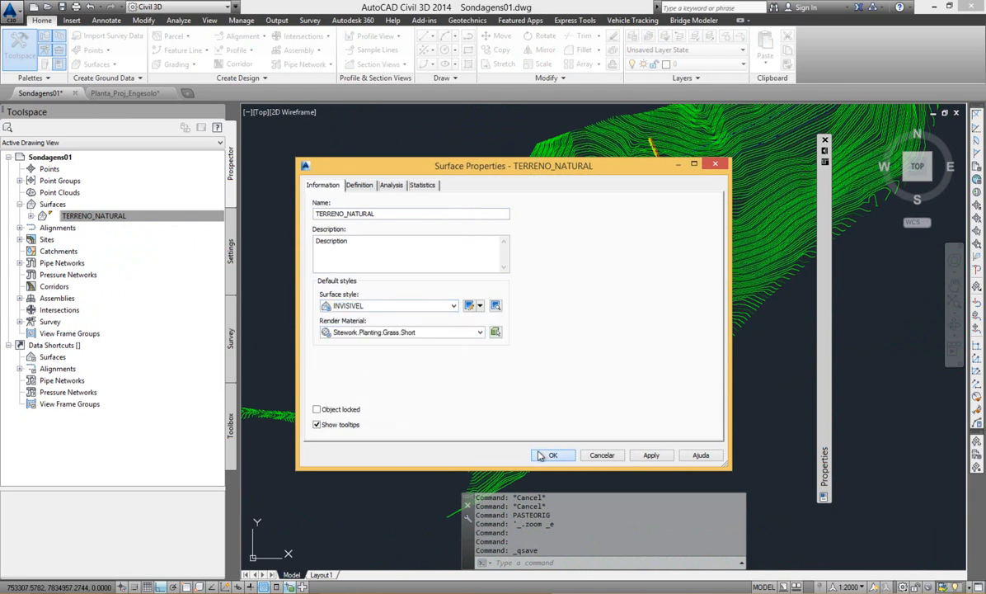
pyautogui.click(554, 455)
pyautogui.press('Escape')
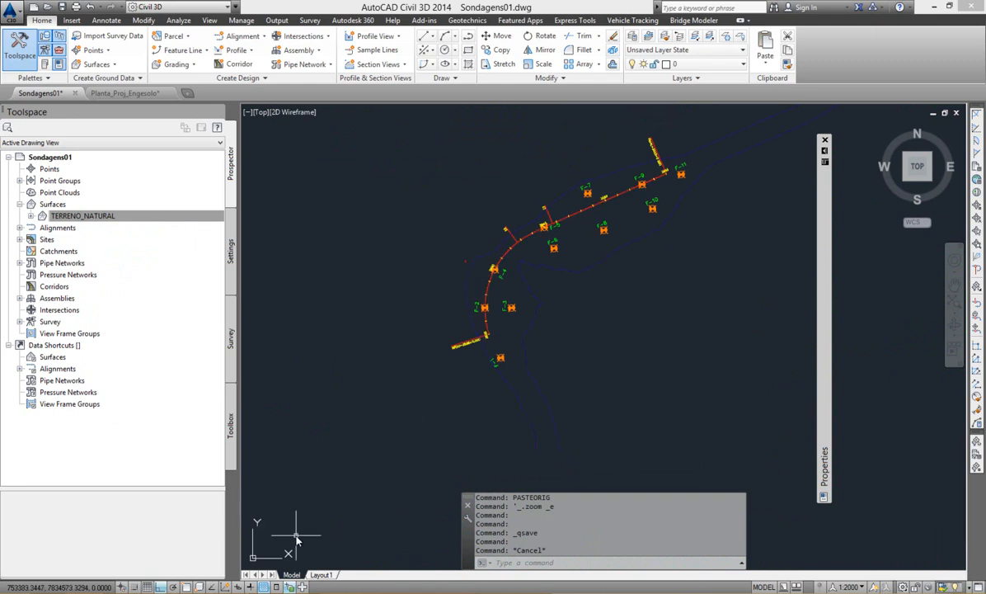
# Step: Examine the dashed blue lines, the red alignment and boreholes F-1 to F-11 in plan view
pyautogui.moveTo(463, 456)
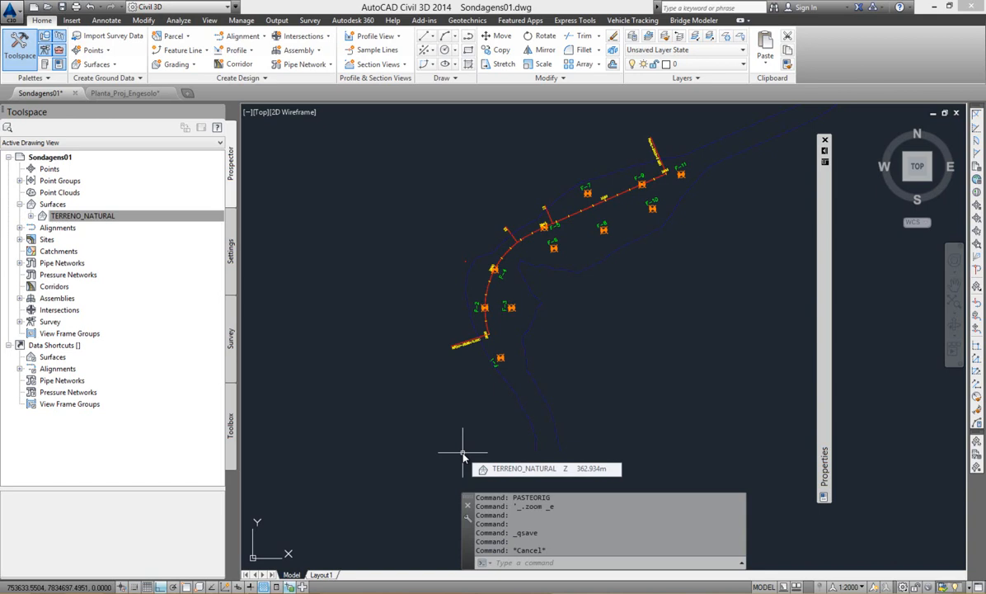
pyautogui.scroll(10, 530, 453)
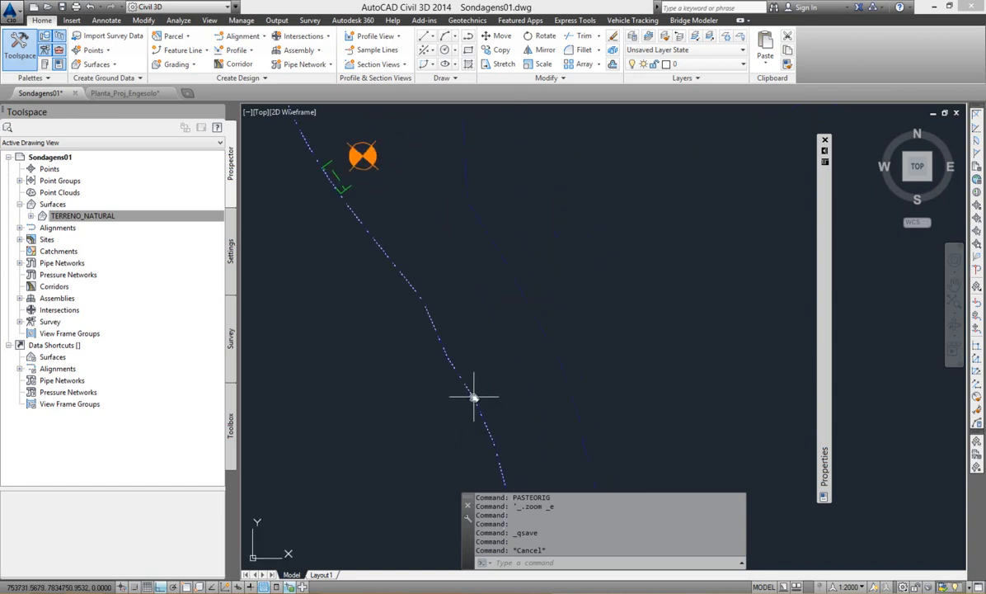
pyautogui.scroll(-5, 552, 348)
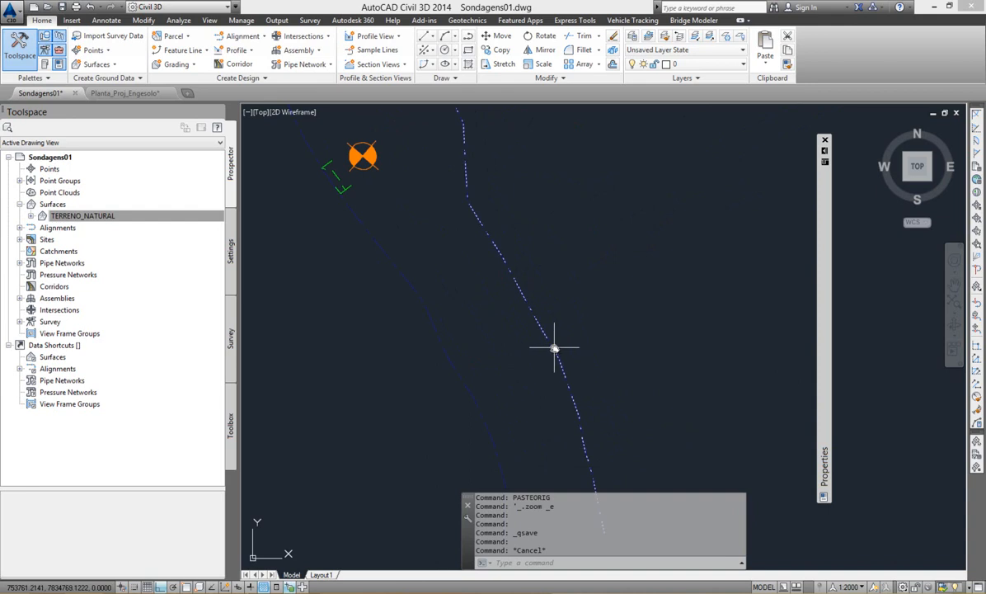
pyautogui.moveTo(521, 401)
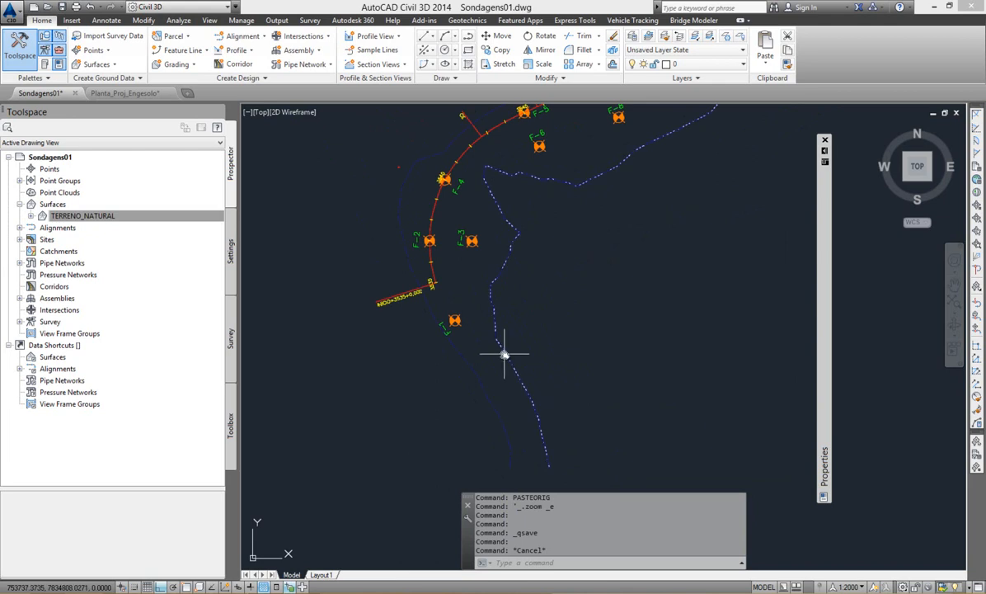
pyautogui.moveTo(443, 343); pyautogui.dragTo(458, 402, button='middle')
pyautogui.moveTo(453, 361); pyautogui.dragTo(439, 449, button='middle')
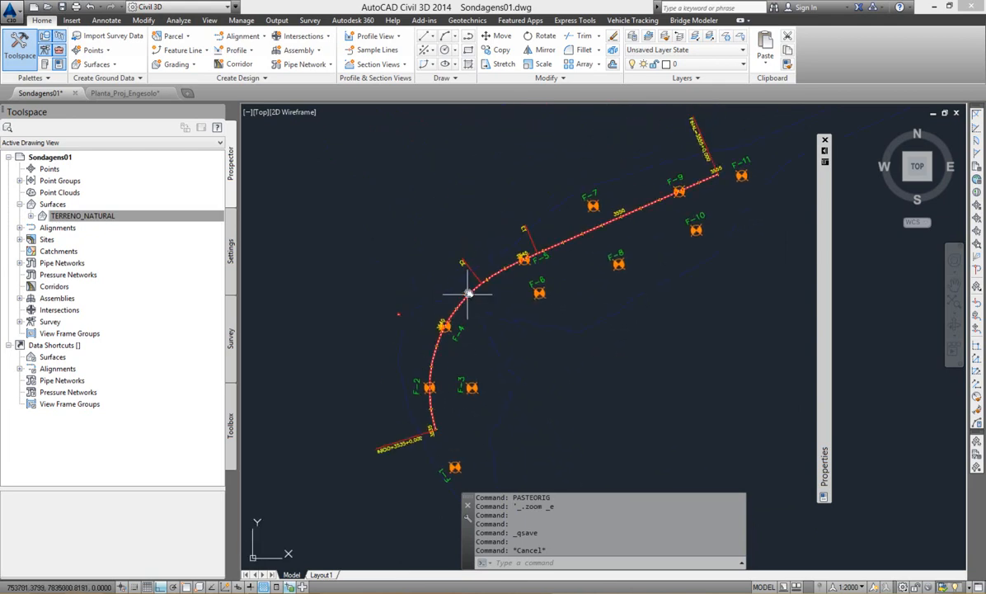
pyautogui.scroll(-2, 563, 325)
pyautogui.moveTo(624, 342)
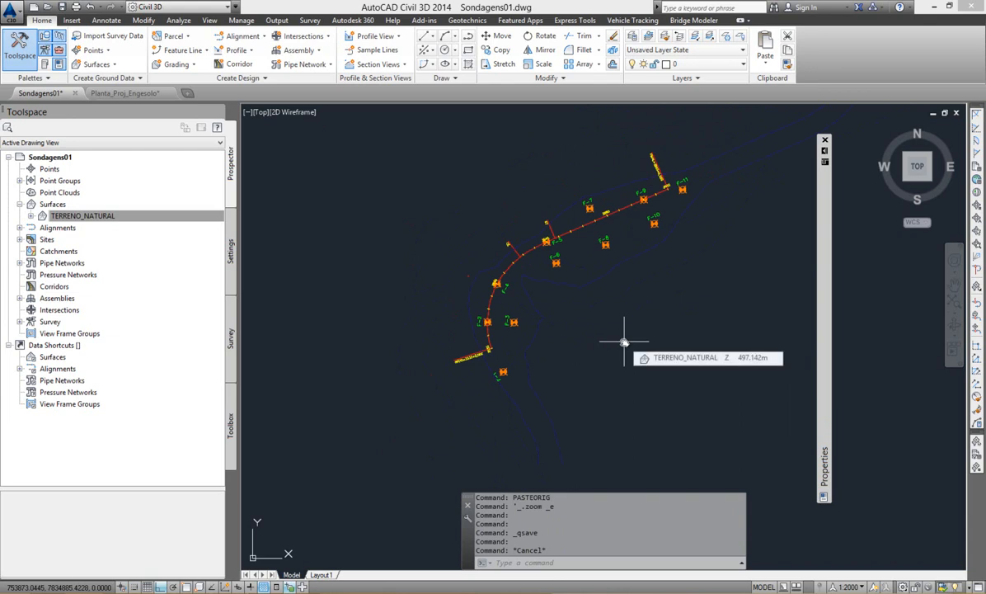
pyautogui.moveTo(522, 343); pyautogui.dragTo(506, 382, button='middle')
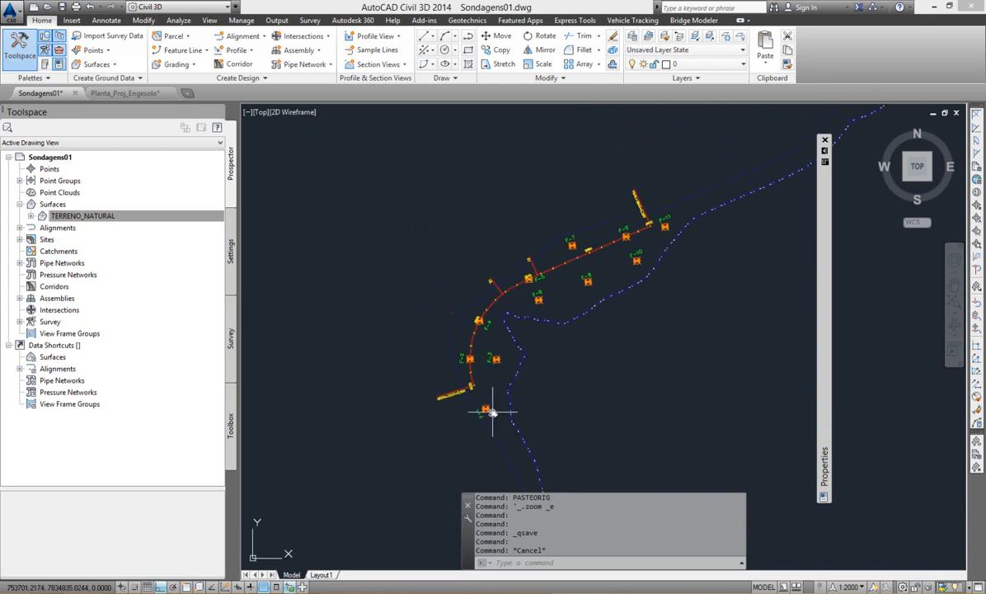
pyautogui.moveTo(458, 441); pyautogui.dragTo(462, 404, button='middle')
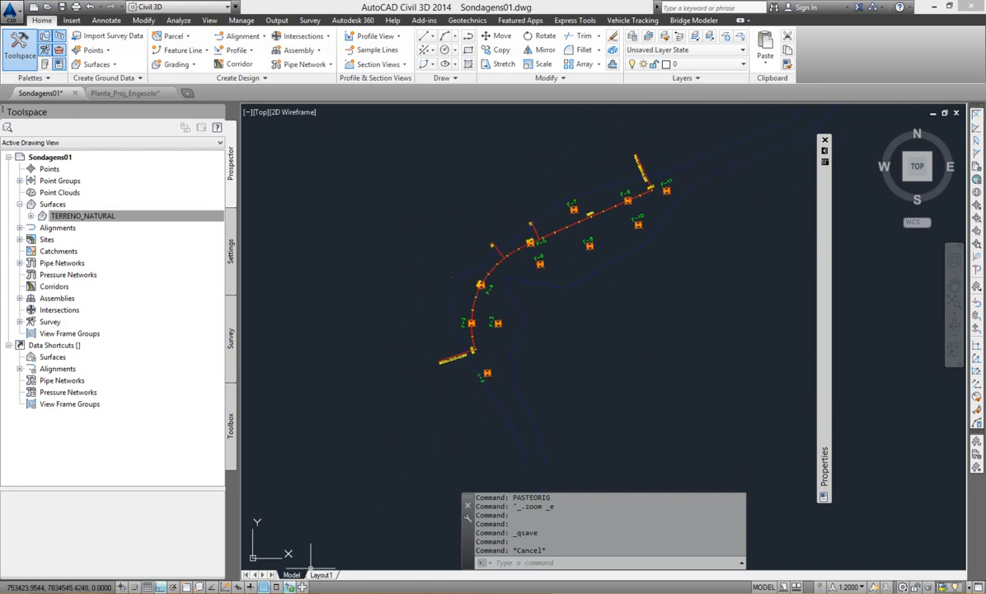
# Step: Switch to the Investig_Geotec.xlsx workbook in Excel and review the borehole rows from F-11 up to F-1
pyautogui.hotkey('alt', 'Tab')
pyautogui.press('Up')
pyautogui.press('Up')
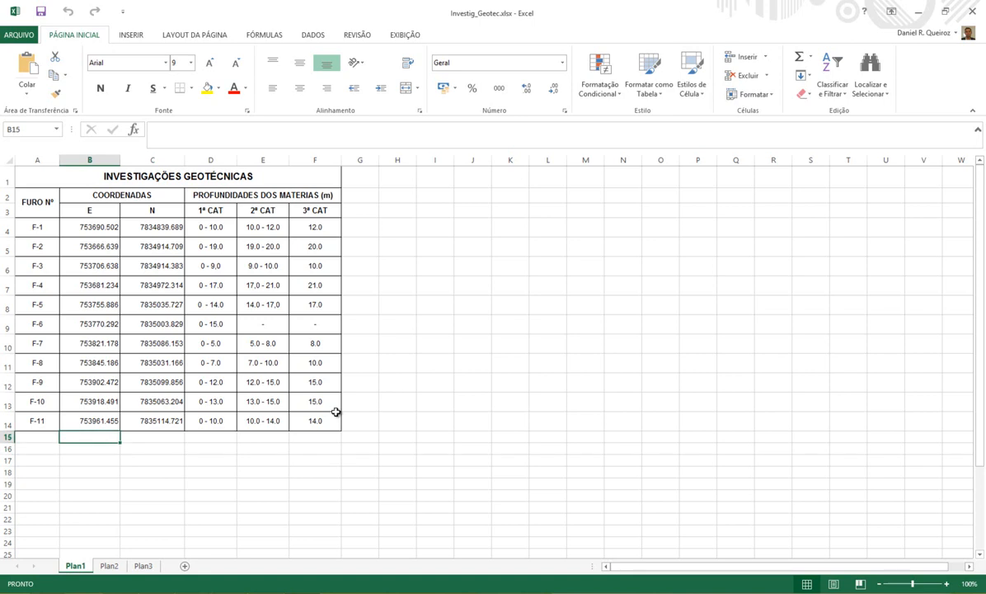
pyautogui.press('Left')
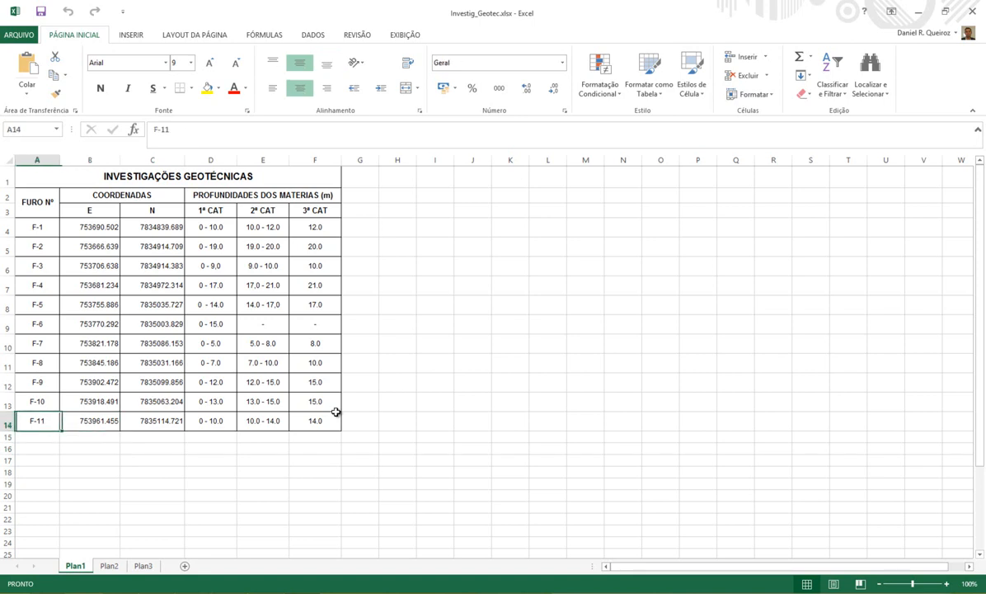
pyautogui.press('Up')
pyautogui.press('Up')
pyautogui.press('Up')
pyautogui.press('Up')
pyautogui.press('Up')
pyautogui.press('Up')
pyautogui.press('Up')
pyautogui.press('Up')
pyautogui.press('Up')
pyautogui.press('Up')
pyautogui.press('Up')
pyautogui.press('Up')
pyautogui.press('Down')
pyautogui.press('Down')
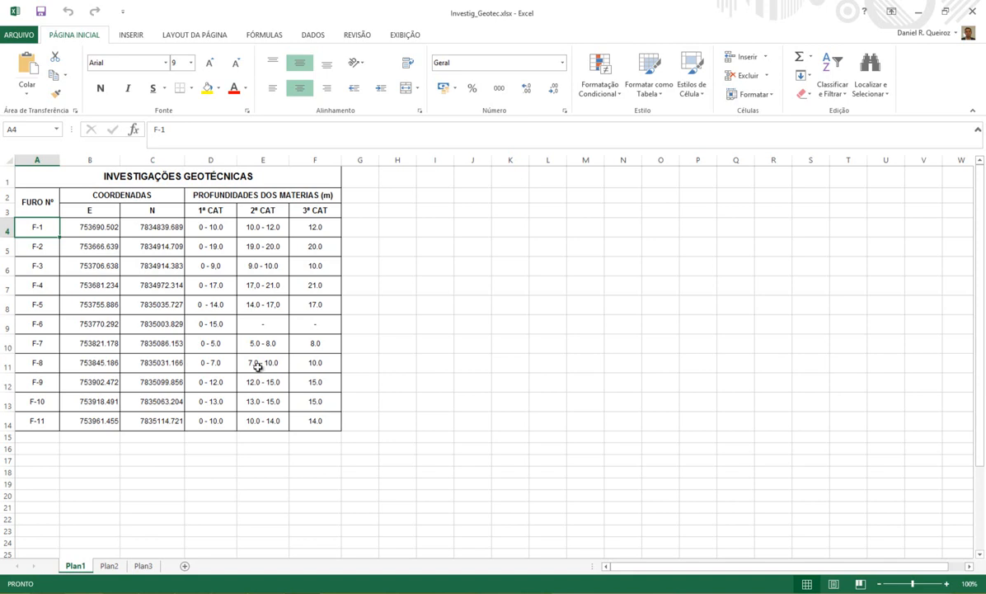
# Step: Create a new blank workbook
pyautogui.click(18, 38)
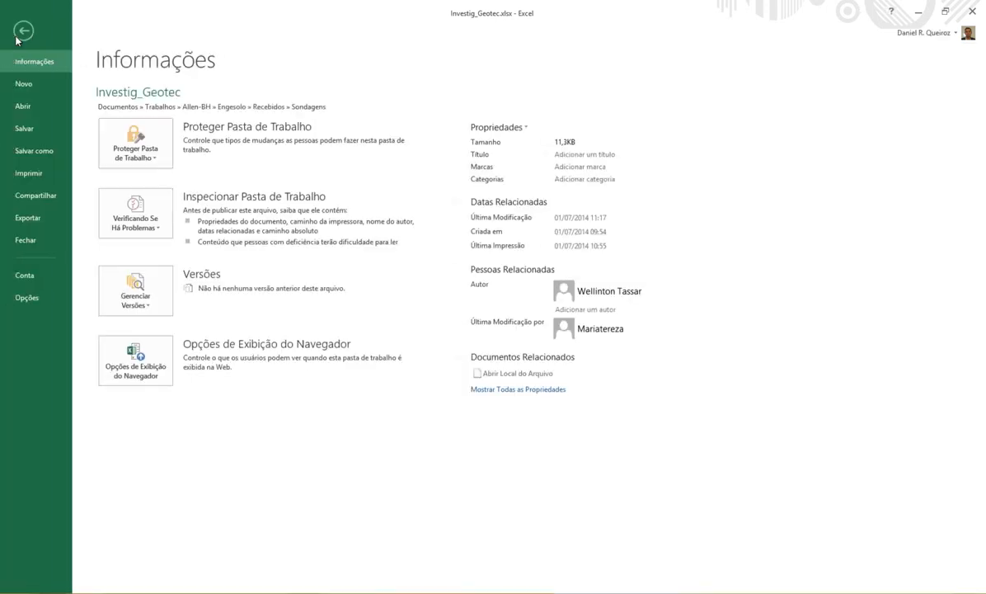
pyautogui.click(37, 85)
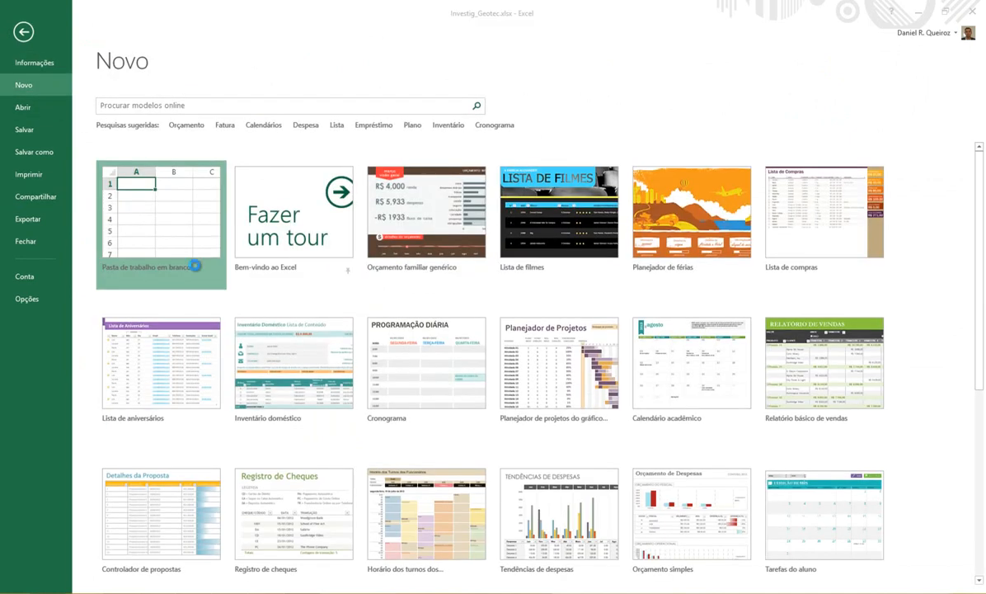
pyautogui.click(174, 188)
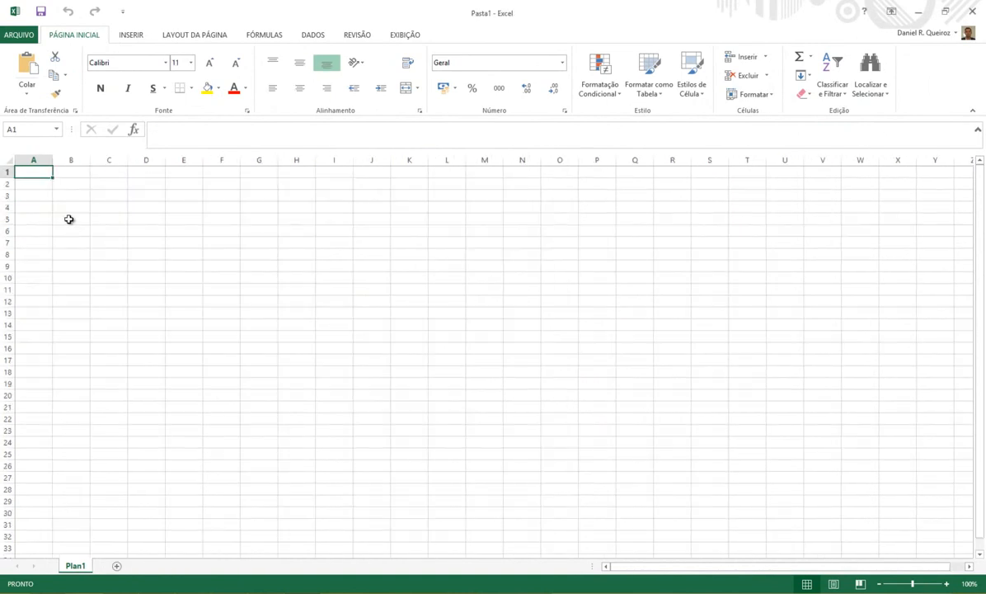
# Step: Enter the header P in A1 and number the points 1 to 11 in cells A2:A12
pyautogui.write('P')
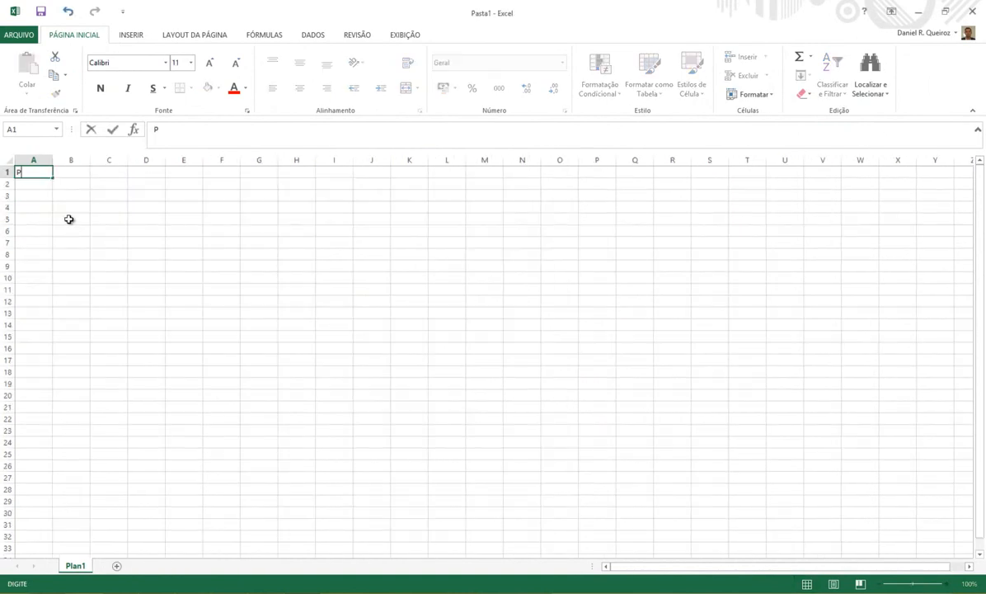
pyautogui.press('Return')
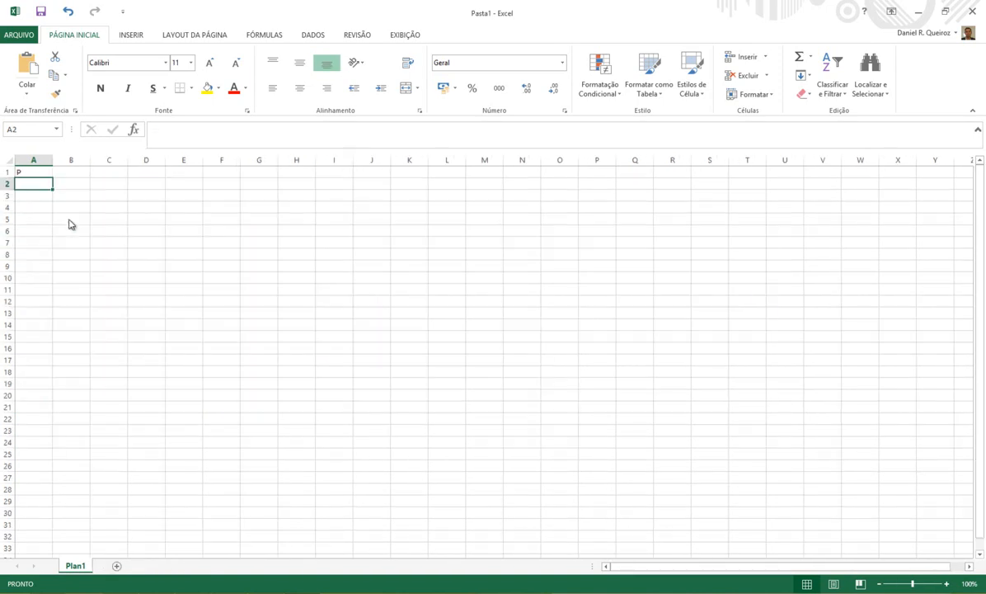
pyautogui.write('1')
pyautogui.press('Return')
pyautogui.write('2')
pyautogui.press('Return')
pyautogui.write('3')
pyautogui.press('Return')
pyautogui.moveTo(47, 185); pyautogui.dragTo(49, 302)
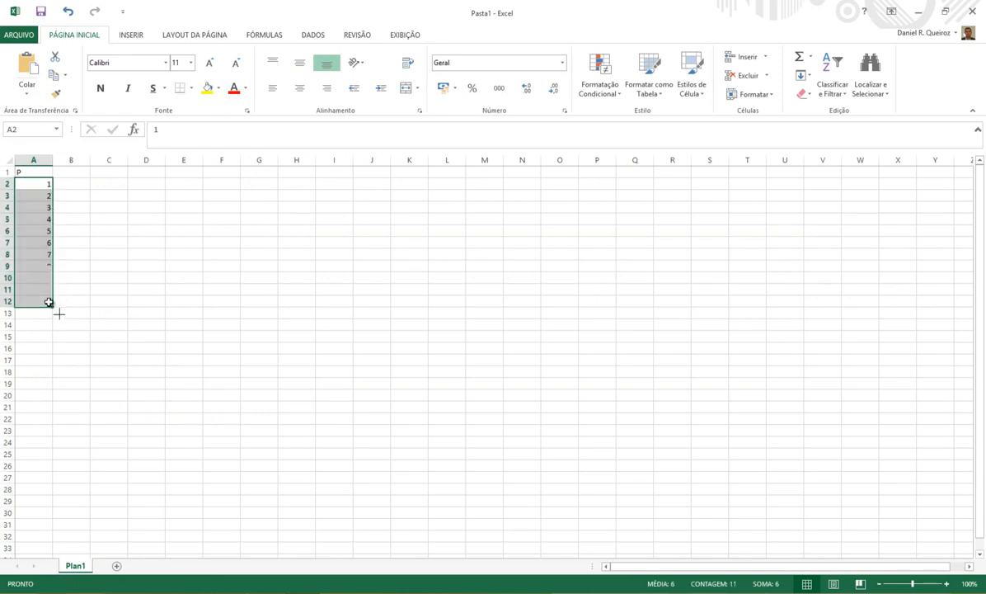
# Step: Enter the header E in B1, copy the boreholes' E coordinates from Investig_Geotec.xlsx into B2:B12 and fit the column width
pyautogui.click(82, 174)
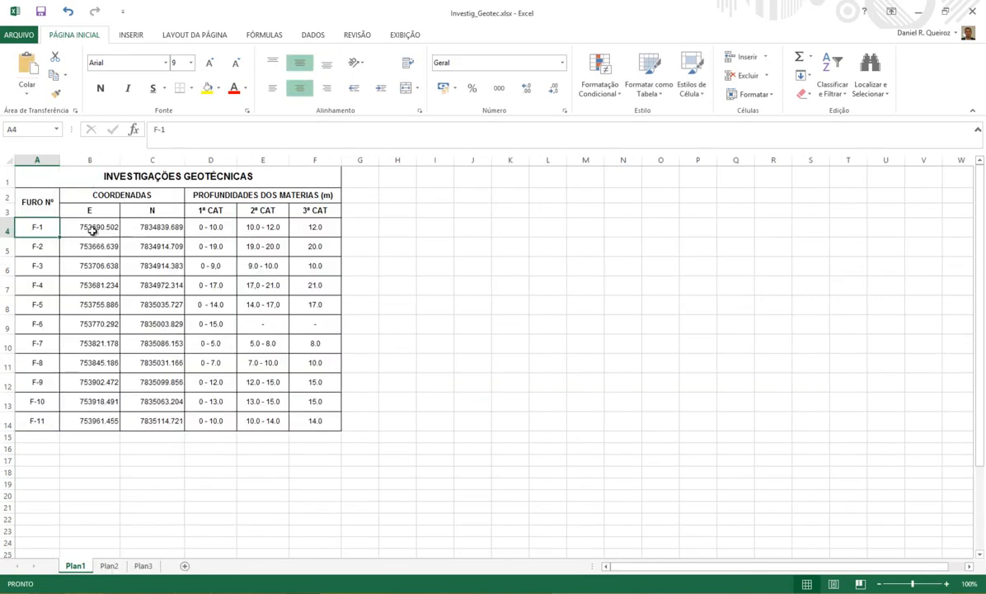
pyautogui.moveTo(93, 230); pyautogui.dragTo(102, 423)
pyautogui.hotkey('ctrl', 'c')
pyautogui.hotkey('alt', 'Tab')
pyautogui.hotkey('ctrl', 'v')
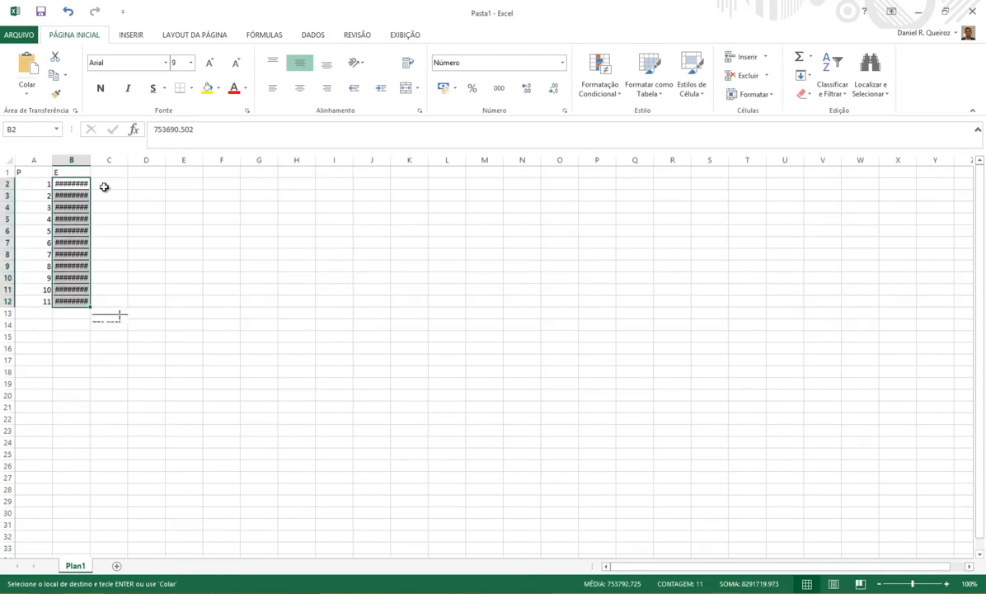
pyautogui.doubleClick(94, 163)
pyautogui.click(126, 180)
# Step: Display the E coordinates in B2:B12 with four decimal places
pyautogui.click(88, 220)
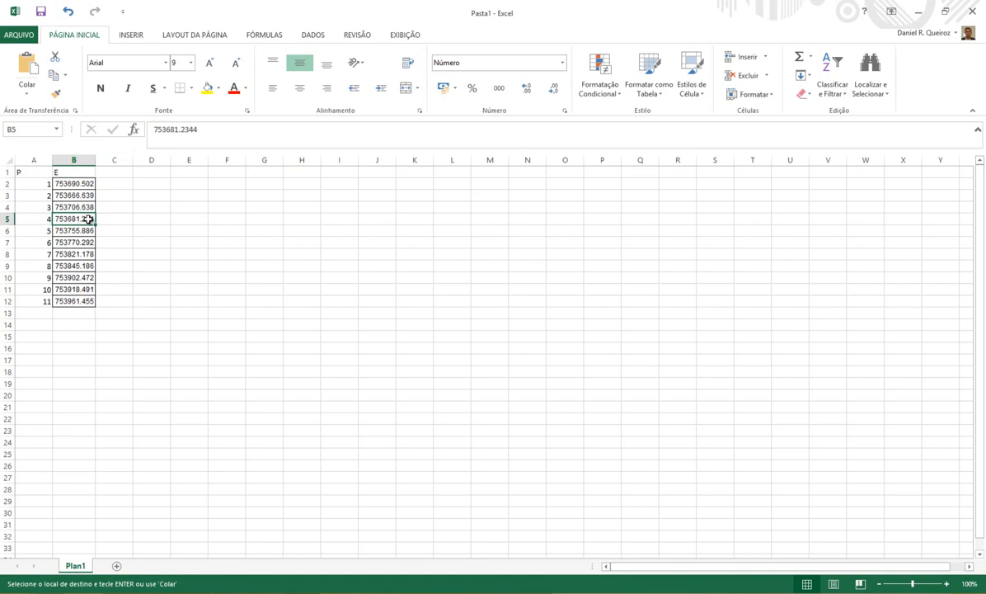
pyautogui.click(75, 158)
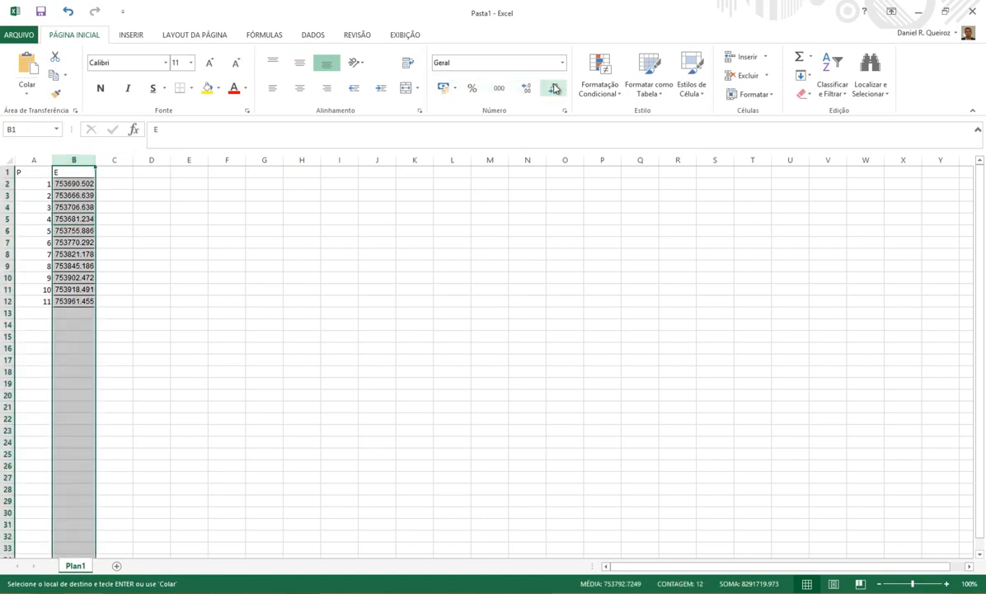
pyautogui.moveTo(81, 183); pyautogui.dragTo(77, 302)
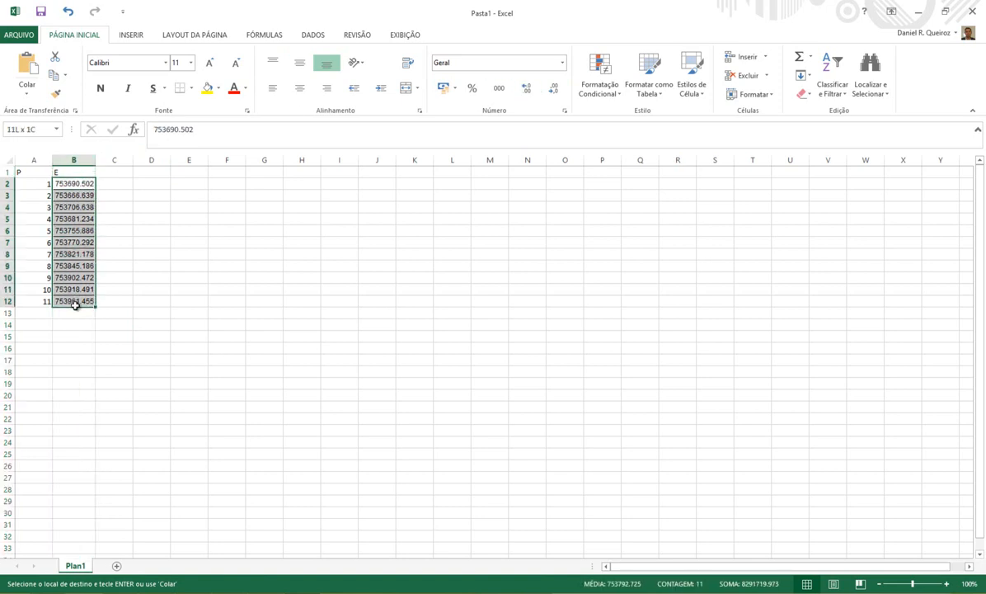
pyautogui.click(526, 90)
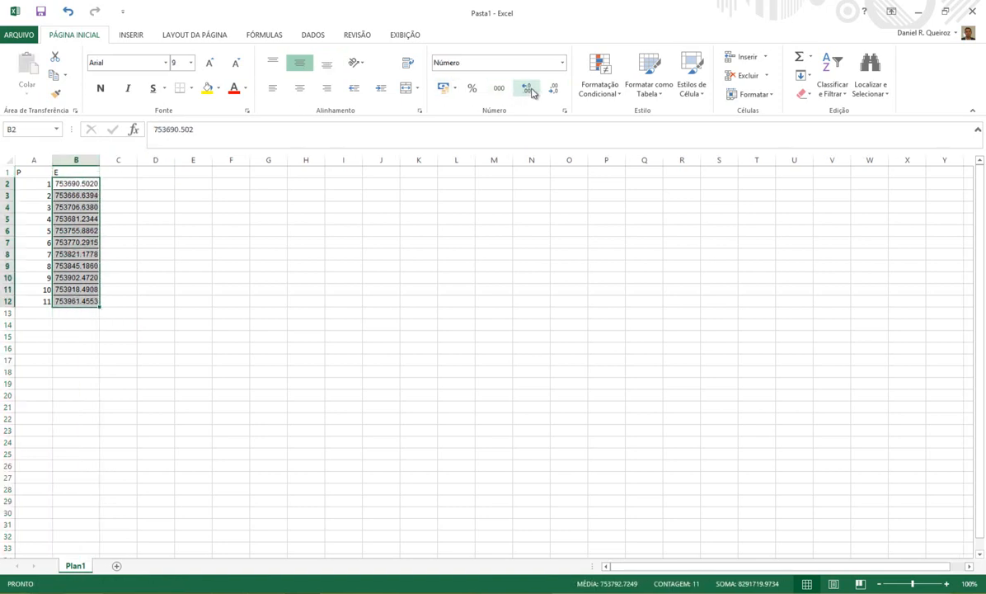
# Step: Enter the header N in C1 and copy the boreholes' N coordinates from Investig_Geotec.xlsx into C2:C12
pyautogui.click(125, 172)
pyautogui.write('n')
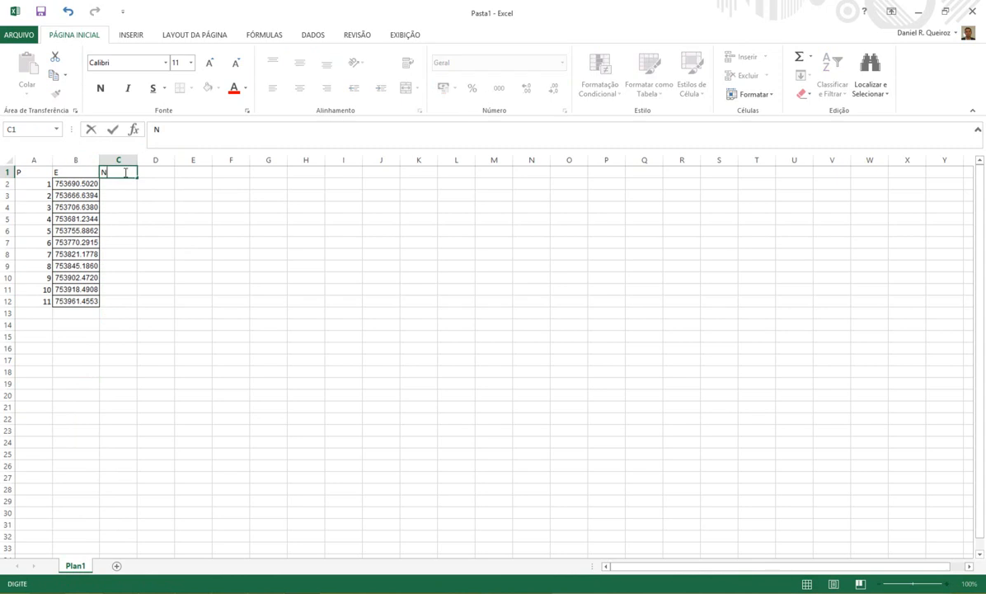
pyautogui.press('Return')
pyautogui.hotkey('alt', 'Tab')
pyautogui.moveTo(155, 227); pyautogui.dragTo(163, 417)
pyautogui.hotkey('ctrl', 'c')
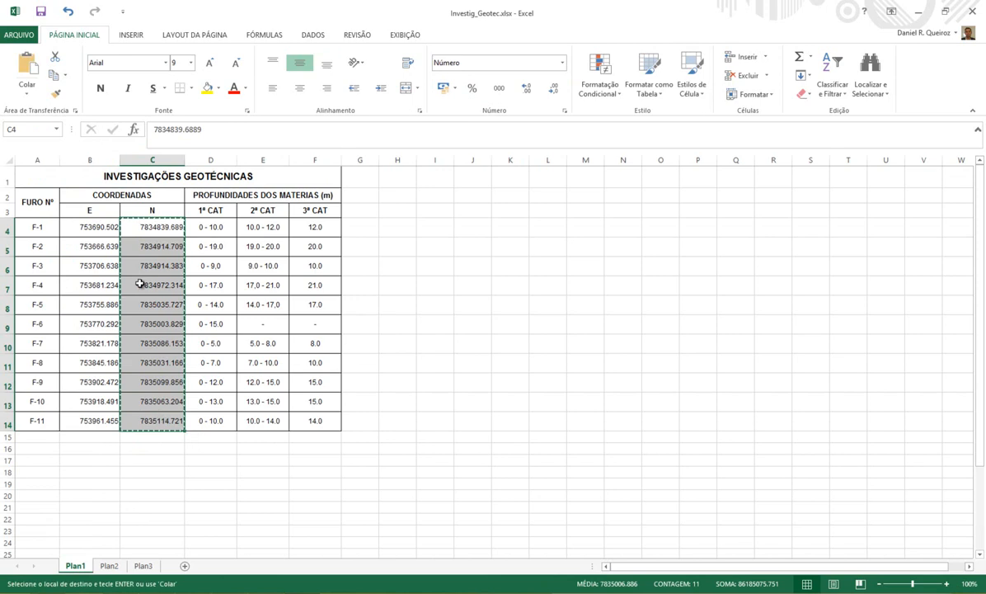
pyautogui.hotkey('alt', 'Tab')
pyautogui.hotkey('ctrl', 'v')
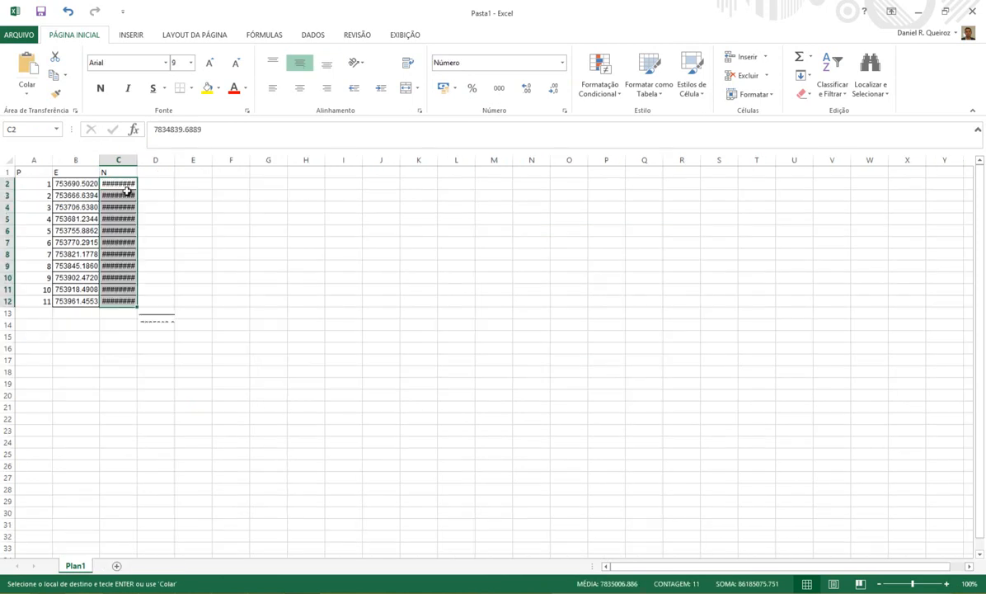
# Step: Widen column C to fit the N coordinates and display C2:C12 with four decimal places
pyautogui.doubleClick(137, 160)
pyautogui.moveTo(138, 160); pyautogui.dragTo(148, 301)
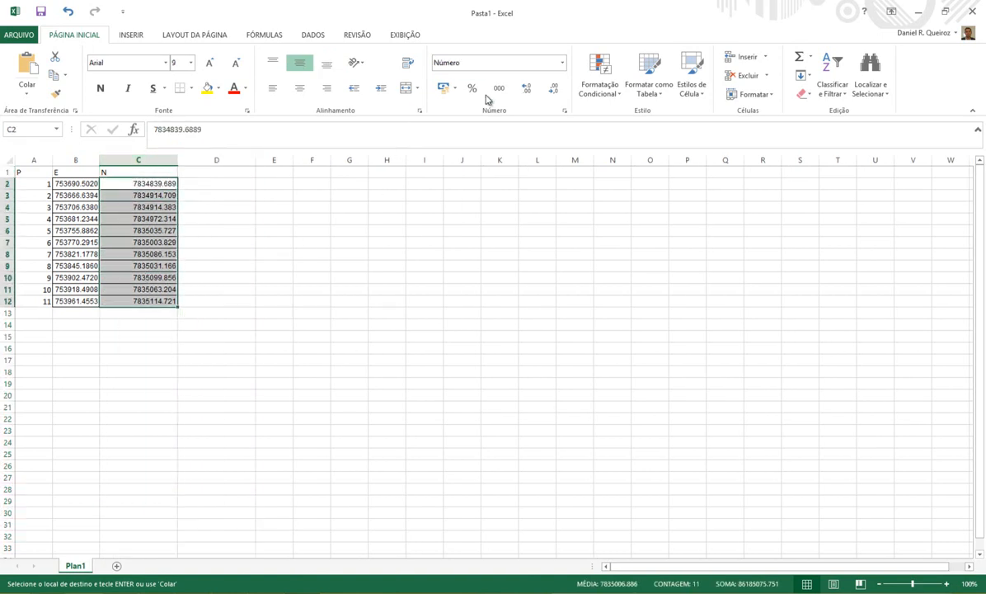
pyautogui.click(526, 87)
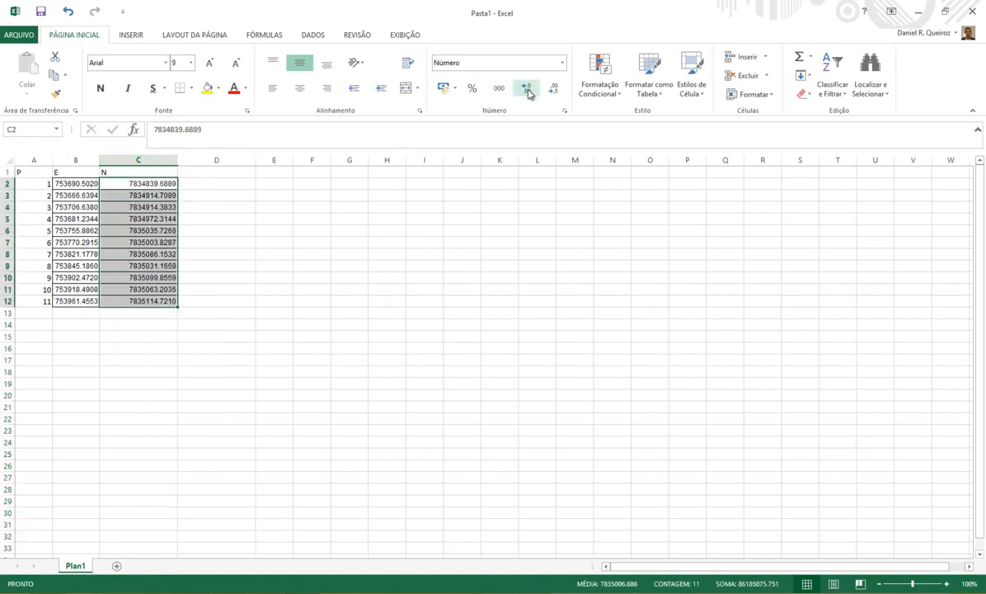
# Step: Enter the header Z in D1 and fill D2:D12 with 0
pyautogui.click(229, 171)
pyautogui.write('Z')
pyautogui.press('Return')
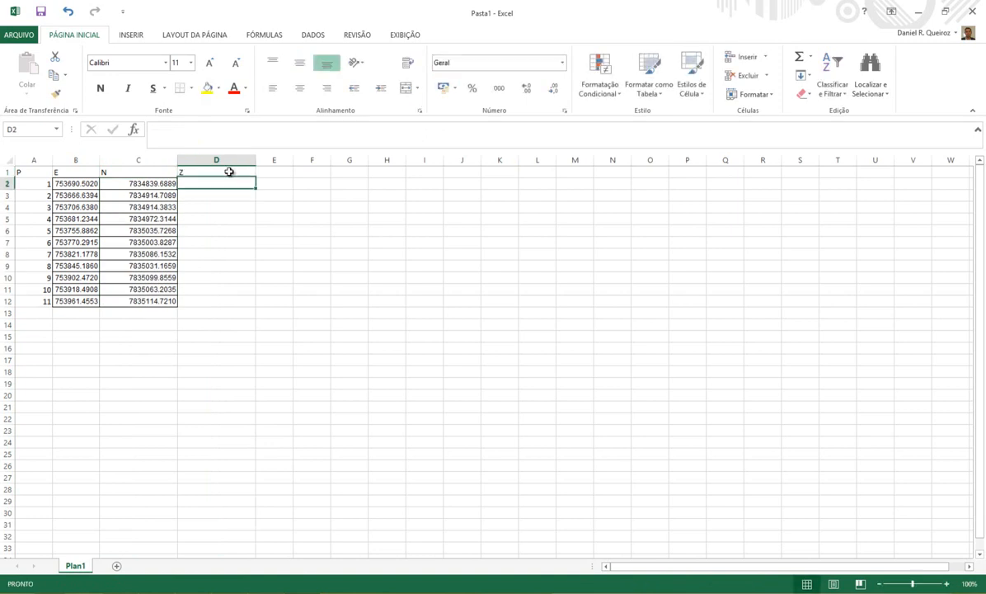
pyautogui.hotkey('alt', 'Tab')
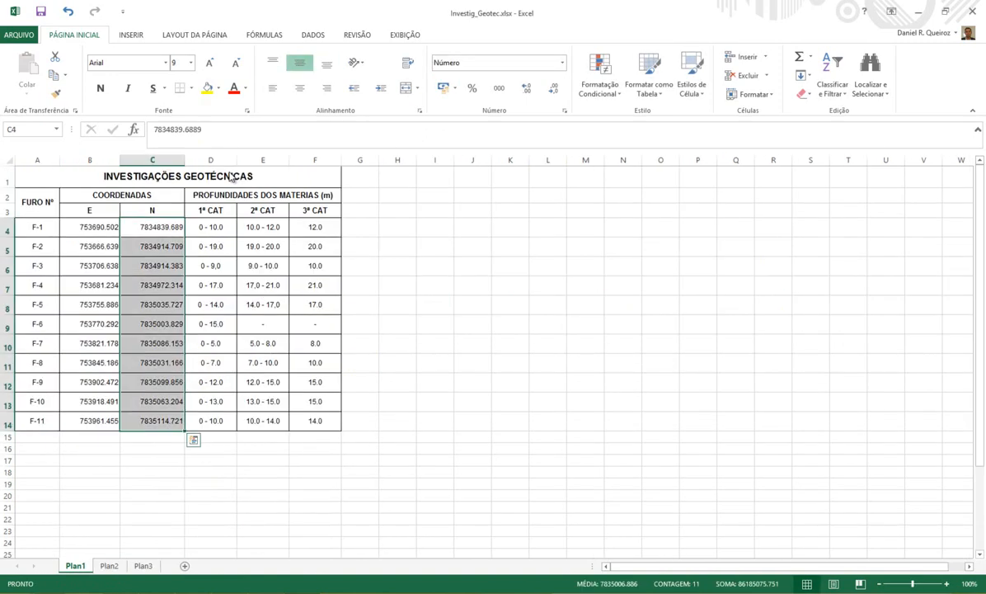
pyautogui.hotkey('alt', 'Tab')
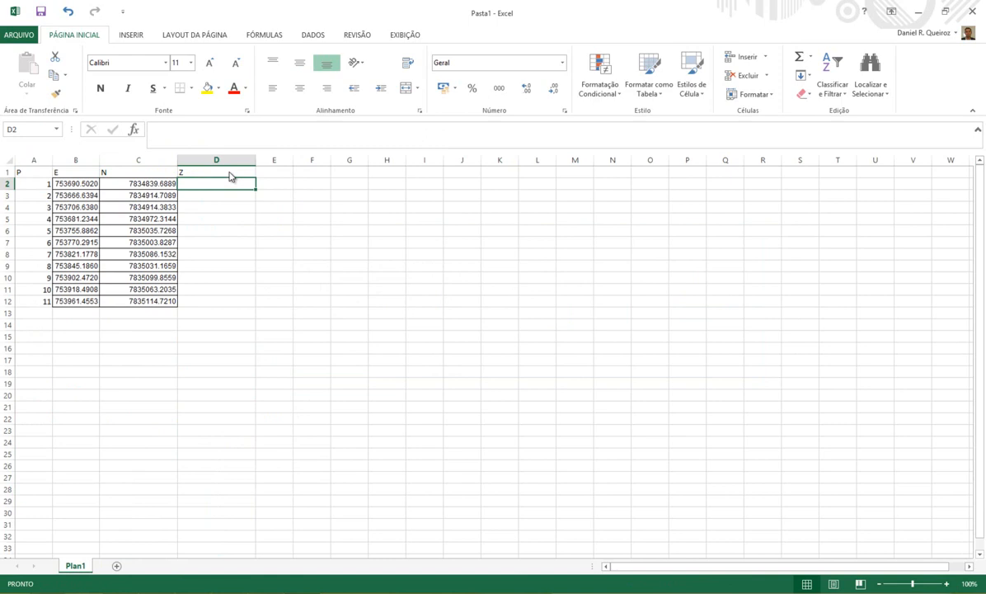
pyautogui.write('0')
pyautogui.press('Return')
pyautogui.write('0')
pyautogui.press('Return')
pyautogui.write('0')
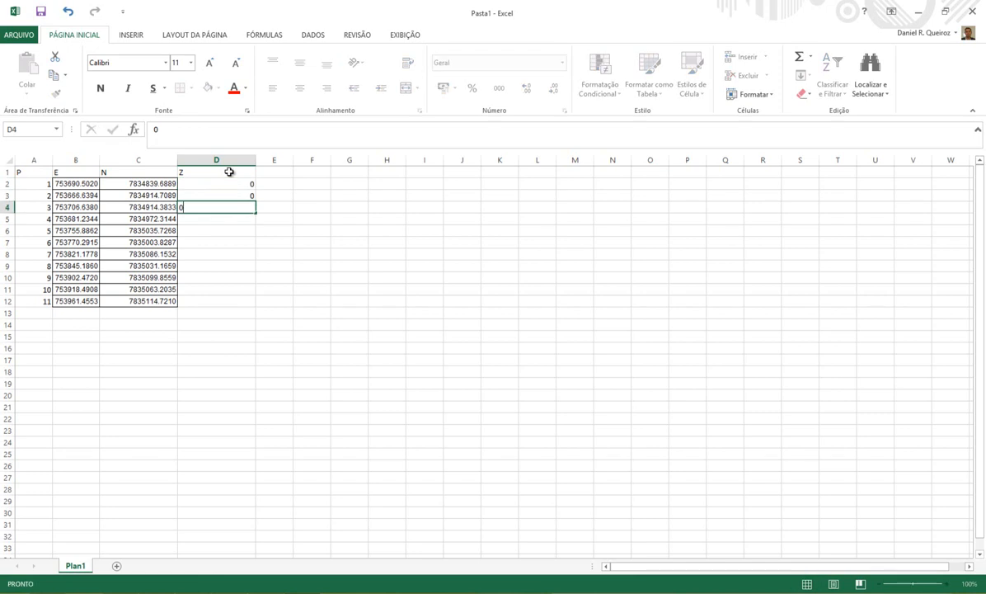
pyautogui.press('Return')
pyautogui.moveTo(249, 183); pyautogui.dragTo(234, 302)
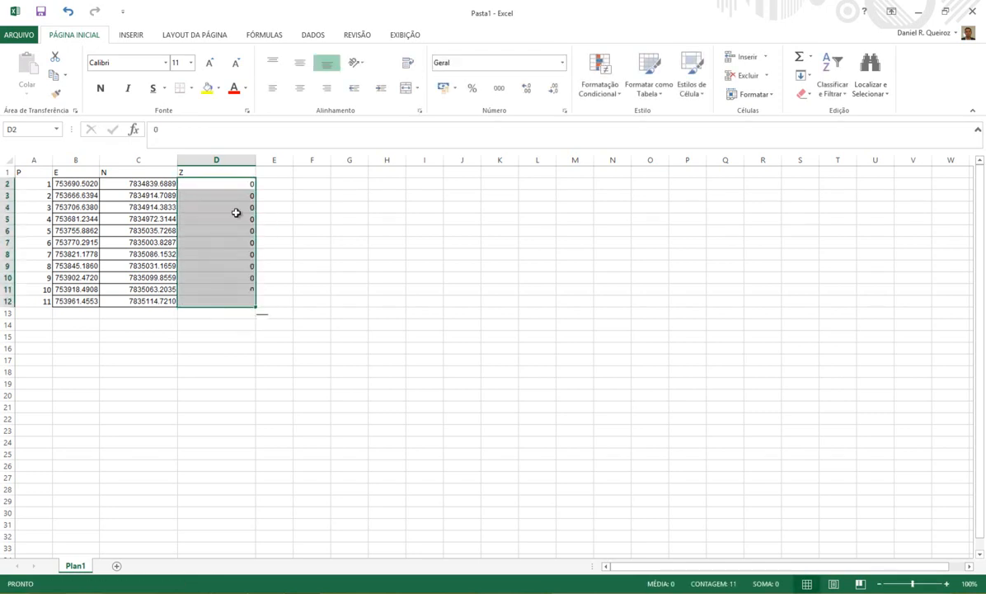
# Step: Enter the header D in E1 and copy the borehole names F-1 to F-11 from Investig_Geotec.xlsx into E2:E12
pyautogui.click(266, 171)
pyautogui.write('D')
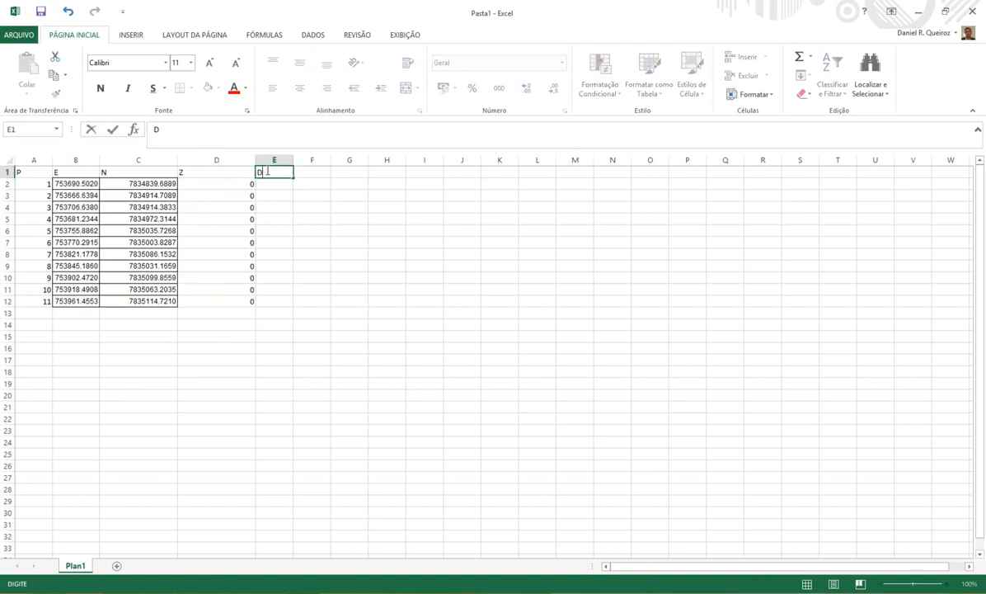
pyautogui.press('Return')
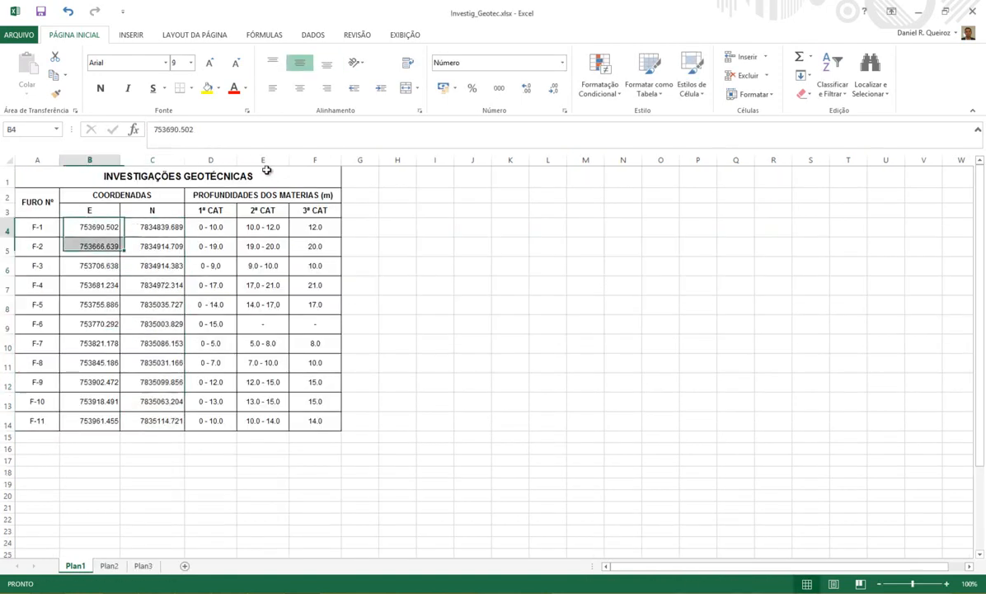
pyautogui.hotkey('shift', 'Down')
pyautogui.hotkey('shift', 'Down')
pyautogui.hotkey('shift', 'Down')
pyautogui.hotkey('shift', 'Down')
pyautogui.hotkey('shift', 'Down')
pyautogui.hotkey('shift', 'Down')
pyautogui.hotkey('shift', 'Down')
pyautogui.hotkey('shift', 'Down')
pyautogui.hotkey('shift', 'Down')
pyautogui.hotkey('shift', 'Down')
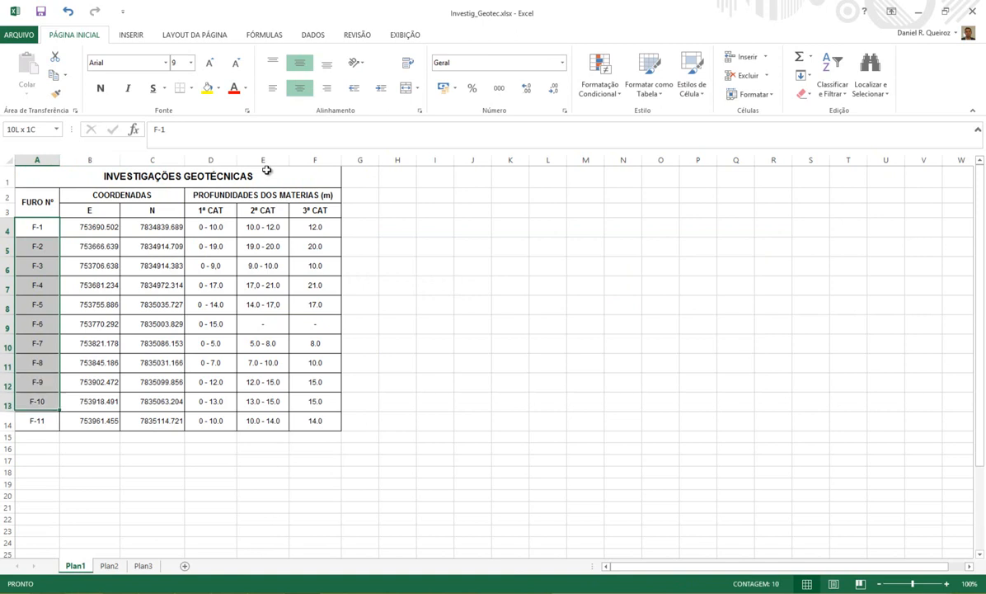
pyautogui.hotkey('ctrl', 'c')
pyautogui.hotkey('alt', 'Tab')
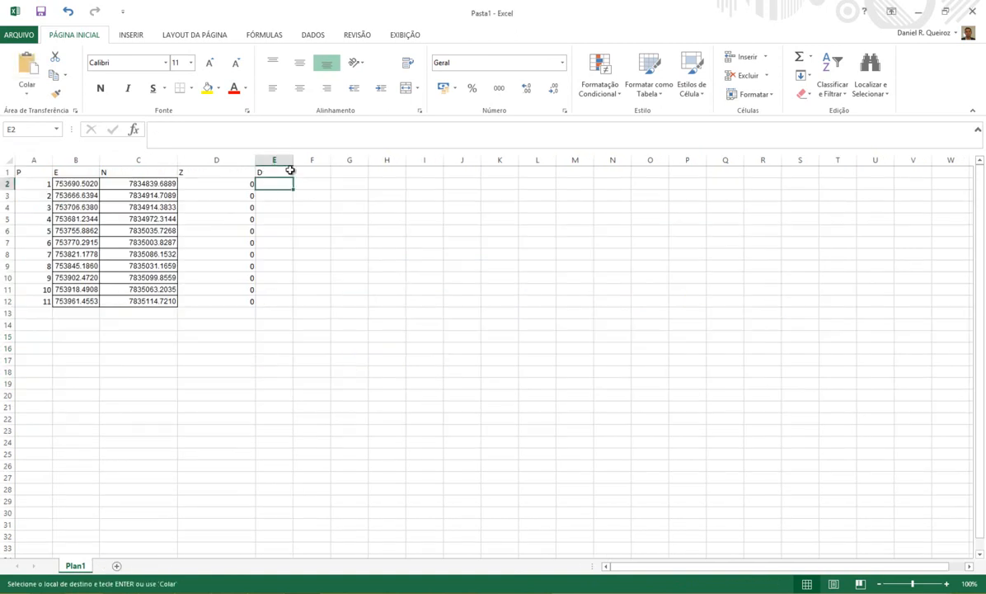
pyautogui.hotkey('ctrl', 'v')
pyautogui.click(306, 196)
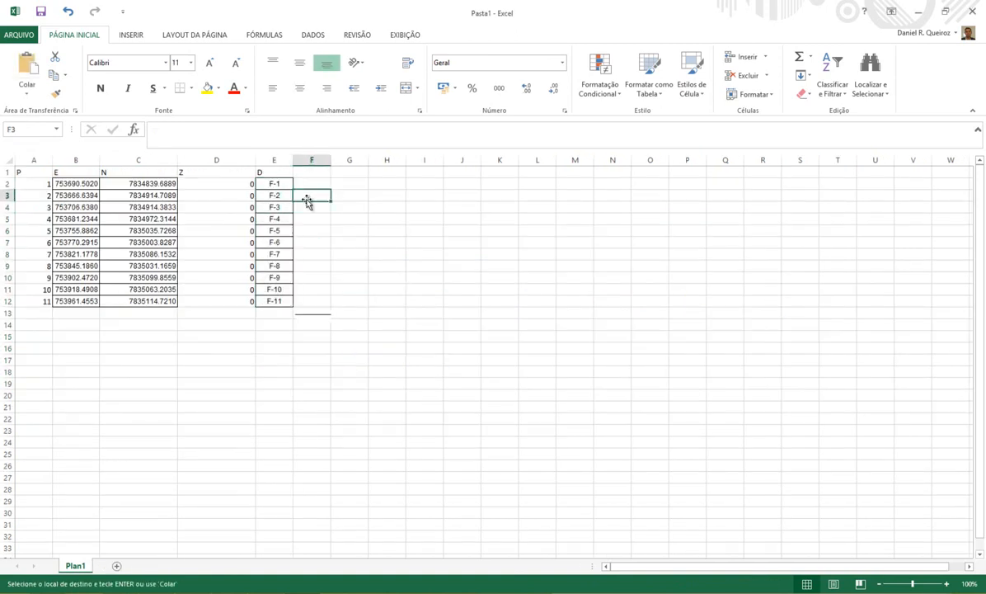
pyautogui.rightClick(314, 314)
pyautogui.press('Escape')
pyautogui.press('Escape')
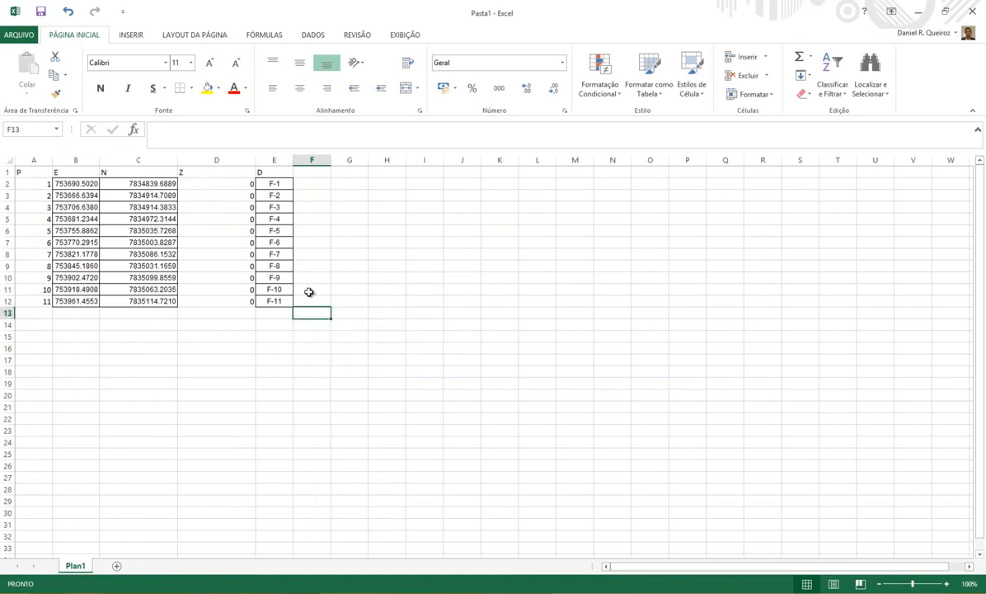
pyautogui.click(132, 185)
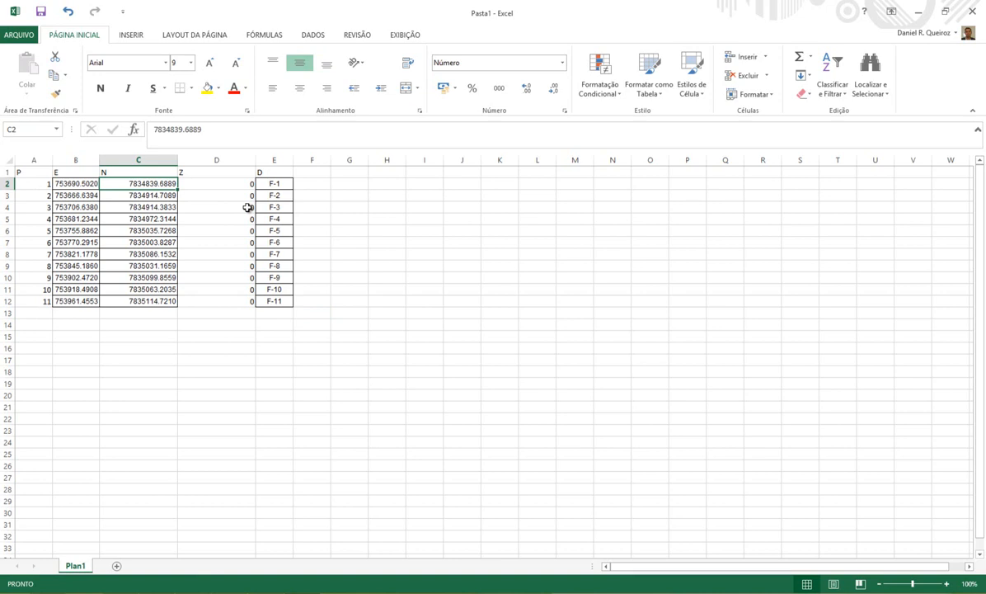
pyautogui.press('Right')
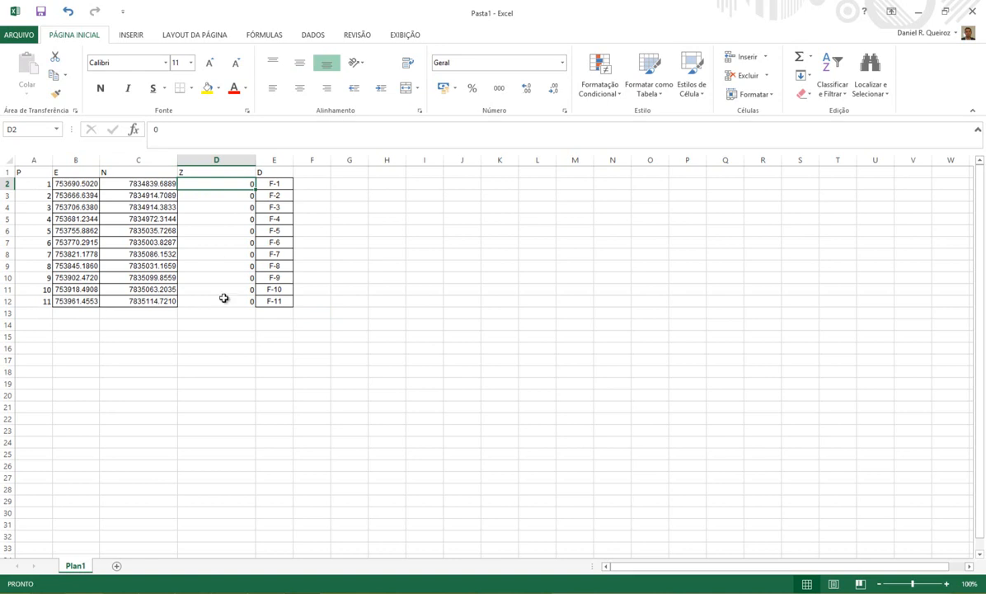
pyautogui.hotkey('alt', 'Tab')
# Step: Delete header row 1 so the sheet holds only the borehole data
pyautogui.click(7, 161)
pyautogui.click(6, 171)
pyautogui.rightClick(7, 171)
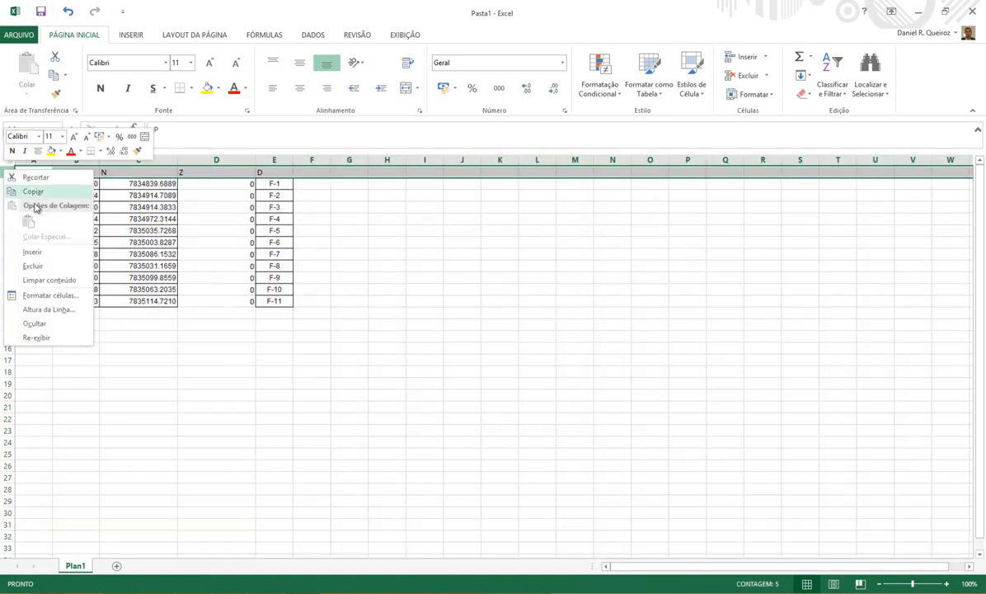
pyautogui.click(63, 259)
pyautogui.click(46, 173)
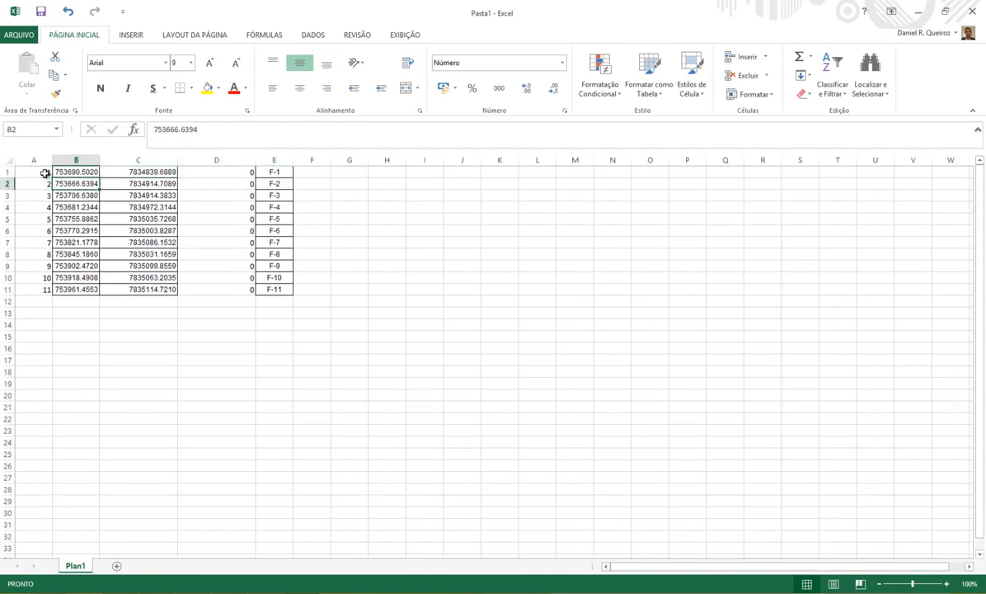
pyautogui.press('Right')
pyautogui.press('Right')
pyautogui.press('Right')
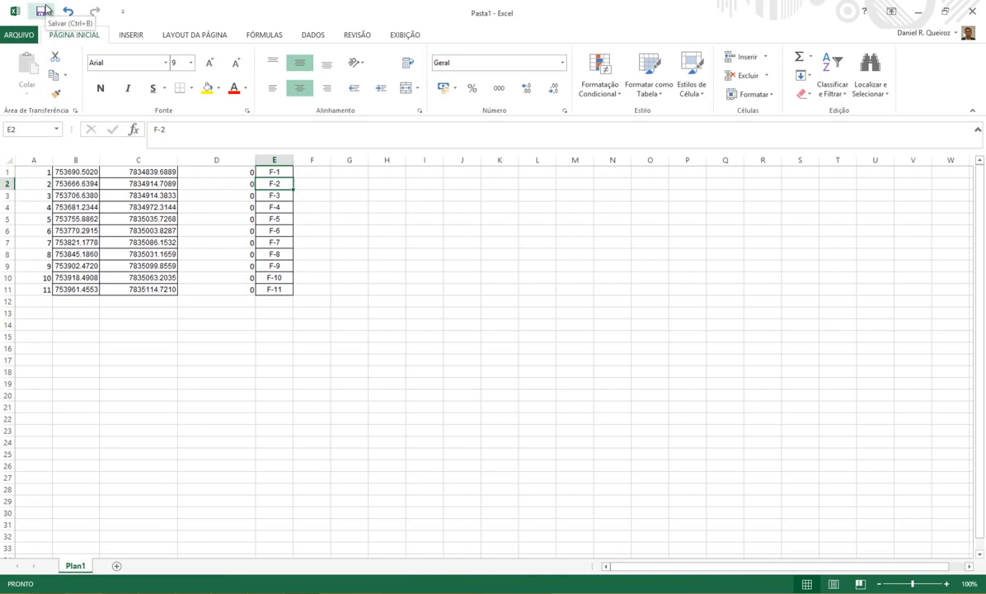
pyautogui.click(43, 10)
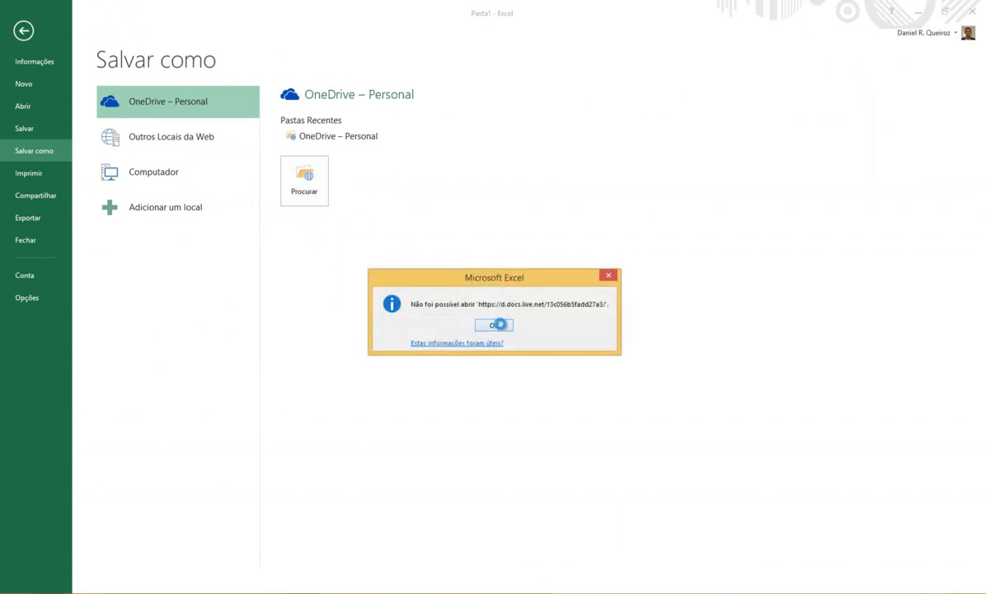
pyautogui.click(495, 325)
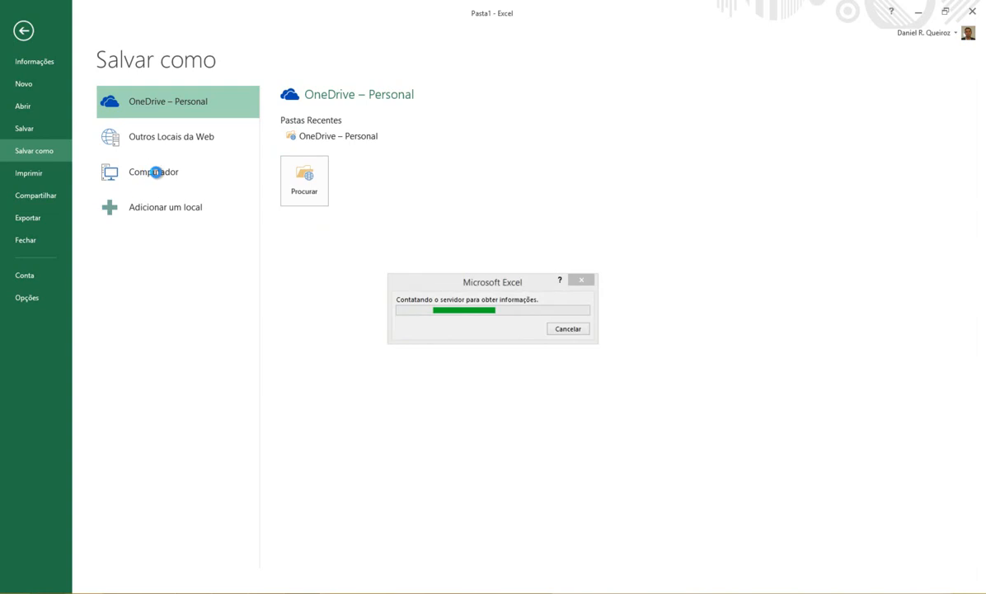
pyautogui.click(565, 330)
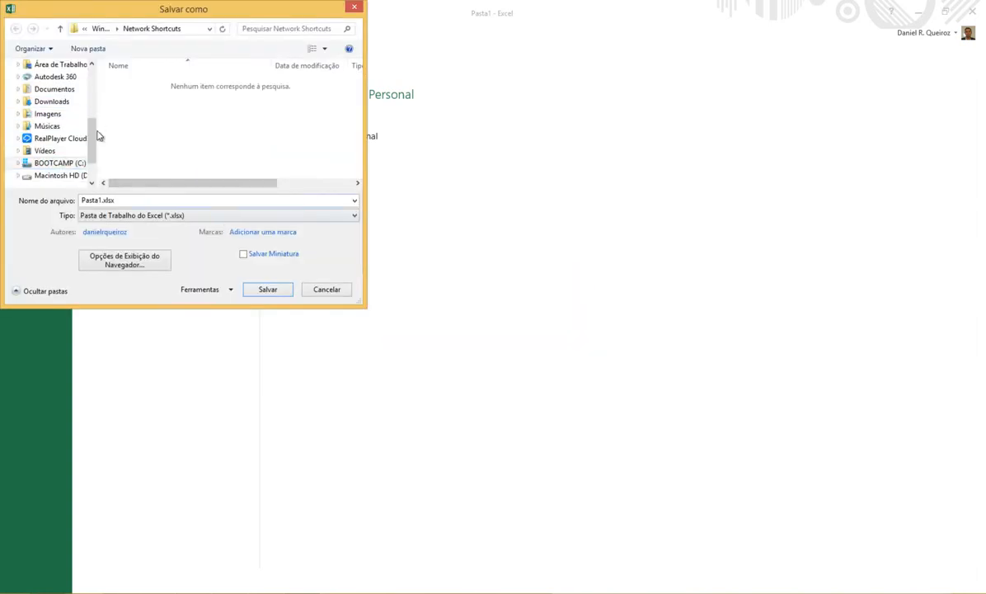
pyautogui.moveTo(95, 144); pyautogui.dragTo(96, 110)
pyautogui.click(321, 286)
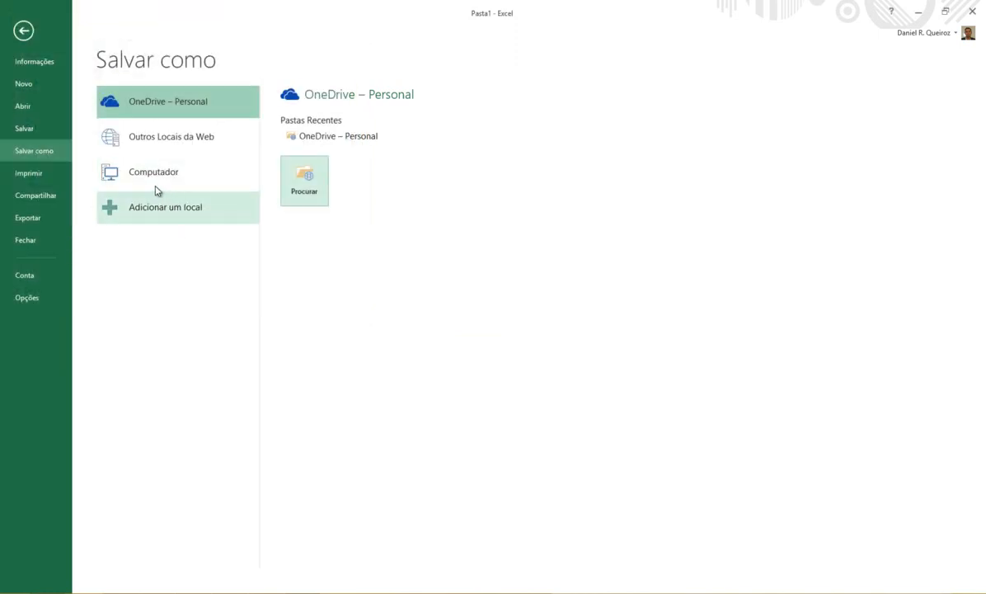
# Step: Save the workbook on the computer's desktop (Área de Trabalho) as Sondagens in .xlsx format
pyautogui.click(149, 173)
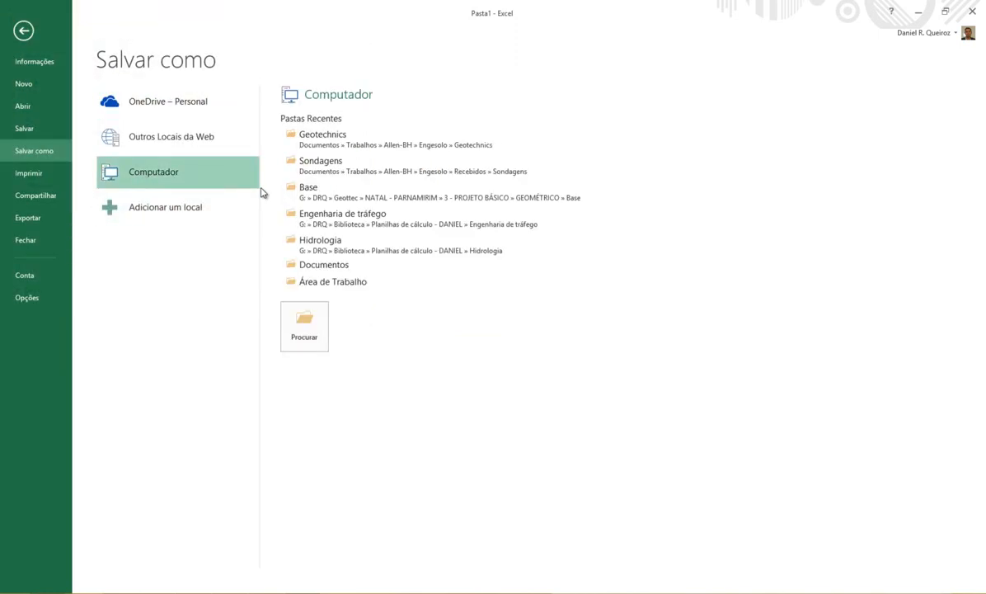
pyautogui.click(319, 308)
pyautogui.scroll(-2, 153, 124)
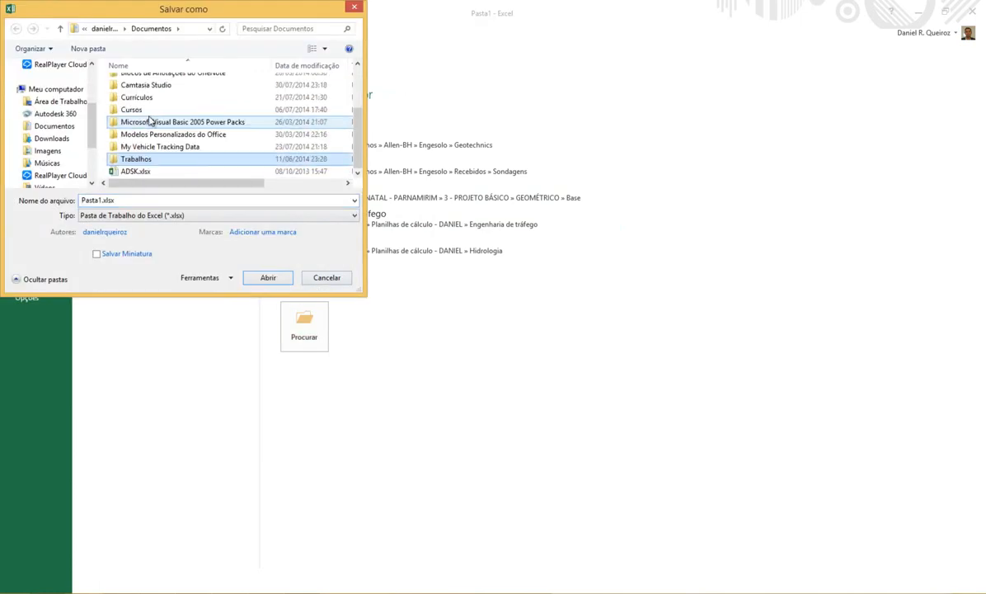
pyautogui.press('Return')
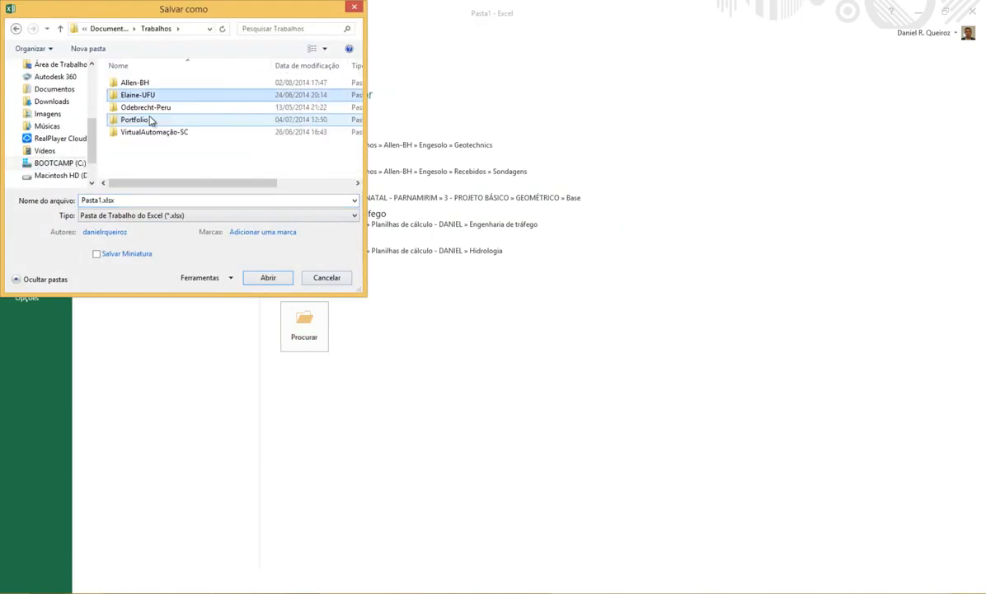
pyautogui.click(58, 64)
pyautogui.doubleClick(137, 199)
pyautogui.write('sON')
pyautogui.press('BackSpace')
pyautogui.press('BackSpace')
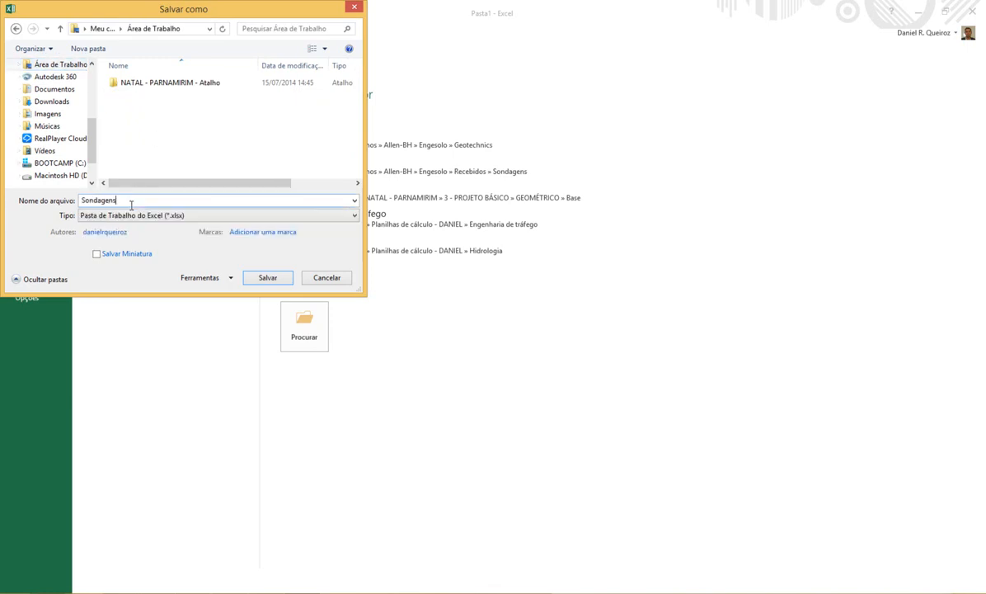
pyautogui.press('Return')
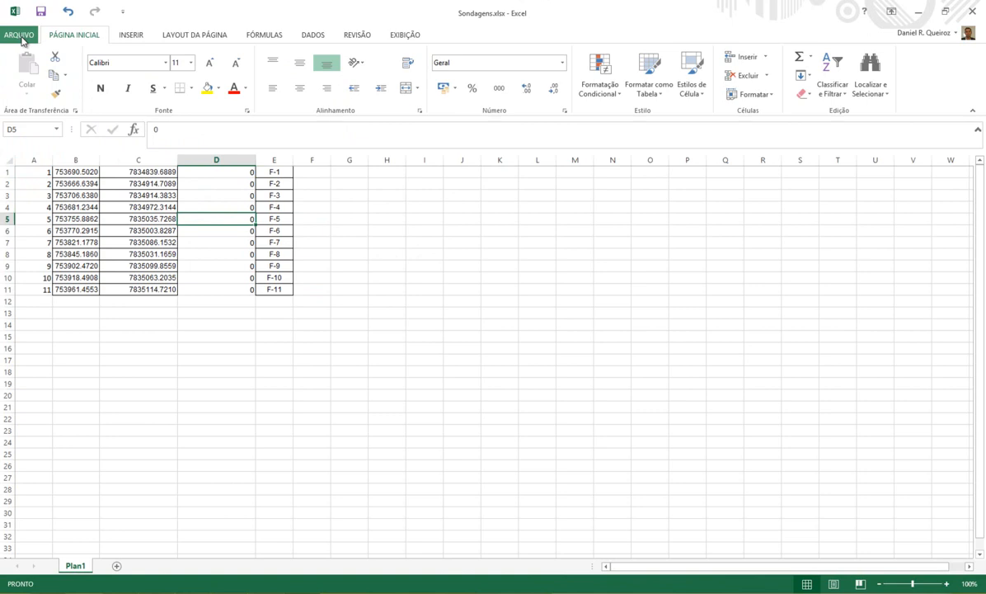
# Step: Save a copy of Sondagens on the desktop as tab-delimited text (*.txt), accepting the format's limitations
pyautogui.click(20, 36)
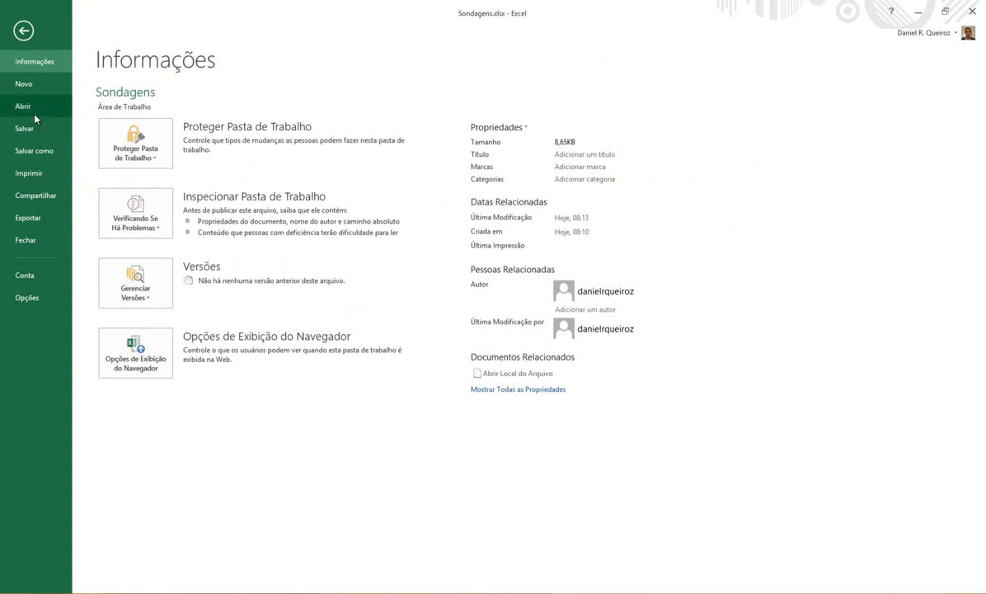
pyautogui.click(40, 148)
pyautogui.click(305, 334)
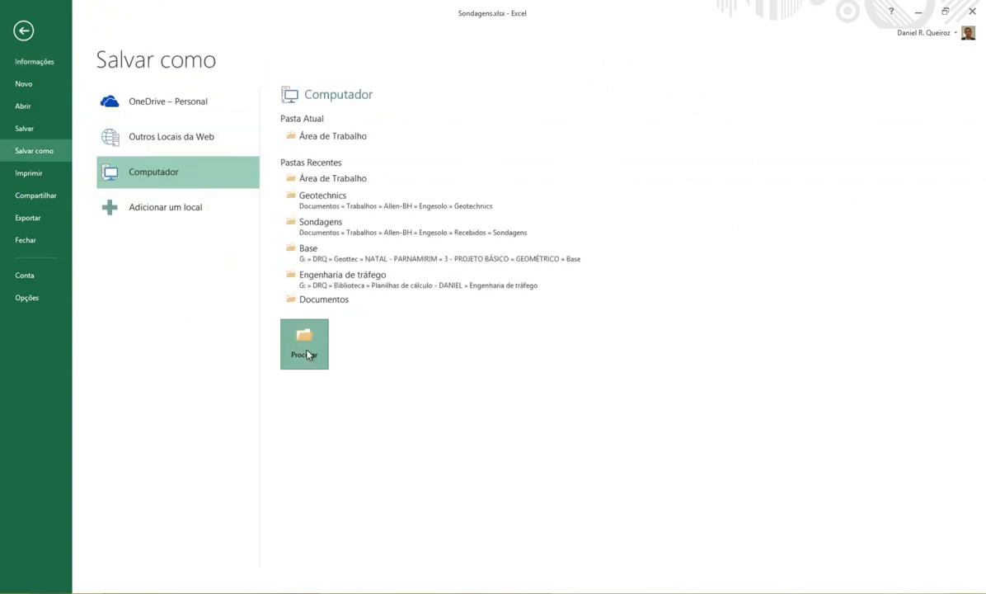
pyautogui.click(183, 217)
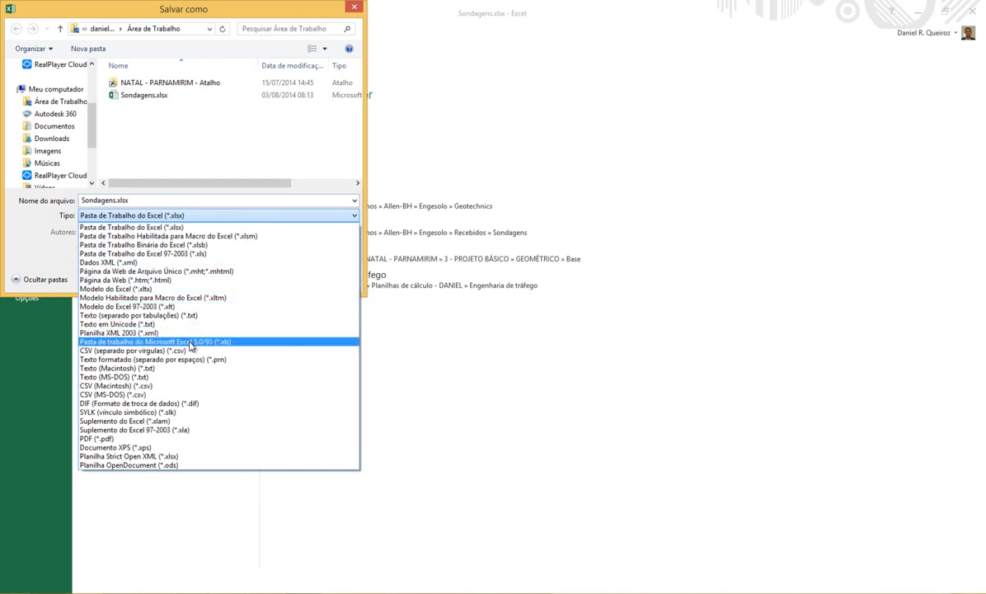
pyautogui.click(181, 315)
pyautogui.click(268, 262)
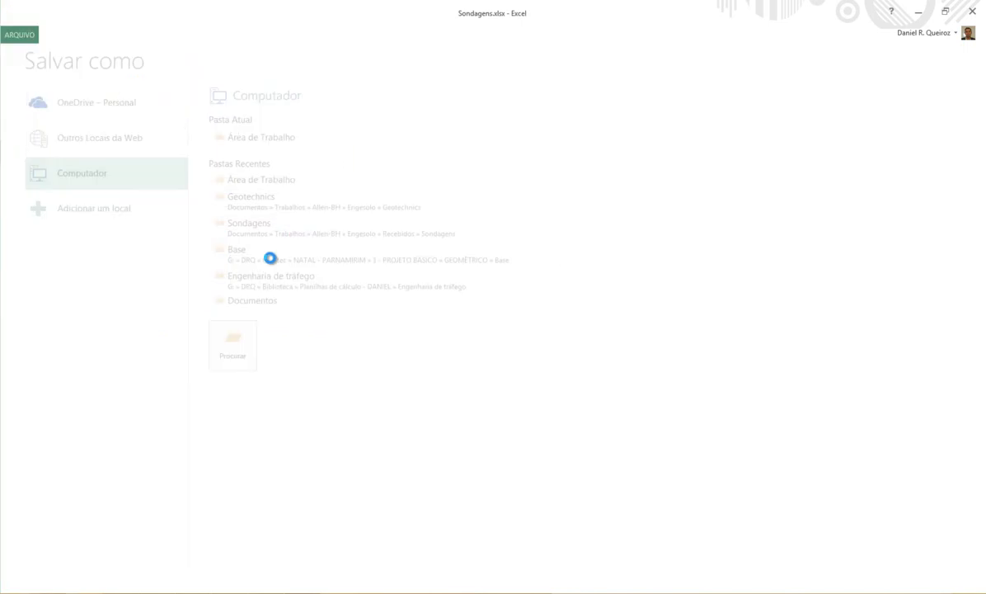
pyautogui.click(449, 337)
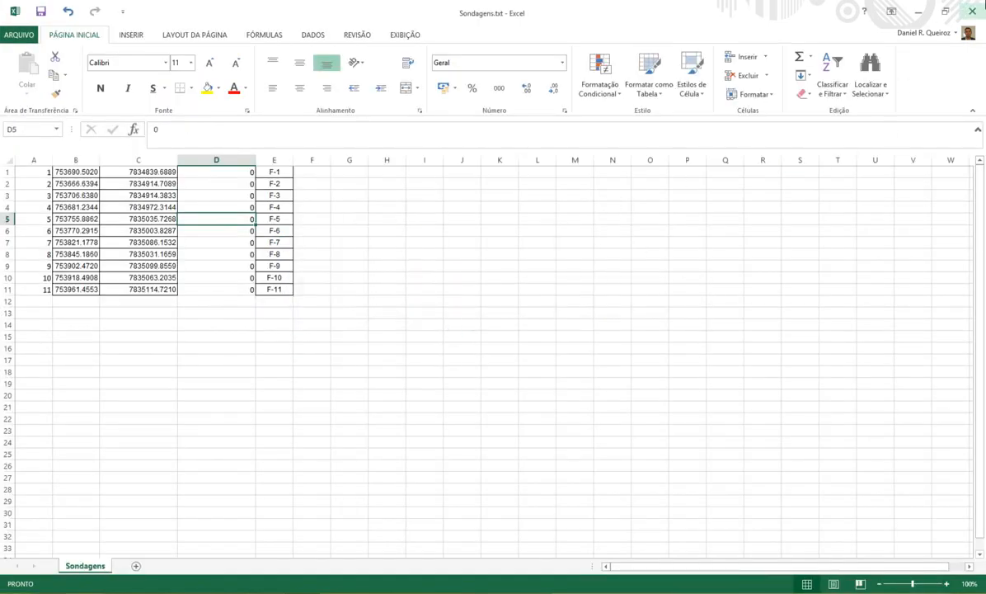
# Step: Close the Sondagens.txt workbook, keeping the tab-delimited text format, and minimise the remaining windows to reach the desktop
pyautogui.click(975, 10)
pyautogui.click(449, 317)
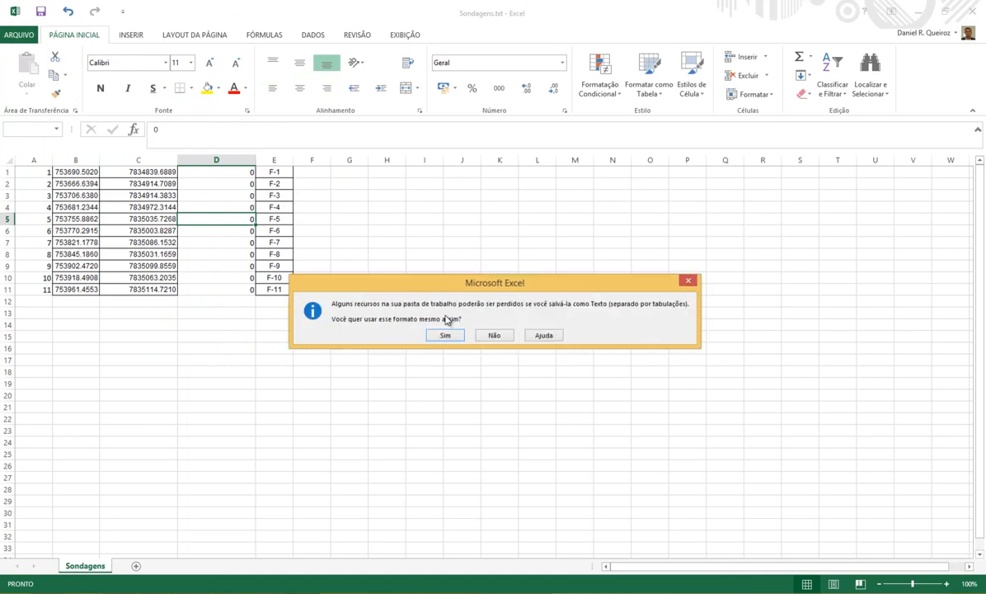
pyautogui.click(446, 335)
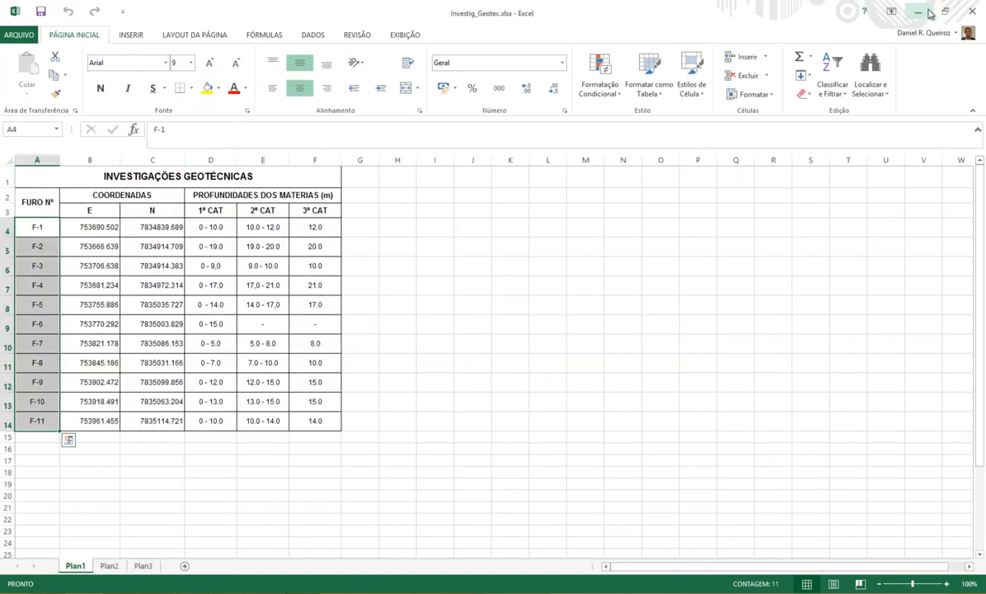
pyautogui.click(928, 12)
pyautogui.click(932, 8)
pyautogui.click(932, 8)
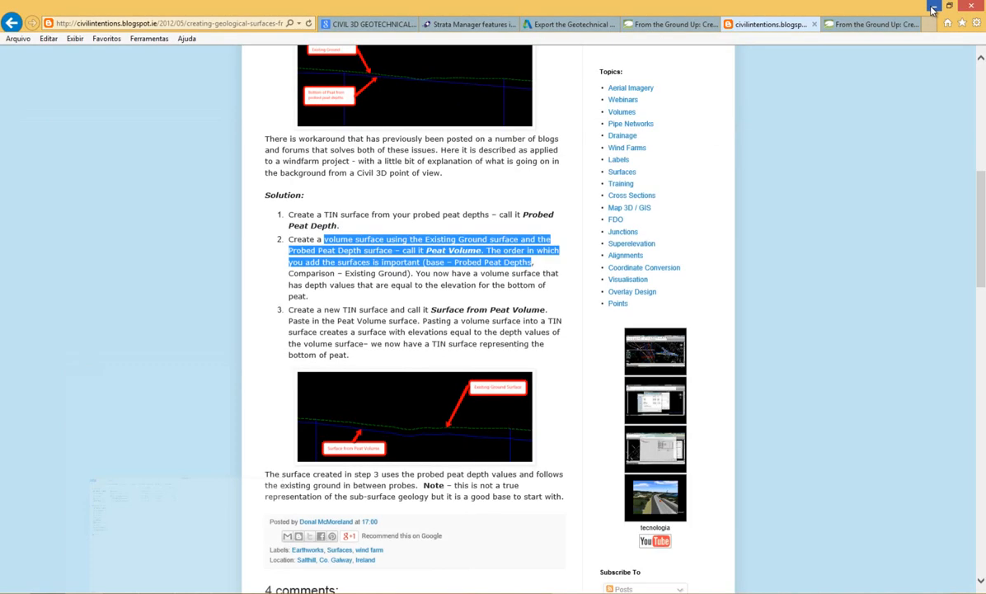
pyautogui.click(931, 7)
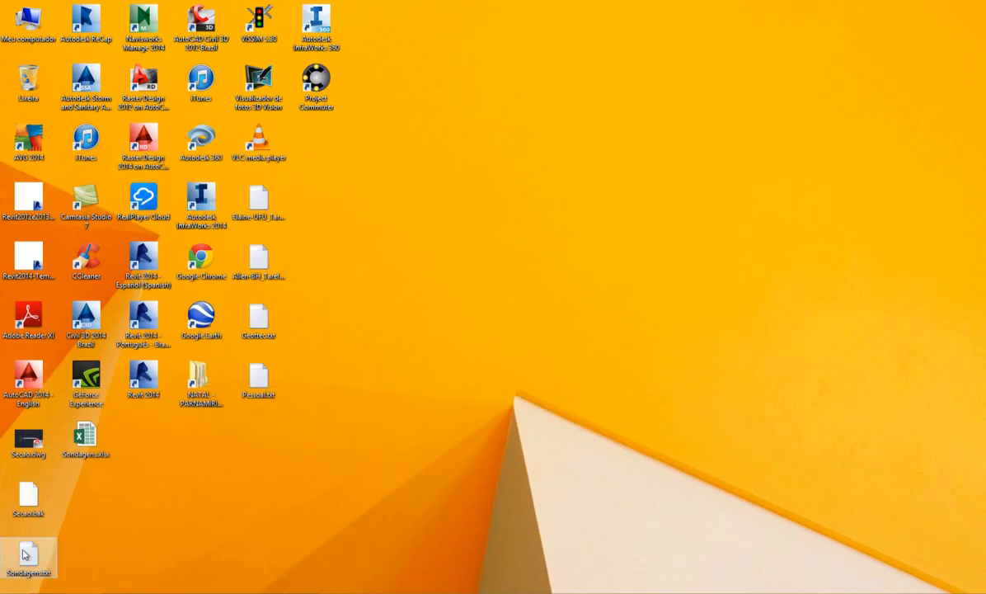
# Step: Open Sondagens.txt from the desktop in Notepad and check its columns of point number, coordinates, elevation and description
pyautogui.moveTo(31, 575); pyautogui.dragTo(86, 497)
pyautogui.doubleClick(86, 495)
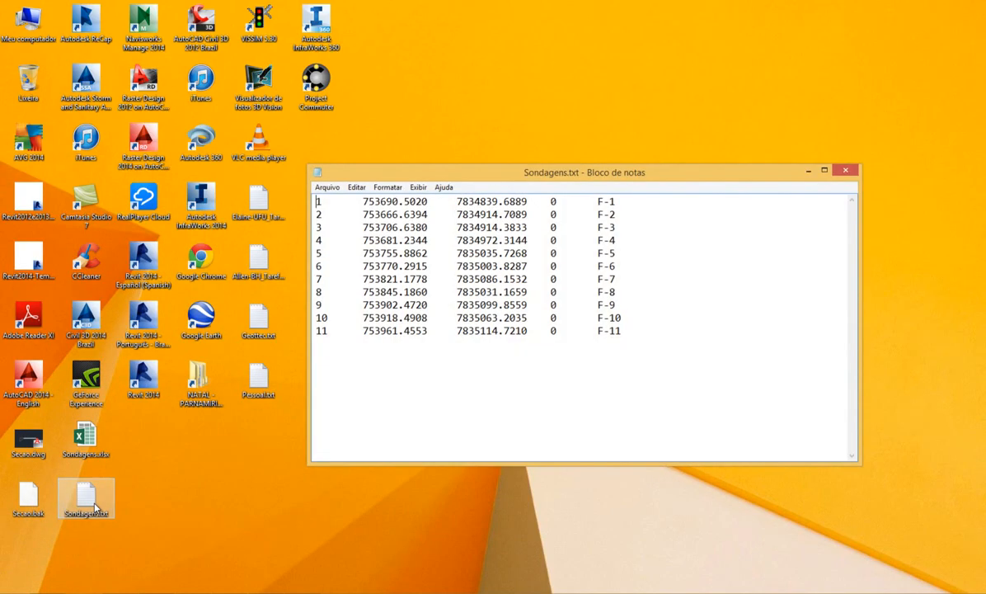
pyautogui.doubleClick(491, 173)
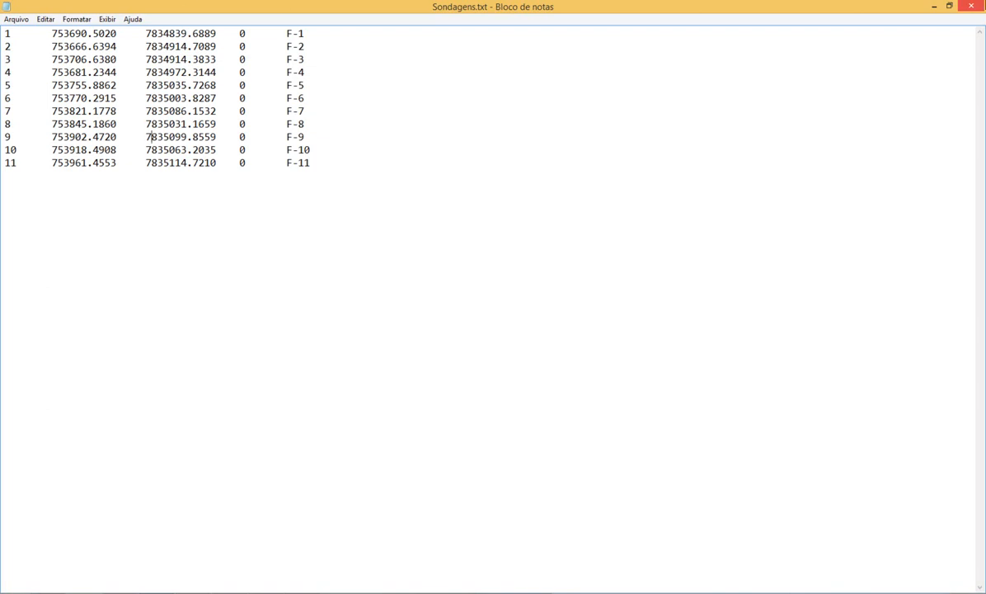
pyautogui.click(933, 6)
# Step: Switch to AutoCAD Civil 3D and close the Planta_Proj_Engesolo drawing, leaving Sondagens01 open
pyautogui.moveTo(286, 590)
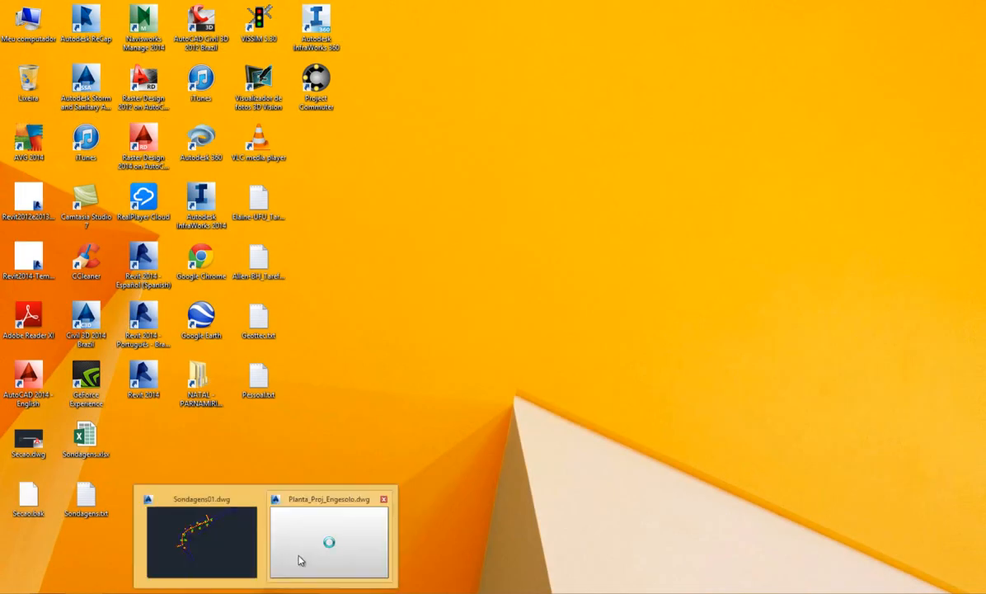
pyautogui.click(299, 561)
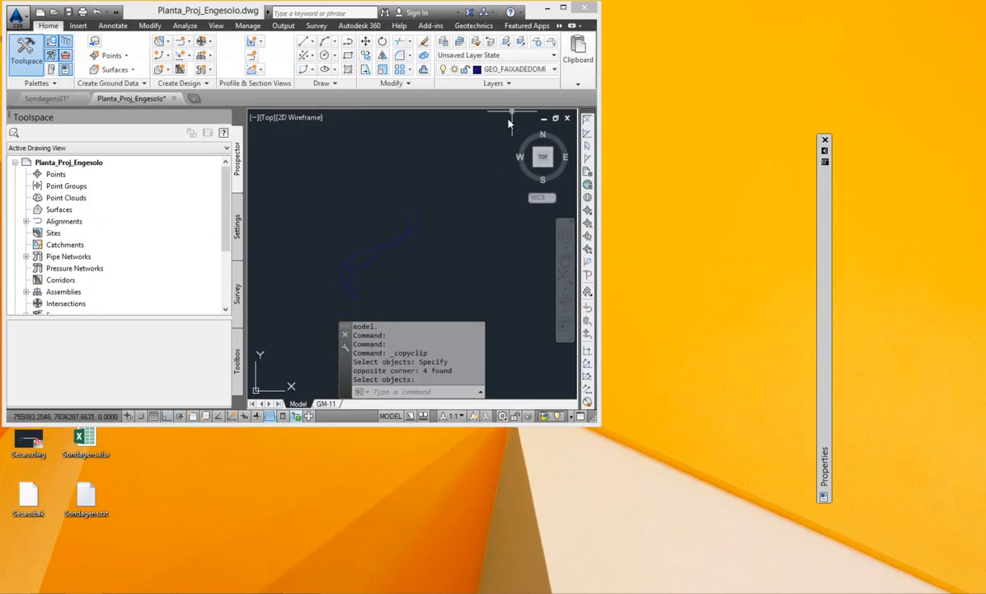
pyautogui.doubleClick(526, 10)
pyautogui.write('clos')
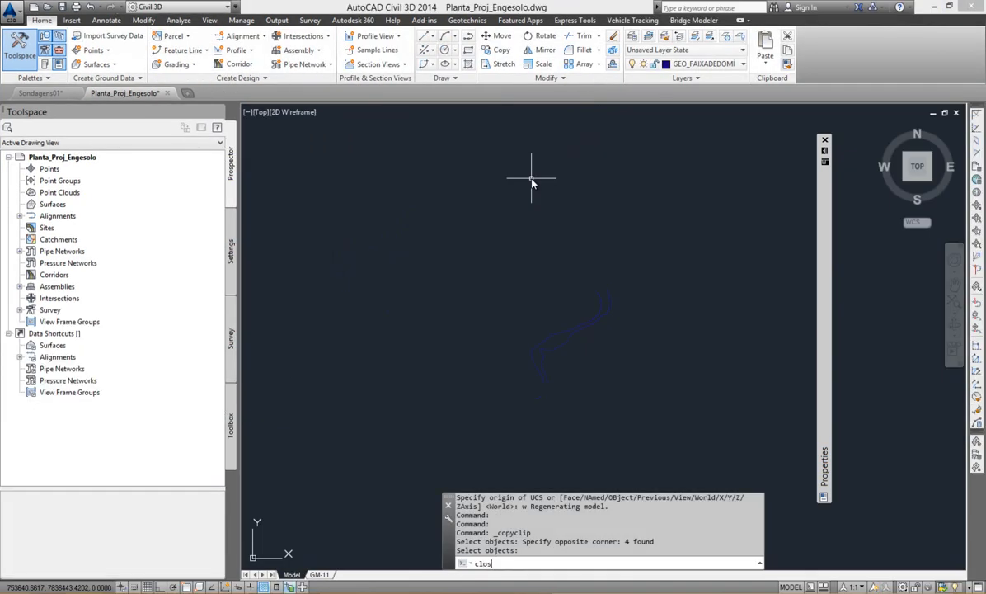
pyautogui.write('e')
pyautogui.press('Return')
pyautogui.click(435, 328)
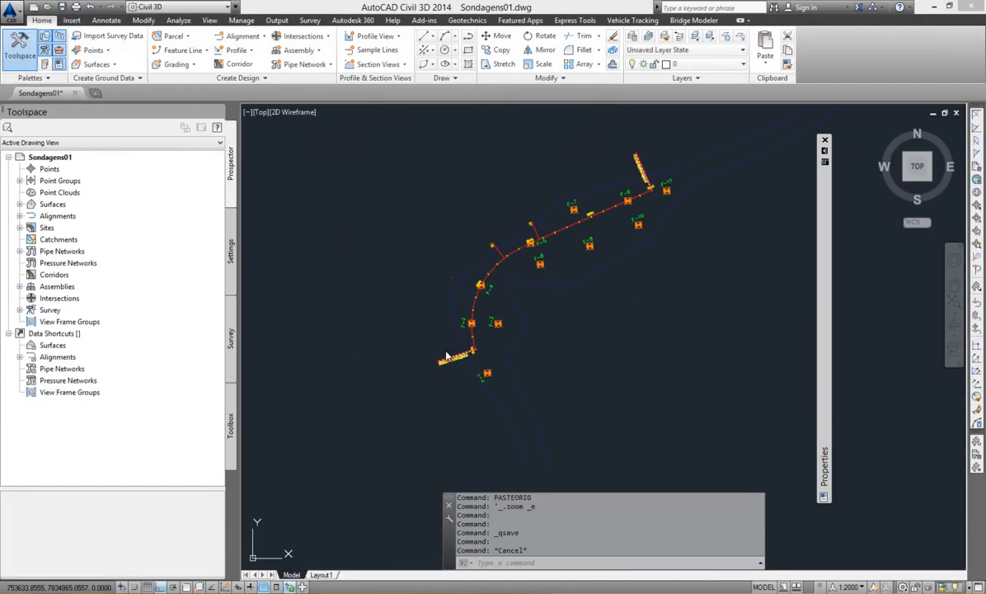
# Step: Start a point import with the Point Creation Tools and add Sondagens.txt from the desktop as the source file
pyautogui.scroll(-3, 453, 384)
pyautogui.scroll(2, 465, 343)
pyautogui.scroll(2, 434, 375)
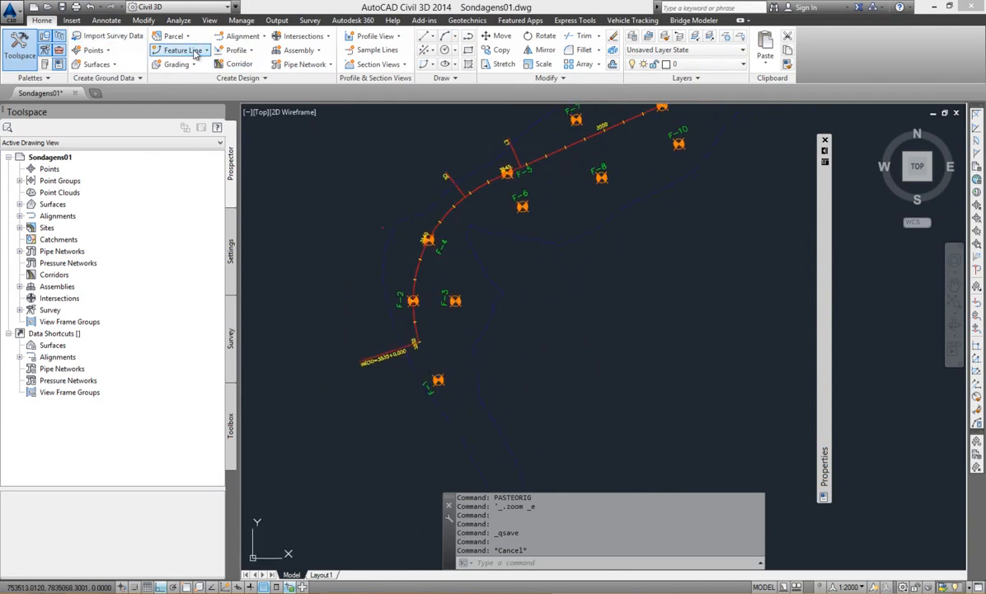
pyautogui.click(98, 50)
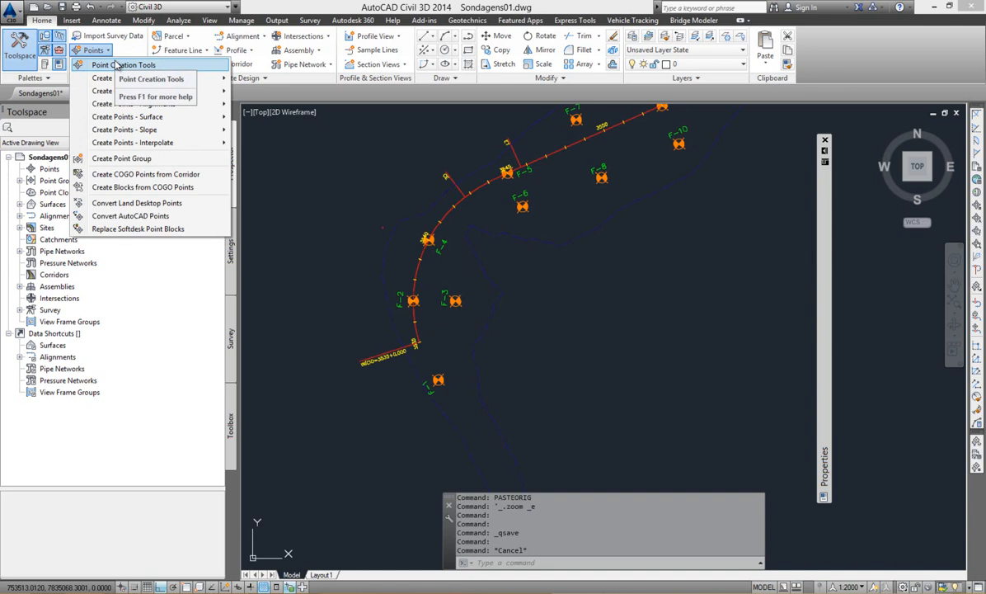
pyautogui.click(126, 65)
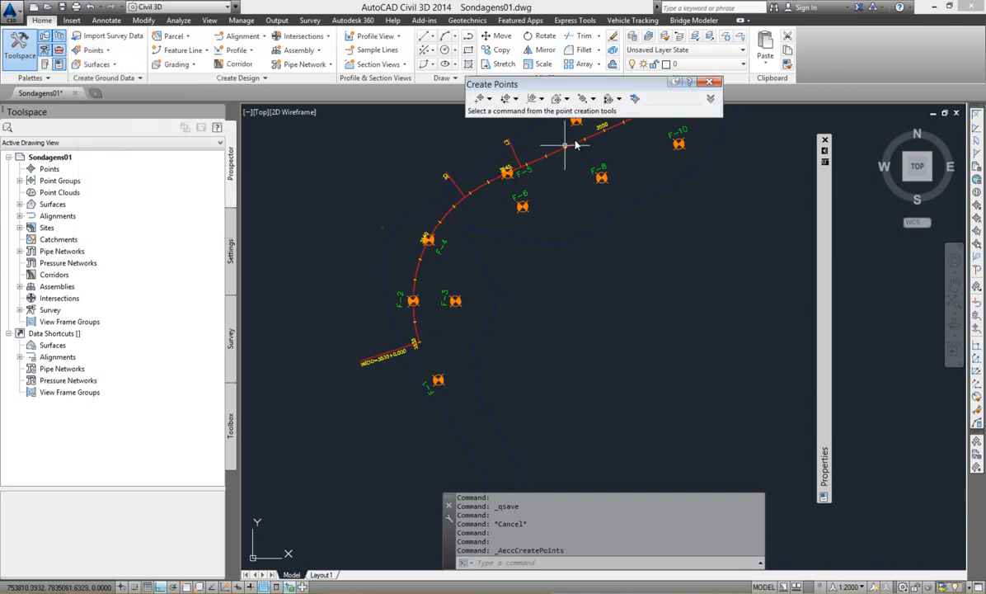
pyautogui.click(634, 100)
pyautogui.moveTo(611, 18); pyautogui.dragTo(627, 116)
pyautogui.click(714, 135)
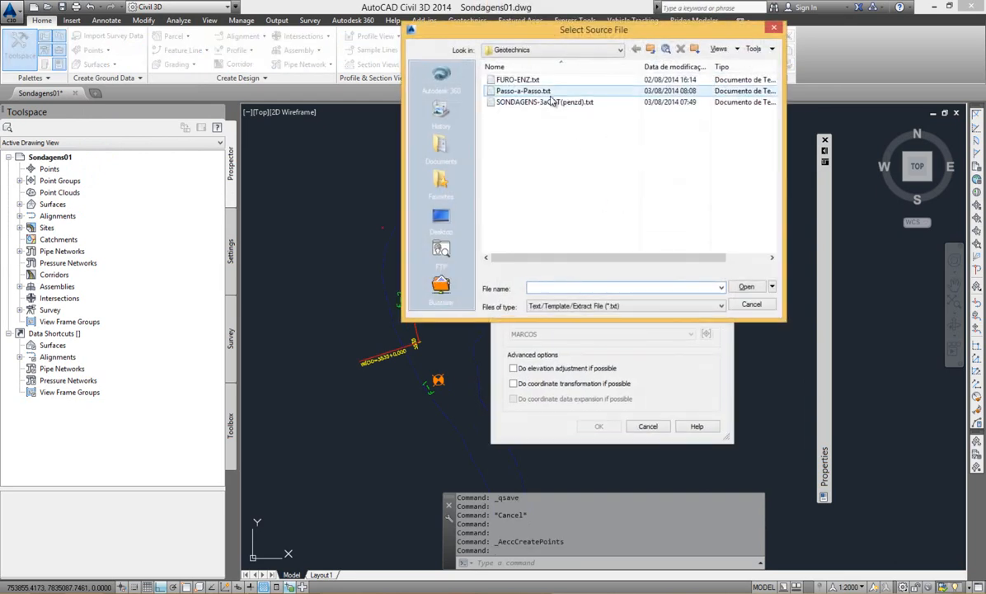
pyautogui.click(440, 216)
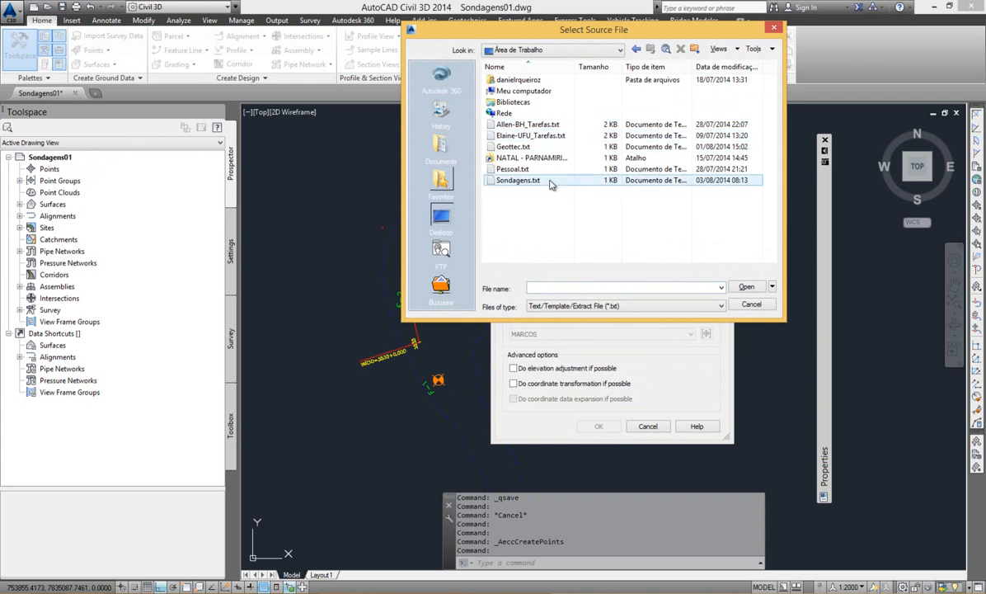
pyautogui.click(516, 180)
pyautogui.doubleClick(541, 184)
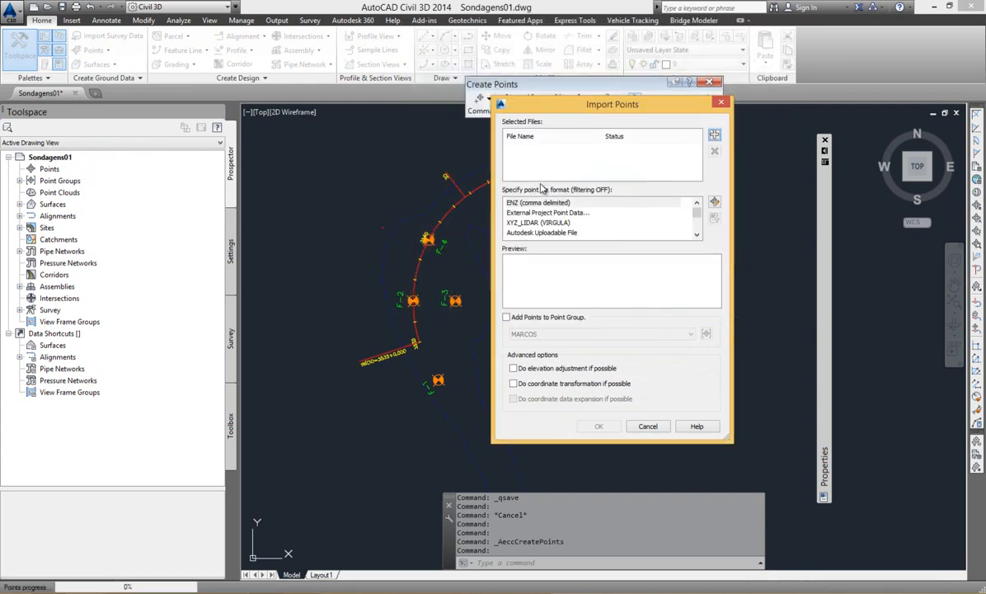
# Step: Set the point file format to PENZD (space delimited) and check the preview of the parsed points
pyautogui.click(561, 222)
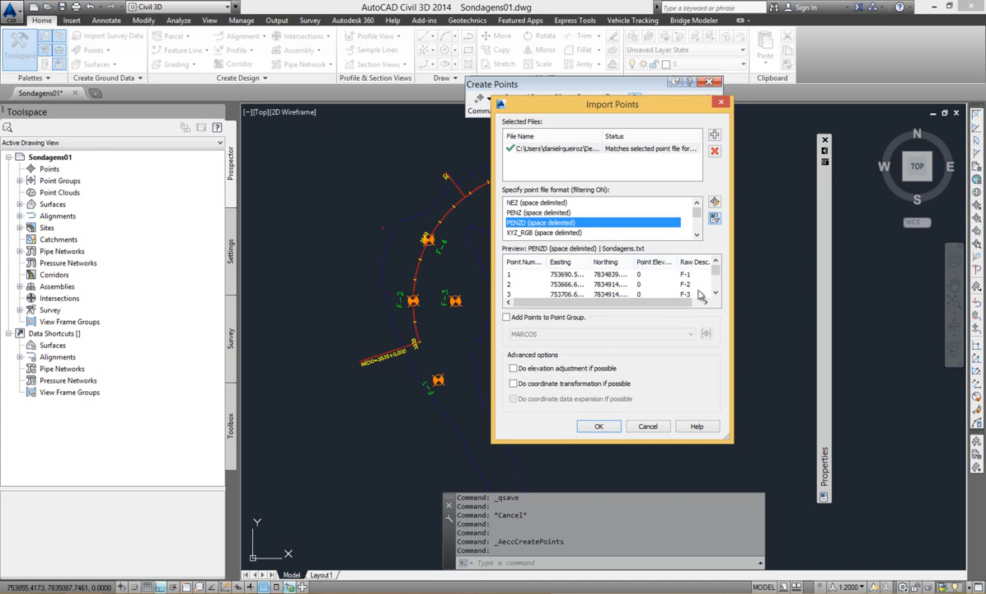
pyautogui.moveTo(714, 275); pyautogui.dragTo(715, 301)
pyautogui.scroll(3, 668, 268)
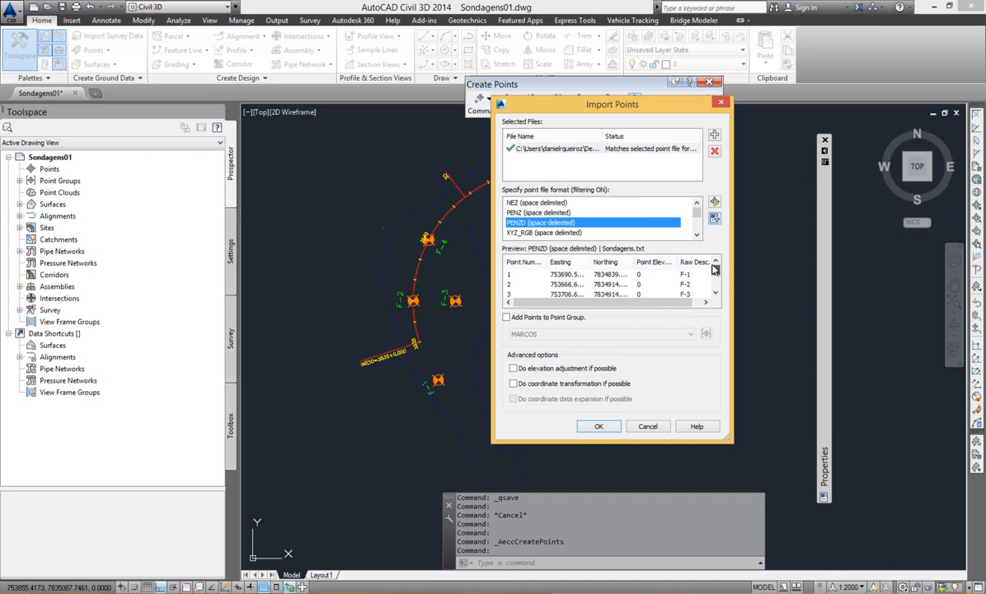
# Step: Assign the points to a new point group named SONDAGENS and run the import
pyautogui.click(570, 320)
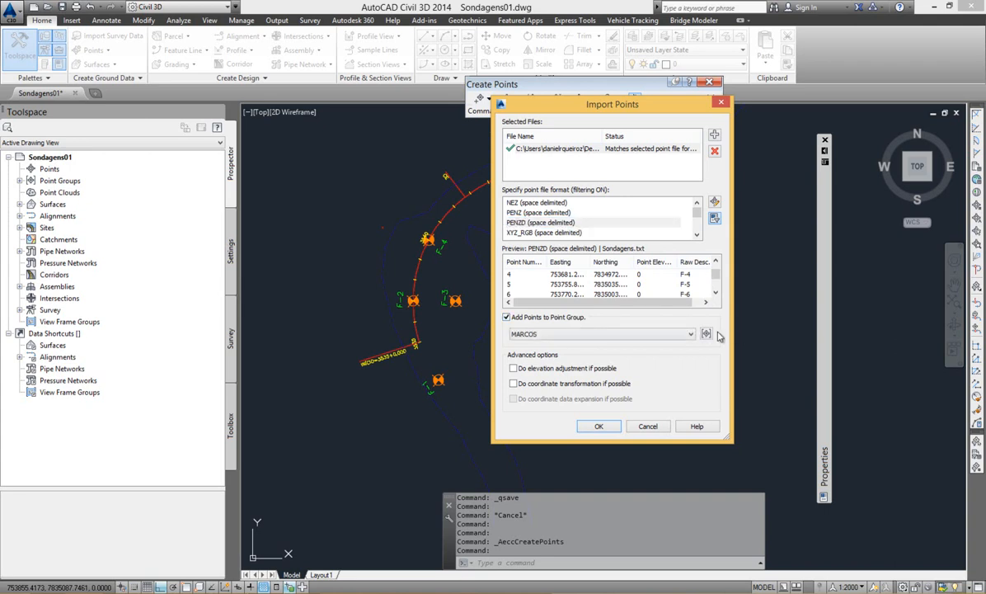
pyautogui.click(706, 334)
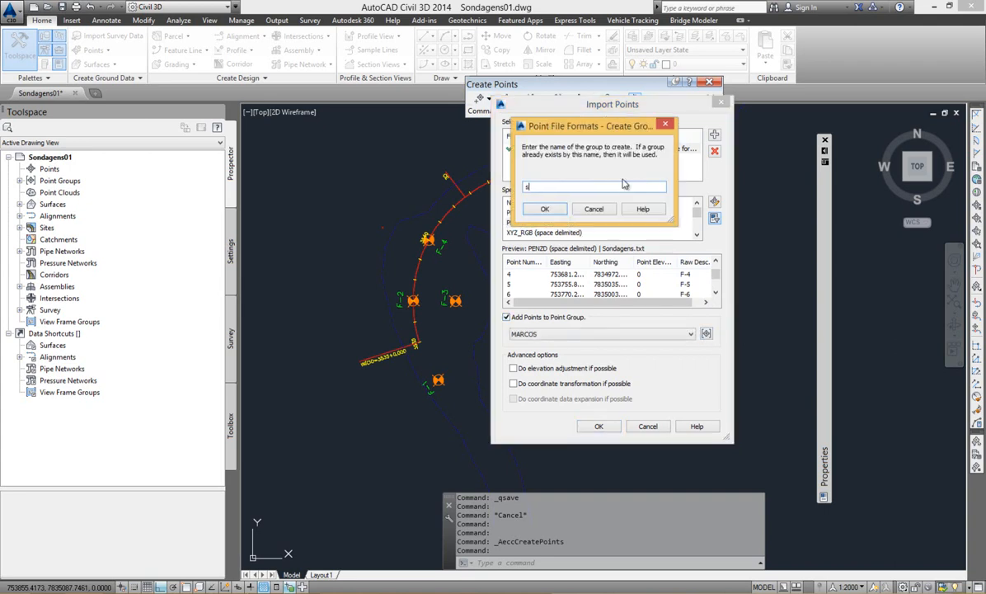
pyautogui.press('BackSpace')
pyautogui.press('BackSpace')
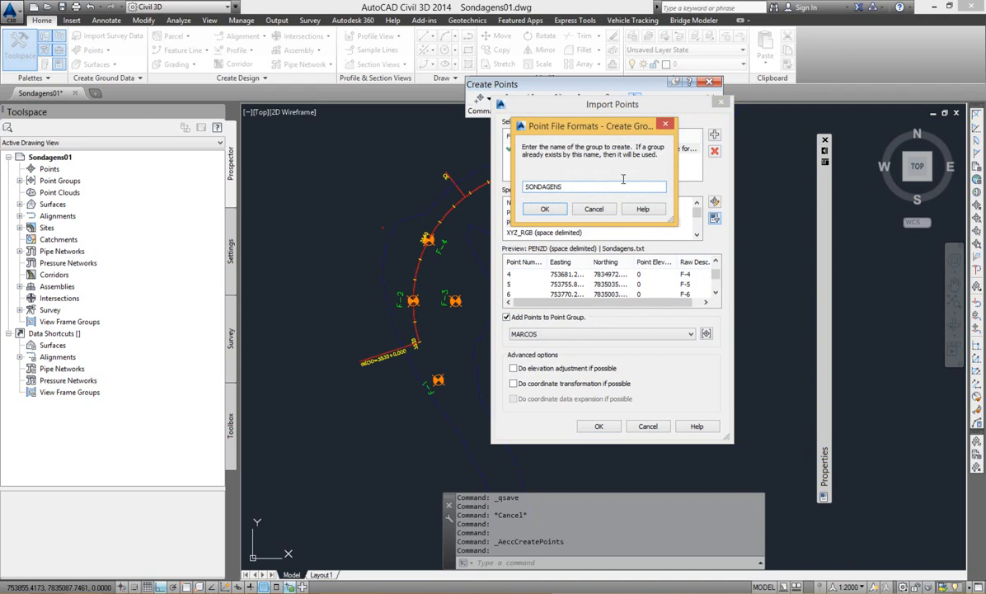
pyautogui.click(544, 210)
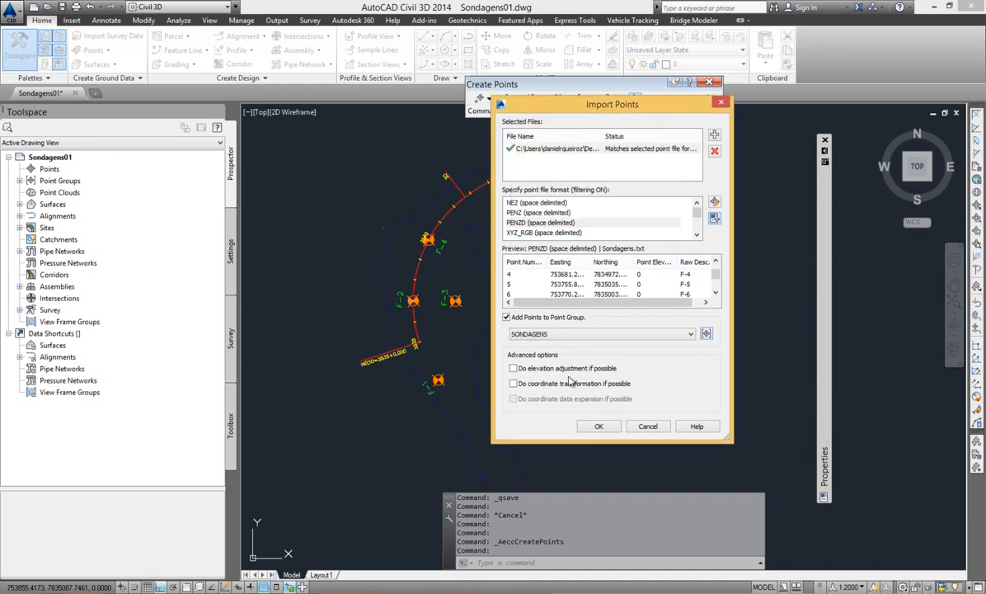
pyautogui.click(593, 427)
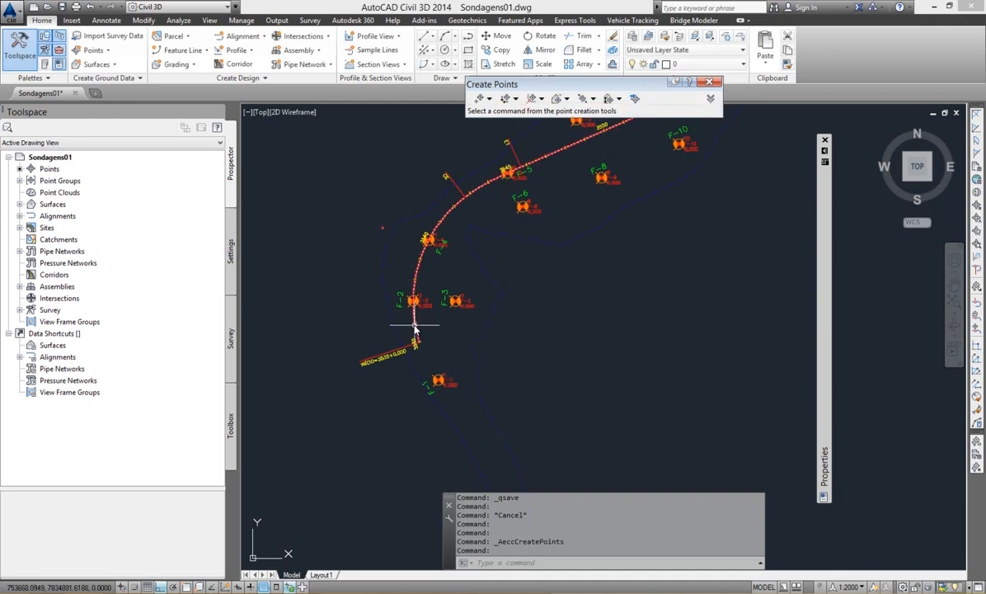
# Step: Examine the imported points along the alignment, comparing their positions and descriptions with the existing borehole symbols
pyautogui.scroll(6, 412, 321)
pyautogui.scroll(1, 416, 313)
pyautogui.press('Escape')
pyautogui.scroll(-3, 511, 313)
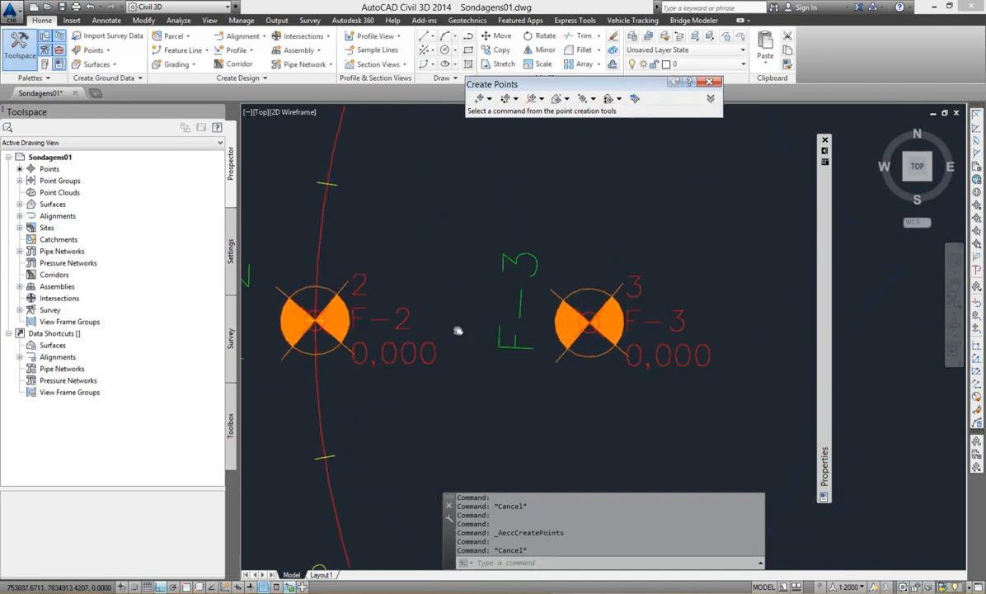
pyautogui.scroll(-4, 577, 334)
pyautogui.scroll(5, 502, 273)
pyautogui.scroll(-4, 611, 247)
pyautogui.moveTo(610, 247)
pyautogui.mouseDown(button='middle')
pyautogui.moveTo(548, 299)
pyautogui.moveTo(478, 330)
pyautogui.mouseUp(button='middle')
pyautogui.scroll(1, 633, 251)
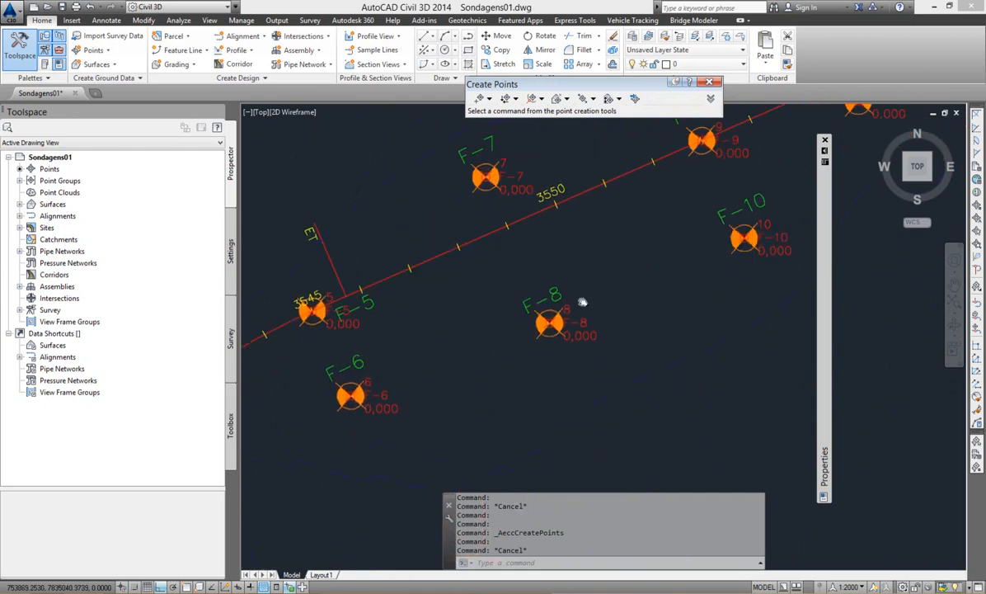
pyautogui.moveTo(691, 282); pyautogui.dragTo(511, 301, button='middle')
pyautogui.scroll(-2, 519, 300)
pyautogui.scroll(1, 580, 250)
pyautogui.moveTo(581, 250); pyautogui.dragTo(542, 304, button='middle')
pyautogui.scroll(-2, 542, 302)
pyautogui.moveTo(467, 360); pyautogui.dragTo(518, 217, button='middle')
pyautogui.scroll(6, 440, 319)
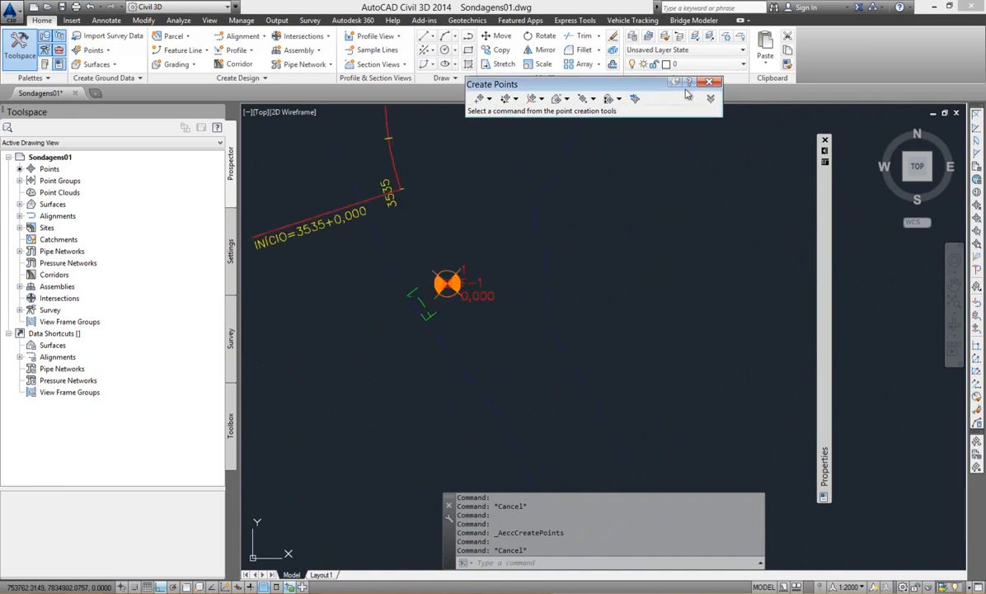
# Step: Close the Create Points tools
pyautogui.click(711, 81)
pyautogui.scroll(-4, 548, 356)
pyautogui.moveTo(509, 369); pyautogui.dragTo(529, 376, button='middle')
pyautogui.moveTo(529, 375)
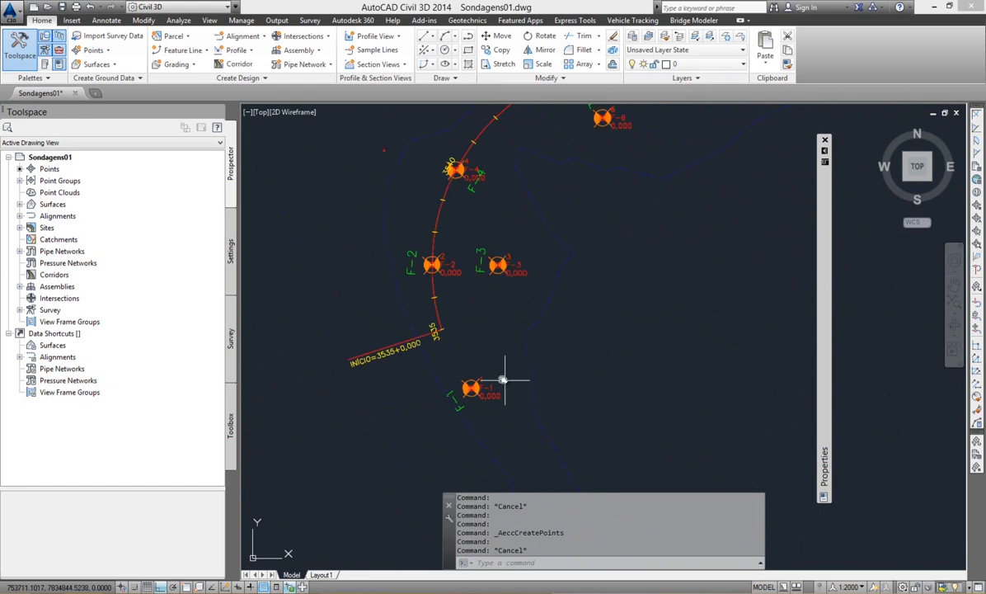
pyautogui.moveTo(421, 269); pyautogui.dragTo(403, 374, button='middle')
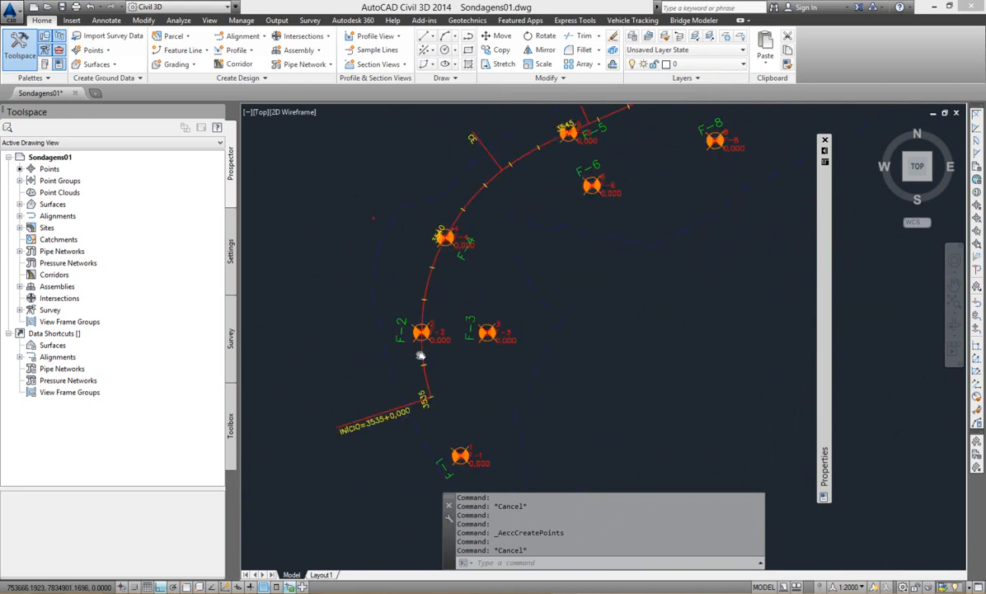
pyautogui.scroll(-1, 581, 268)
pyautogui.moveTo(576, 273)
pyautogui.mouseDown(button='middle')
pyautogui.moveTo(528, 364)
pyautogui.moveTo(549, 281)
pyautogui.mouseUp(button='middle')
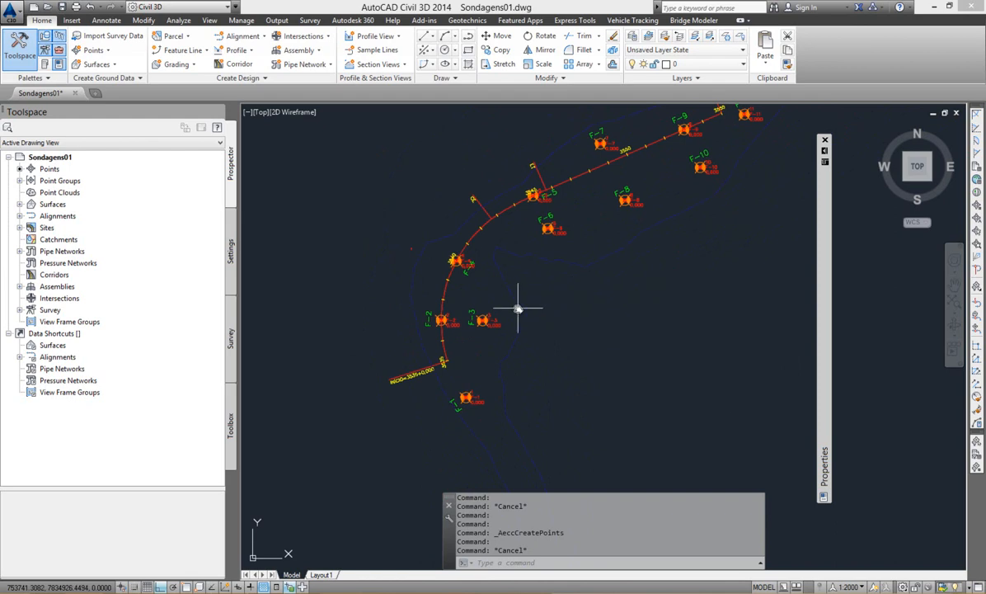
# Step: Copy the imported point of borehole F-1 to an empty spot just east of the original, with Ortho off
pyautogui.scroll(4, 462, 400)
pyautogui.click(500, 406)
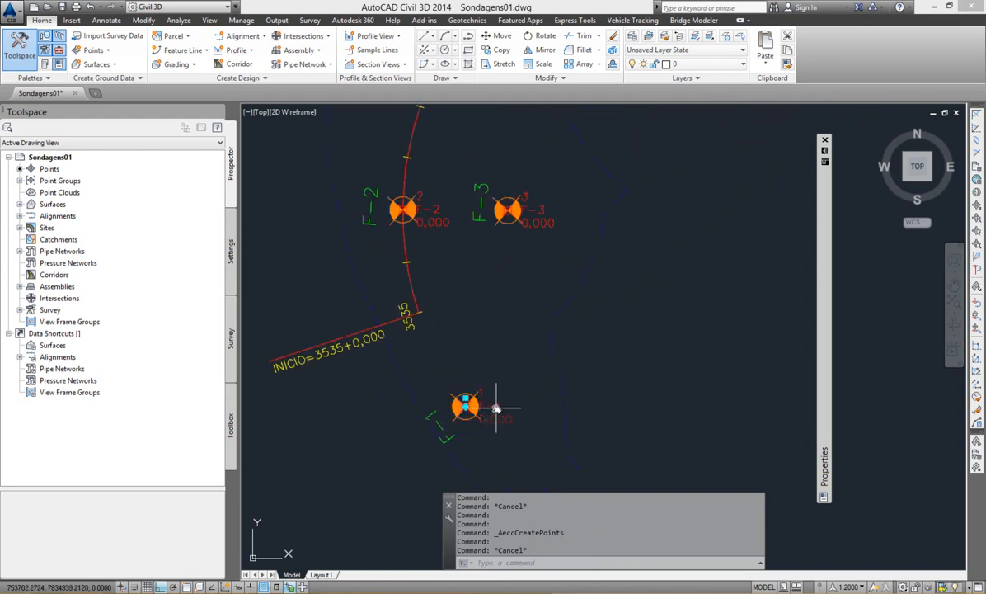
pyautogui.click(497, 405)
pyautogui.write('co')
pyautogui.press('Return')
pyautogui.click(492, 407)
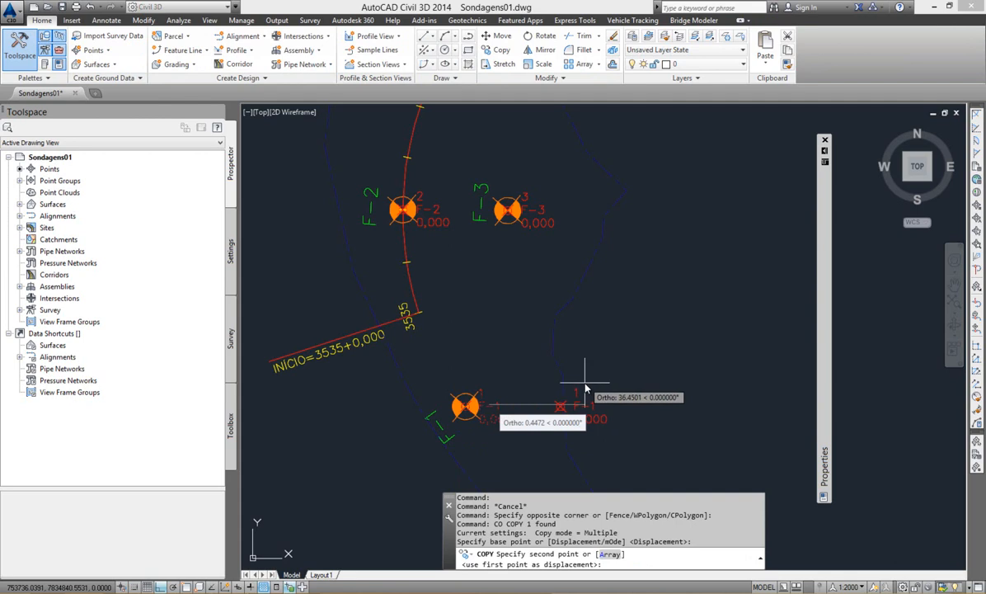
pyautogui.press('F8')
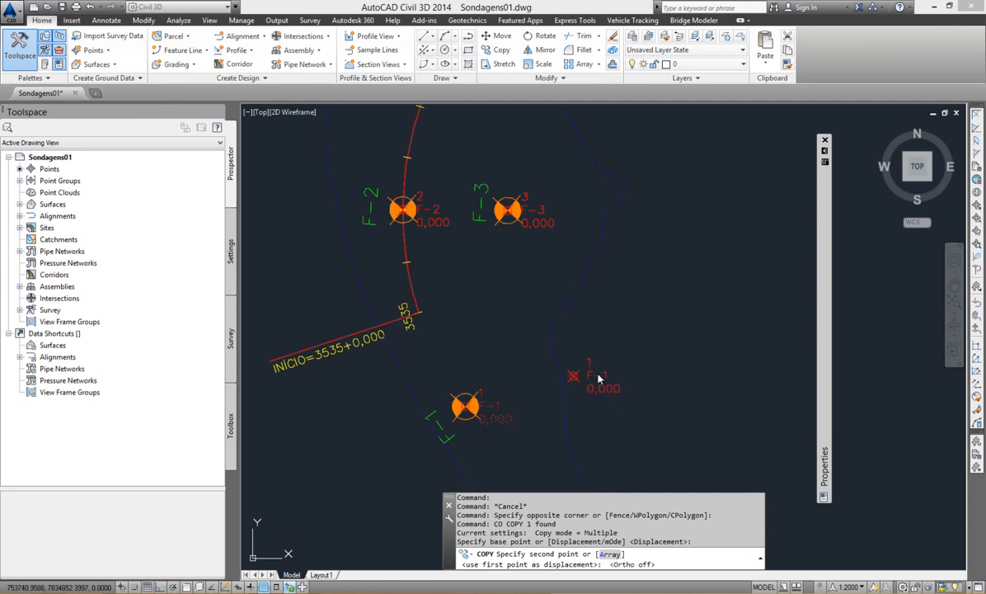
pyautogui.click(599, 378)
pyautogui.click(451, 381)
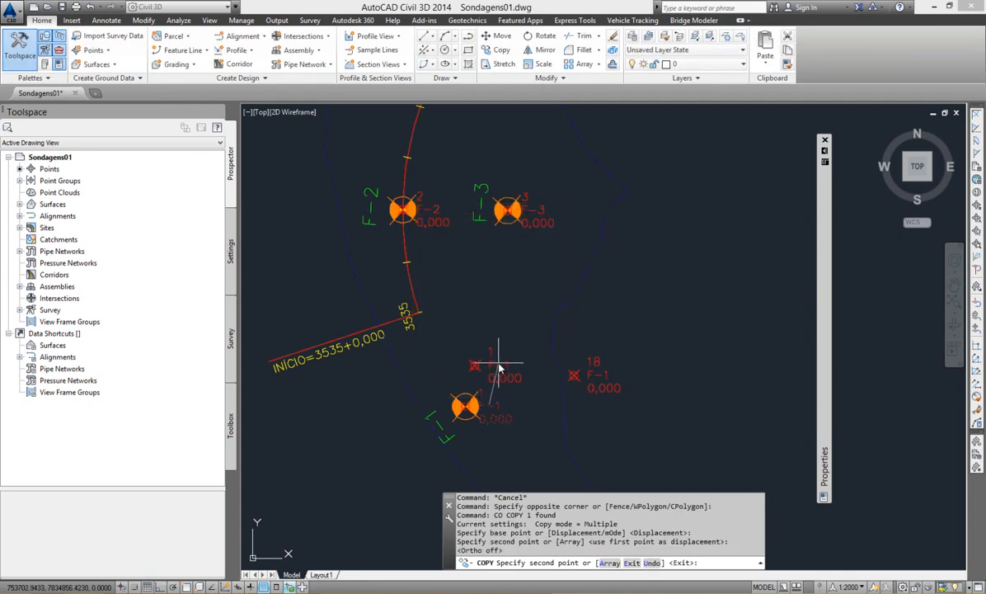
pyautogui.press('Escape')
pyautogui.press('Escape')
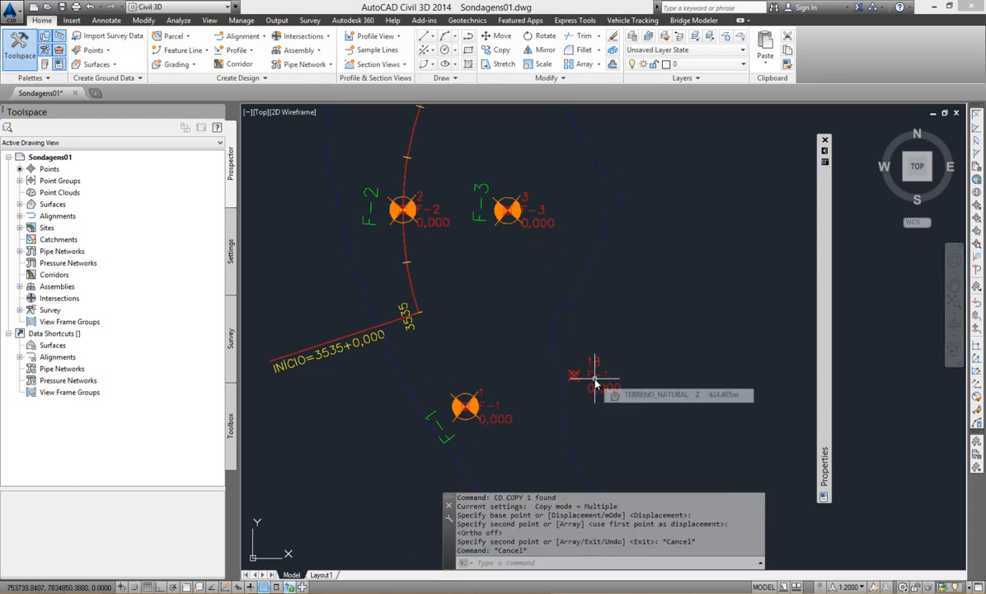
pyautogui.moveTo(594, 384); pyautogui.dragTo(596, 363, button='middle')
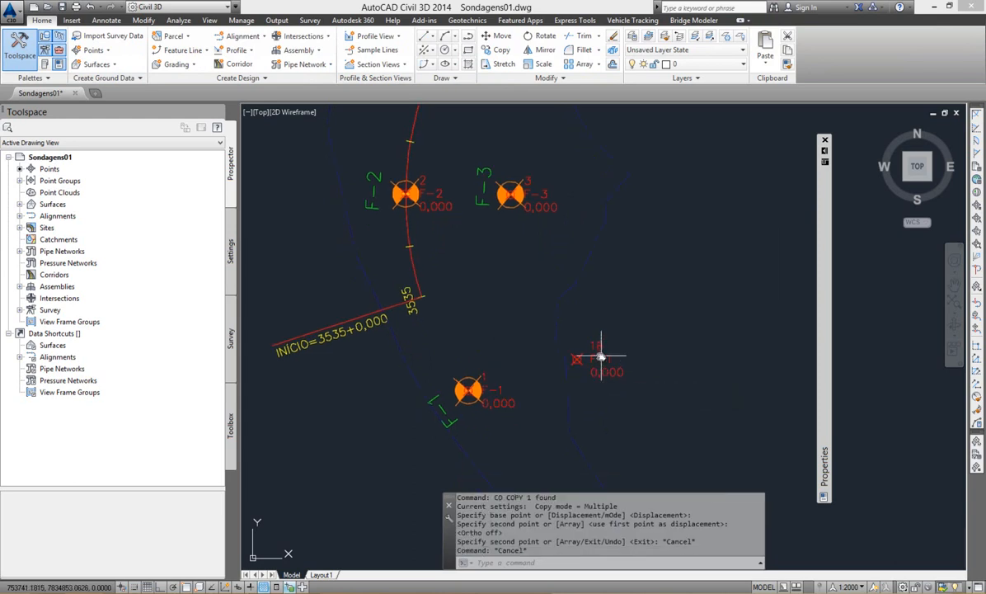
# Step: Edit the copied point east of borehole F-1, setting its raw description to F-1-D, and close the point editor
pyautogui.click(596, 363)
pyautogui.rightClick(595, 363)
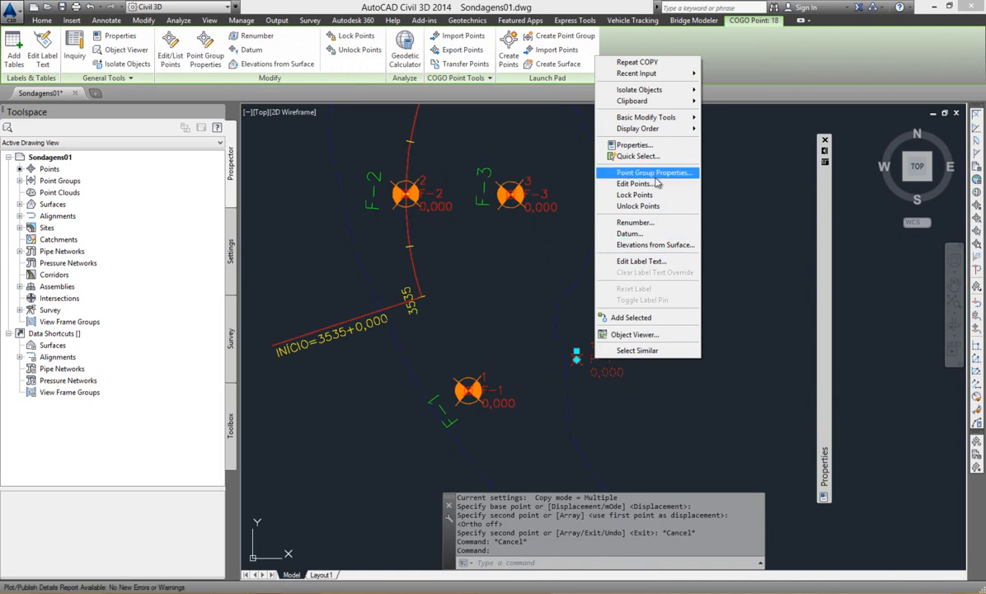
pyautogui.click(610, 172)
pyautogui.click(425, 193)
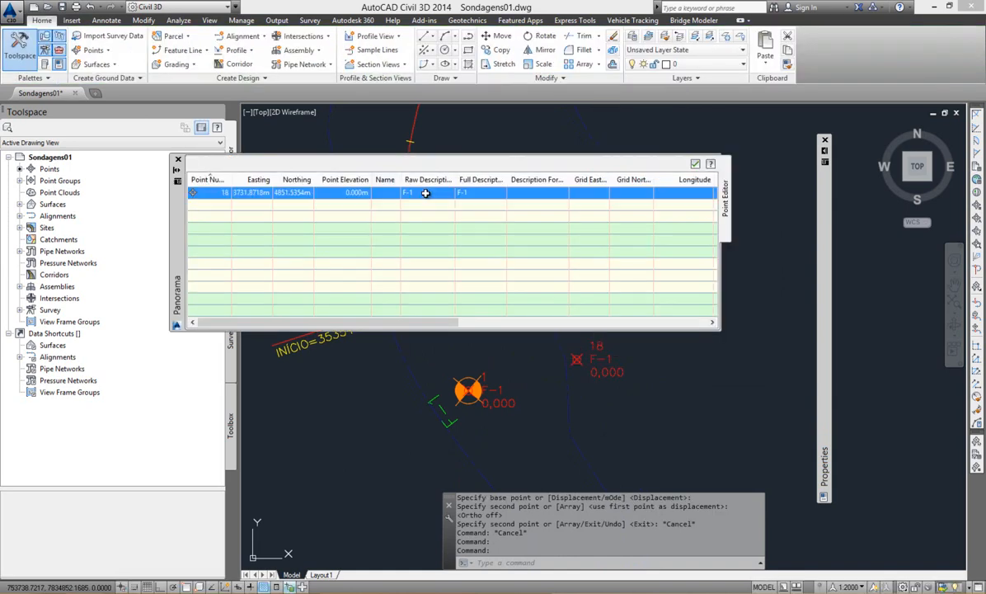
pyautogui.click(423, 193)
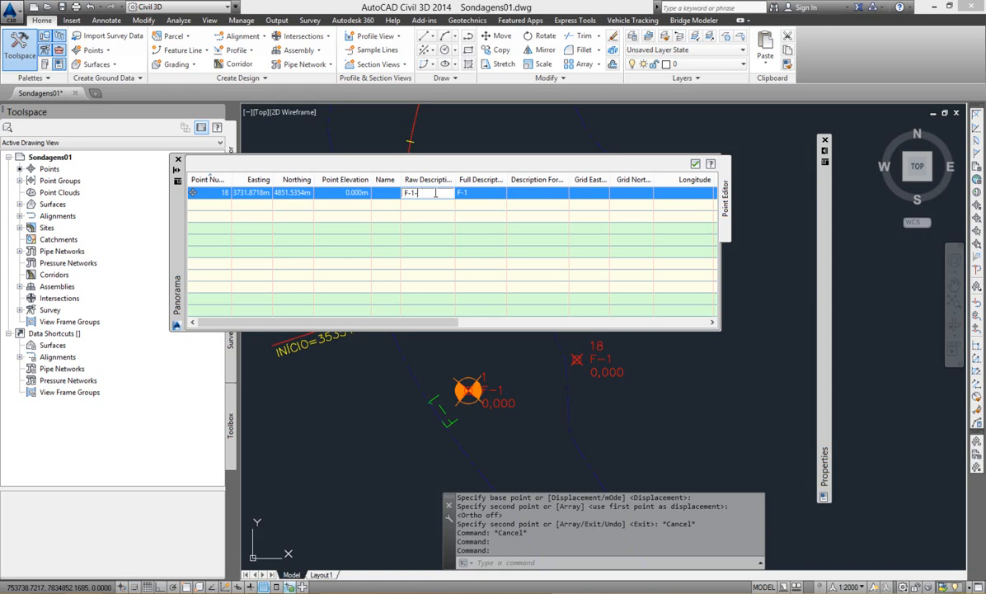
pyautogui.press('Return')
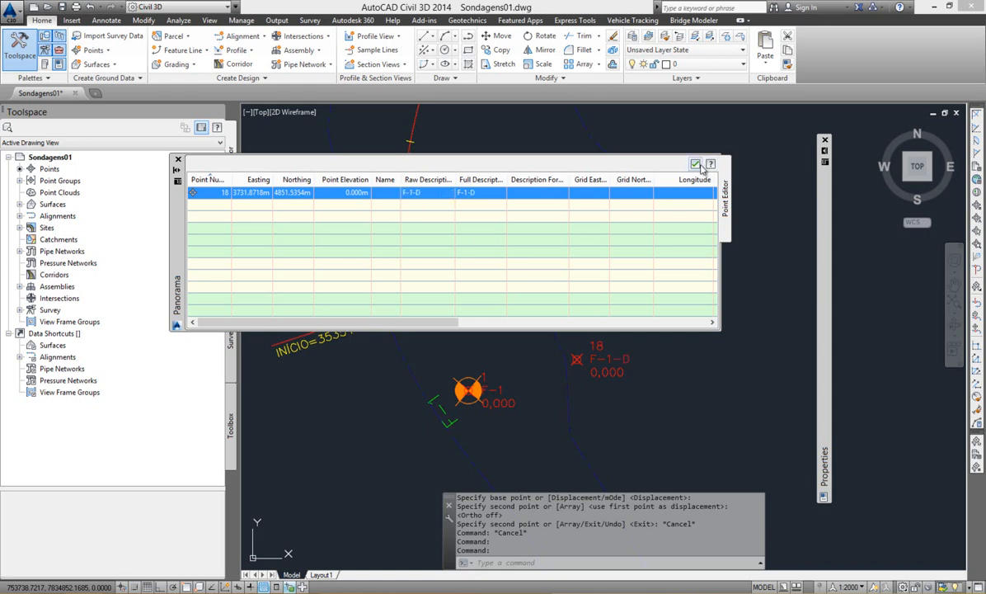
pyautogui.click(695, 164)
# Step: Copy the F-1 borehole point to an empty spot southwest of the original, on the opposite side from F-1-D
pyautogui.moveTo(469, 458); pyautogui.dragTo(539, 385, button='middle')
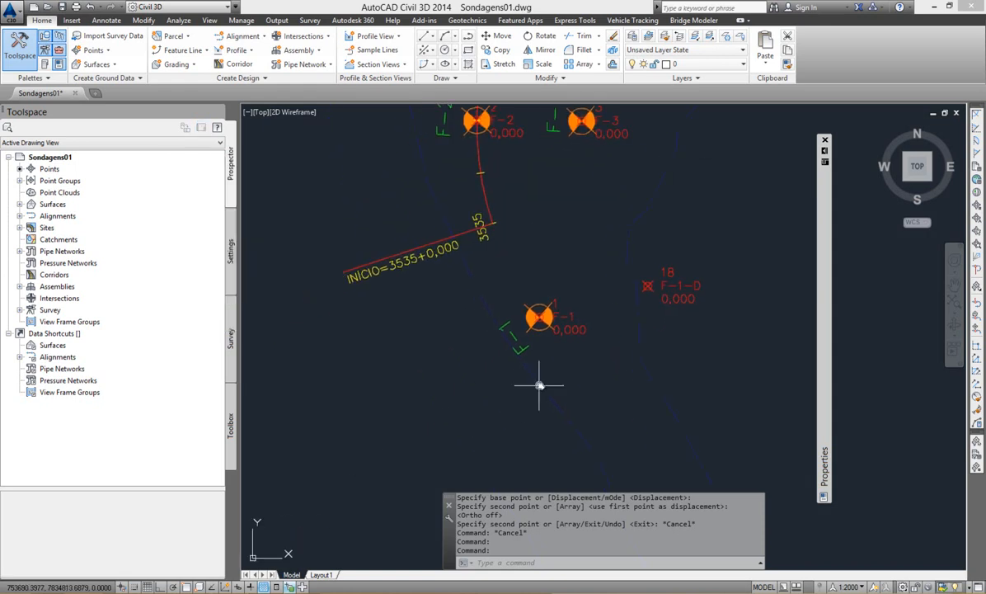
pyautogui.click(561, 331)
pyautogui.click(562, 334)
pyautogui.write('co')
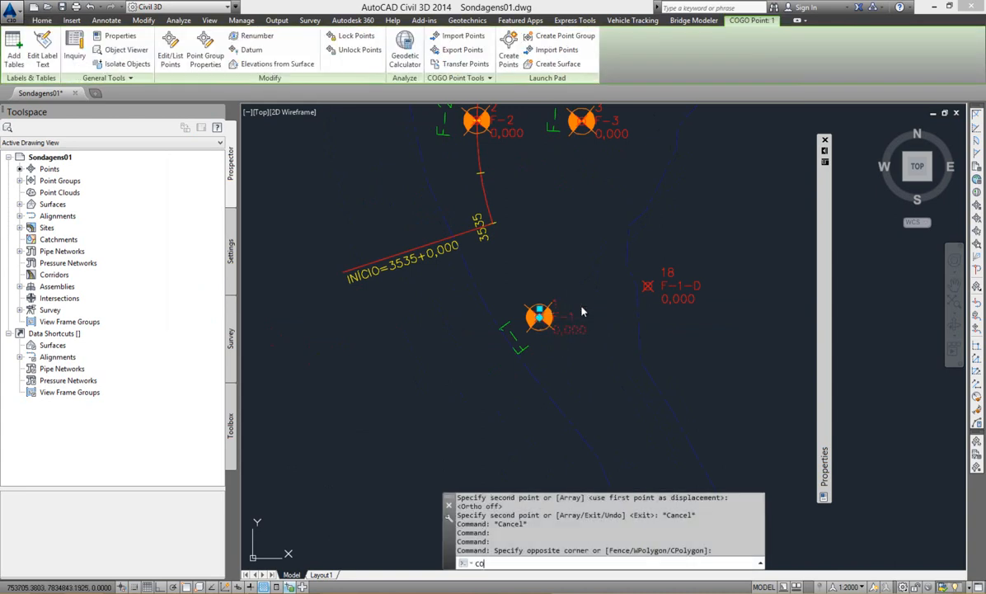
pyautogui.press('Return')
pyautogui.click(570, 320)
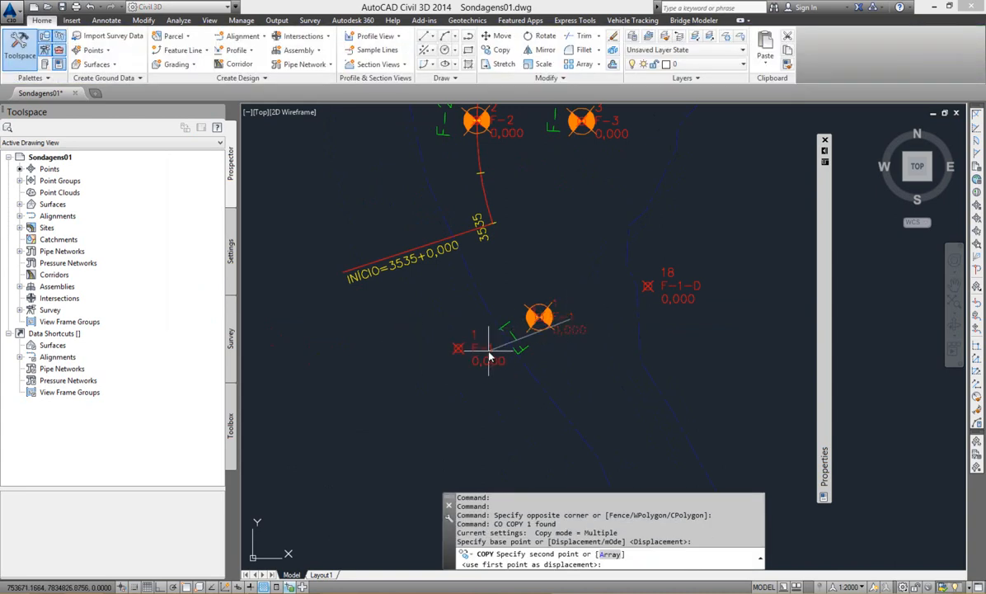
pyautogui.click(468, 353)
pyautogui.click(438, 383)
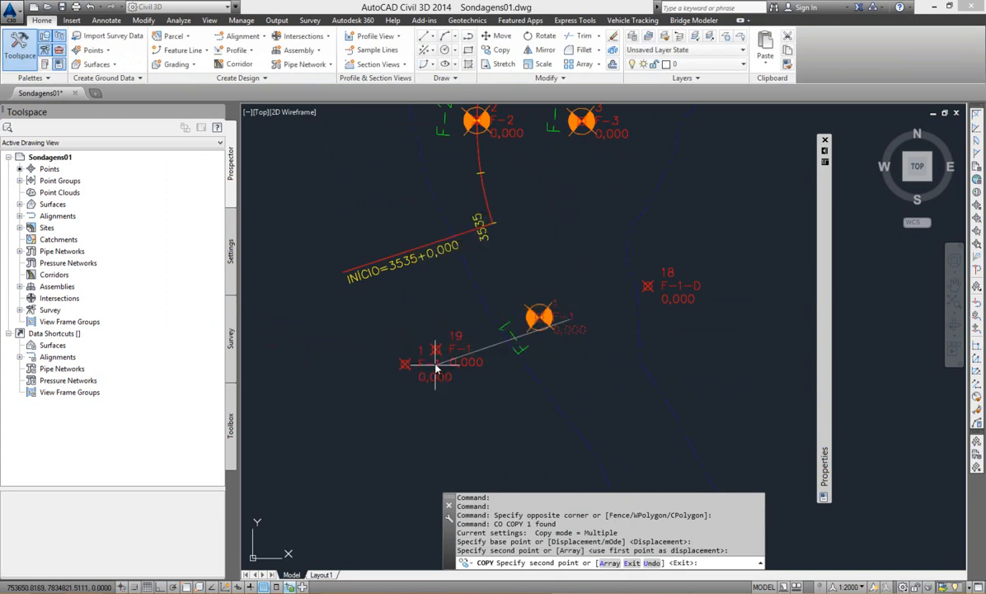
pyautogui.press('Escape')
# Step: Set the raw description of the new point west of F-1 to F-1-E and close the point editor
pyautogui.click(455, 352)
pyautogui.rightClick(459, 352)
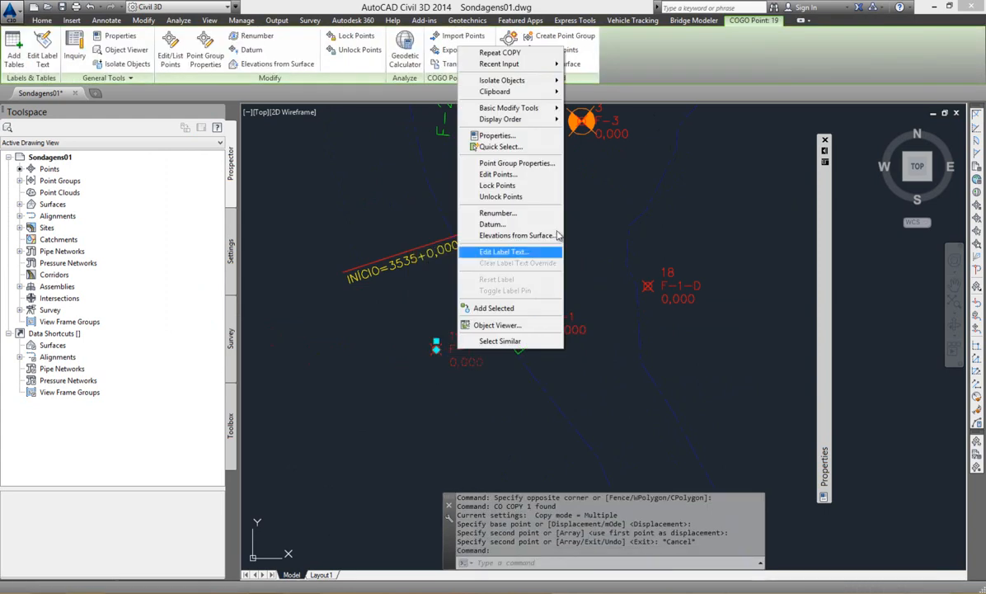
pyautogui.click(518, 171)
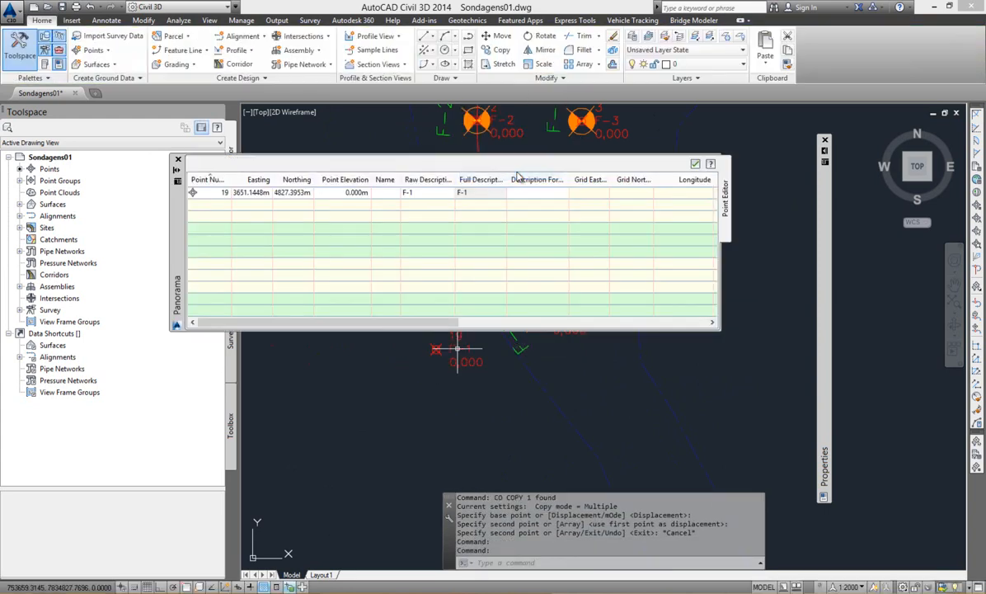
pyautogui.click(421, 193)
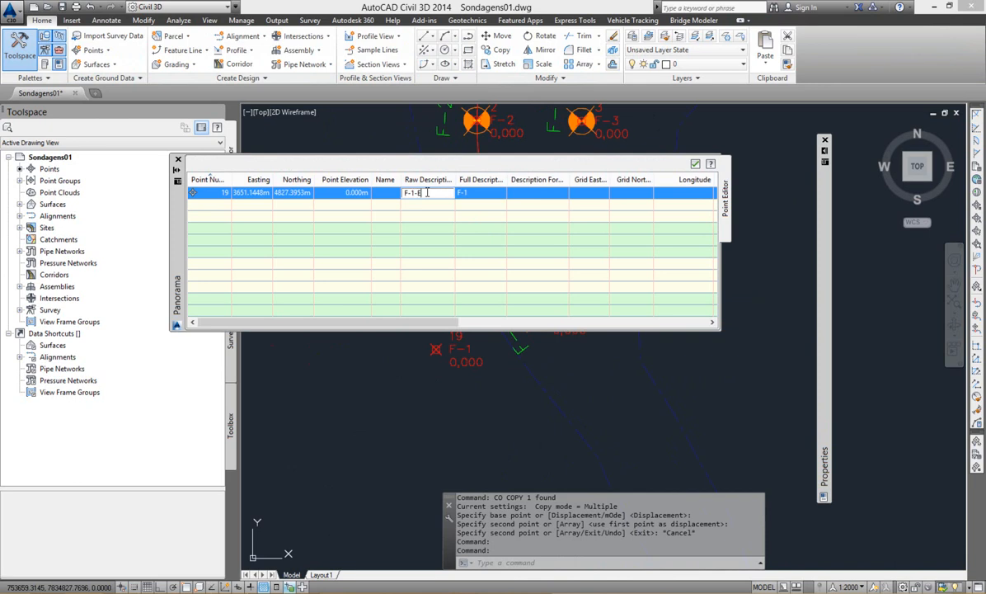
pyautogui.click(695, 165)
# Step: Copy the F-2 borehole point to an empty spot west of the alignment, roughly level with the original
pyautogui.moveTo(535, 287)
pyautogui.mouseDown(button='middle')
pyautogui.moveTo(502, 355)
pyautogui.moveTo(507, 400)
pyautogui.mouseUp(button='middle')
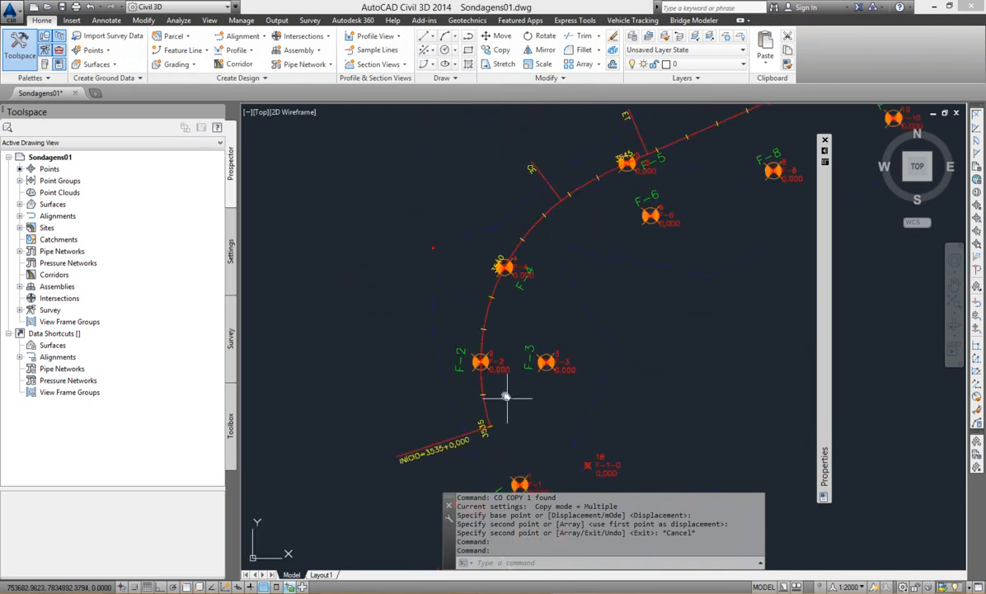
pyautogui.scroll(-2, 528, 362)
pyautogui.write('co')
pyautogui.press('Return')
pyautogui.click(562, 343)
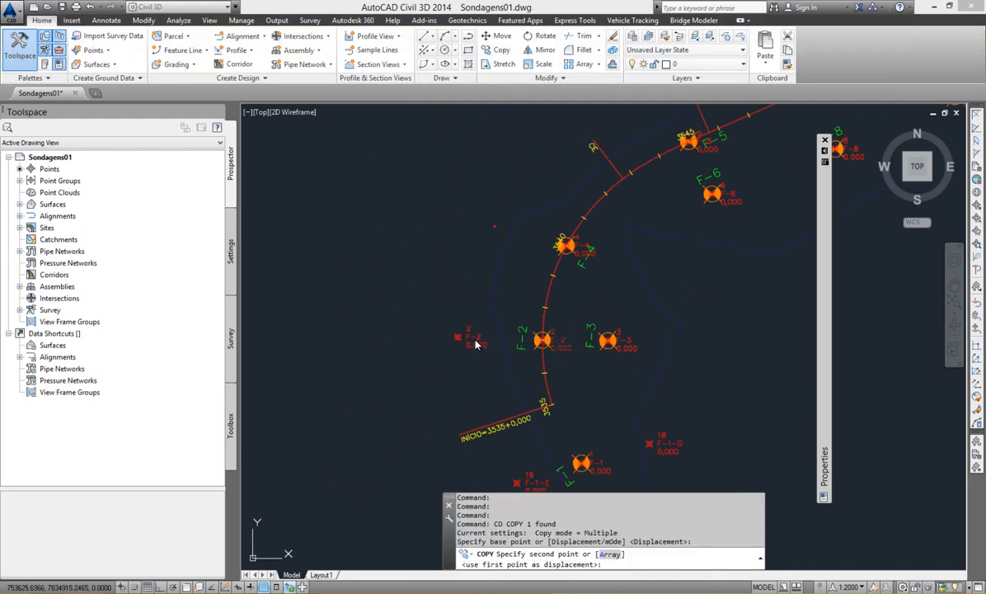
pyautogui.click(476, 343)
pyautogui.click(441, 383)
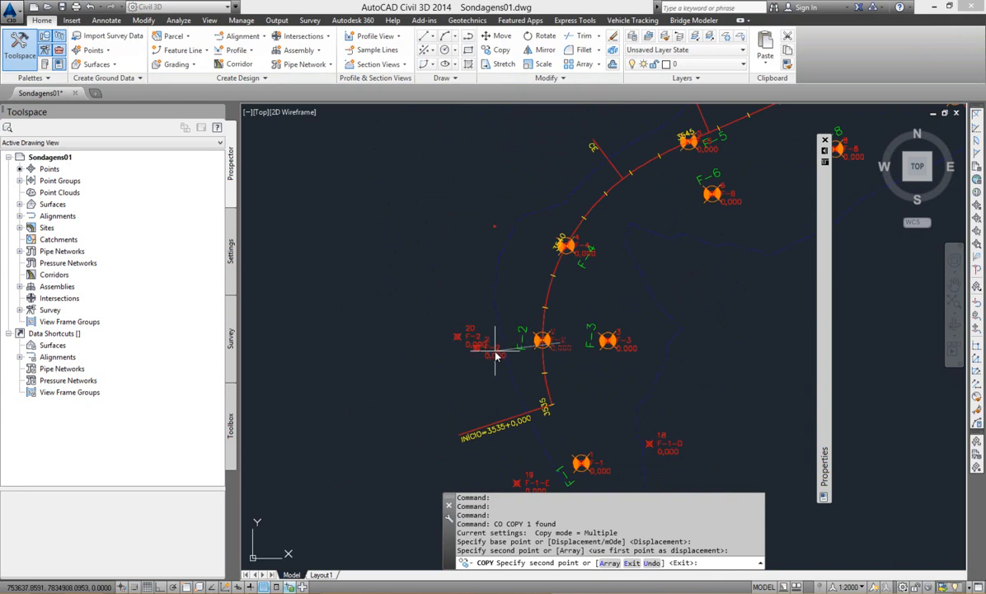
pyautogui.press('Escape')
# Step: Set the raw description of the copied point west of F-2 to F-2-E and close the point editor
pyautogui.rightClick(477, 343)
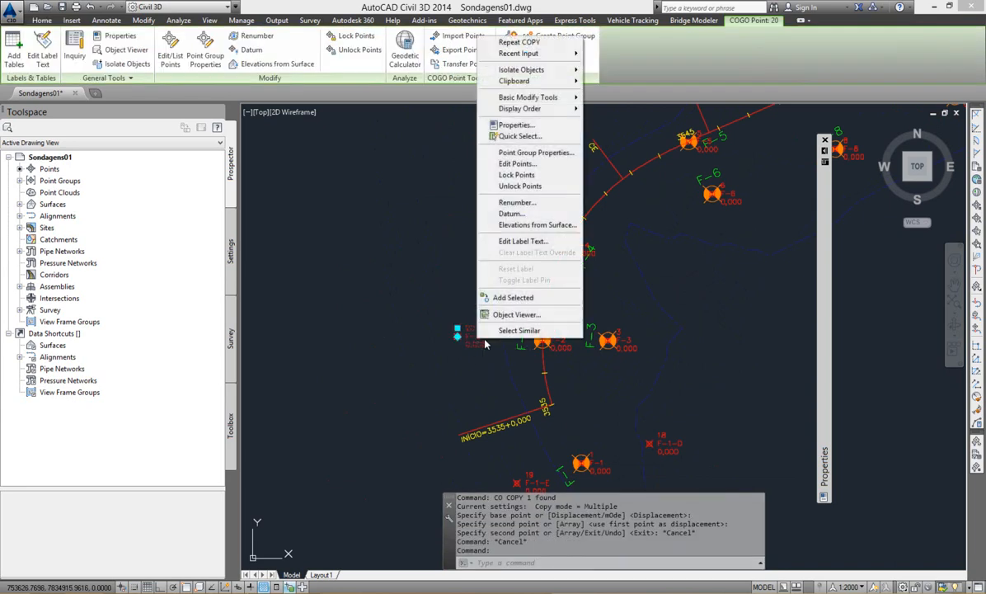
pyautogui.click(516, 164)
pyautogui.doubleClick(433, 192)
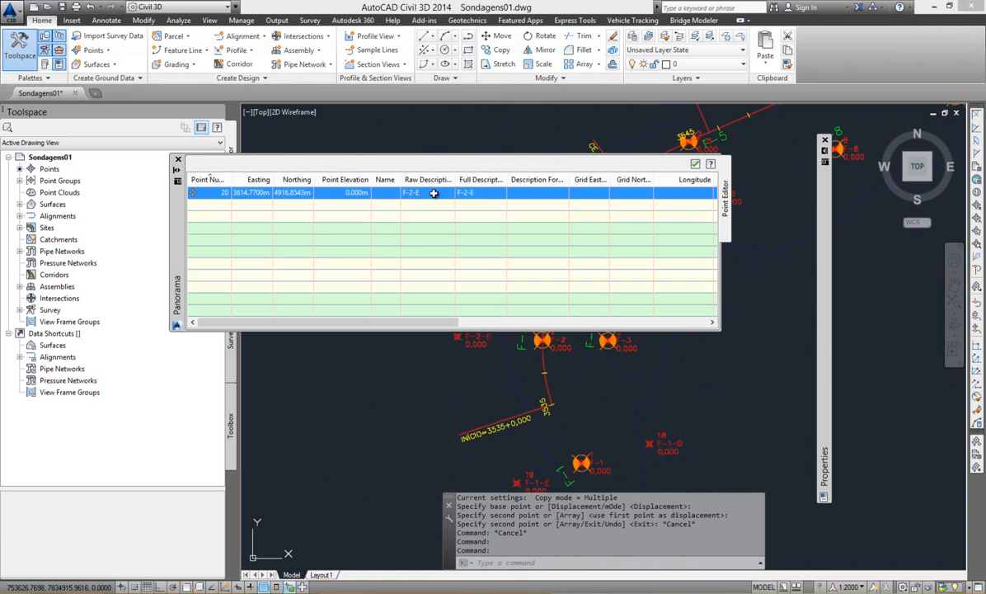
pyautogui.click(694, 165)
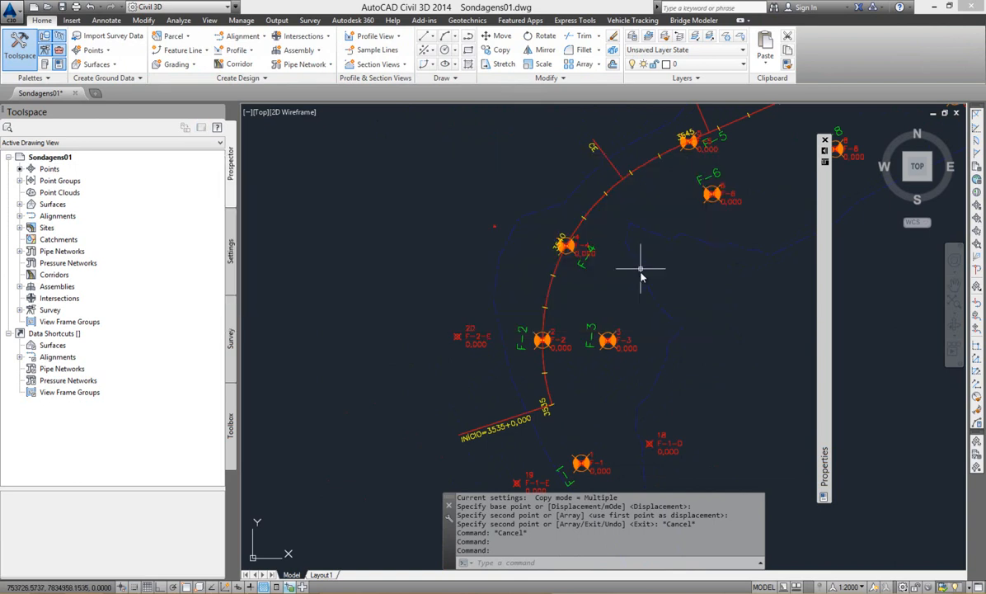
# Step: Copy the F-3 borehole point to an empty spot east of the original
pyautogui.click(631, 346)
pyautogui.click(626, 341)
pyautogui.write('co')
pyautogui.press('Return')
pyautogui.click(628, 338)
pyautogui.moveTo(752, 347); pyautogui.dragTo(638, 342, button='middle')
pyautogui.scroll(2, 638, 341)
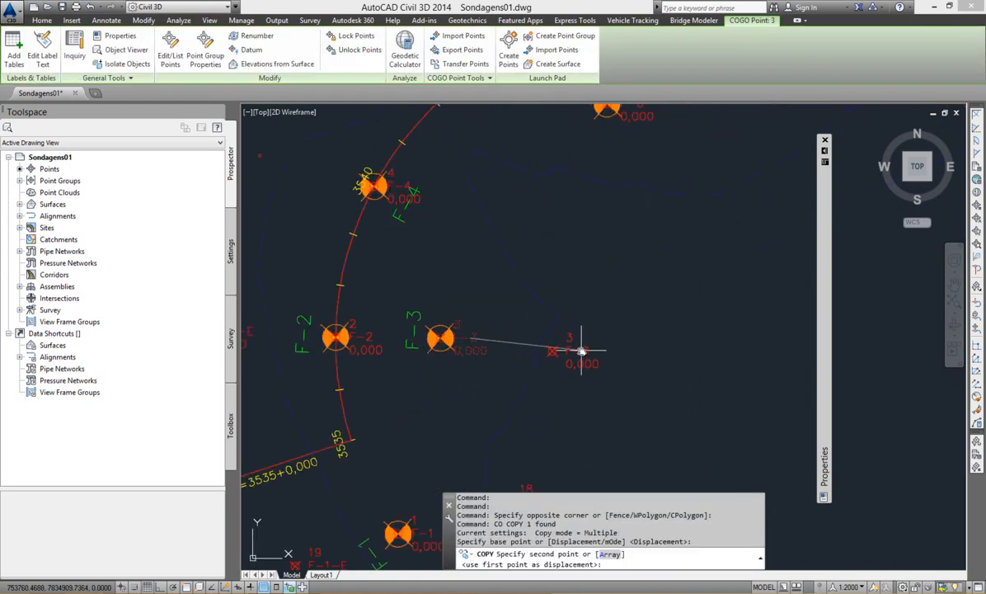
pyautogui.click(580, 350)
pyautogui.click(443, 382)
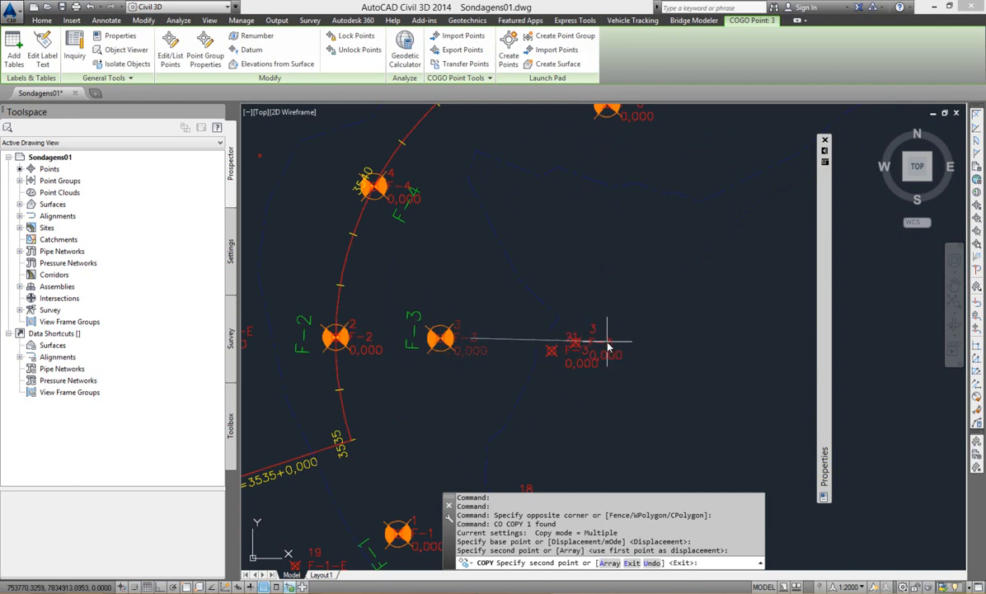
pyautogui.press('Escape')
# Step: Set the raw description of the copied point east of F-3 to F-3-D and close the point editor
pyautogui.click(577, 353)
pyautogui.click(528, 325)
pyautogui.rightClick(574, 344)
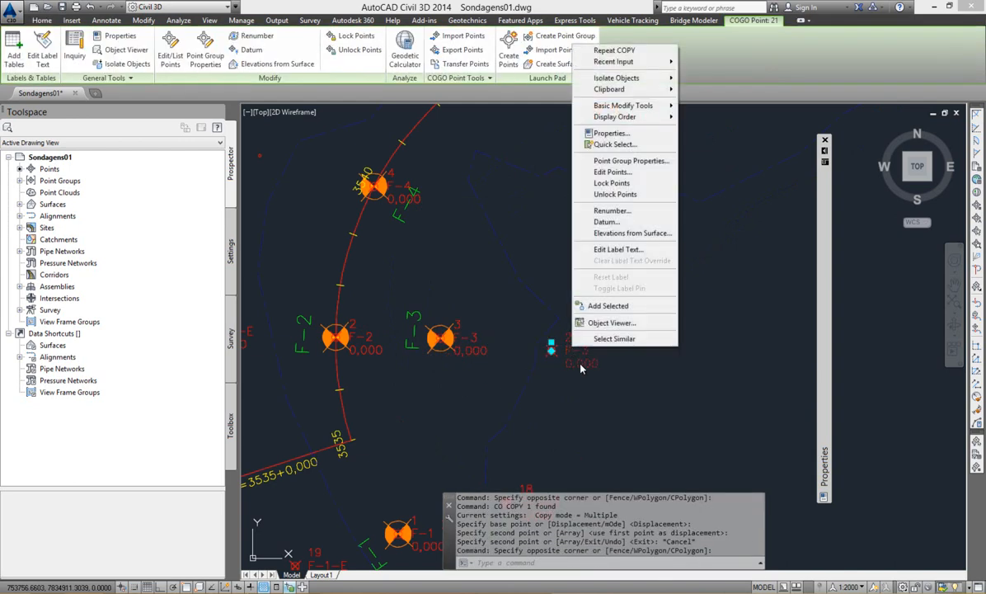
pyautogui.click(614, 172)
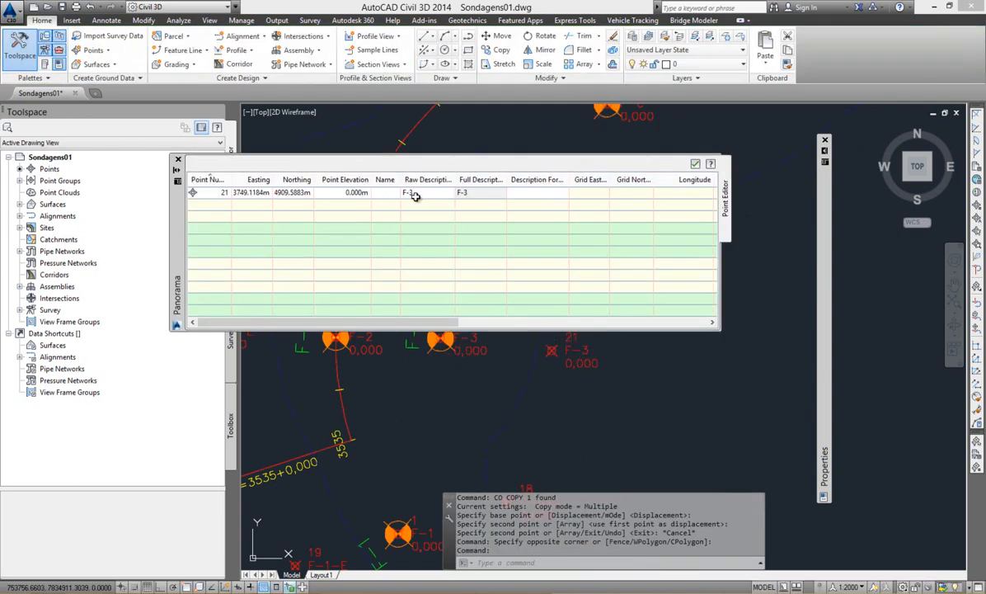
pyautogui.doubleClick(412, 195)
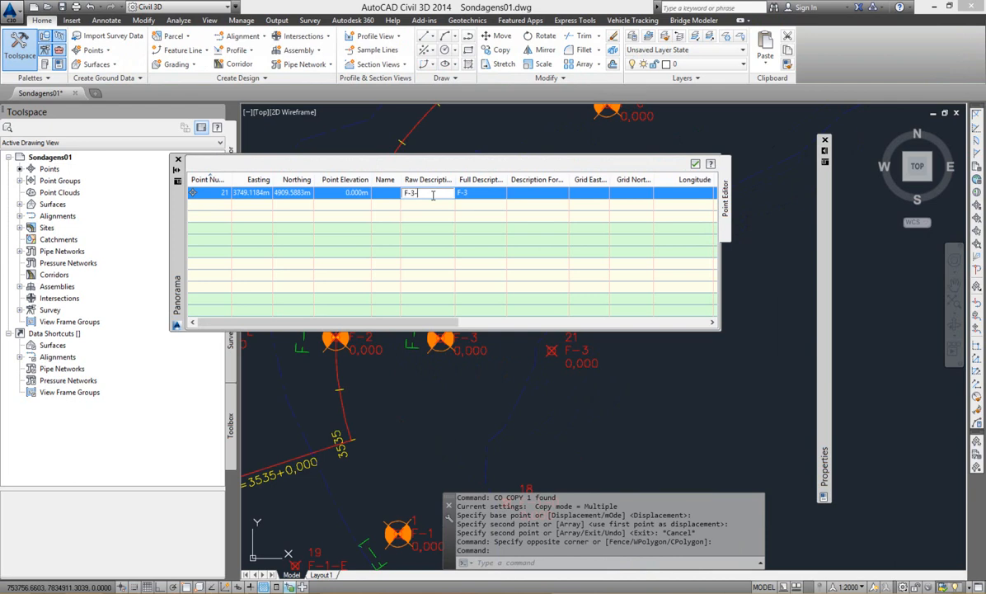
pyautogui.click(695, 164)
# Step: Copy the F-4 borehole point to an empty spot northwest of the original, west of the alignment
pyautogui.moveTo(515, 291); pyautogui.dragTo(563, 304, button='middle')
pyautogui.scroll(-1, 547, 256)
pyautogui.moveTo(547, 256); pyautogui.dragTo(602, 353, button='middle')
pyautogui.scroll(5, 512, 343)
pyautogui.press('Escape')
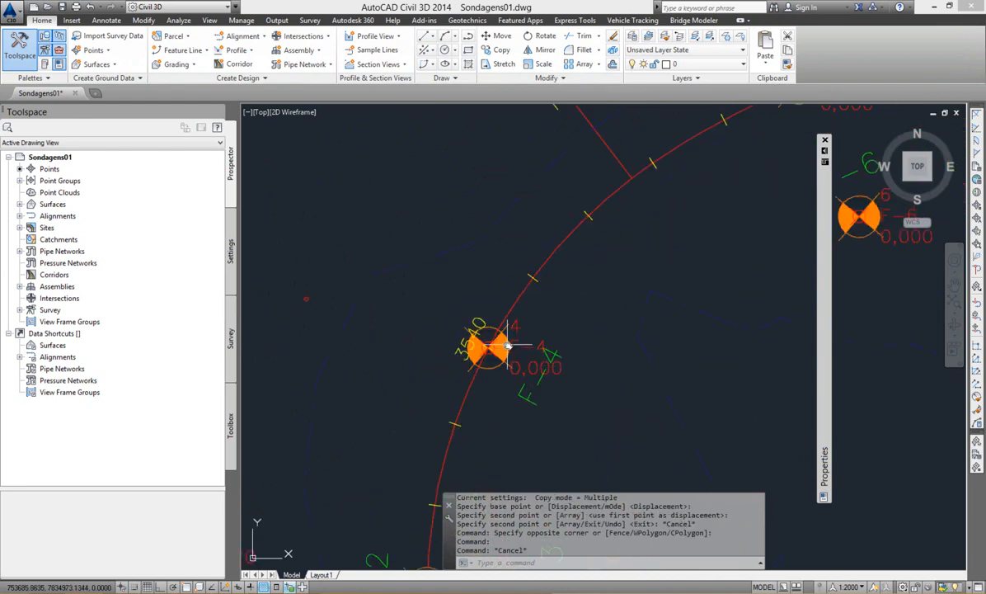
pyautogui.write('c')
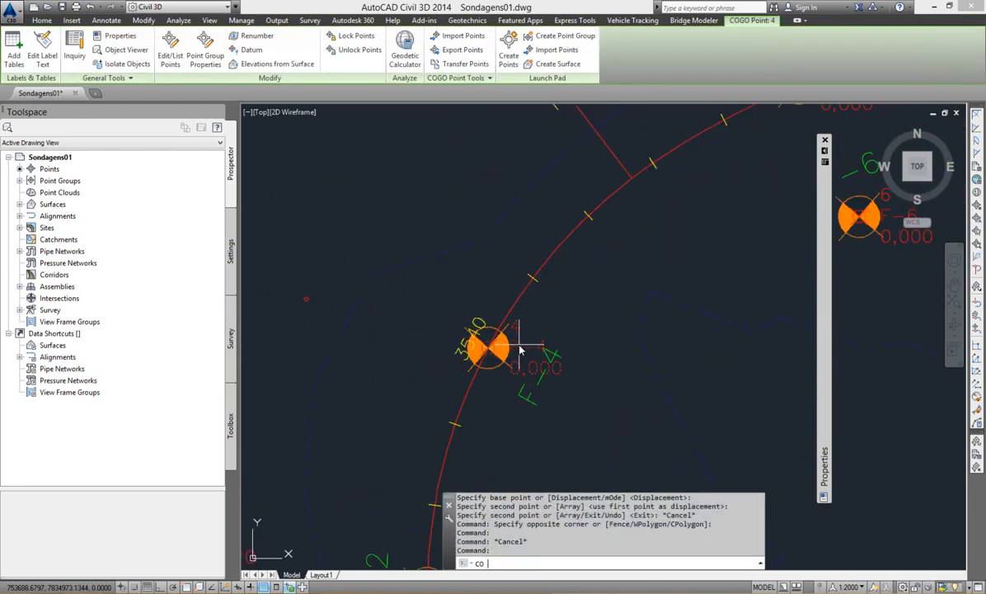
pyautogui.write('o')
pyautogui.press('Return')
pyautogui.click(519, 350)
pyautogui.moveTo(369, 308); pyautogui.dragTo(418, 308, button='middle')
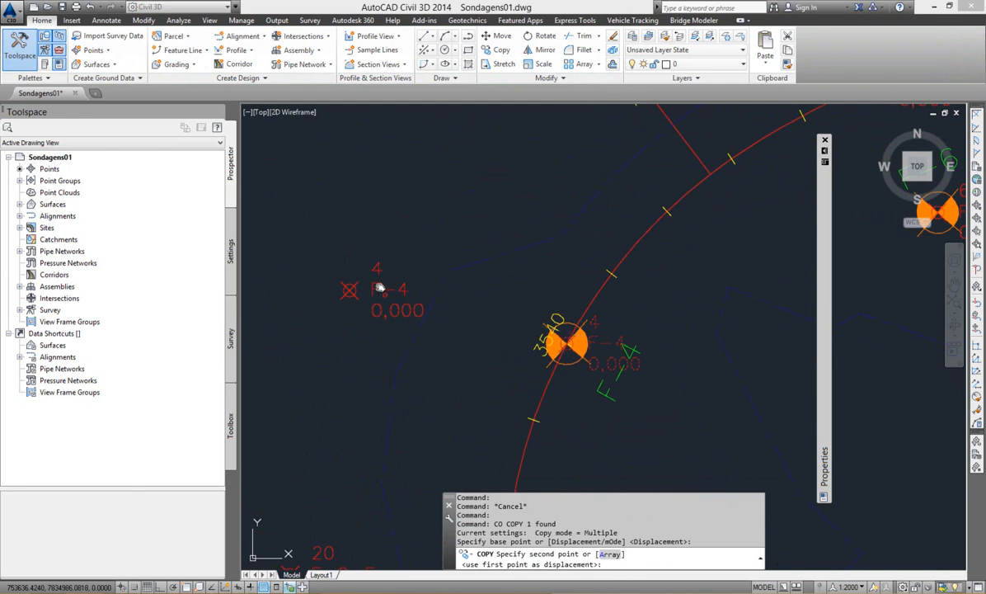
pyautogui.click(379, 288)
pyautogui.click(452, 391)
# Step: Place a second copy of the F-4 point east of the alignment, below F-6, and end the copying
pyautogui.scroll(-1, 527, 385)
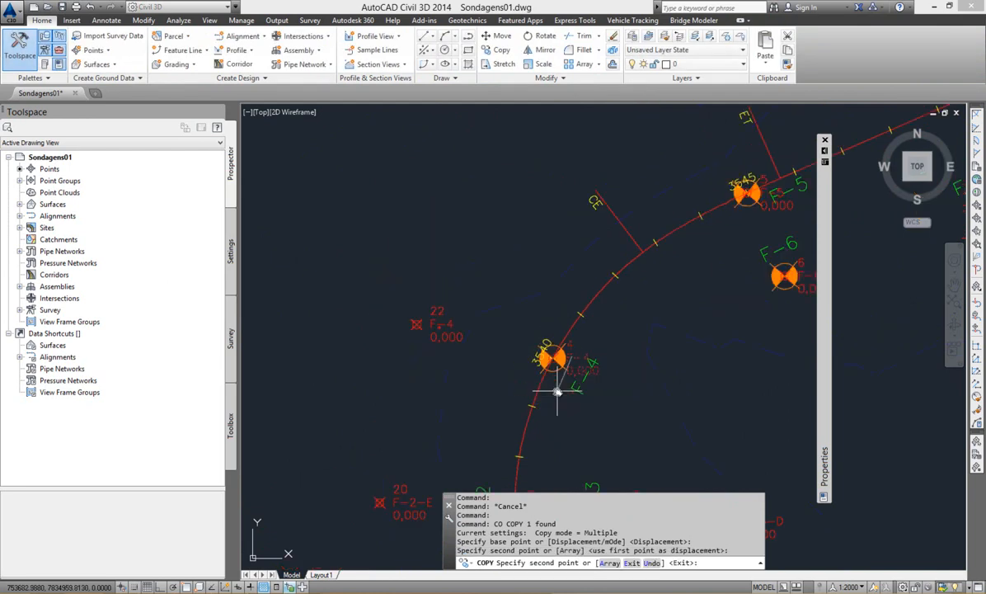
pyautogui.moveTo(558, 396); pyautogui.dragTo(448, 339, button='middle')
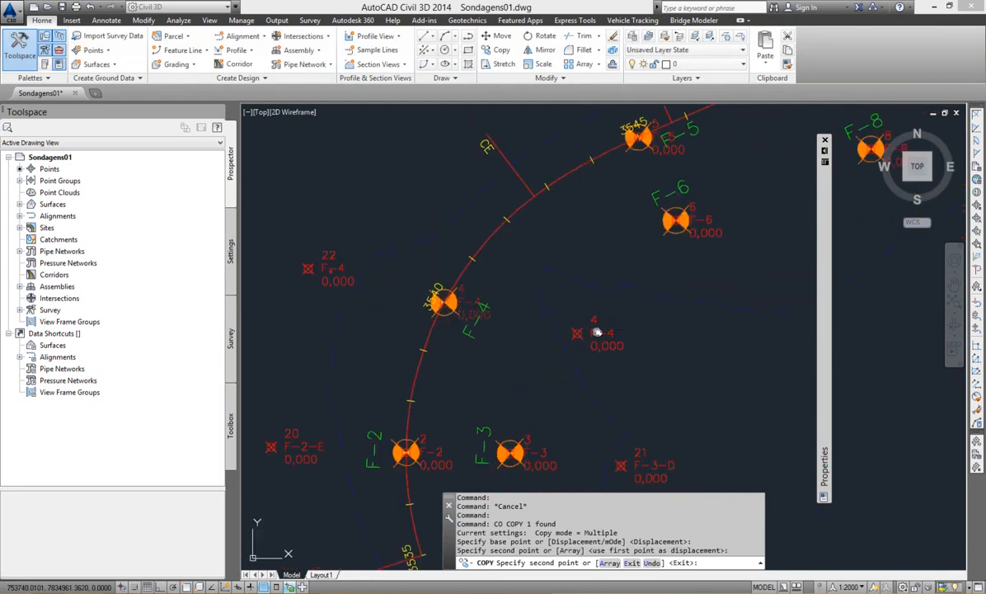
pyautogui.click(597, 332)
pyautogui.click(441, 384)
pyautogui.press('Escape')
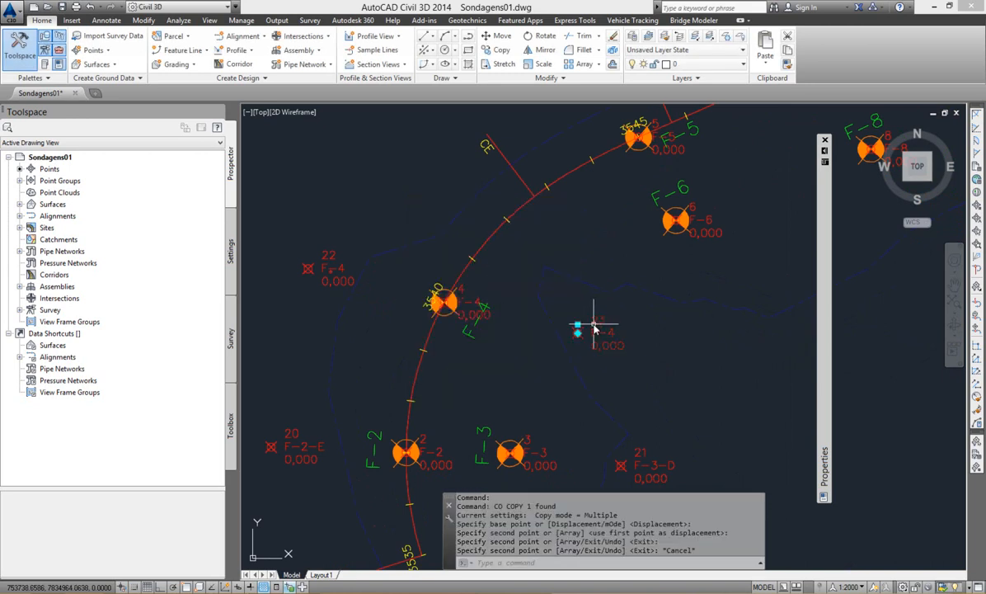
# Step: Set the raw description of the copied point east of F-4 to F-4-D and close the point editor
pyautogui.click(591, 331)
pyautogui.rightClick(594, 329)
pyautogui.click(634, 149)
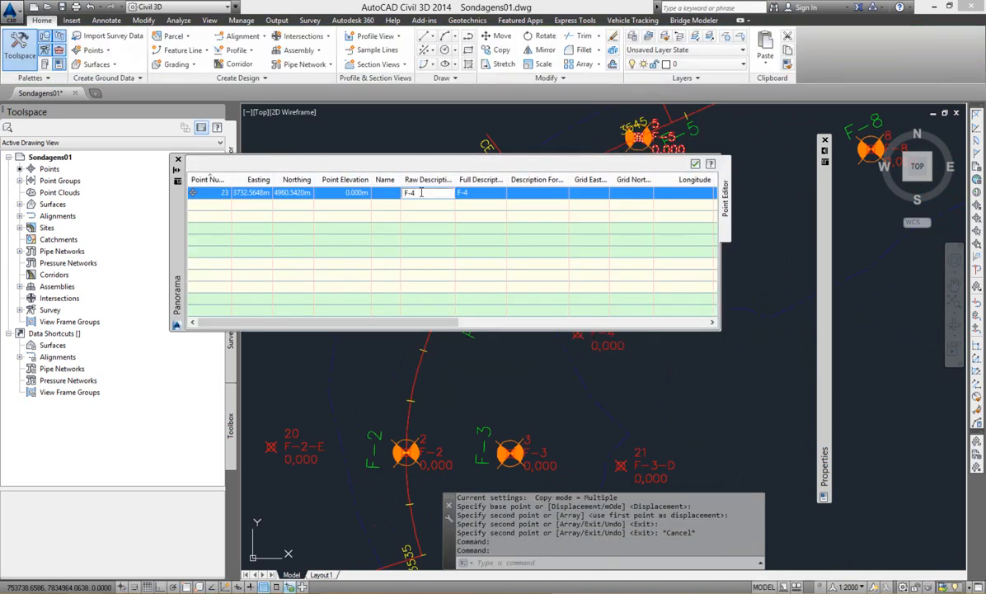
pyautogui.click(695, 163)
# Step: Set the raw description of the copied point west of F-4 to F-4-E and close the point editor
pyautogui.moveTo(549, 257); pyautogui.dragTo(692, 264, button='middle')
pyautogui.click(524, 280)
pyautogui.press('Escape')
pyautogui.rightClick(524, 280)
pyautogui.click(523, 271)
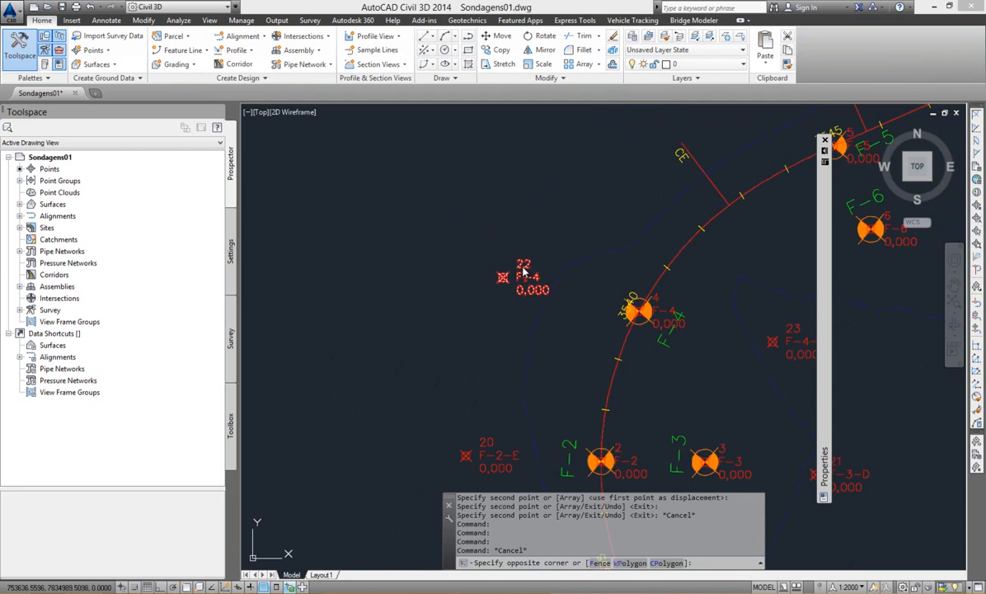
pyautogui.click(522, 269)
pyautogui.rightClick(525, 273)
pyautogui.click(548, 389)
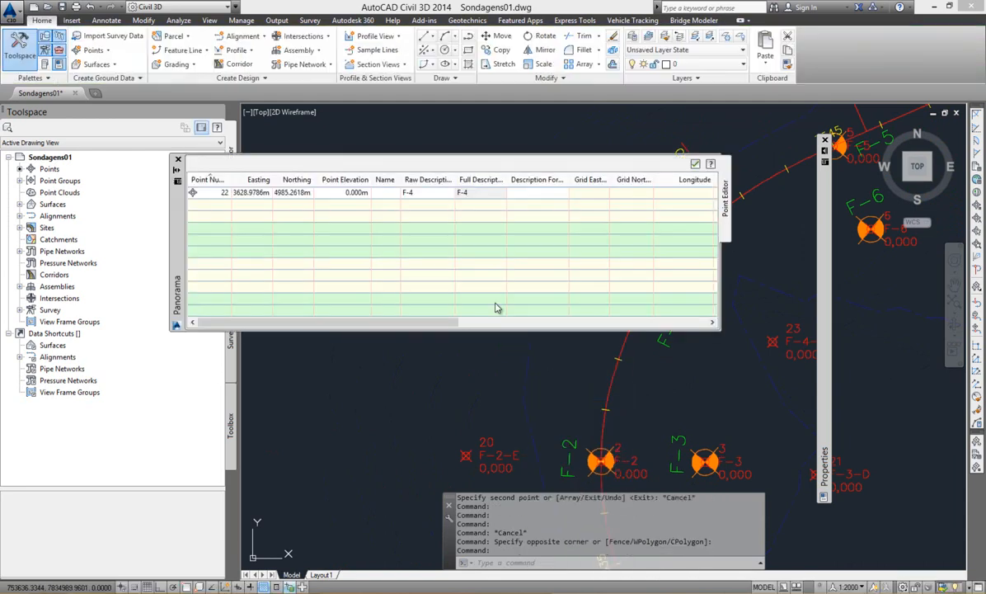
pyautogui.click(437, 193)
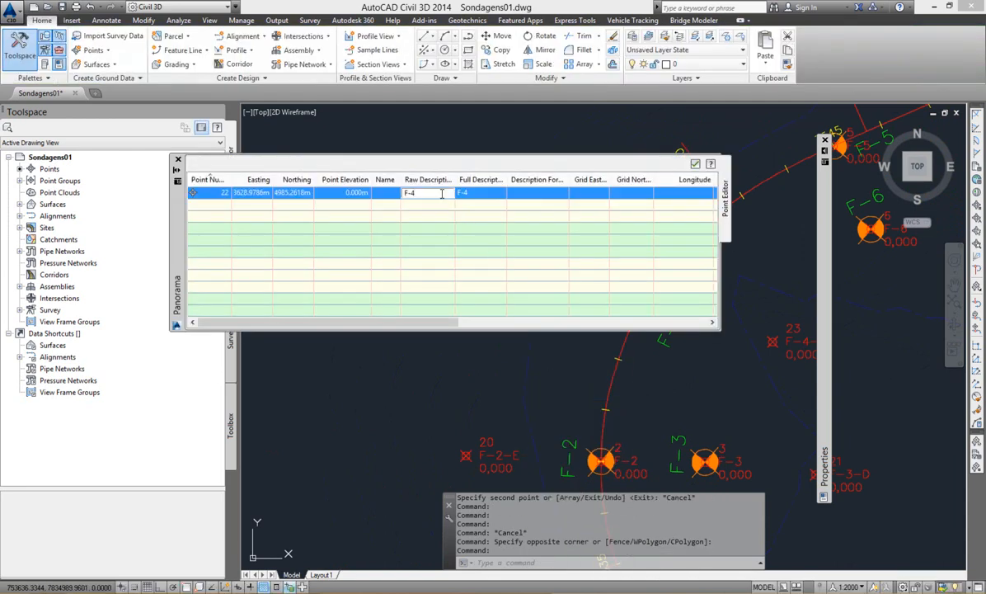
pyautogui.click(695, 164)
# Step: Copy the F-5 borehole point to an empty spot northwest of the original, using the next point number, and end the copying
pyautogui.scroll(-3, 668, 264)
pyautogui.scroll(4, 602, 289)
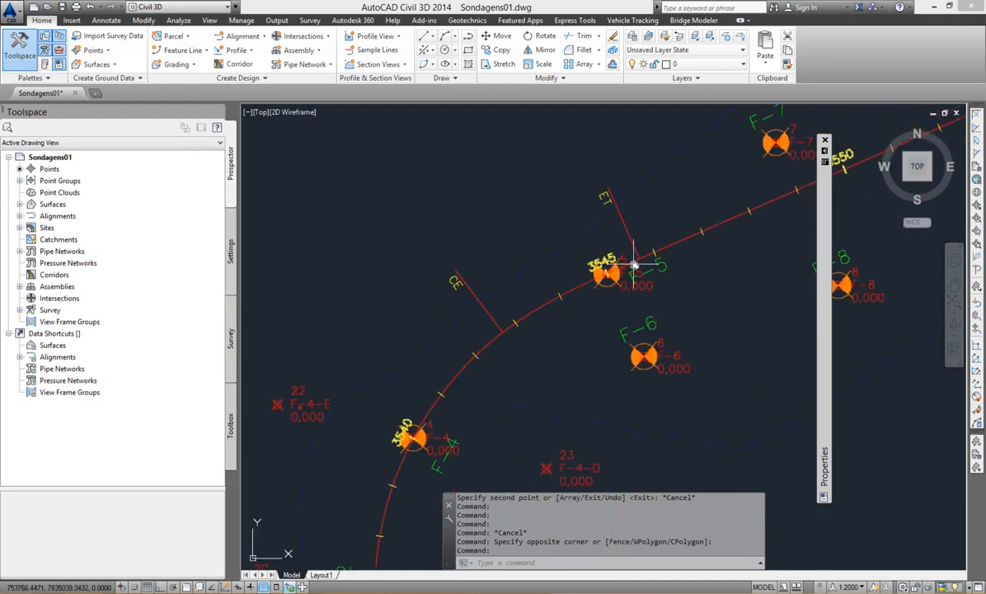
pyautogui.press('Escape')
pyautogui.click(625, 276)
pyautogui.press('Escape')
pyautogui.click(623, 276)
pyautogui.click(577, 256)
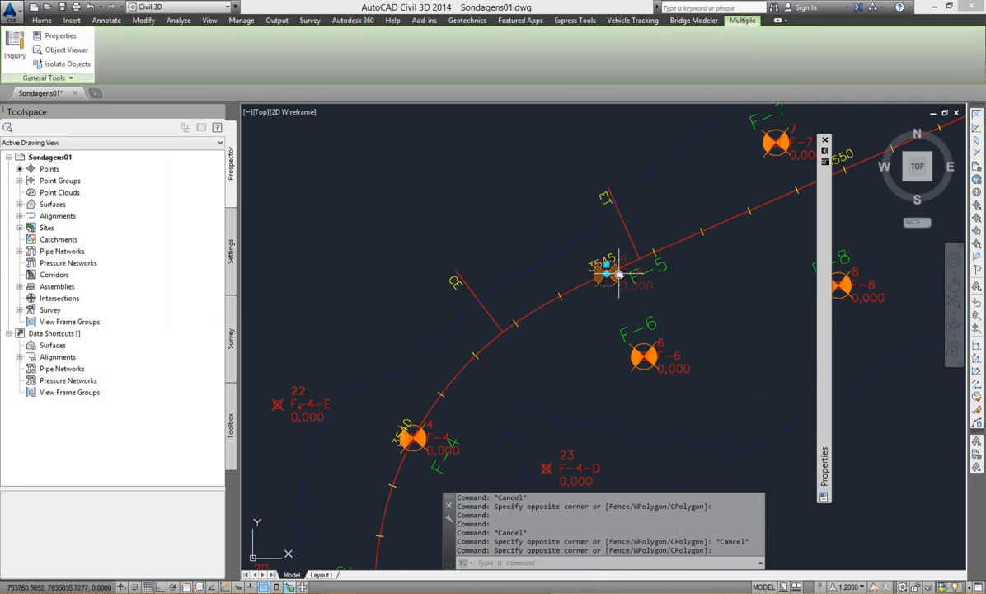
pyautogui.press('Escape')
pyautogui.click(628, 291)
pyautogui.write('C')
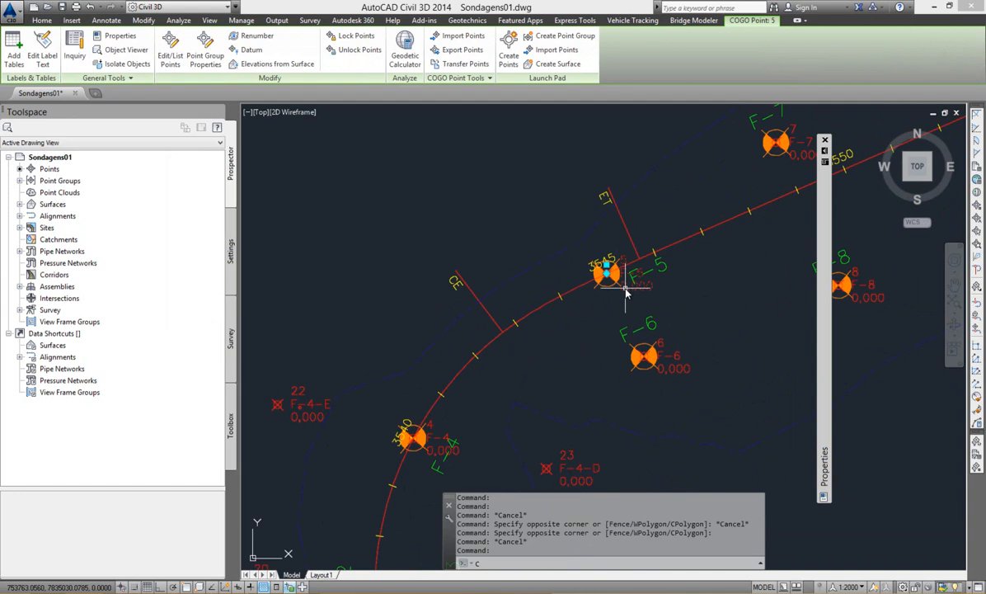
pyautogui.write('O')
pyautogui.press('Return')
pyautogui.click(626, 287)
pyautogui.click(568, 229)
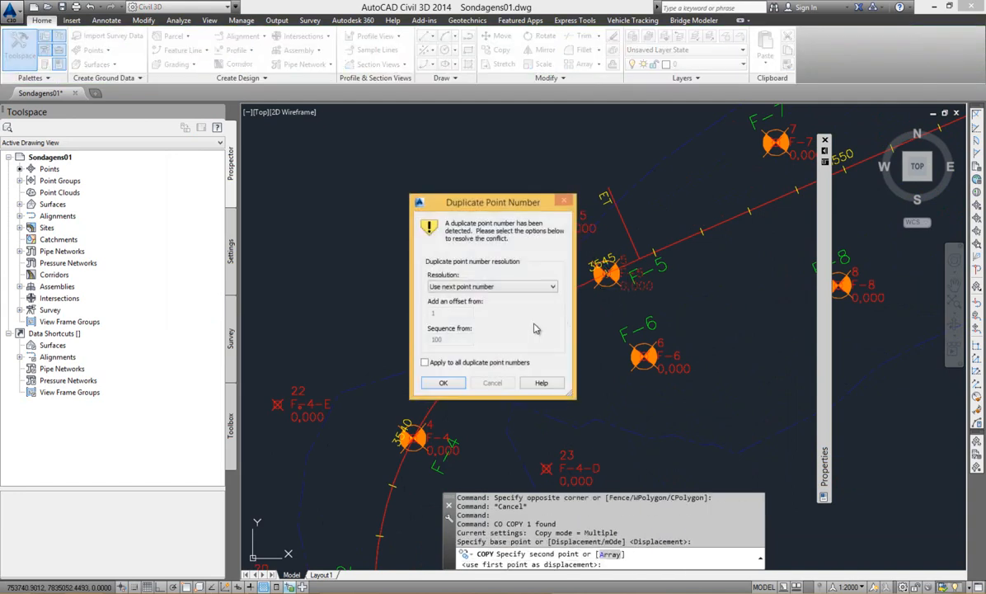
pyautogui.click(443, 387)
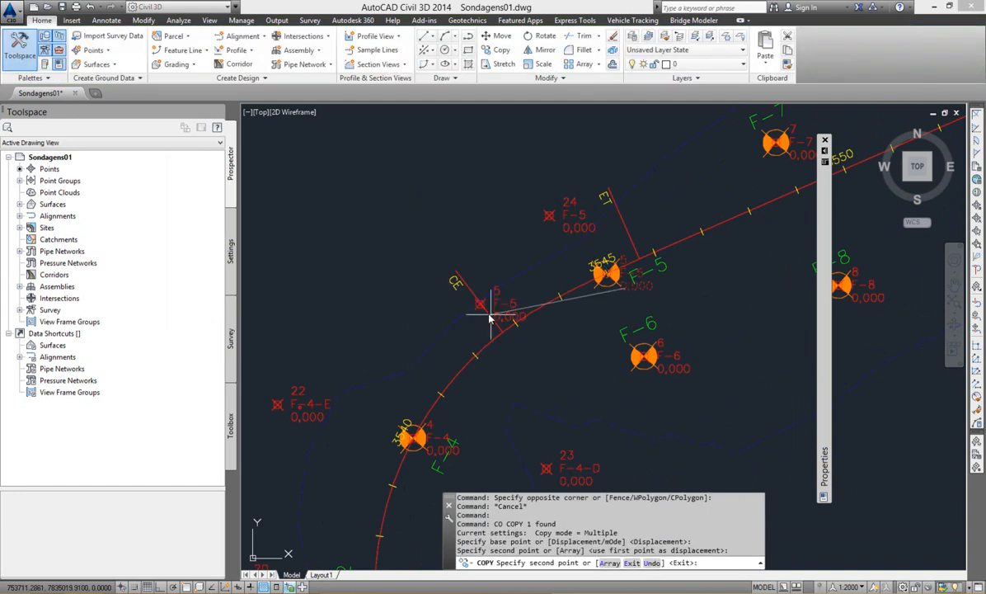
pyautogui.press('Escape')
# Step: Copy the F-6 borehole point to an empty spot southeast of the original, using the next point number, and end the copying
pyautogui.click(669, 373)
pyautogui.write('CO')
pyautogui.press('Return')
pyautogui.click(665, 372)
pyautogui.moveTo(699, 396); pyautogui.dragTo(620, 276, button='middle')
pyautogui.click(660, 344)
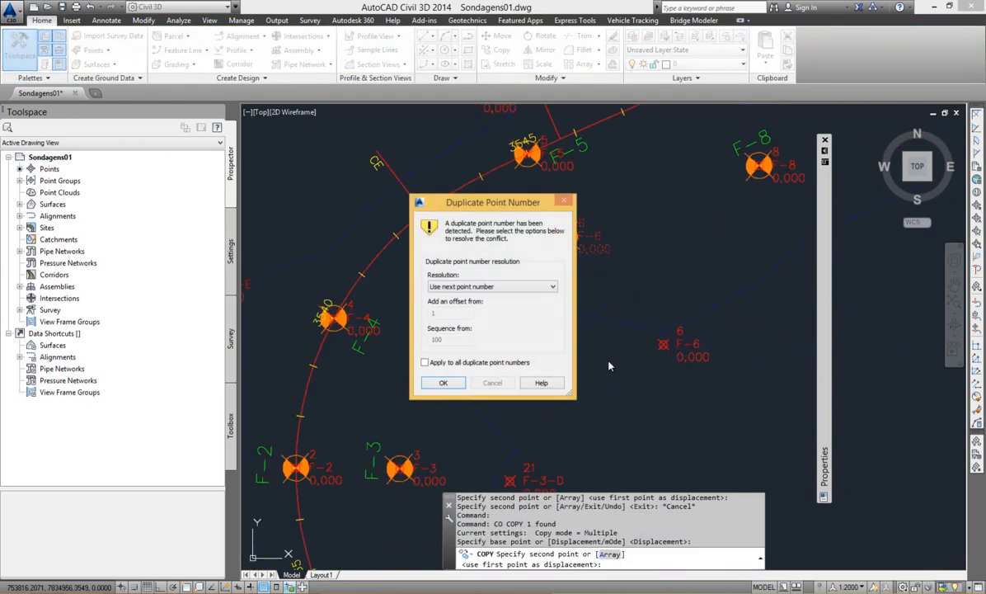
pyautogui.click(439, 381)
pyautogui.press('Escape')
# Step: Set the raw description of the copied point southeast of F-6 to F-6-D and close the point editor
pyautogui.click(678, 349)
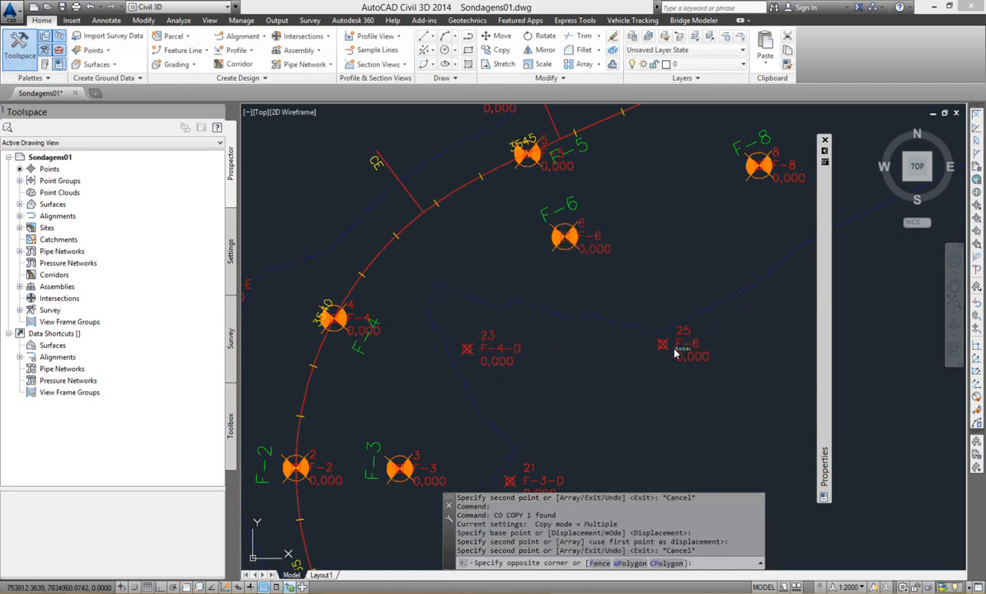
pyautogui.click(676, 345)
pyautogui.click(674, 346)
pyautogui.click(663, 350)
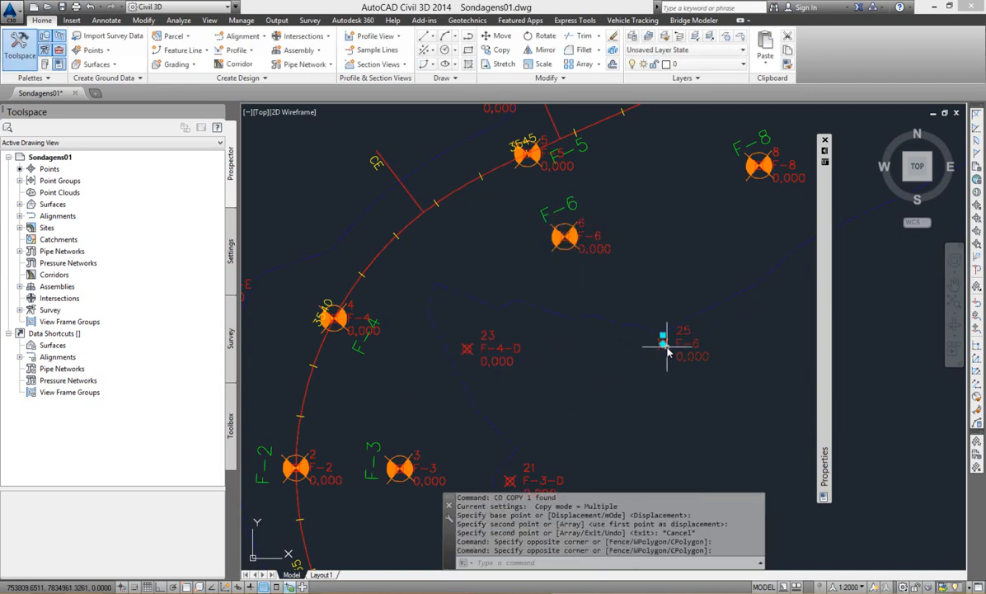
pyautogui.rightClick(667, 352)
pyautogui.click(733, 176)
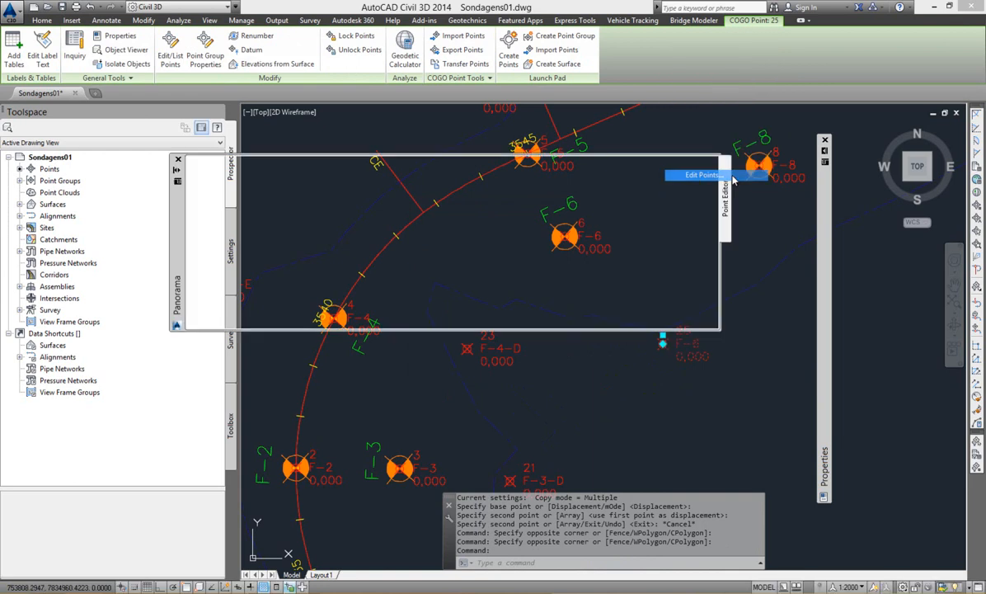
pyautogui.click(436, 191)
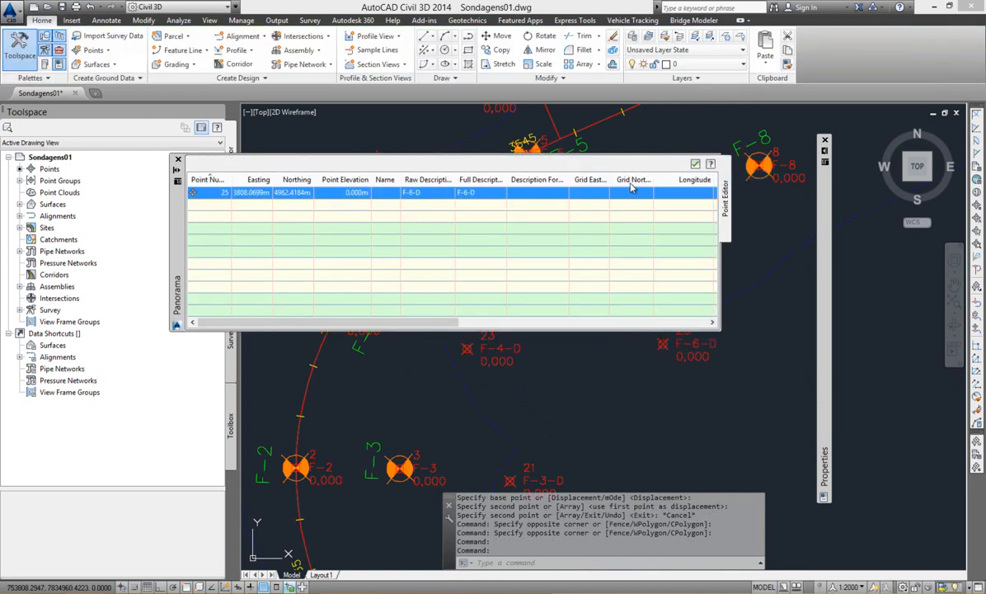
pyautogui.click(695, 163)
# Step: Set the raw description of the copied point northwest of F-5 to F-5-E and close the point editor
pyautogui.moveTo(580, 196); pyautogui.dragTo(628, 336, button='middle')
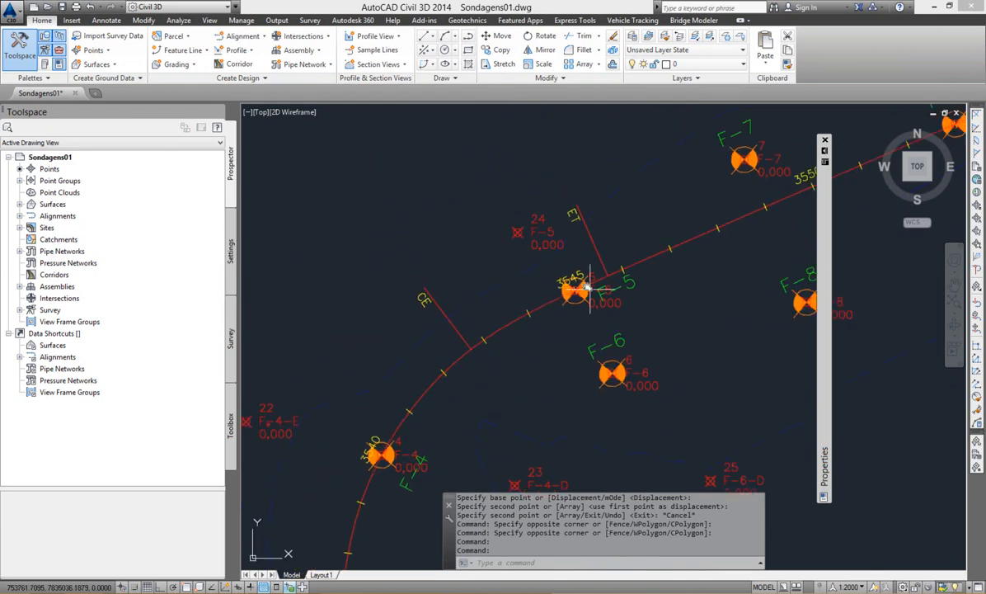
pyautogui.click(518, 232)
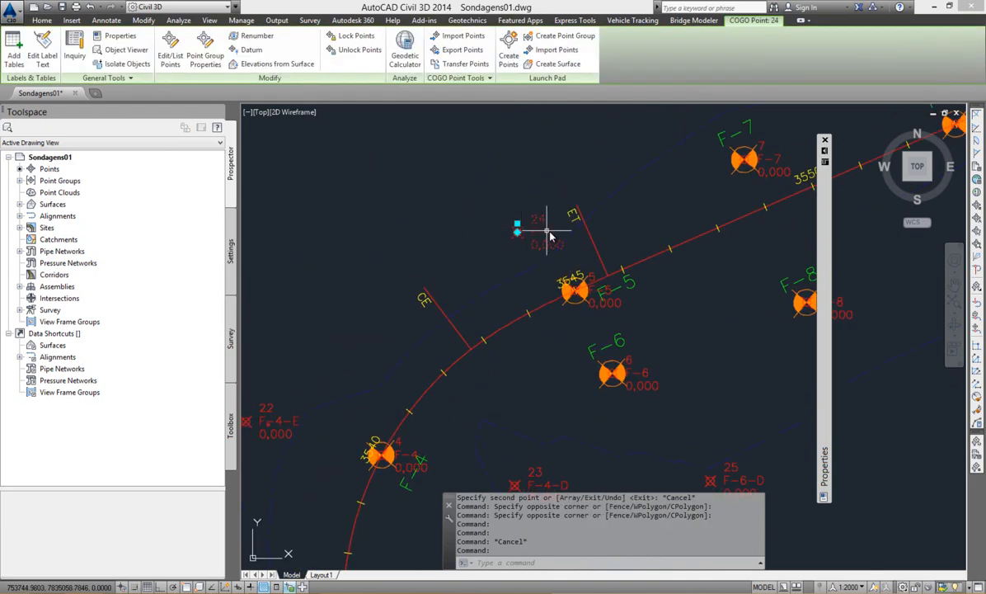
pyautogui.rightClick(528, 233)
pyautogui.click(538, 361)
pyautogui.click(432, 192)
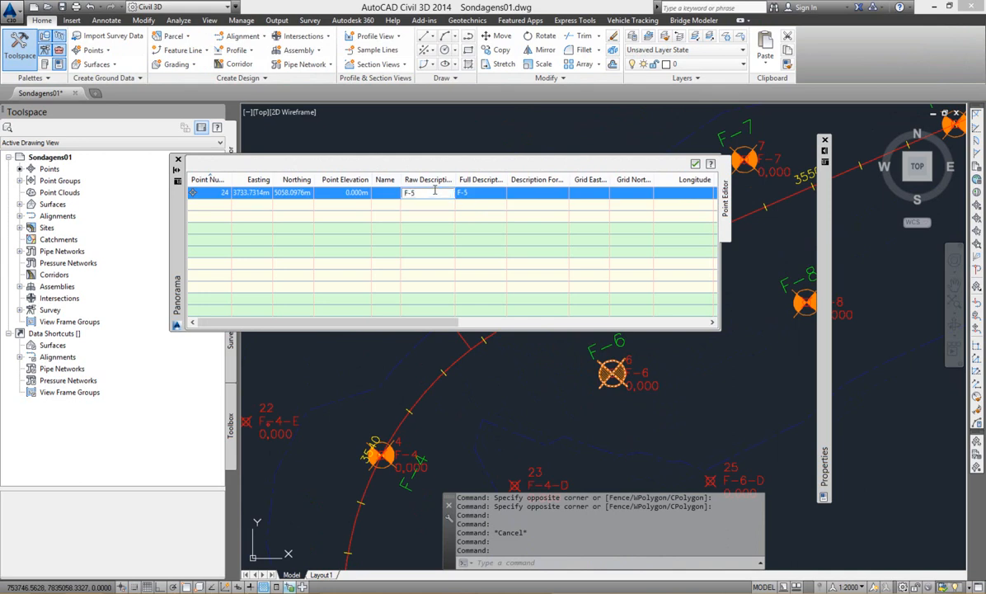
pyautogui.click(695, 164)
# Step: Copy the F-8 borehole point to an empty spot southeast of the original, using the next point number, and end the copying
pyautogui.scroll(-3, 652, 221)
pyautogui.scroll(-2, 625, 226)
pyautogui.scroll(4, 651, 269)
pyautogui.click(696, 289)
pyautogui.click(690, 287)
pyautogui.write('co')
pyautogui.press('Return')
pyautogui.click(691, 287)
pyautogui.click(744, 384)
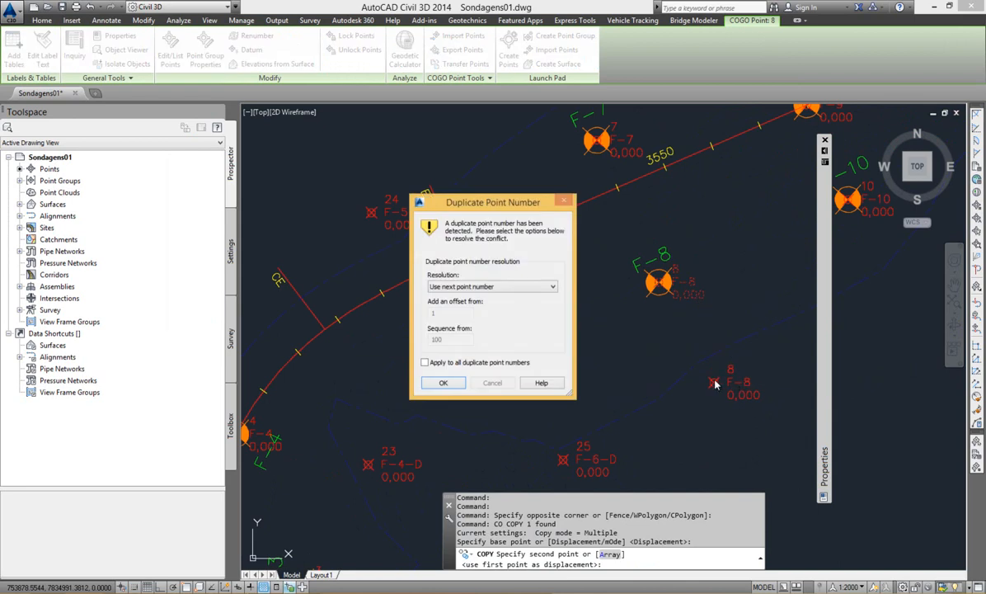
pyautogui.click(442, 382)
pyautogui.press('Escape')
# Step: Copy the F-7 borehole point to an empty spot northwest of the original, using the next point number, and end the copying
pyautogui.click(615, 142)
pyautogui.moveTo(614, 141); pyautogui.dragTo(609, 244, button='middle')
pyautogui.write('o')
pyautogui.press('Return')
pyautogui.click(609, 245)
pyautogui.moveTo(562, 170); pyautogui.dragTo(591, 213, button='middle')
pyautogui.click(584, 213)
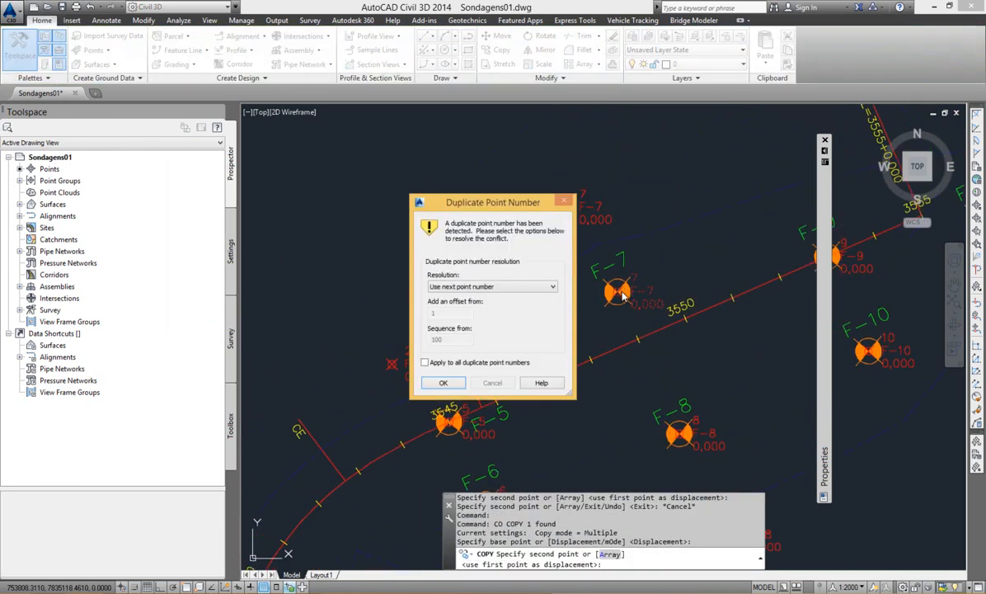
pyautogui.click(444, 382)
pyautogui.moveTo(585, 338); pyautogui.dragTo(510, 206, button='middle')
pyautogui.press('Escape')
pyautogui.press('Escape')
# Step: Set the raw description of the copied point southeast of F-8 to F-8-D and close the point editor
pyautogui.click(689, 409)
pyautogui.click(659, 399)
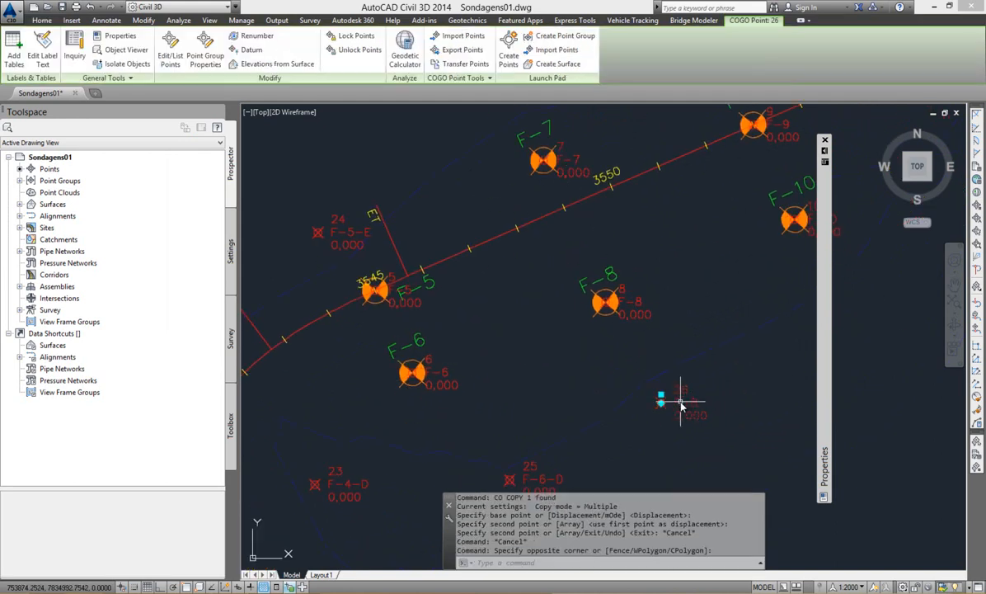
pyautogui.rightClick(682, 399)
pyautogui.click(720, 227)
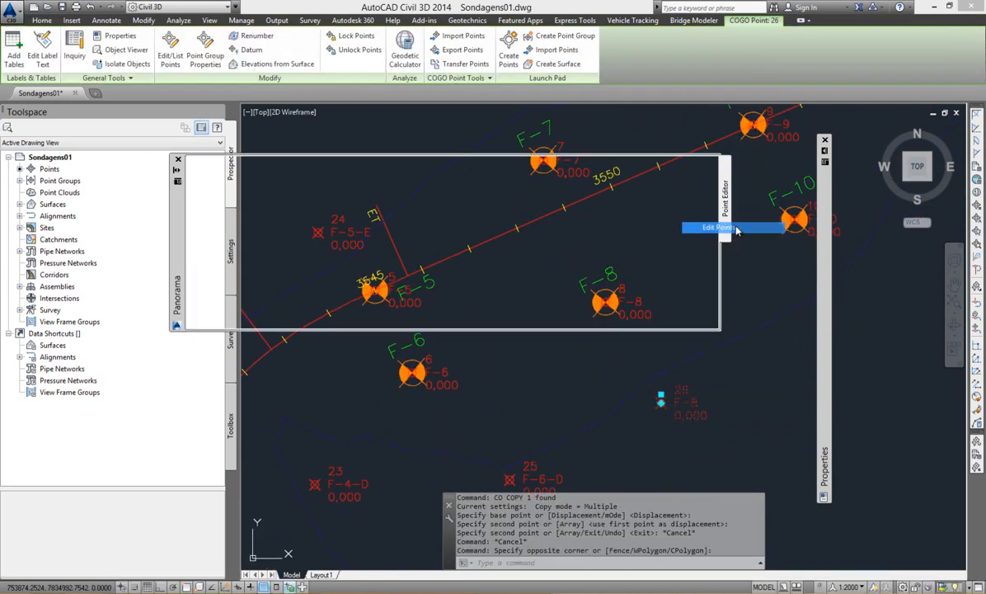
pyautogui.doubleClick(428, 191)
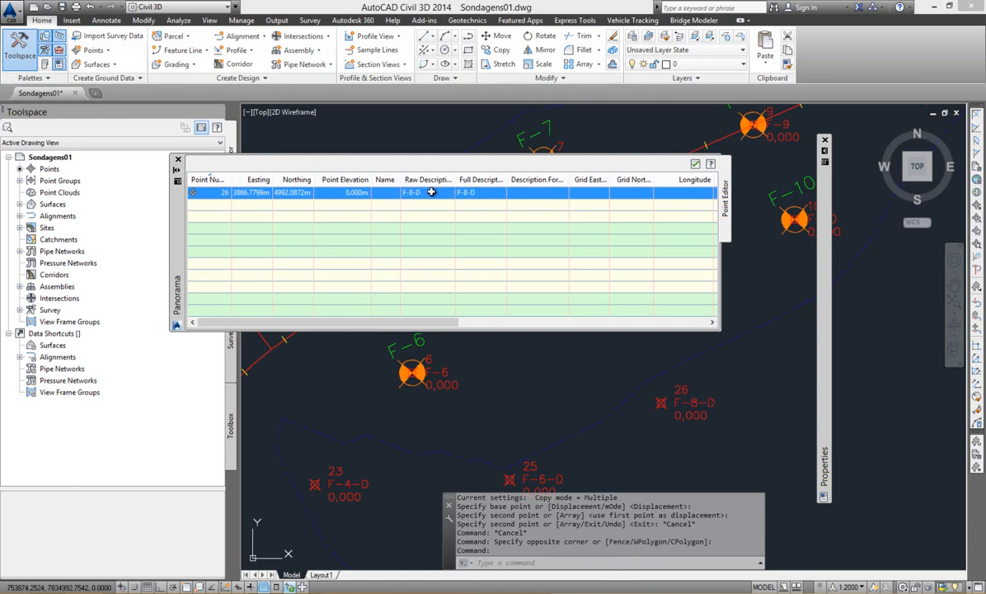
pyautogui.click(695, 164)
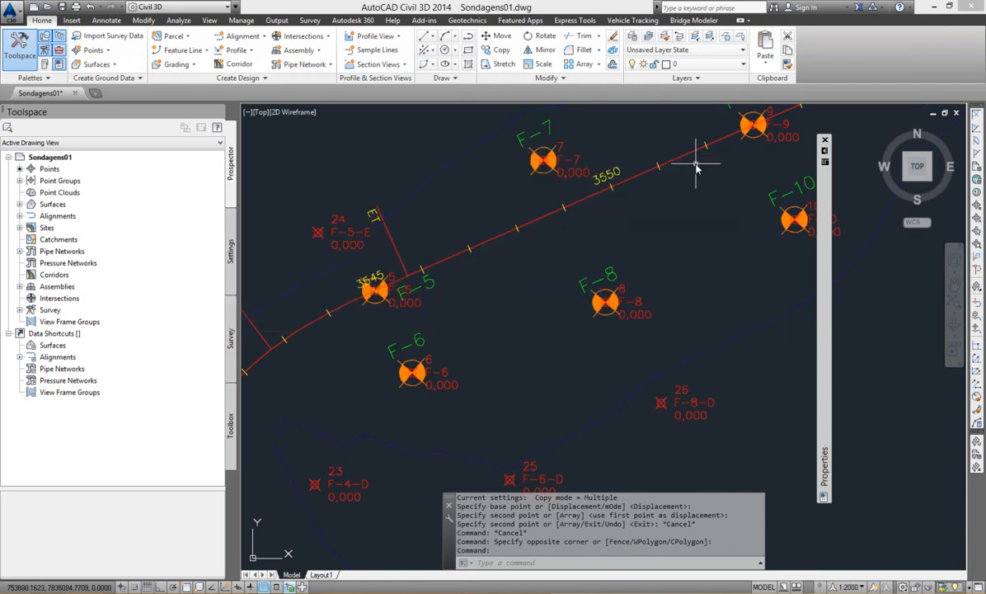
# Step: Set the raw description of the copied point northwest of F-7 to F-7-E and close the point editor
pyautogui.moveTo(639, 195); pyautogui.dragTo(657, 357, button='middle')
pyautogui.press('Escape')
pyautogui.click(533, 248)
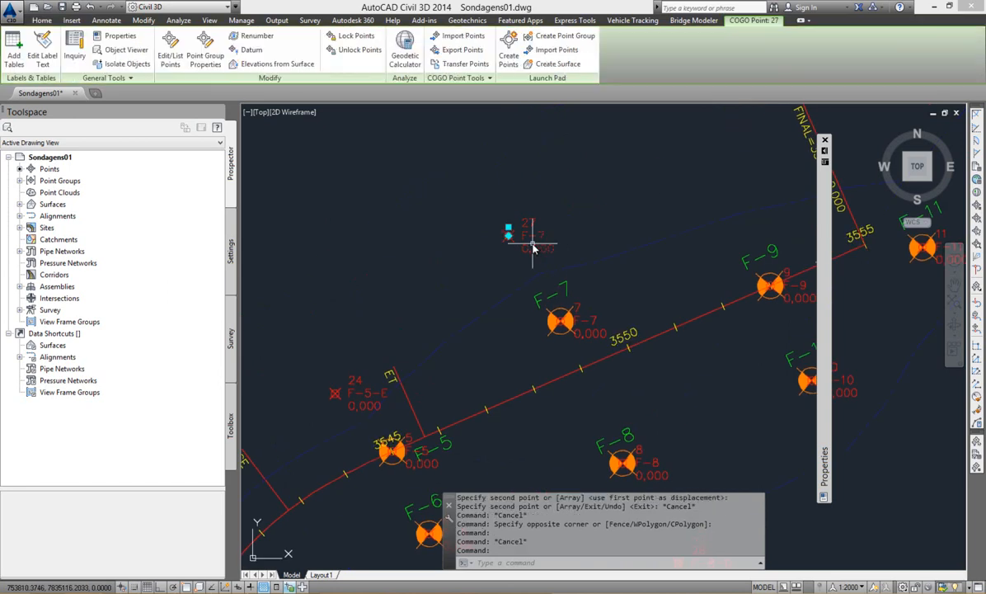
pyautogui.rightClick(533, 248)
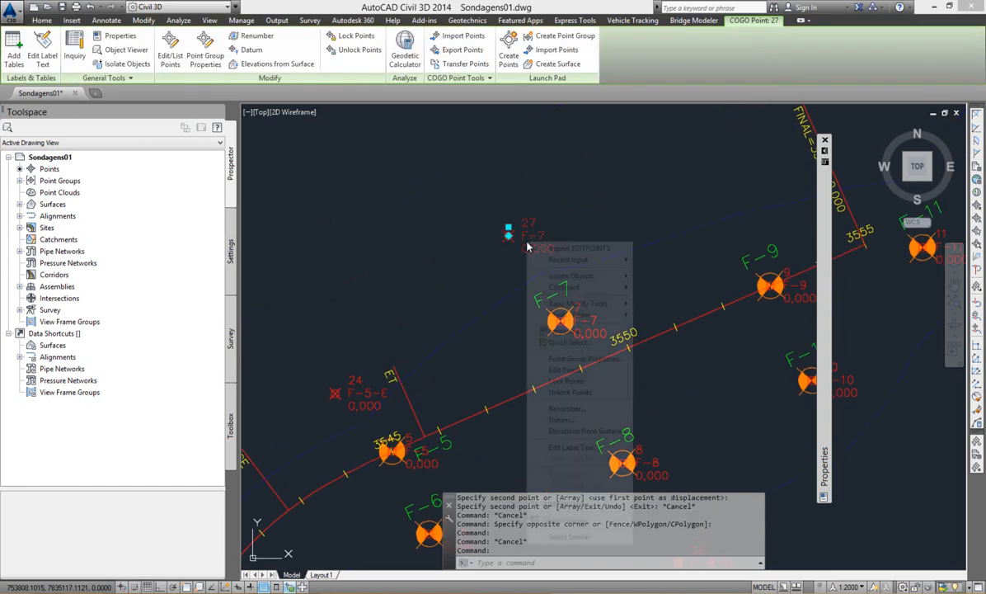
pyautogui.click(583, 371)
pyautogui.click(436, 191)
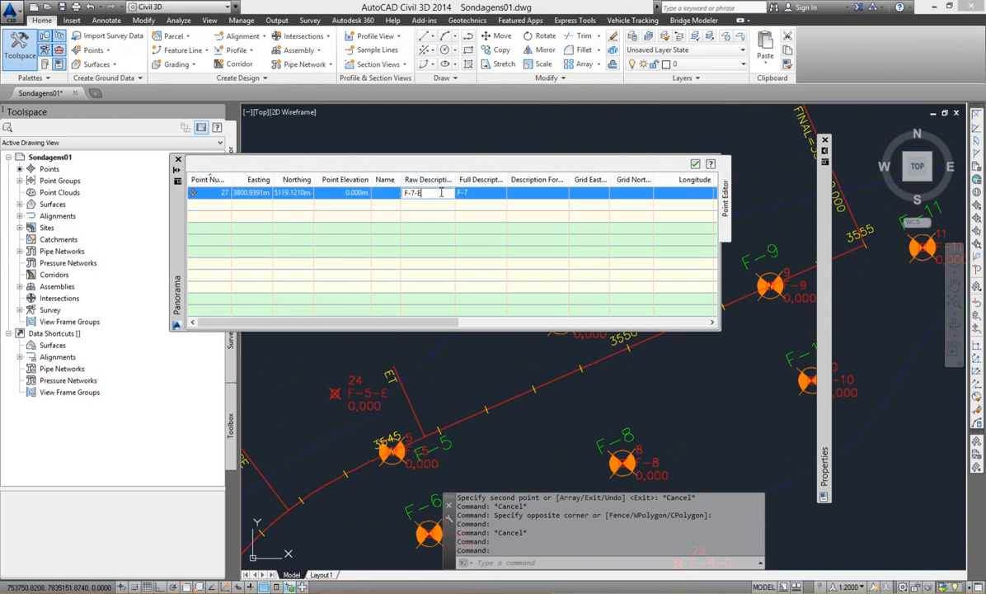
pyautogui.click(696, 164)
# Step: Copy the F-10 borehole point to an empty spot southeast of the original, using the next point number, and end the copying
pyautogui.scroll(-4, 514, 279)
pyautogui.scroll(4, 630, 333)
pyautogui.press('Escape')
pyautogui.click(606, 272)
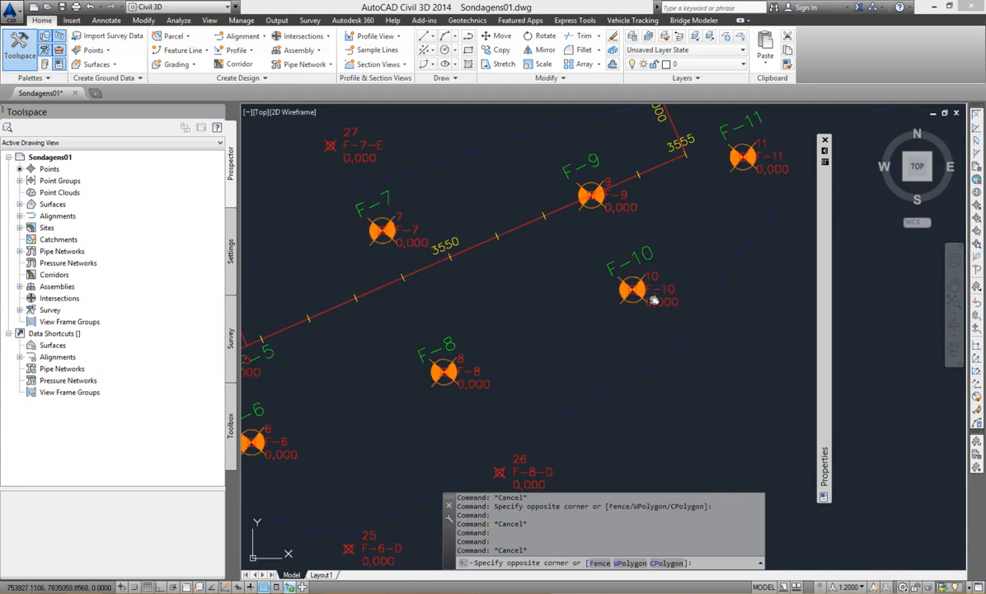
pyautogui.click(652, 312)
pyautogui.write('co')
pyautogui.press('Return')
pyautogui.click(653, 305)
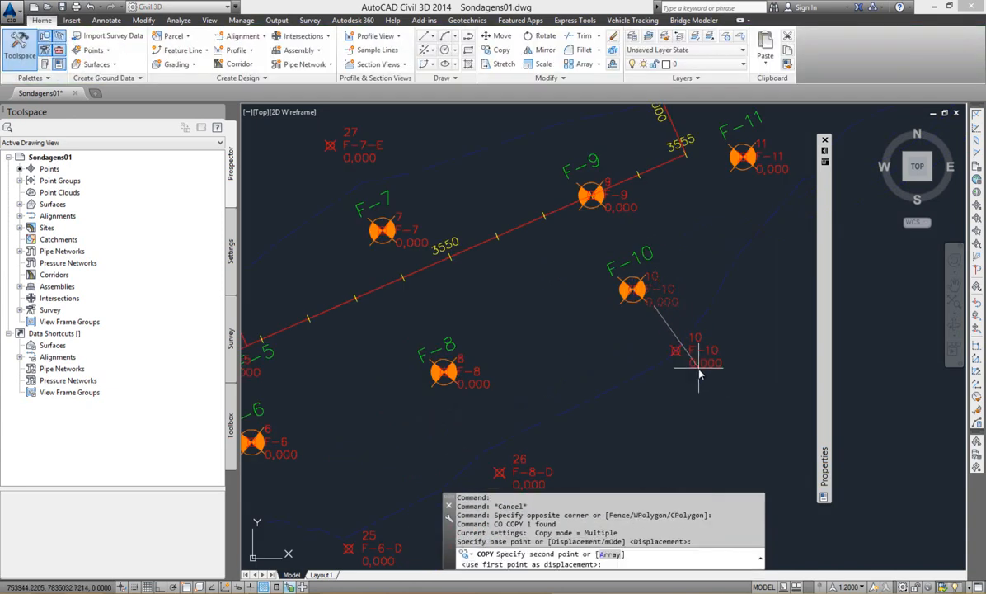
pyautogui.click(716, 401)
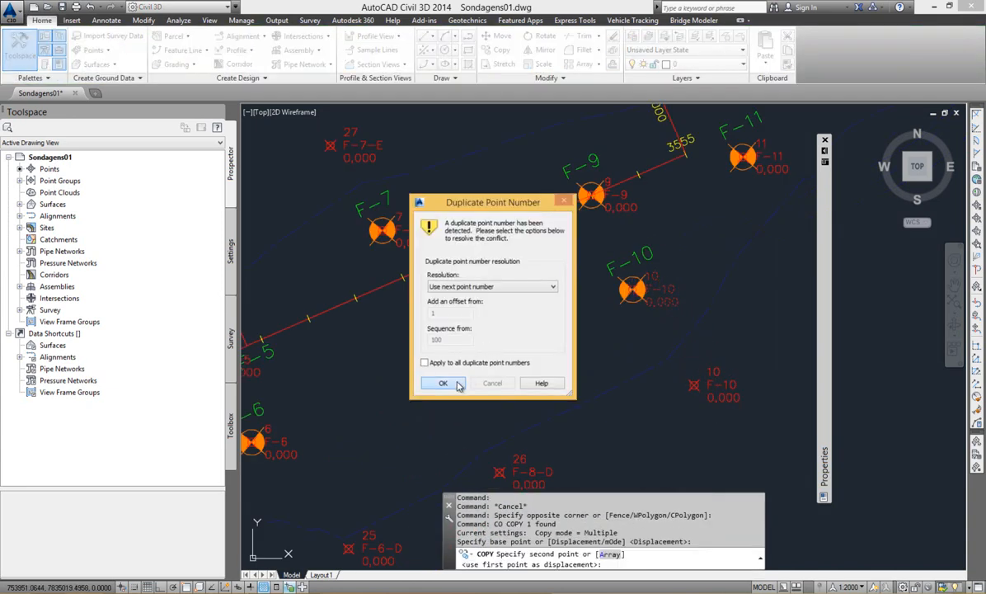
pyautogui.click(444, 384)
pyautogui.press('Escape')
# Step: Copy the F-9 borehole point to an empty spot northwest of the original, using the next point number, and end the copying
pyautogui.moveTo(618, 207); pyautogui.dragTo(592, 301, button='middle')
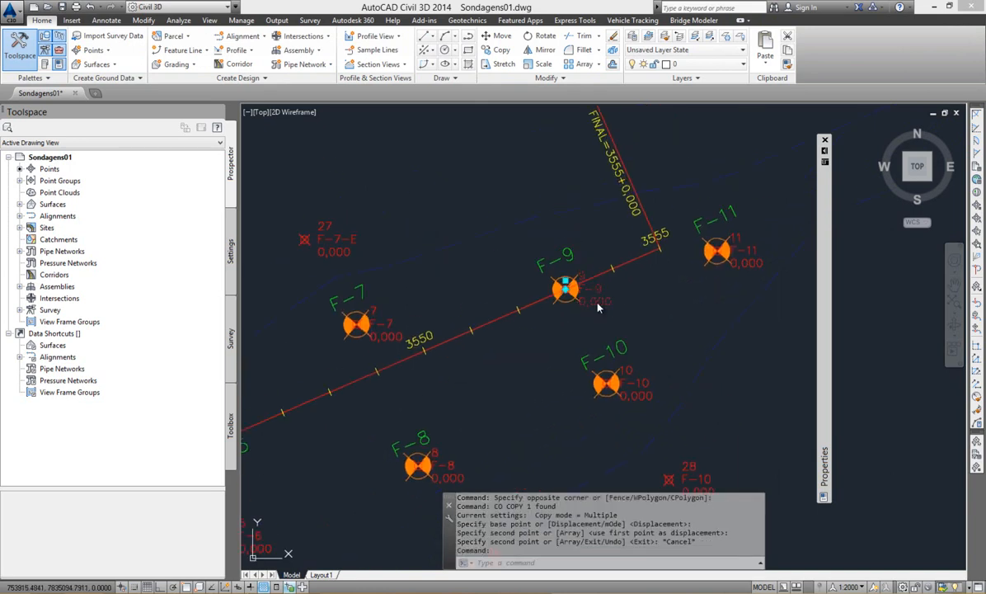
pyautogui.write('co')
pyautogui.press('Return')
pyautogui.click(565, 288)
pyautogui.moveTo(559, 222); pyautogui.dragTo(557, 281, button='middle')
pyautogui.click(556, 281)
pyautogui.click(443, 383)
pyautogui.press('Escape')
# Step: Set the raw description of the copied point northwest of F-9 to F-9-E
pyautogui.click(543, 257)
pyautogui.click(499, 227)
pyautogui.rightClick(505, 234)
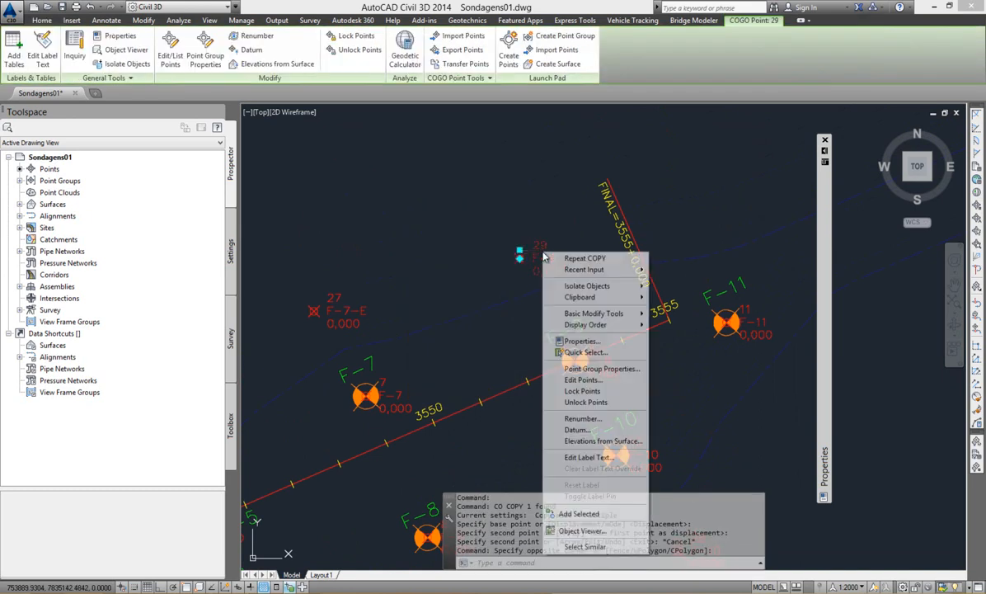
pyautogui.click(569, 377)
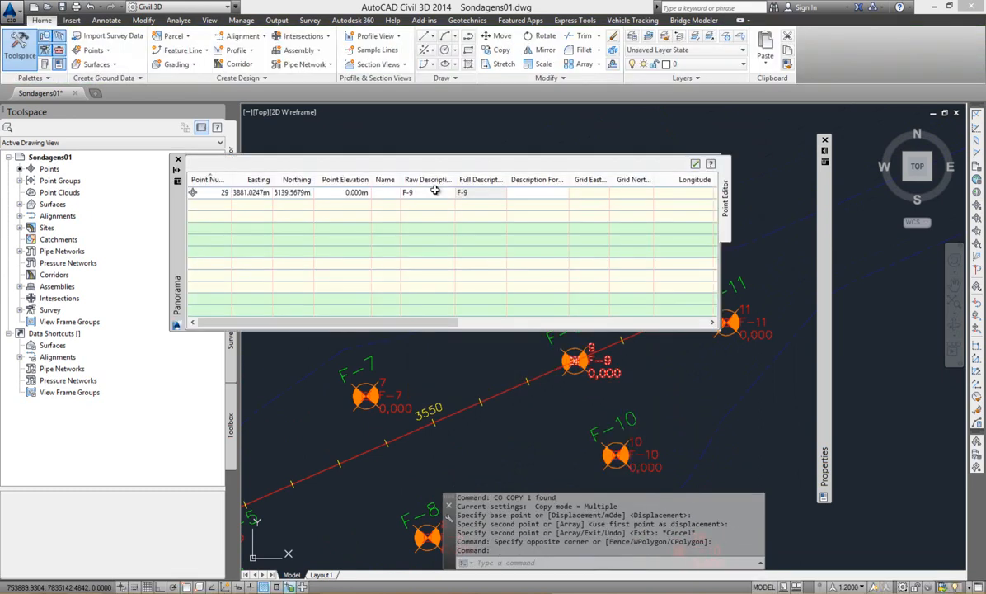
pyautogui.click(436, 191)
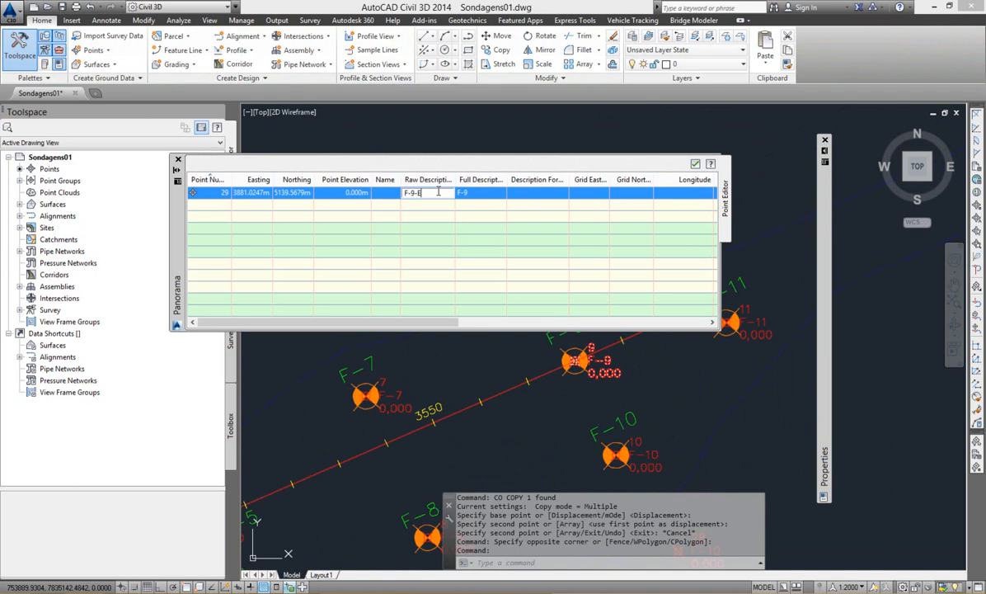
# Step: Set the raw description of the copied point southeast of F-10 to F-10-D and close the point editor
pyautogui.moveTo(637, 447); pyautogui.dragTo(592, 375, button='middle')
pyautogui.moveTo(618, 422); pyautogui.dragTo(560, 331, button='middle')
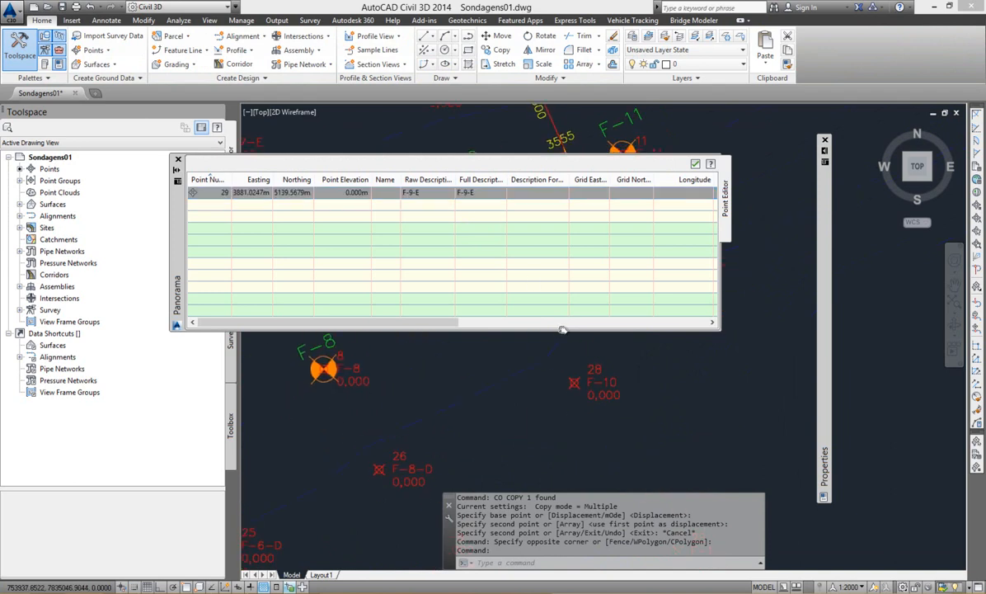
pyautogui.press('Escape')
pyautogui.click(592, 394)
pyautogui.rightClick(592, 398)
pyautogui.click(484, 246)
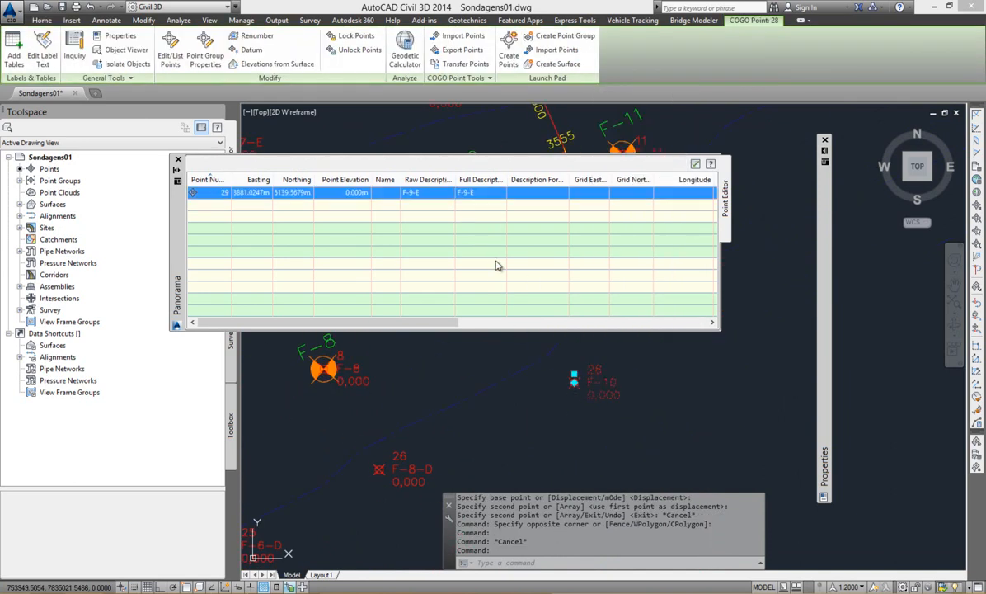
pyautogui.rightClick(595, 370)
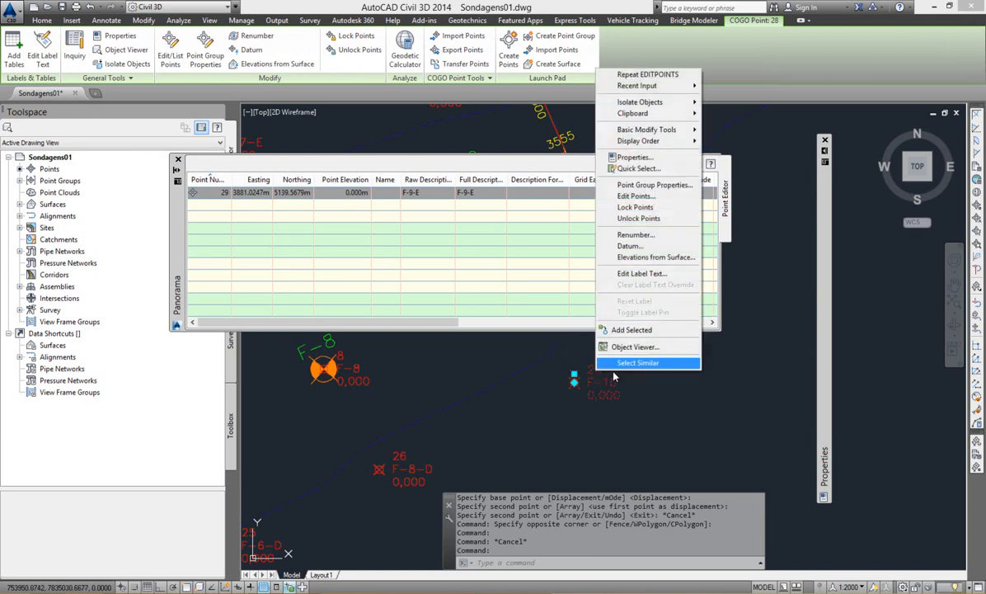
pyautogui.click(635, 196)
pyautogui.click(439, 194)
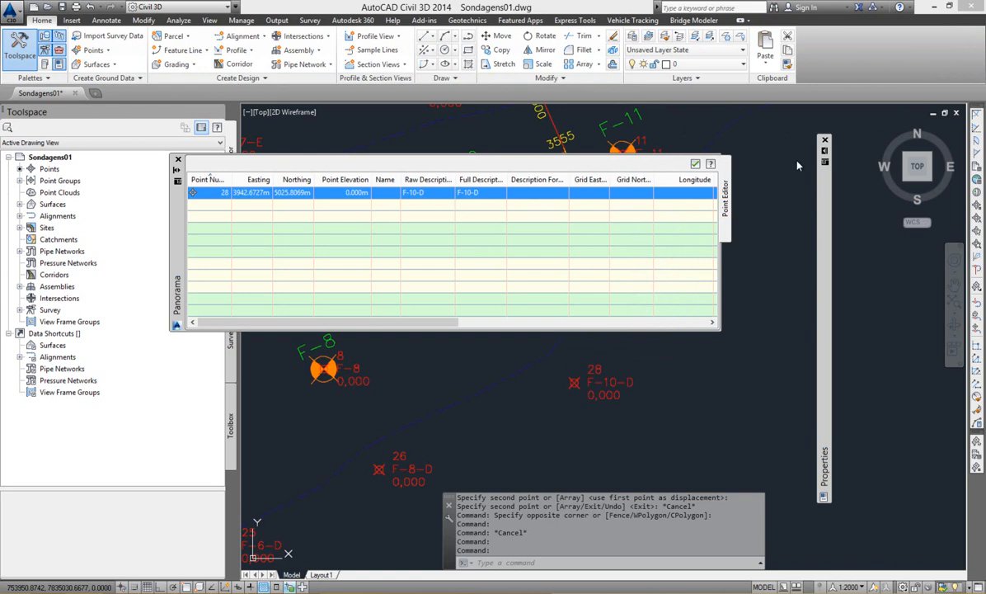
pyautogui.click(695, 163)
# Step: Copy the F-11 borehole point to an empty spot southeast of the original, using the next point number
pyautogui.scroll(-2, 573, 204)
pyautogui.moveTo(573, 204); pyautogui.dragTo(572, 345, button='middle')
pyautogui.scroll(4, 618, 268)
pyautogui.write('co')
pyautogui.press('Return')
pyautogui.click(608, 311)
pyautogui.press('Return')
pyautogui.click(604, 308)
pyautogui.moveTo(654, 391); pyautogui.dragTo(641, 266, button='middle')
pyautogui.click(654, 339)
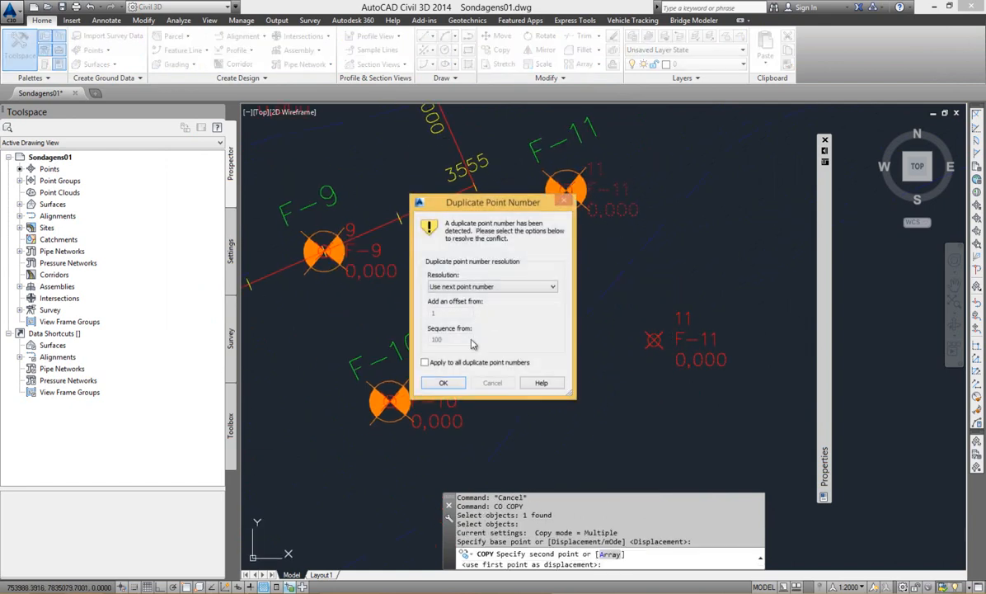
pyautogui.click(444, 384)
# Step: Copy the F-11 borehole point to an empty spot northwest of the original, using the next point number, and end the copying
pyautogui.moveTo(534, 239); pyautogui.dragTo(623, 391, button='middle')
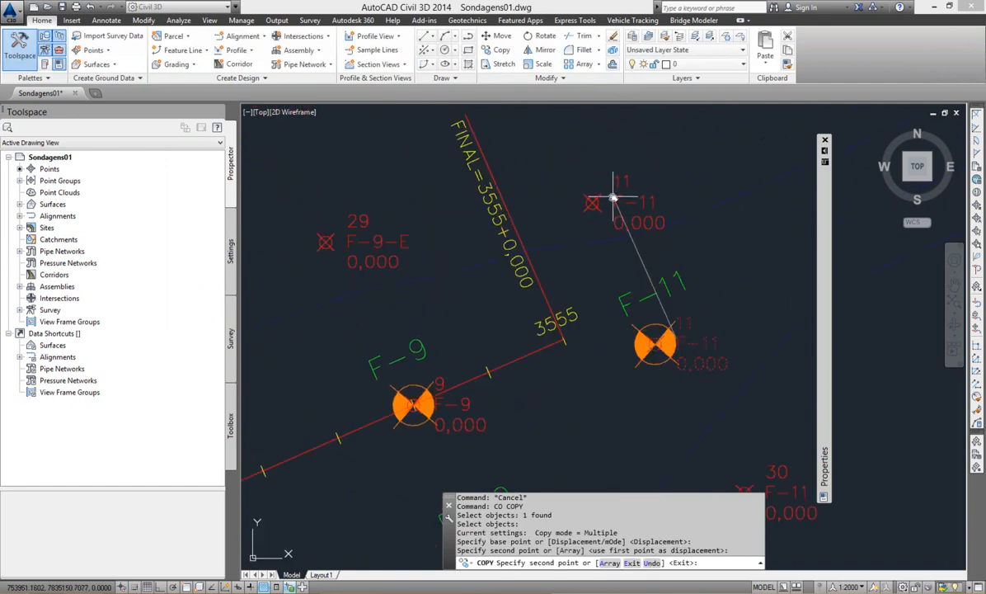
pyautogui.click(596, 184)
pyautogui.click(461, 385)
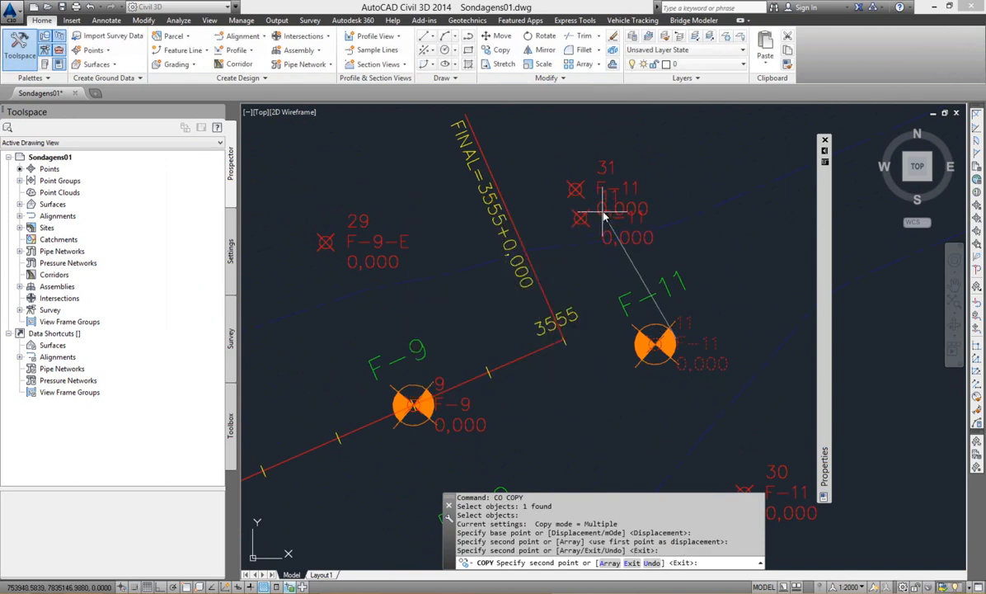
pyautogui.press('Escape')
# Step: Set the raw description of the copied point northwest of F-11 to F-11-E and close the point editor
pyautogui.click(607, 190)
pyautogui.rightClick(604, 192)
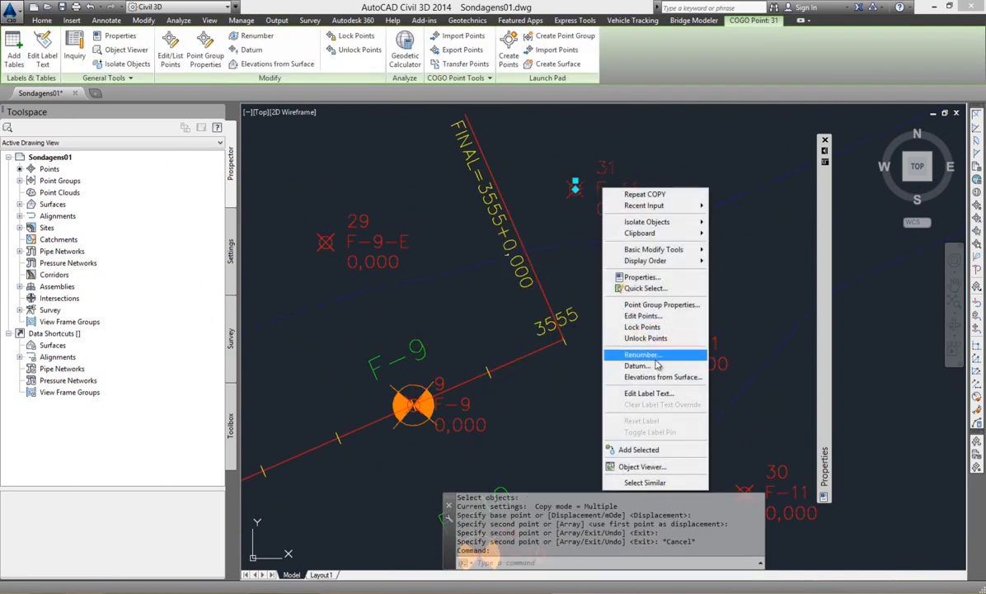
pyautogui.click(651, 318)
pyautogui.click(439, 193)
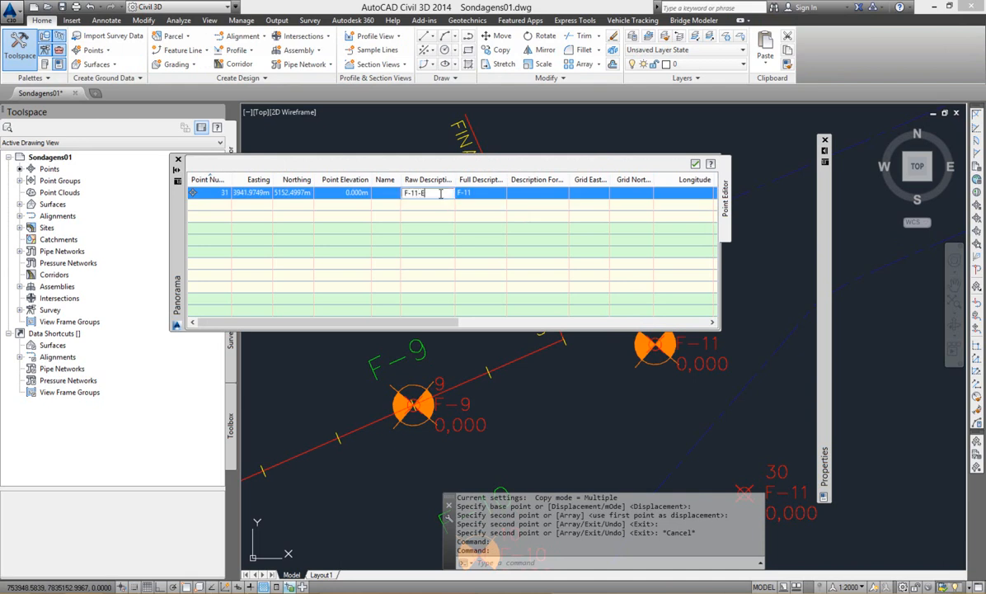
pyautogui.click(695, 164)
# Step: Set the raw description of the copied point southeast of F-11 to F-11-D and close the point editor
pyautogui.scroll(-4, 719, 332)
pyautogui.moveTo(719, 332); pyautogui.dragTo(668, 331, button='middle')
pyautogui.click(658, 341)
pyautogui.rightClick(647, 346)
pyautogui.click(700, 174)
pyautogui.click(437, 194)
pyautogui.click(435, 192)
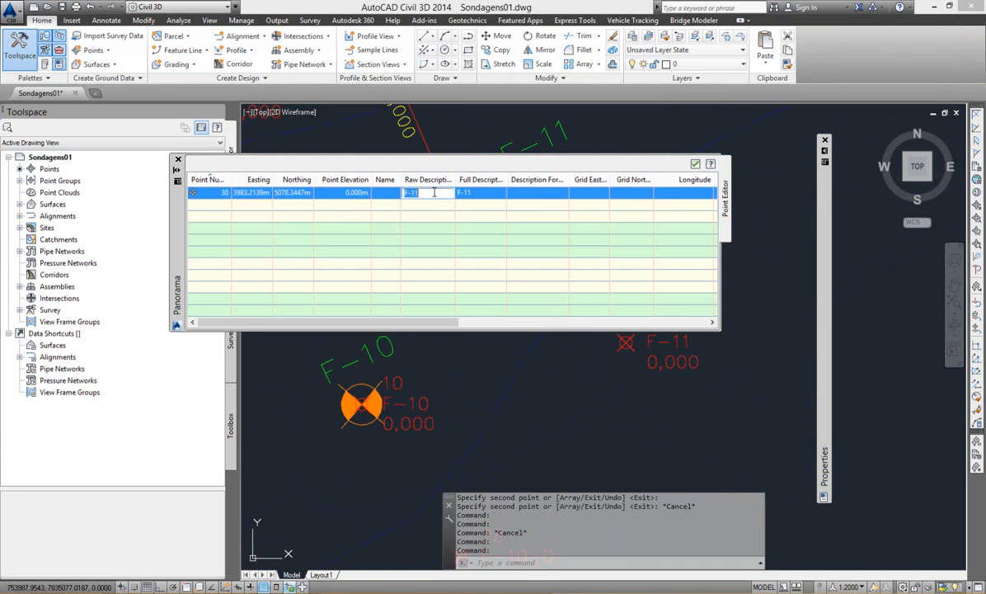
pyautogui.write('-D')
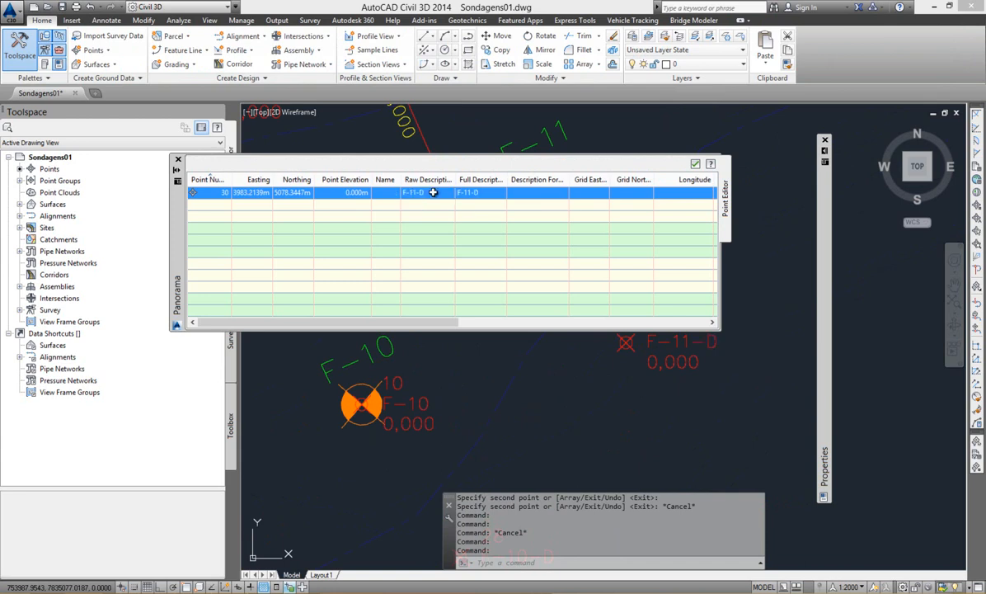
pyautogui.click(695, 163)
pyautogui.press('Escape')
# Step: Select all the borehole points in the drawing with Select Similar, starting from the F-3-D point
pyautogui.scroll(-3, 611, 330)
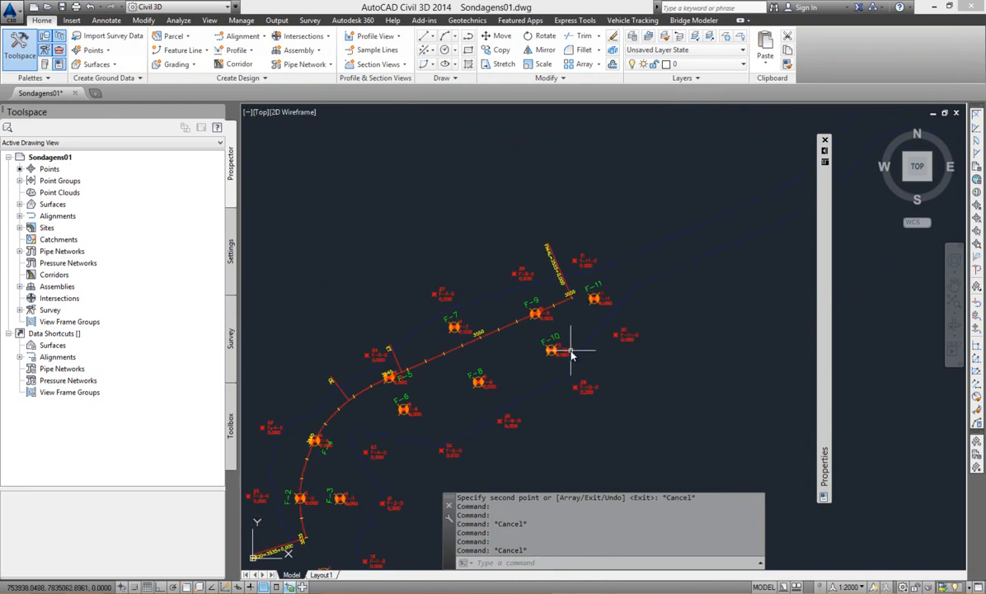
pyautogui.moveTo(546, 360); pyautogui.dragTo(634, 271, button='middle')
pyautogui.moveTo(564, 350)
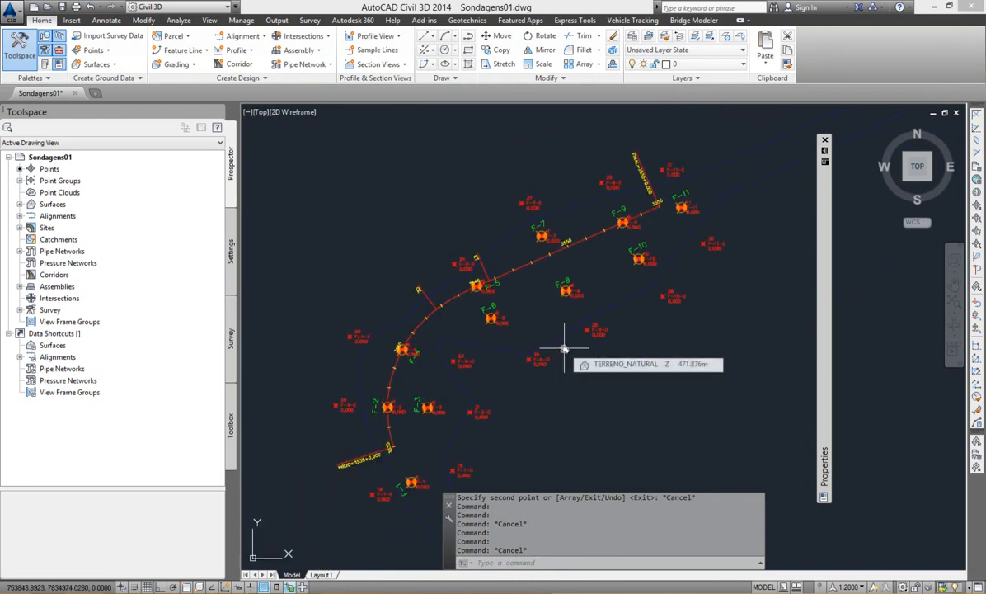
pyautogui.moveTo(502, 381); pyautogui.dragTo(532, 336, button='middle')
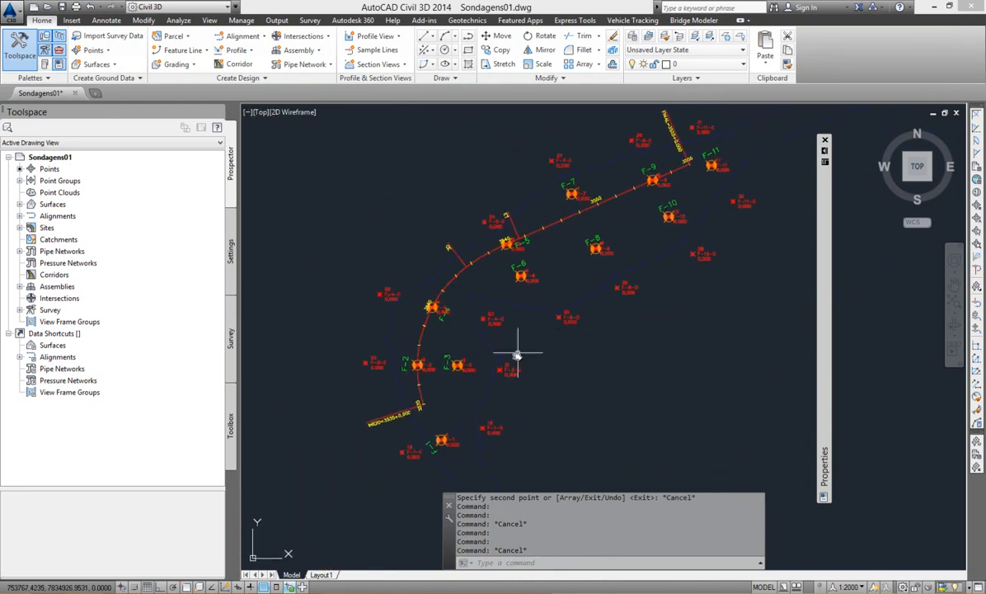
pyautogui.click(514, 369)
pyautogui.scroll(-2, 514, 371)
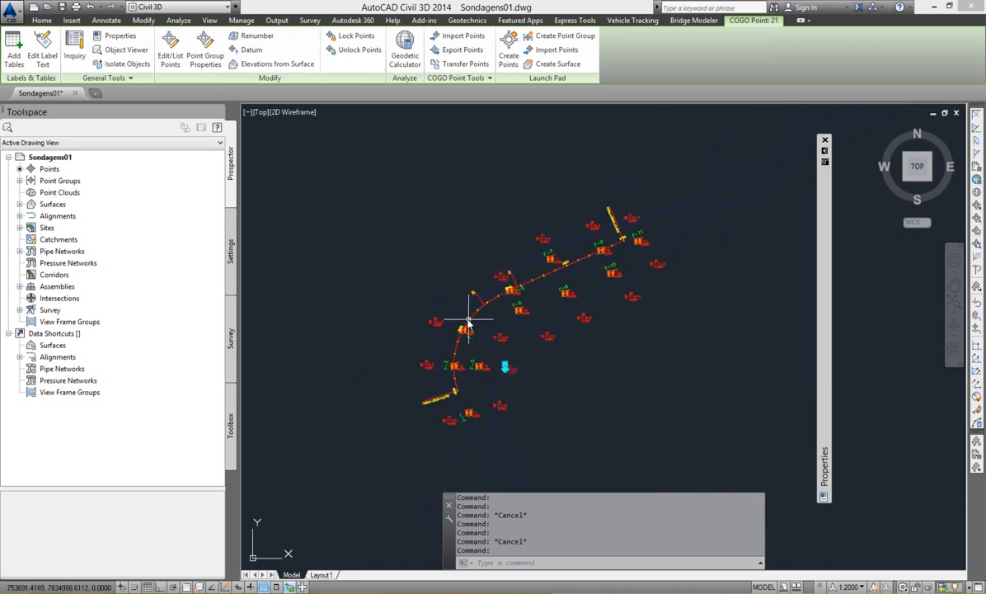
pyautogui.press('Escape')
pyautogui.scroll(-1, 410, 330)
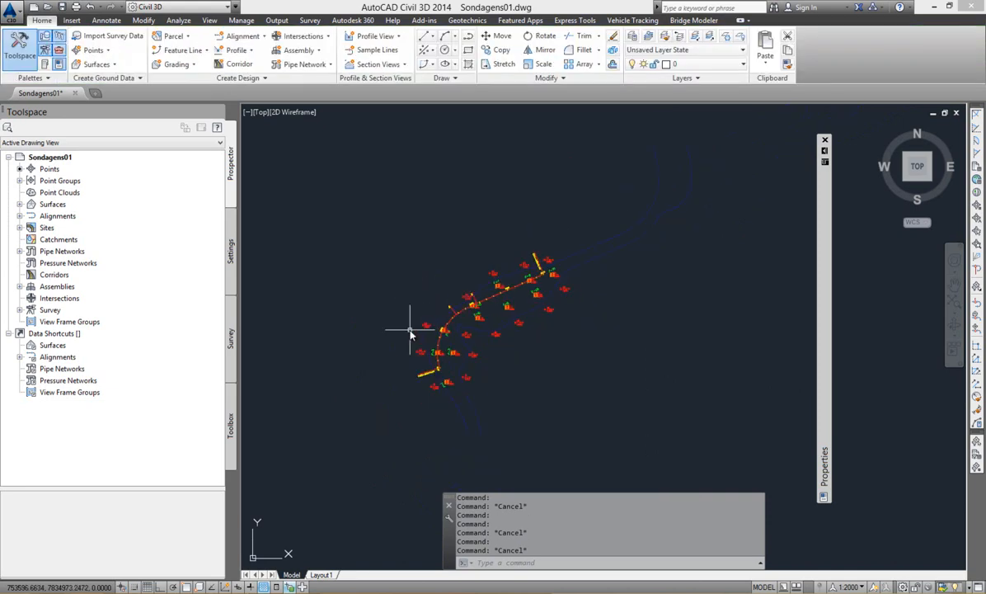
pyautogui.scroll(2, 480, 359)
pyautogui.click(456, 342)
pyautogui.rightClick(453, 333)
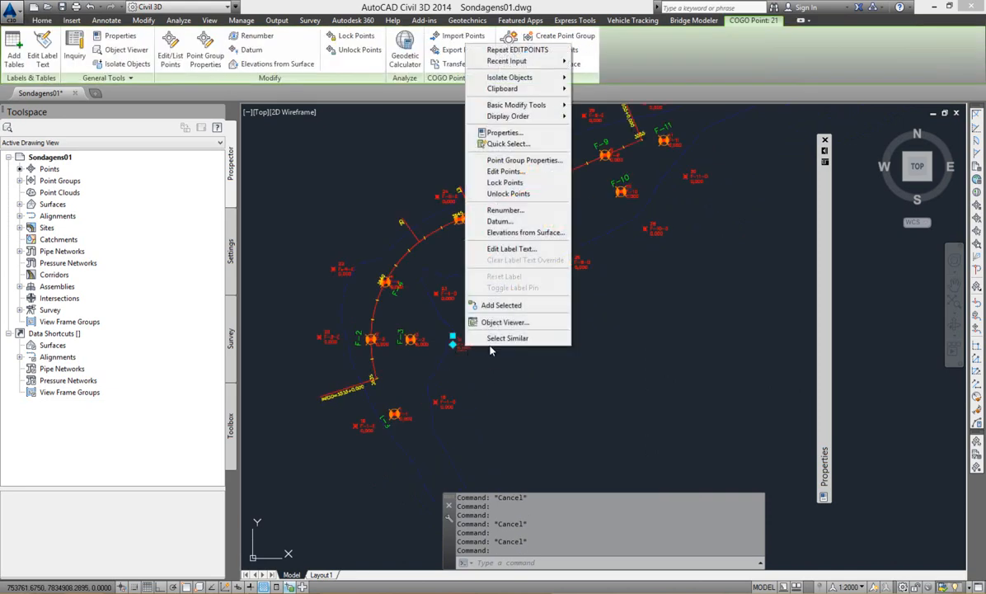
pyautogui.click(460, 319)
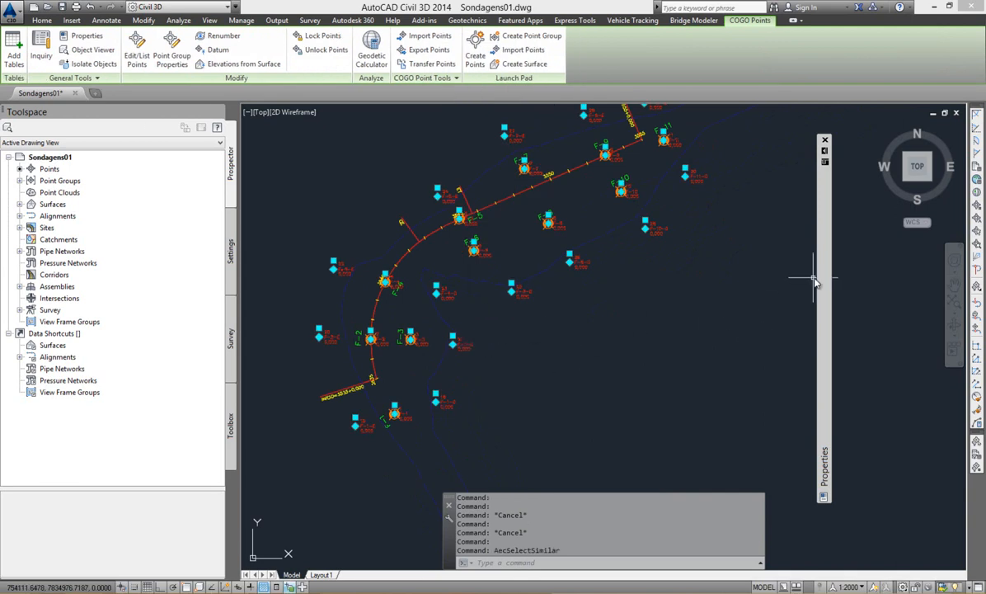
# Step: Assign elevations from the TERRENO_NATURAL surface to the selected points using the Selection option, and clear the selection
pyautogui.moveTo(819, 280)
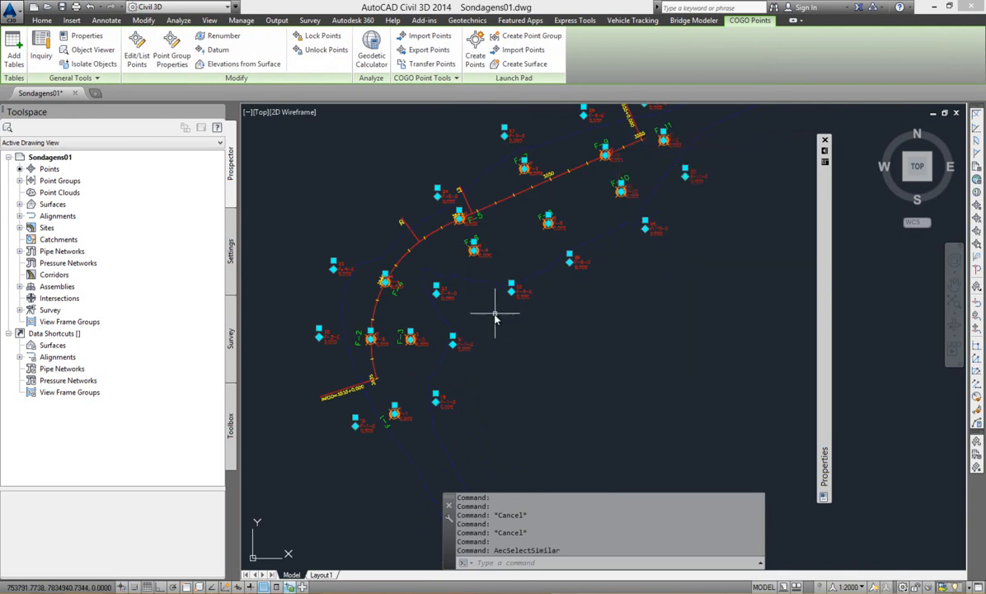
pyautogui.moveTo(370, 272); pyautogui.dragTo(390, 312, button='middle')
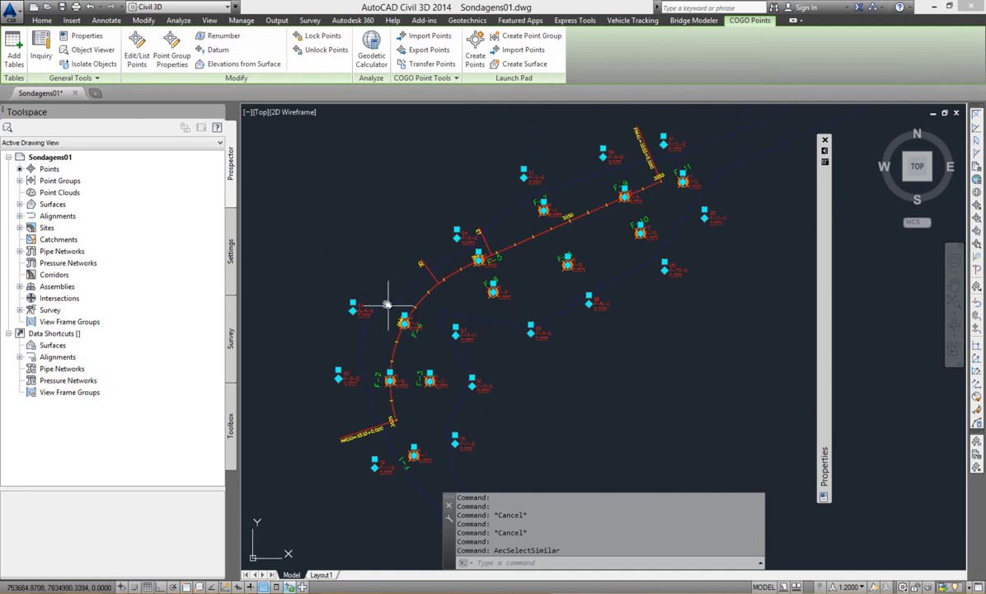
pyautogui.click(255, 70)
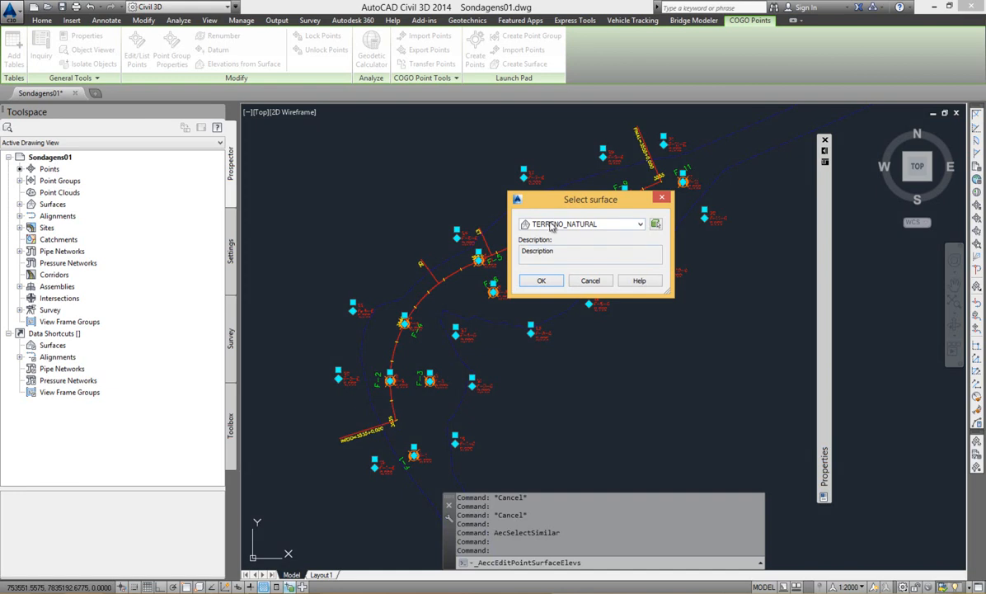
pyautogui.click(541, 282)
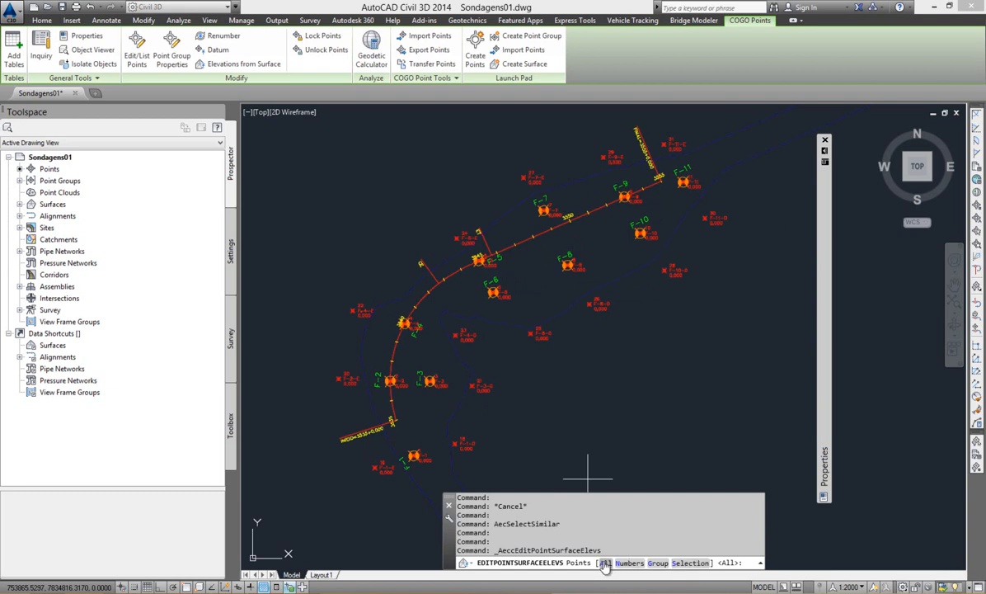
pyautogui.click(697, 563)
pyautogui.press('Escape')
# Step: Examine the elevations in the labels of the original and copied borehole points along the alignment
pyautogui.scroll(6, 531, 334)
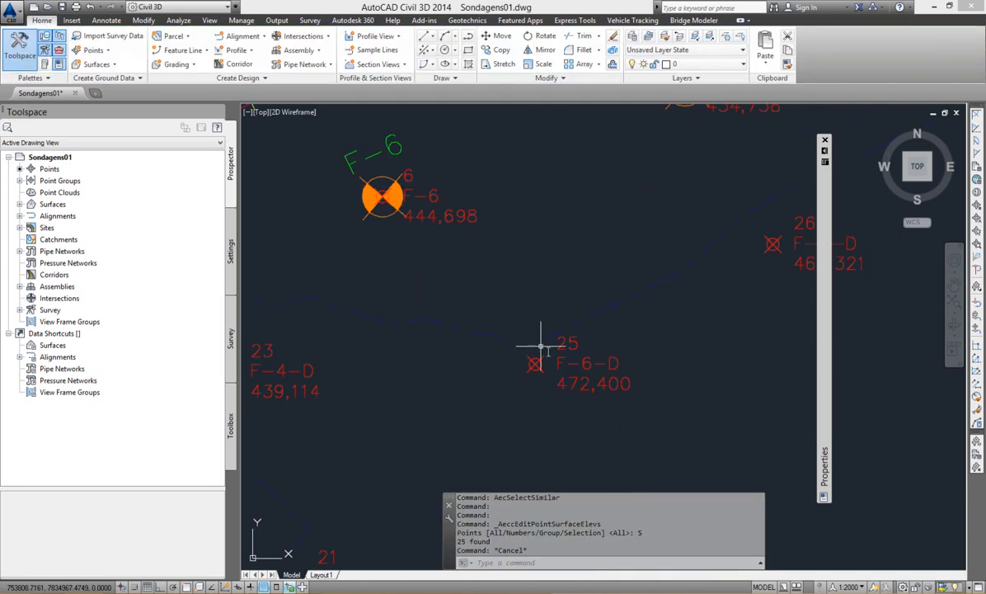
pyautogui.scroll(-4, 401, 247)
pyautogui.scroll(3, 535, 330)
pyautogui.scroll(-3, 572, 357)
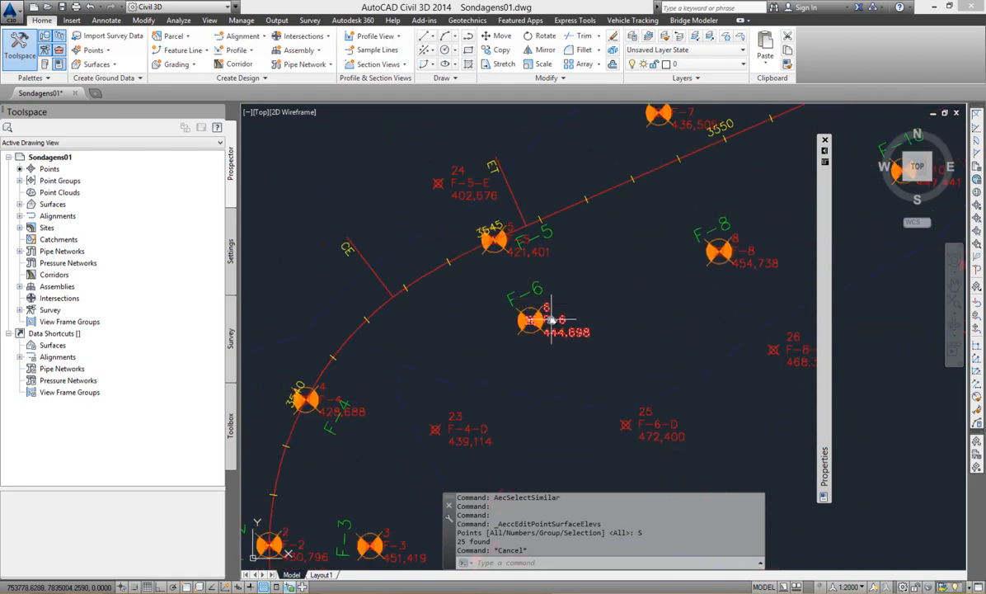
pyautogui.scroll(3, 430, 321)
pyautogui.scroll(-2, 568, 276)
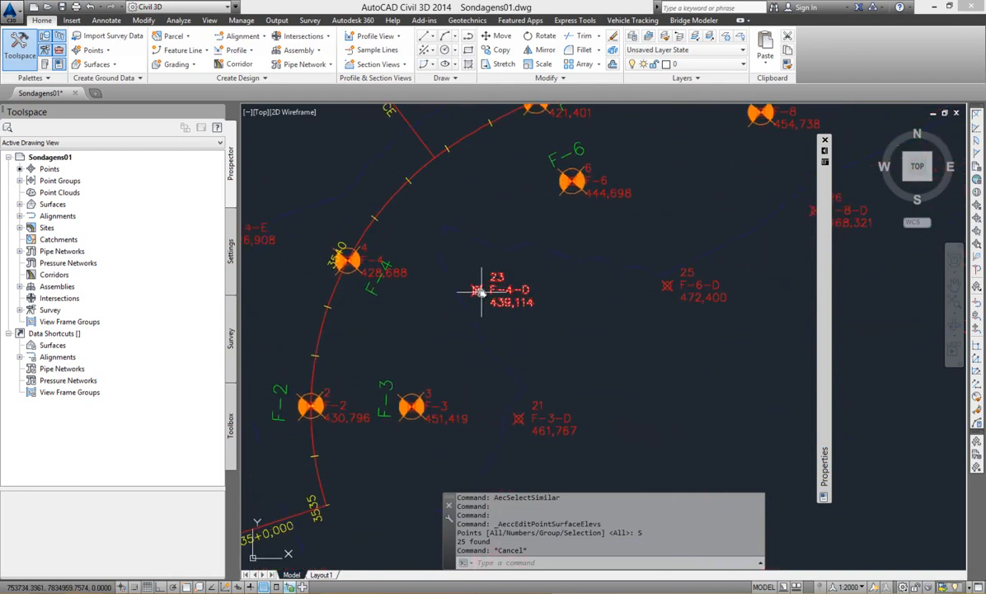
pyautogui.scroll(-3, 502, 323)
pyautogui.scroll(4, 430, 426)
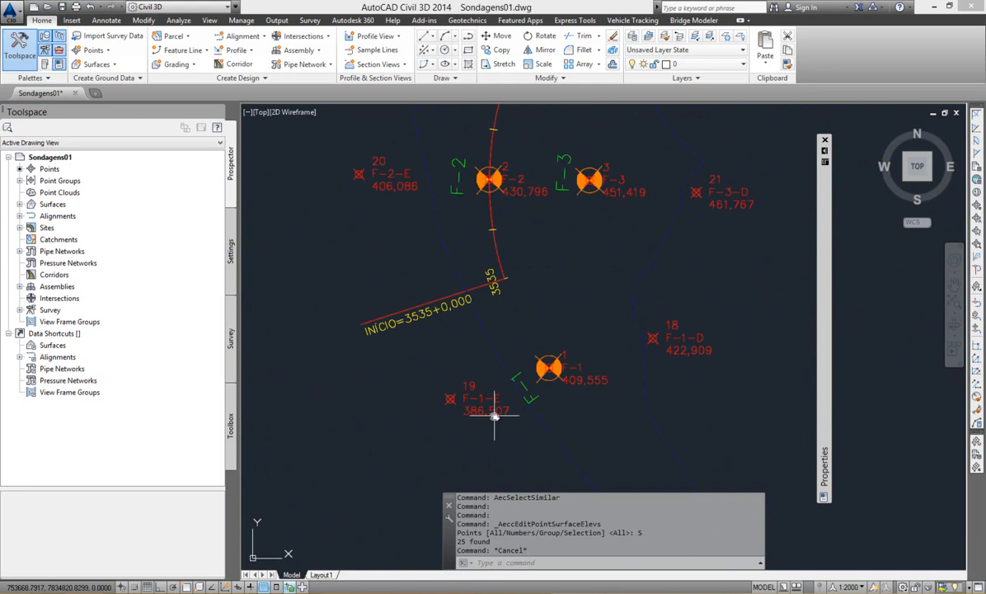
pyautogui.scroll(-1, 495, 408)
pyautogui.moveTo(606, 383); pyautogui.dragTo(537, 394, button='middle')
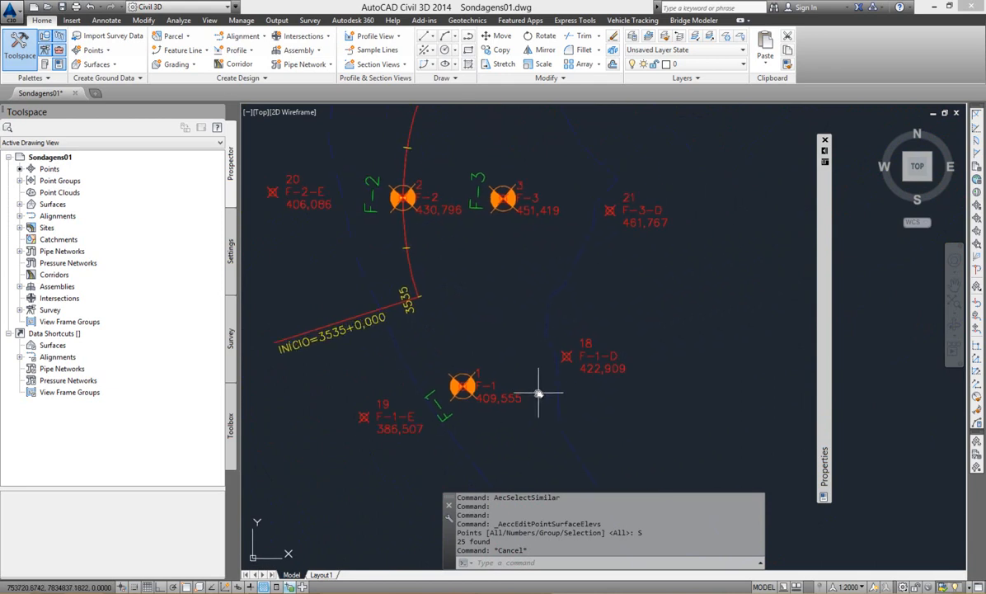
pyautogui.scroll(-2, 538, 393)
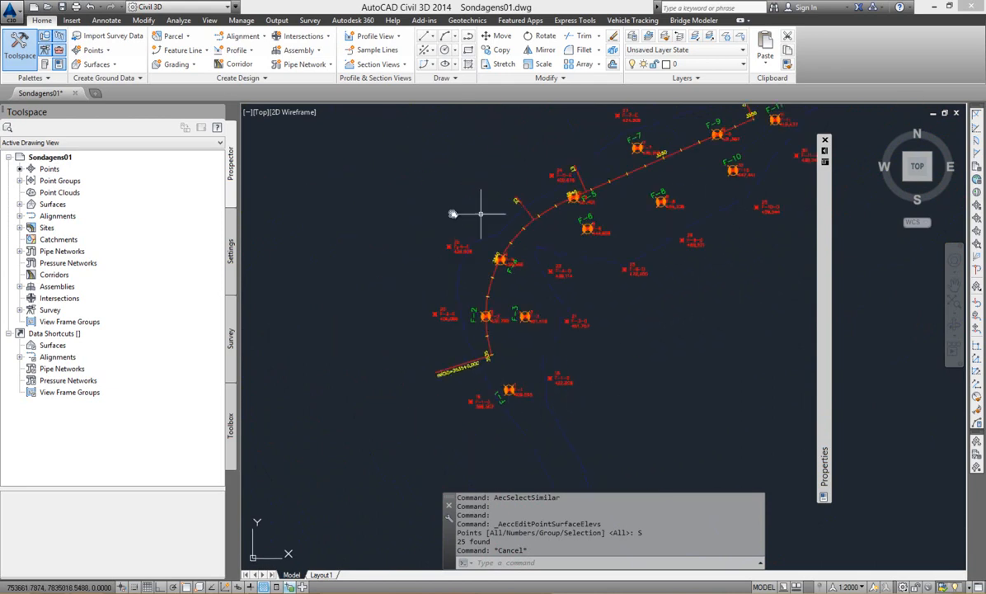
pyautogui.moveTo(693, 236); pyautogui.dragTo(614, 265, button='middle')
pyautogui.scroll(1, 720, 268)
pyautogui.scroll(-2, 666, 295)
pyautogui.moveTo(547, 344)
pyautogui.mouseDown(button='middle')
pyautogui.moveTo(563, 338)
pyautogui.moveTo(539, 362)
pyautogui.mouseUp(button='middle')
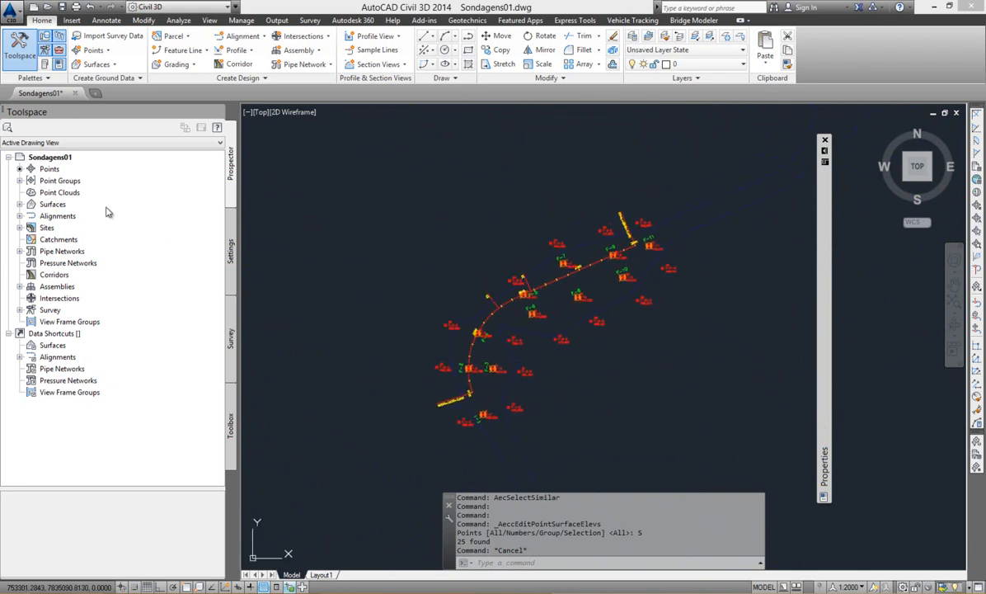
# Step: Compare the points listed in the SONDAGENS point group with those in the _All Points group
pyautogui.click(20, 181)
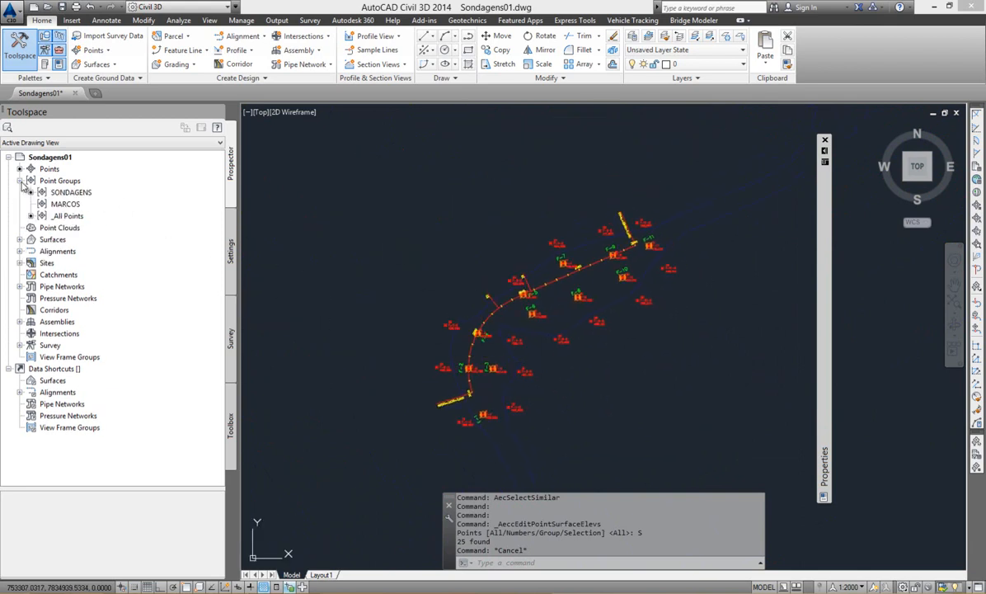
pyautogui.click(71, 192)
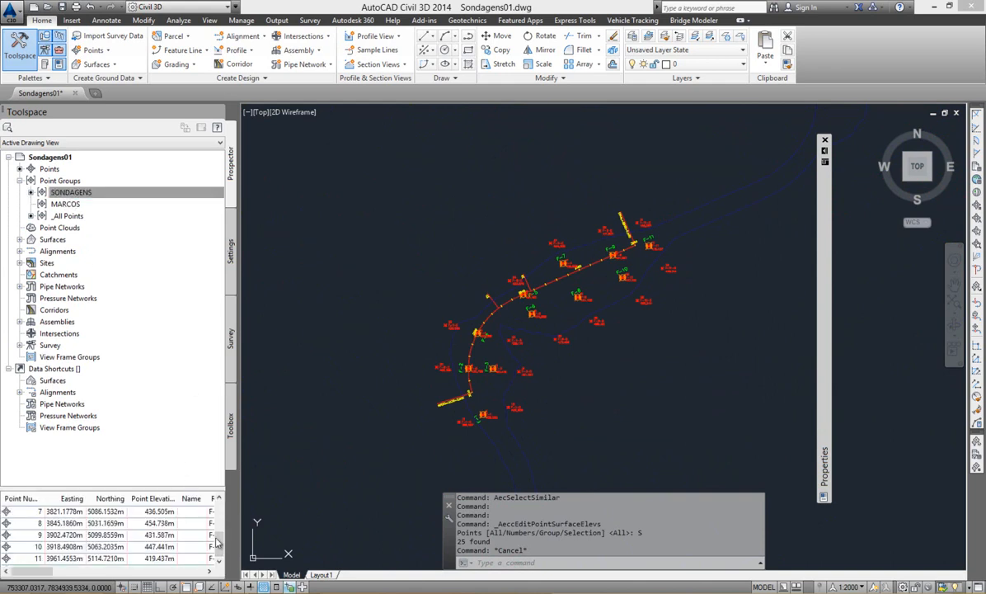
pyautogui.click(66, 215)
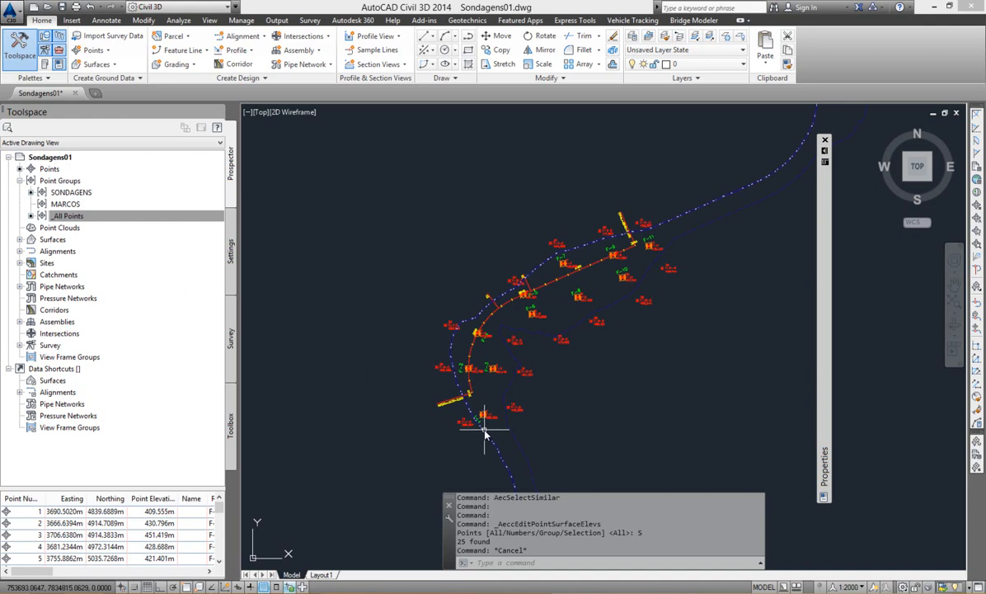
pyautogui.press('Escape')
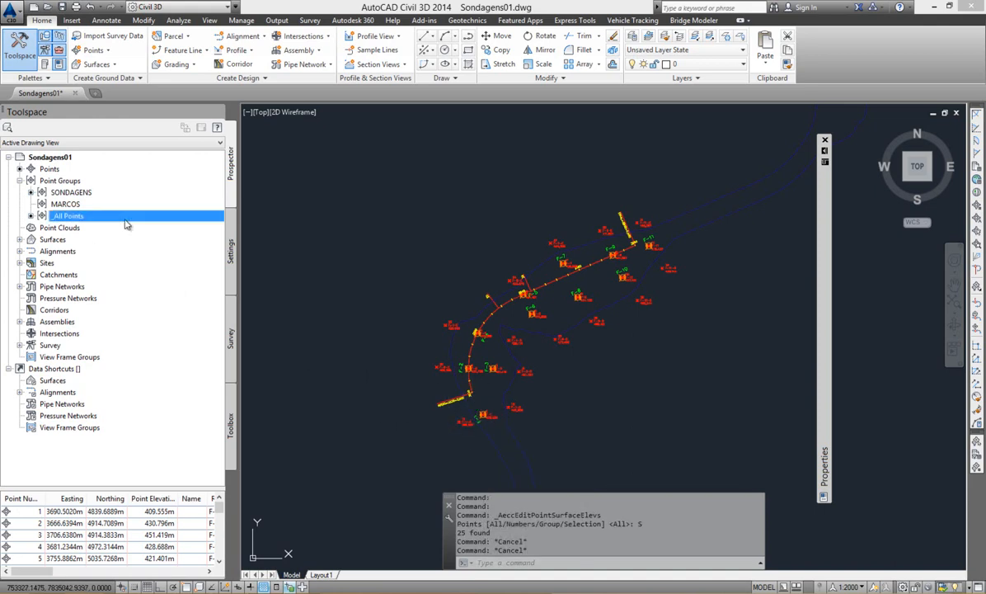
pyautogui.click(66, 193)
pyautogui.scroll(8, 408, 398)
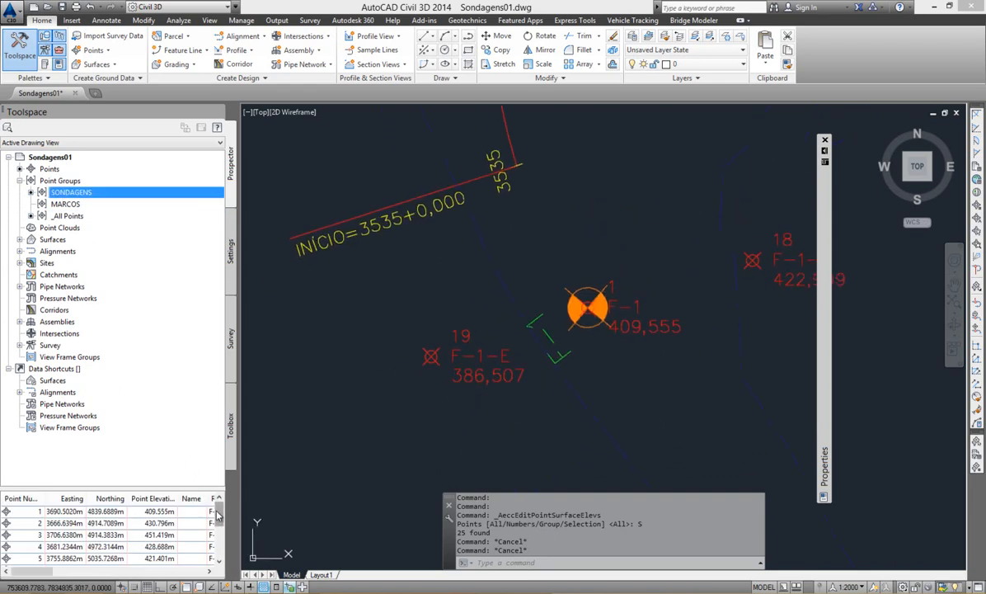
pyautogui.scroll(-2, 217, 515)
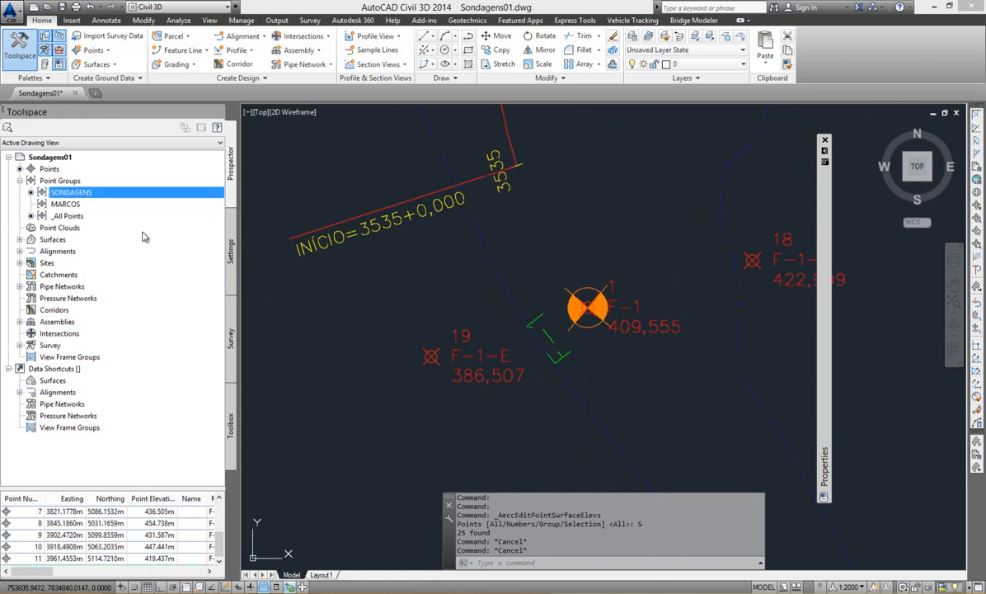
# Step: Add raw descriptions matching F-* to the include criteria of the SONDAGENS point group and apply the properties
pyautogui.rightClick(72, 193)
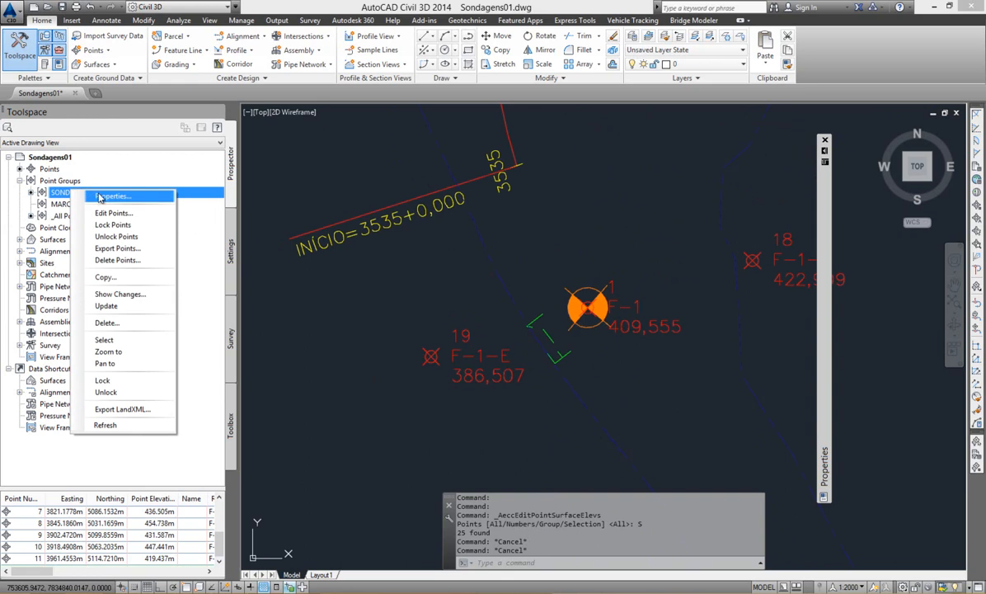
pyautogui.click(57, 195)
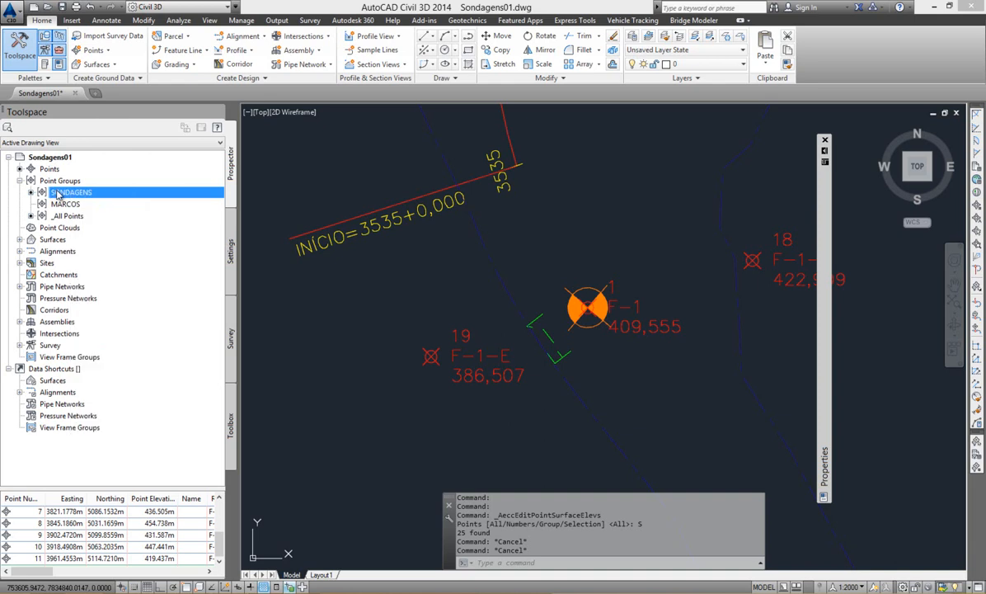
pyautogui.rightClick(100, 193)
pyautogui.click(126, 200)
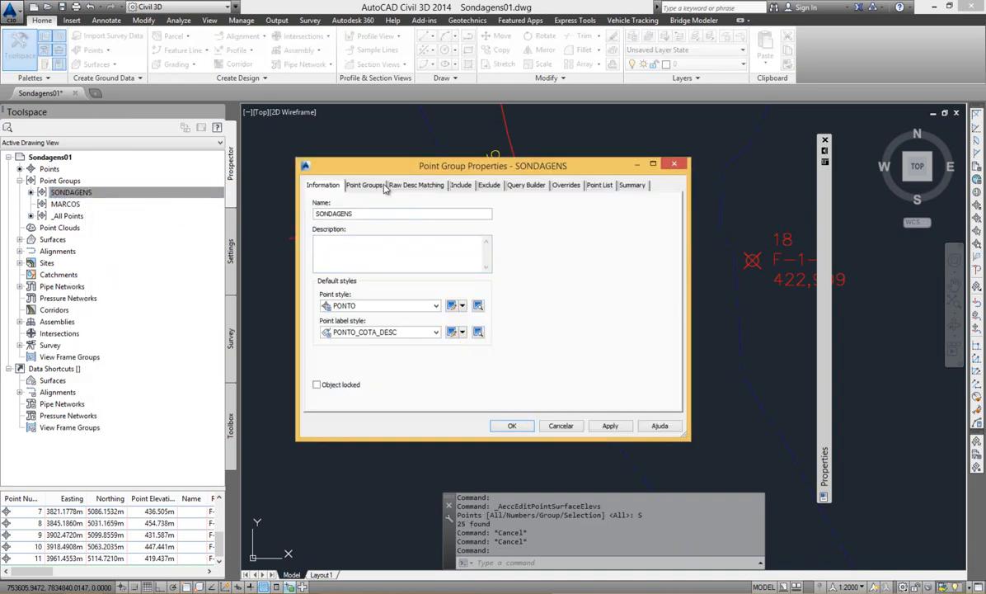
pyautogui.click(460, 184)
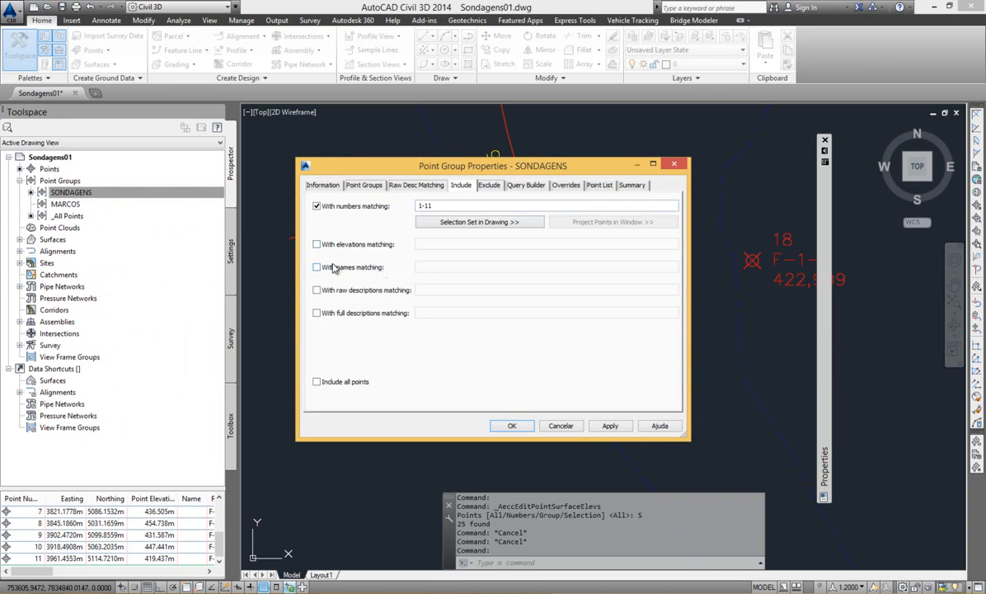
pyautogui.click(384, 292)
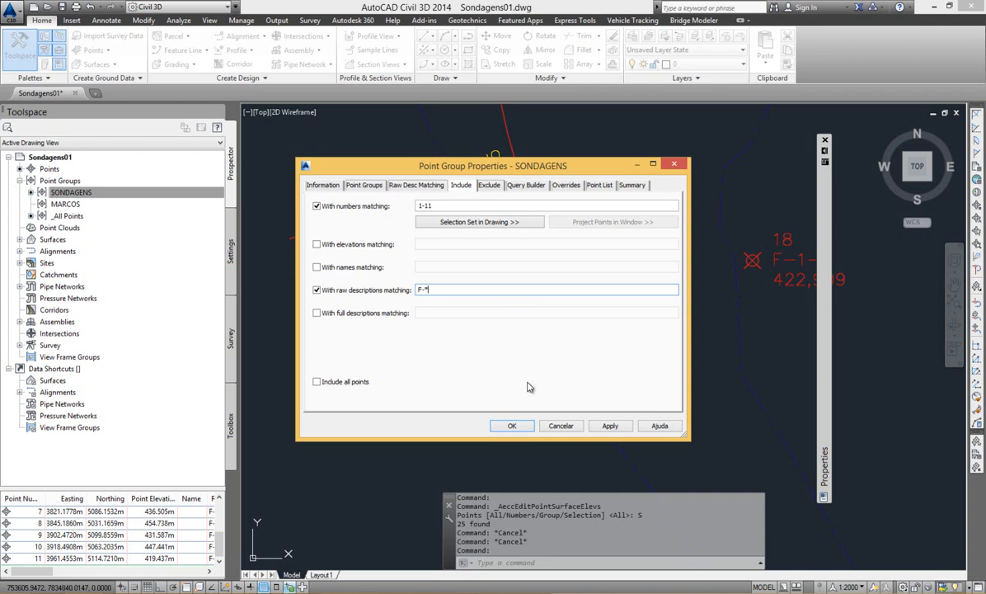
pyautogui.click(519, 430)
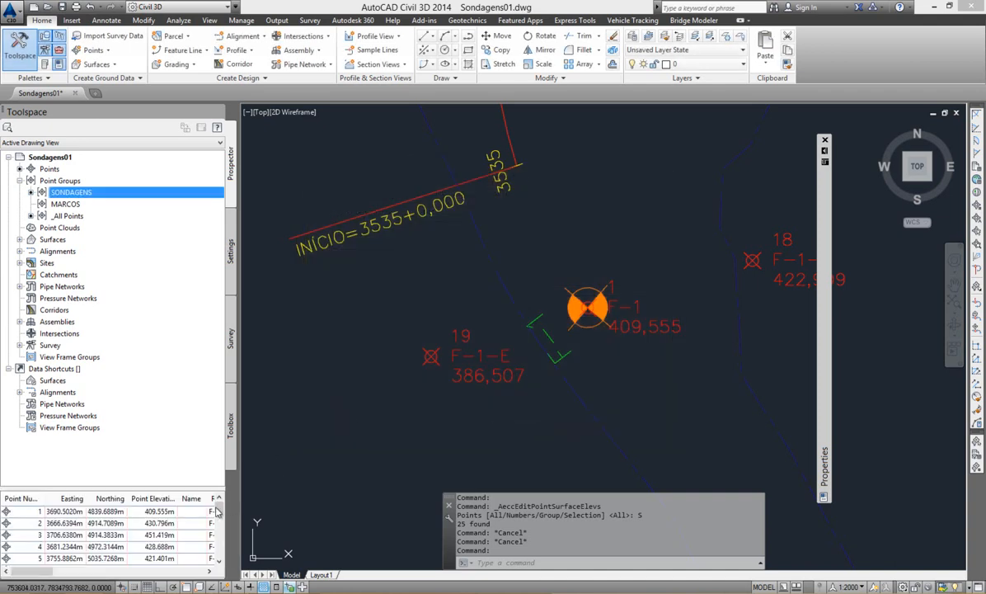
# Step: Check the point list of the SONDAGENS group down to its end and open the group's points in the point editor
pyautogui.scroll(-8, 196, 525)
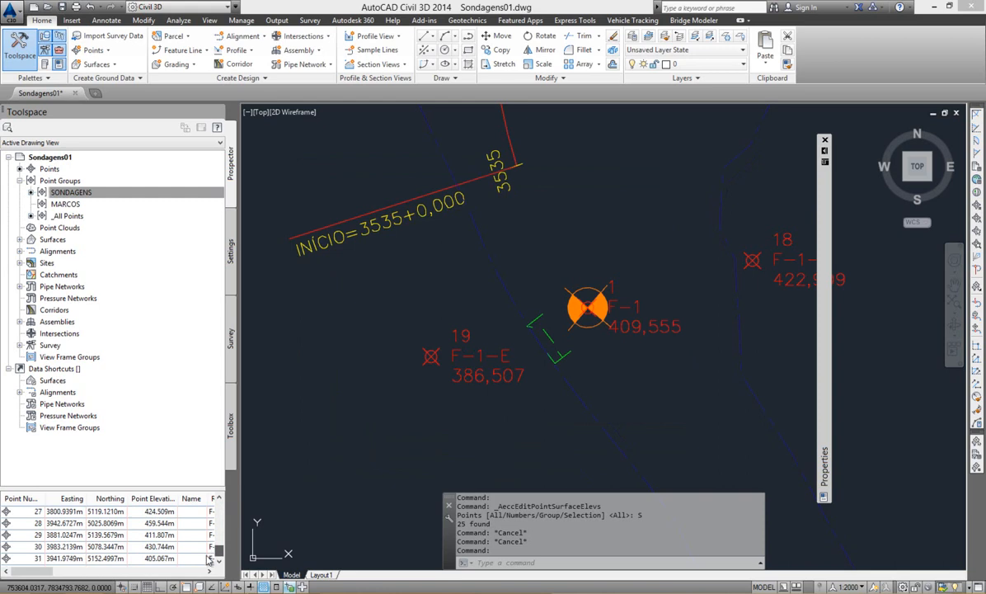
pyautogui.rightClick(76, 192)
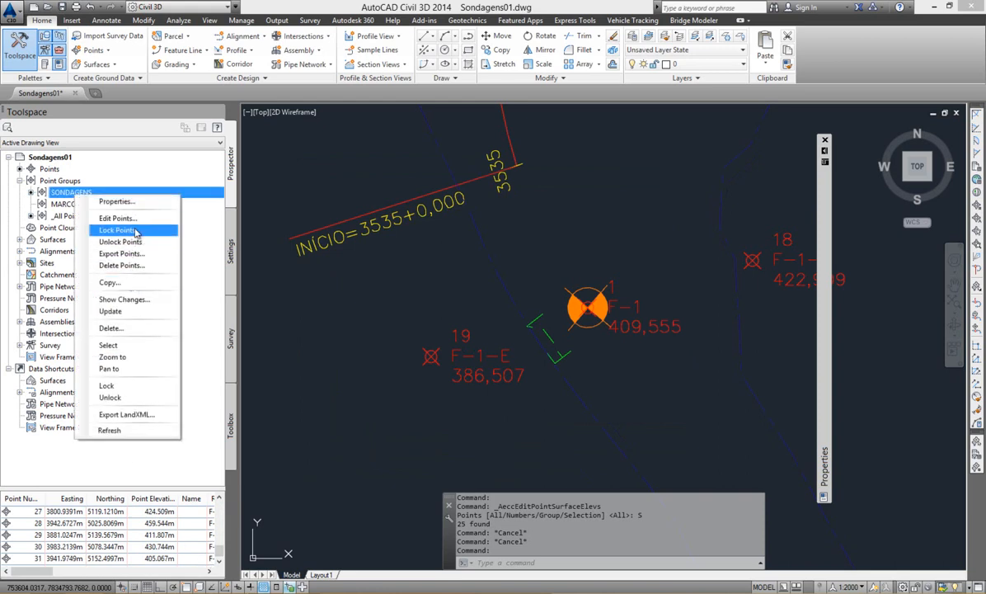
pyautogui.click(137, 218)
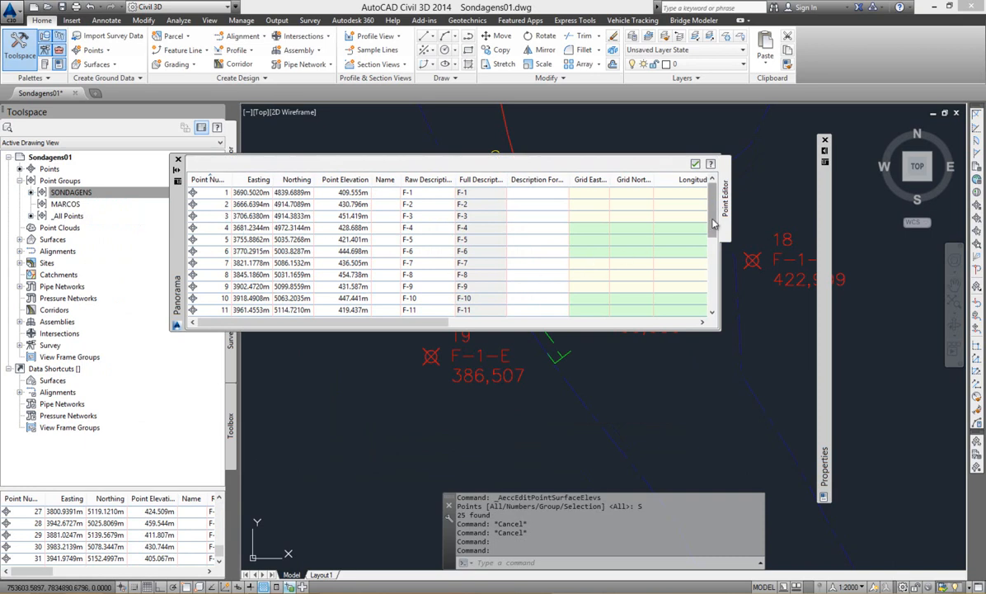
# Step: Review the SONDAGENS points through to the end of the Point Editor table, and close the editor
pyautogui.scroll(-1, 713, 235)
pyautogui.scroll(-6, 712, 235)
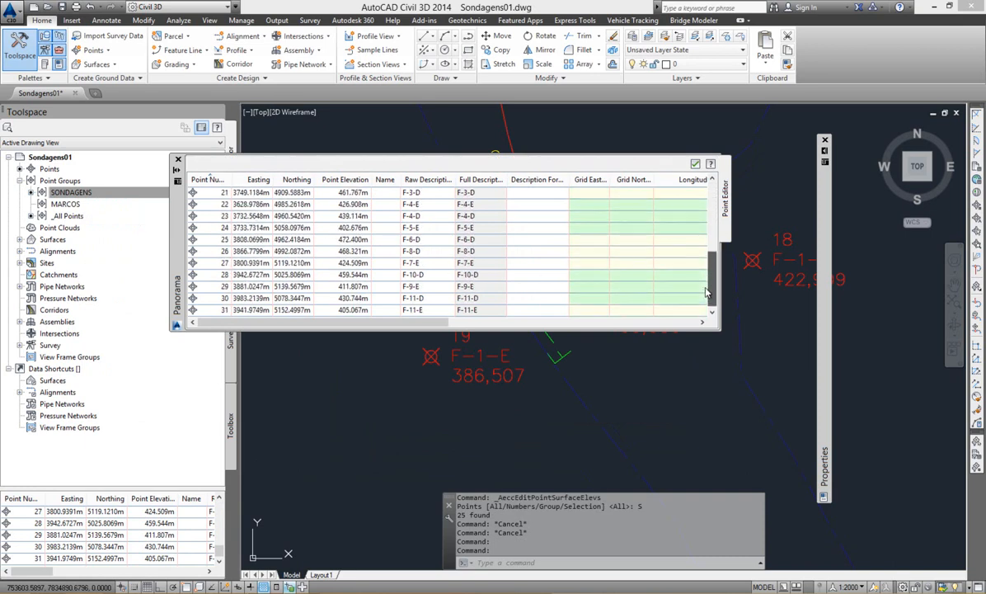
pyautogui.scroll(7, 705, 280)
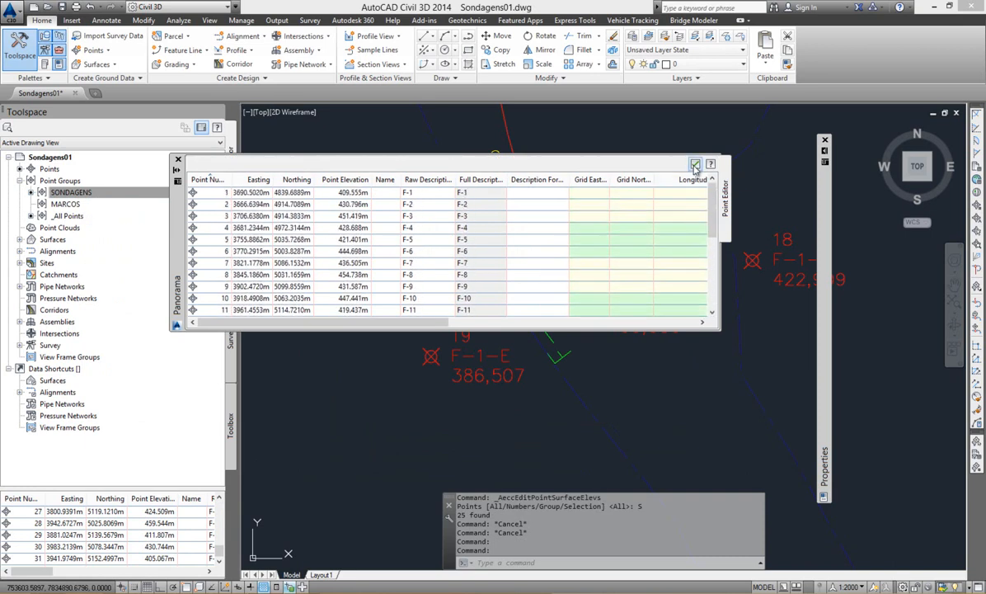
pyautogui.click(695, 164)
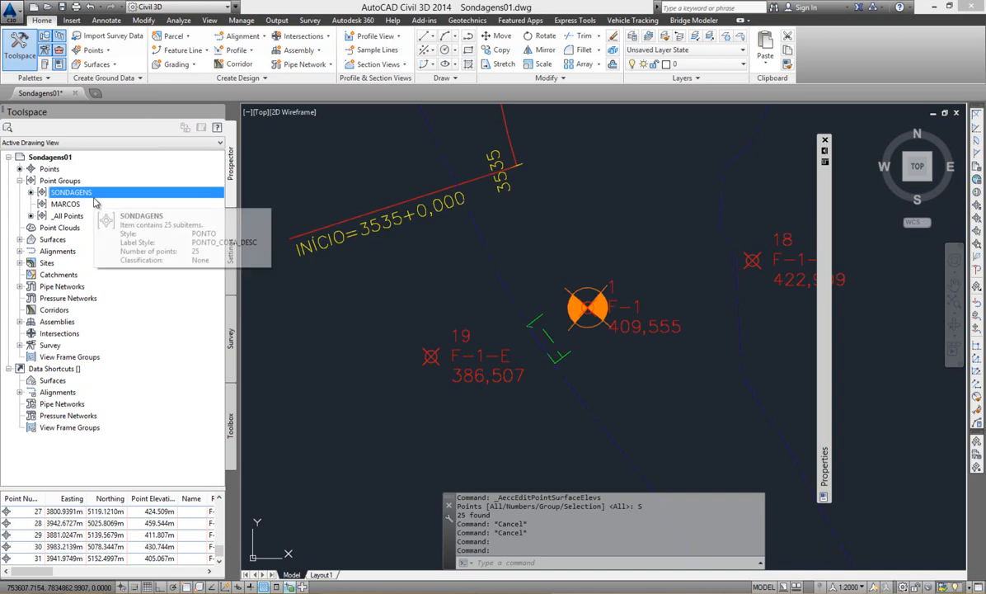
# Step: Start exporting the SONDAGENS group's points and choose the desktop as the destination folder
pyautogui.moveTo(84, 198)
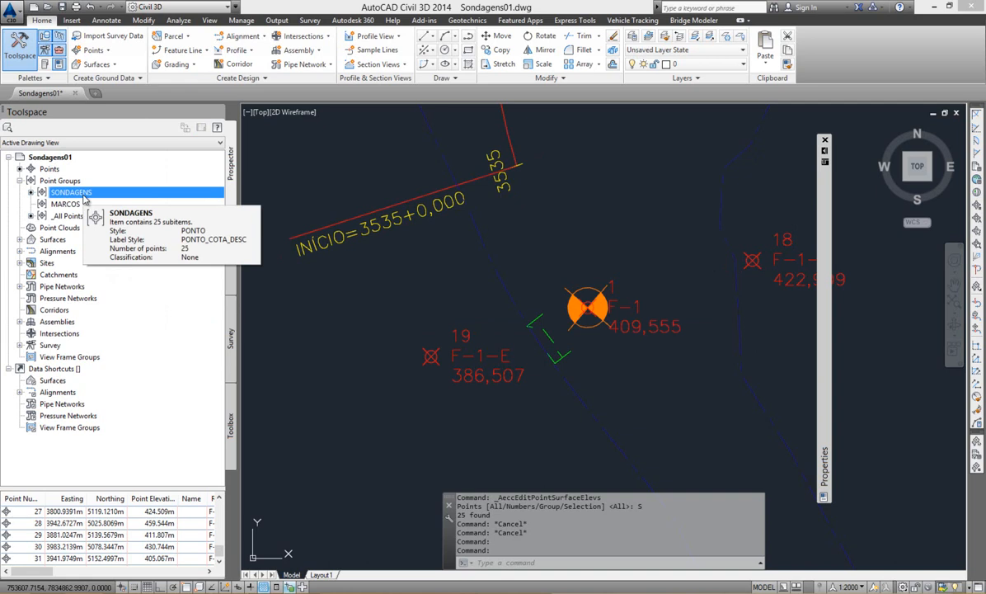
pyautogui.rightClick(81, 194)
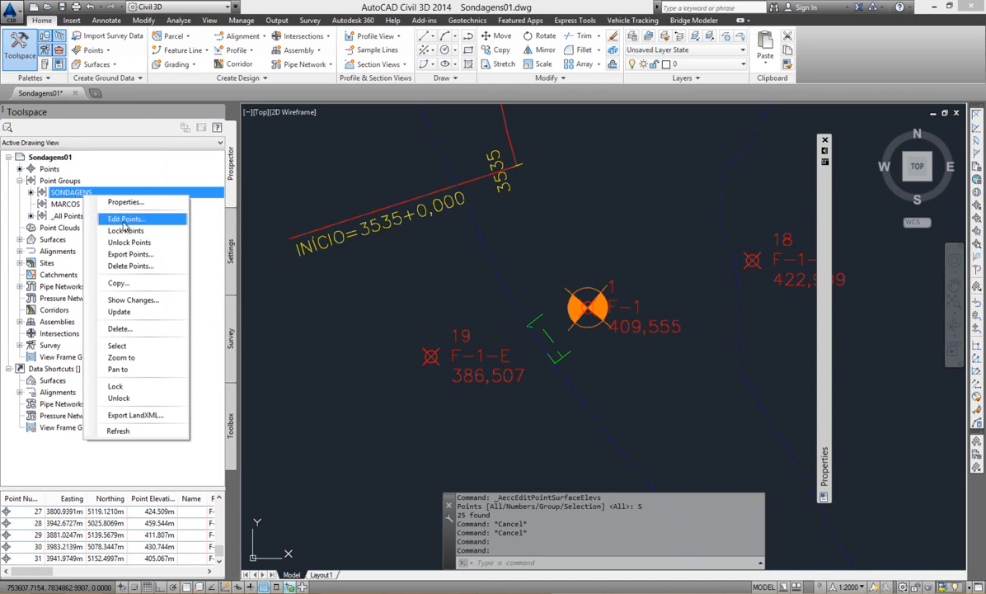
pyautogui.click(130, 254)
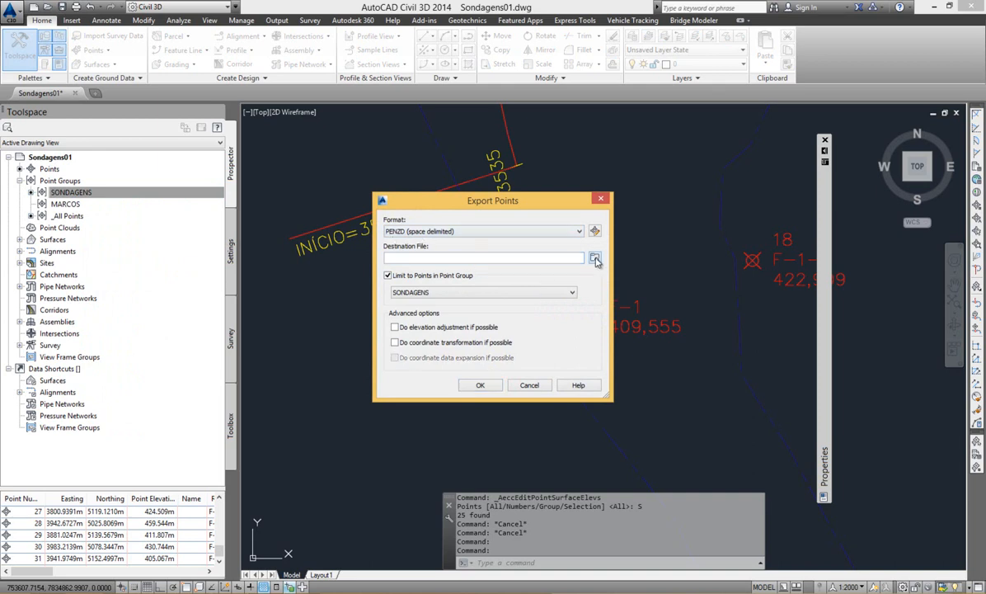
pyautogui.click(594, 259)
pyautogui.click(340, 343)
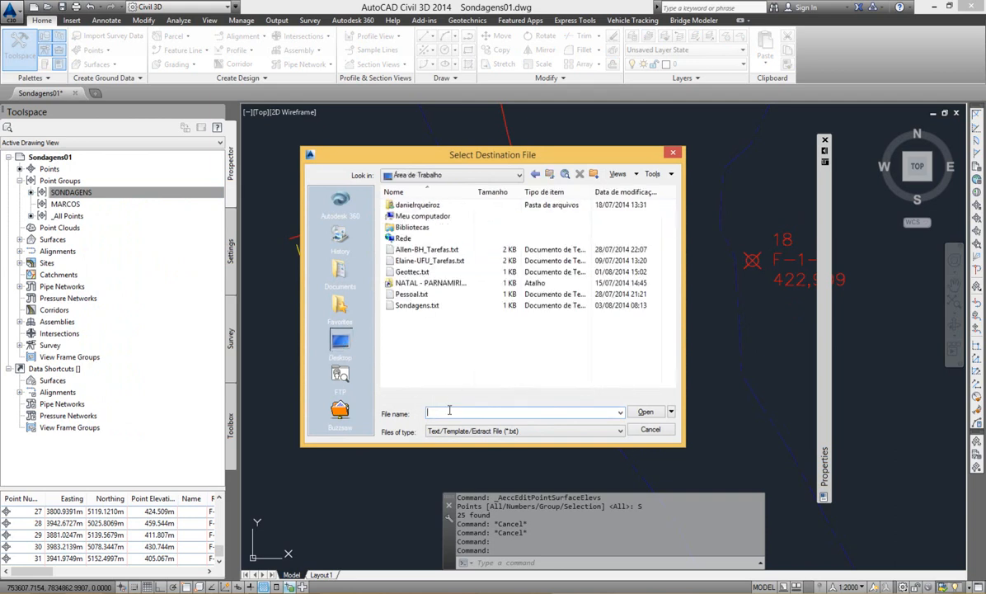
# Step: Name the destination file Sondagens-AdicionaisFxDominio and export the SONDAGENS points in PENZD (space delimited) format
pyautogui.click(449, 412)
pyautogui.write('sON')
pyautogui.press('BackSpace')
pyautogui.press('BackSpace')
pyautogui.press('BackSpace')
pyautogui.press('BackSpace')
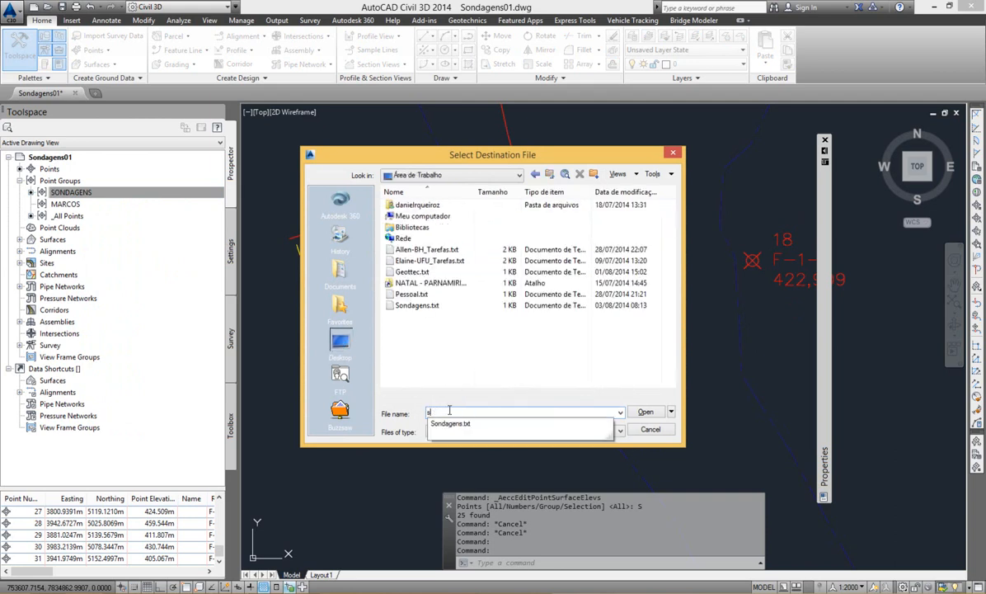
pyautogui.write('Sona')
pyautogui.press('BackSpace')
pyautogui.write('gan')
pyautogui.press('BackSpace')
pyautogui.press('BackSpace')
pyautogui.press('BackSpace')
pyautogui.press('BackSpace')
pyautogui.write('ndagens-AdicionaisFxDominio')
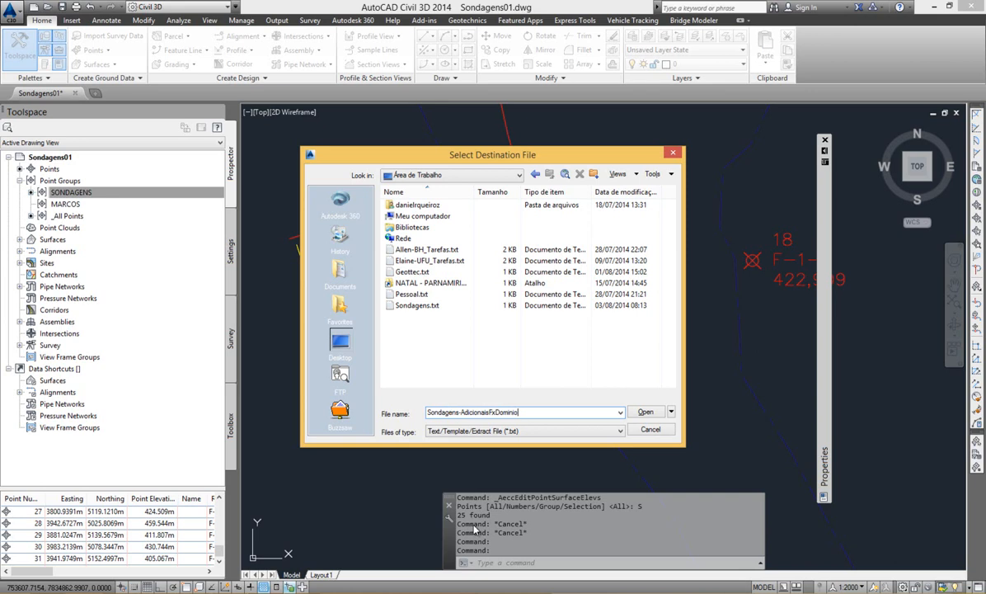
pyautogui.click(645, 412)
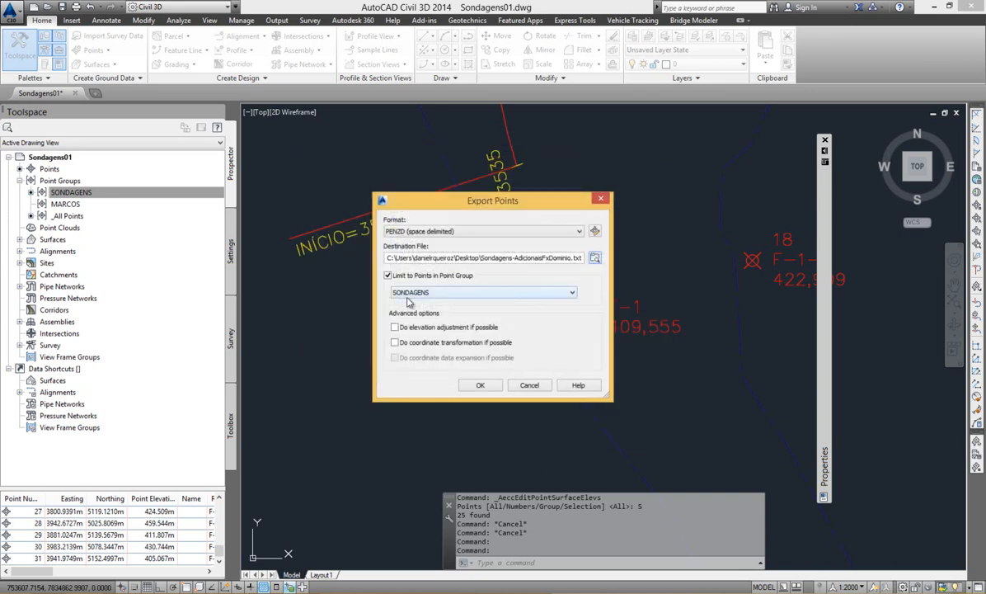
pyautogui.click(481, 385)
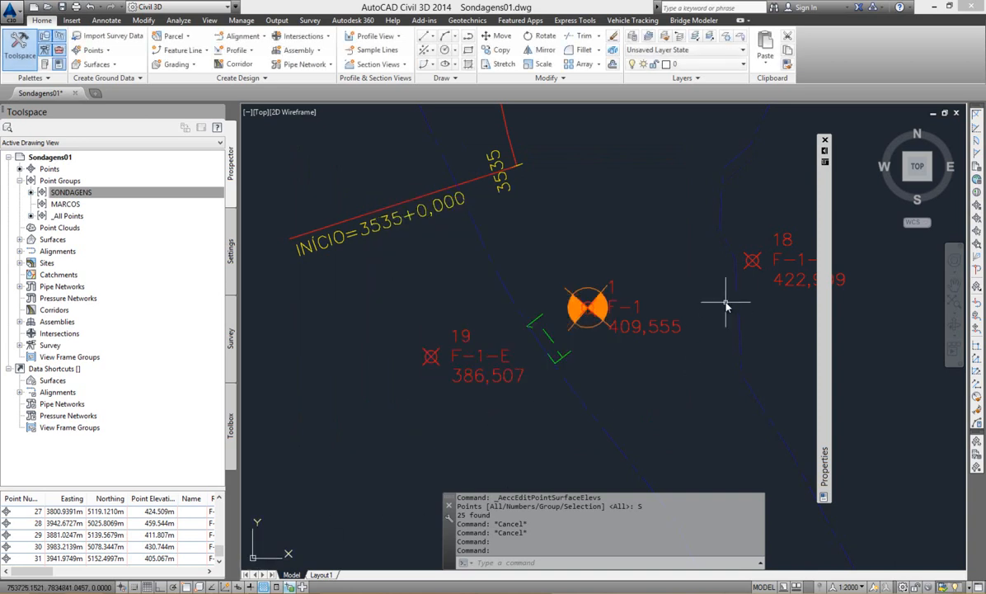
# Step: Switch to the Investig_Geotec.xlsx workbook in Excel and browse the computer for a file to open, showing all file types
pyautogui.moveTo(302, 592)
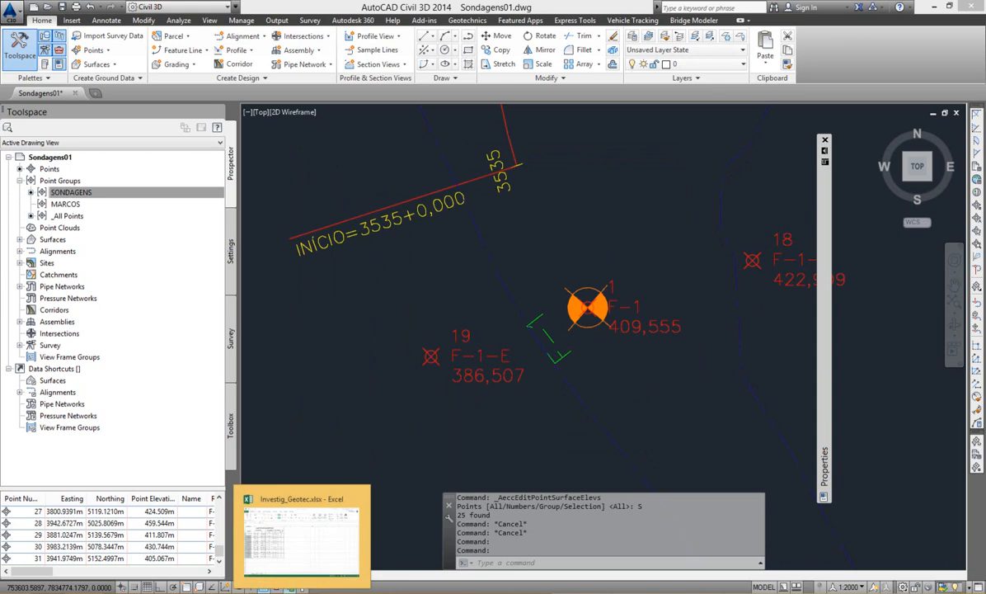
pyautogui.click(302, 536)
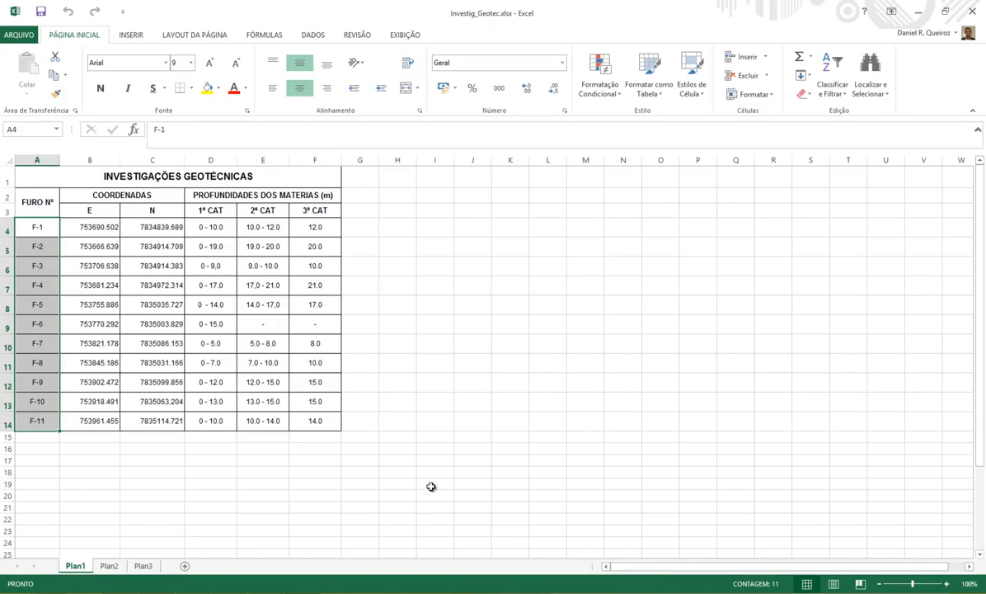
pyautogui.click(18, 35)
pyautogui.click(24, 105)
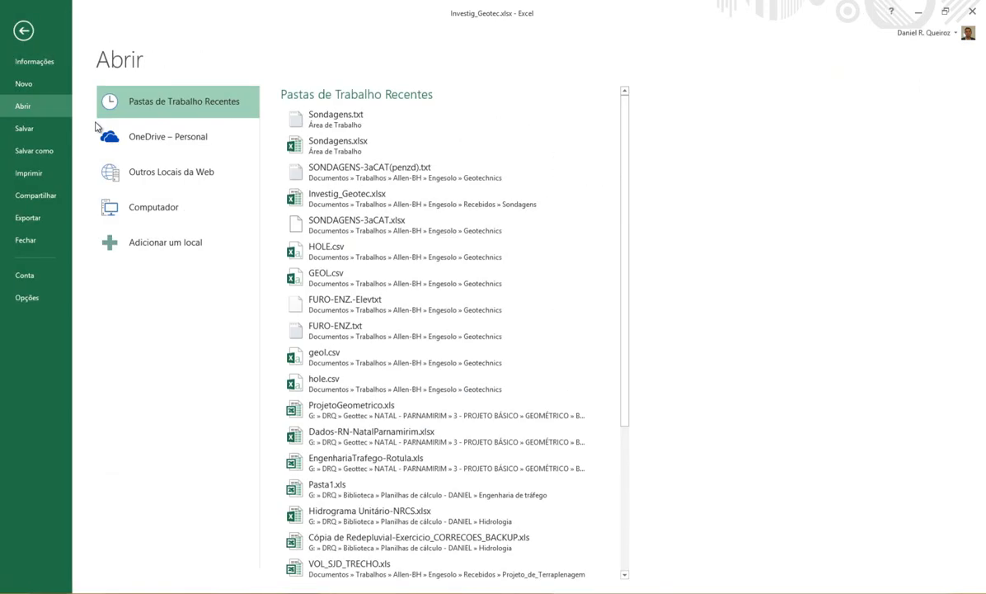
pyautogui.click(153, 213)
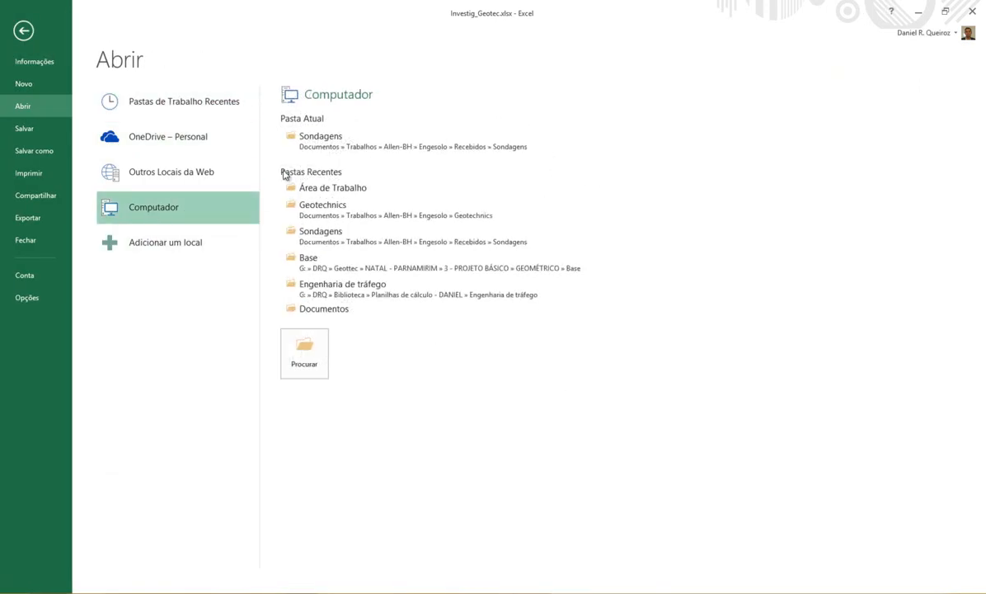
pyautogui.click(318, 351)
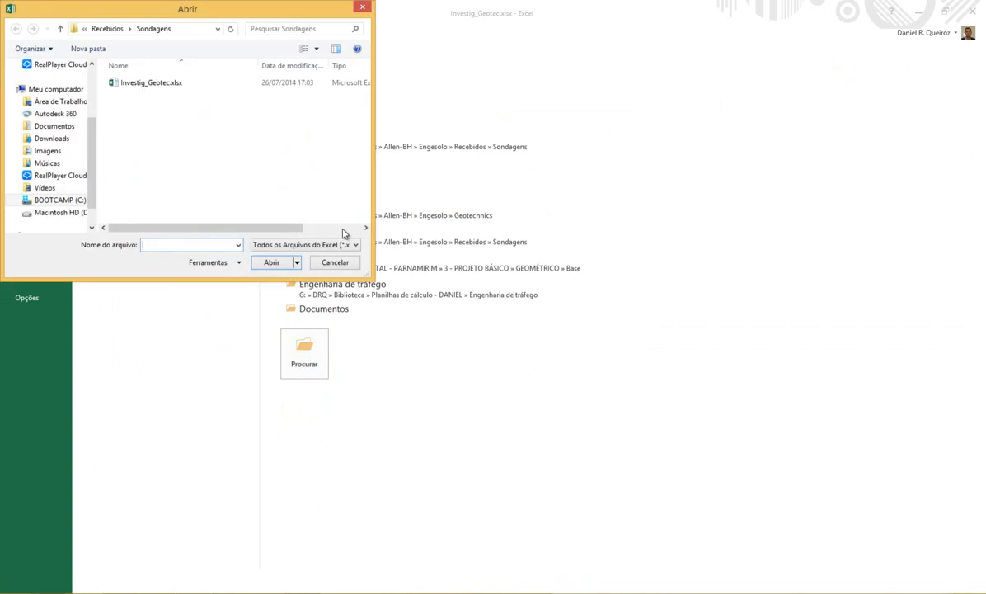
pyautogui.click(268, 244)
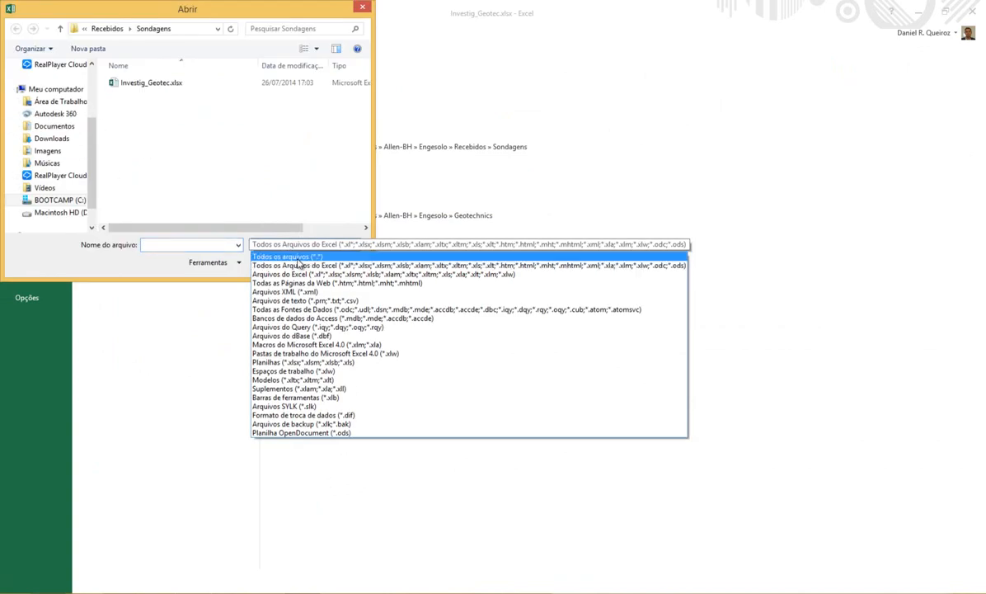
pyautogui.click(299, 257)
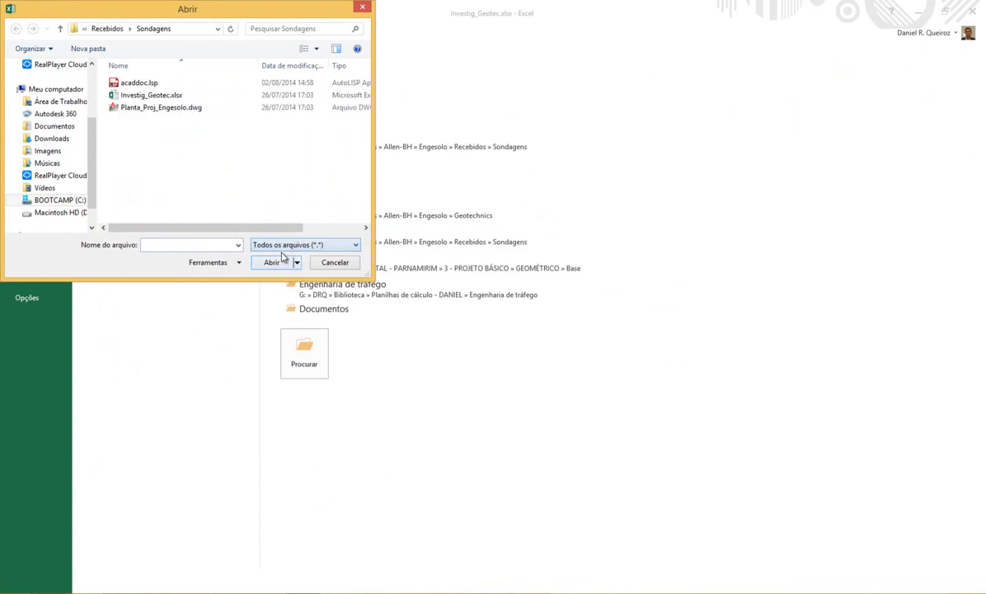
# Step: Open Sondagens-AdicionaisFxDominio.txt from the desktop folder
pyautogui.scroll(3, 60, 71)
pyautogui.click(66, 70)
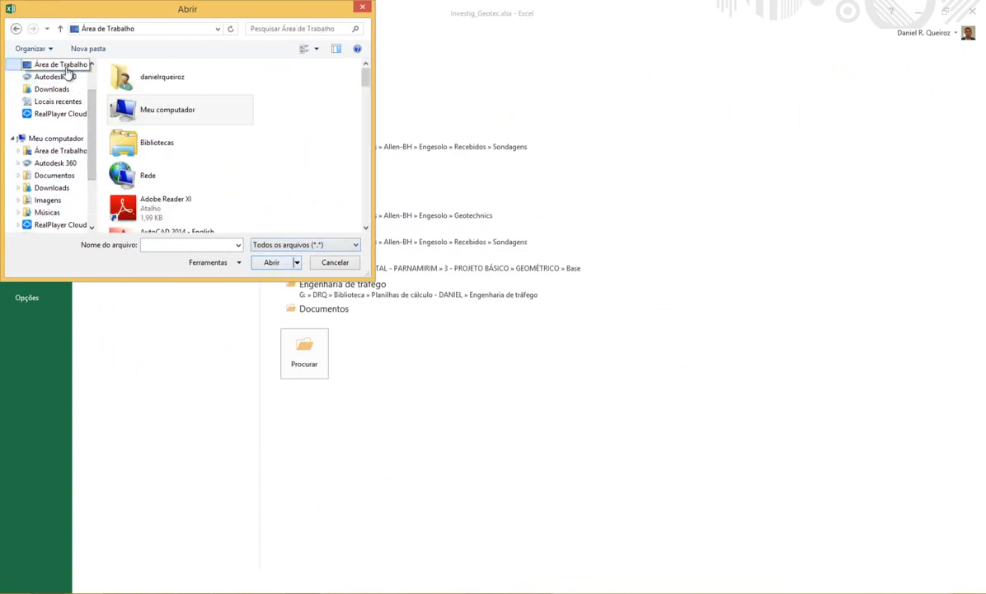
pyautogui.scroll(-5, 228, 178)
pyautogui.scroll(-3, 230, 182)
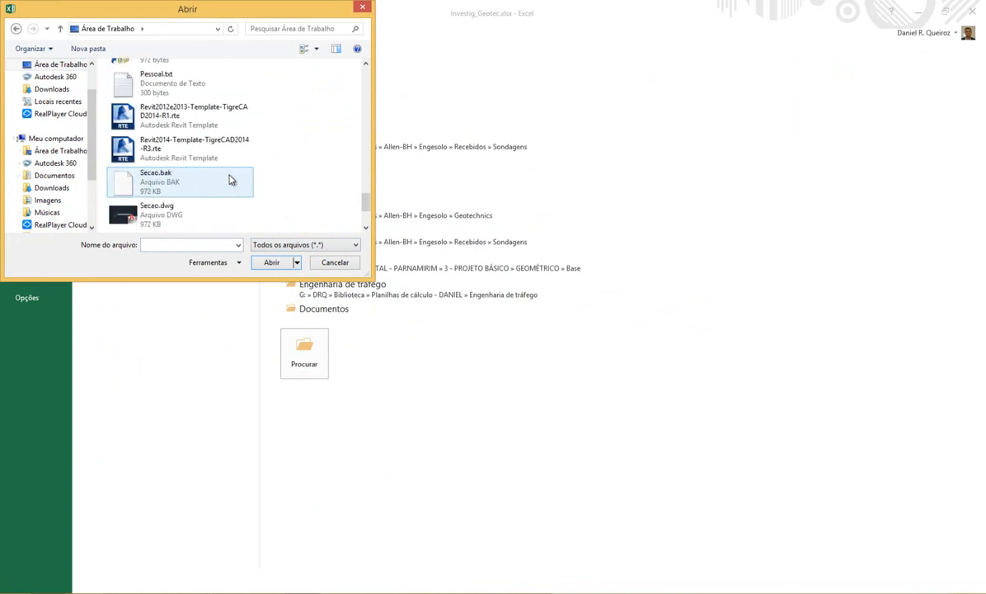
pyautogui.scroll(-3, 223, 189)
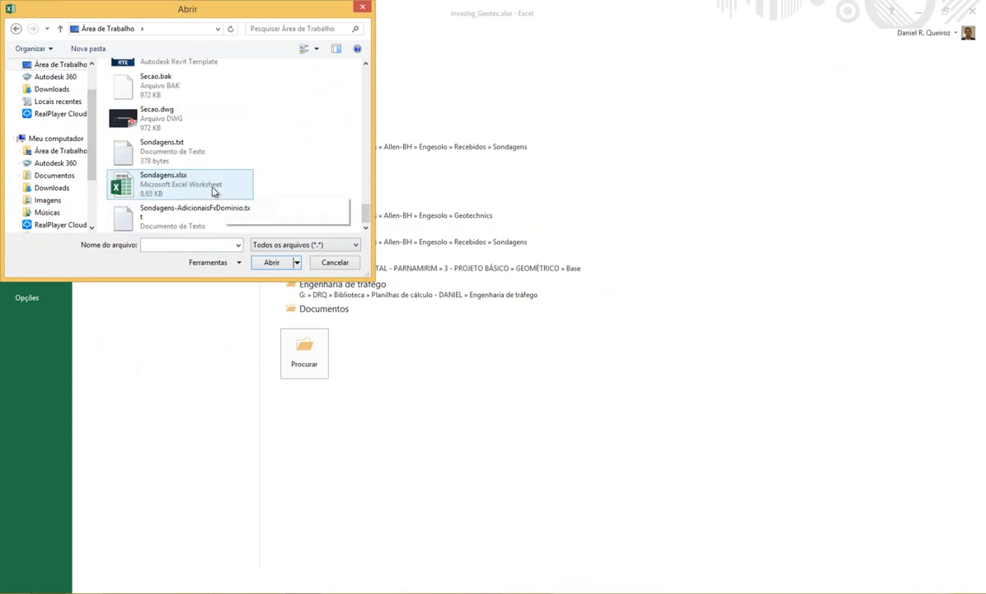
pyautogui.click(176, 220)
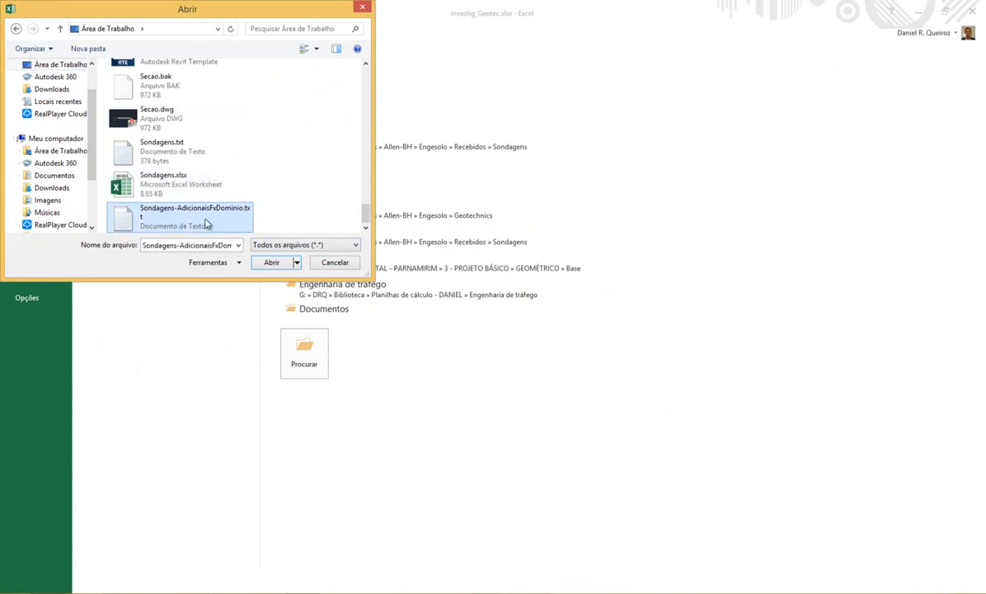
pyautogui.click(277, 264)
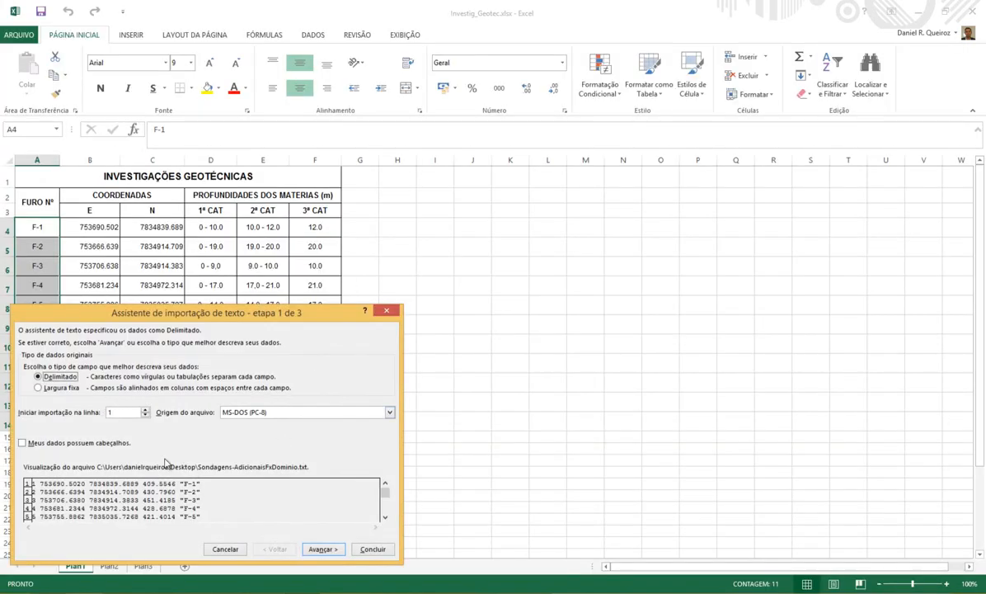
# Step: Import the text file as delimited data, using space instead of comma as the delimiter and General column format
pyautogui.click(315, 550)
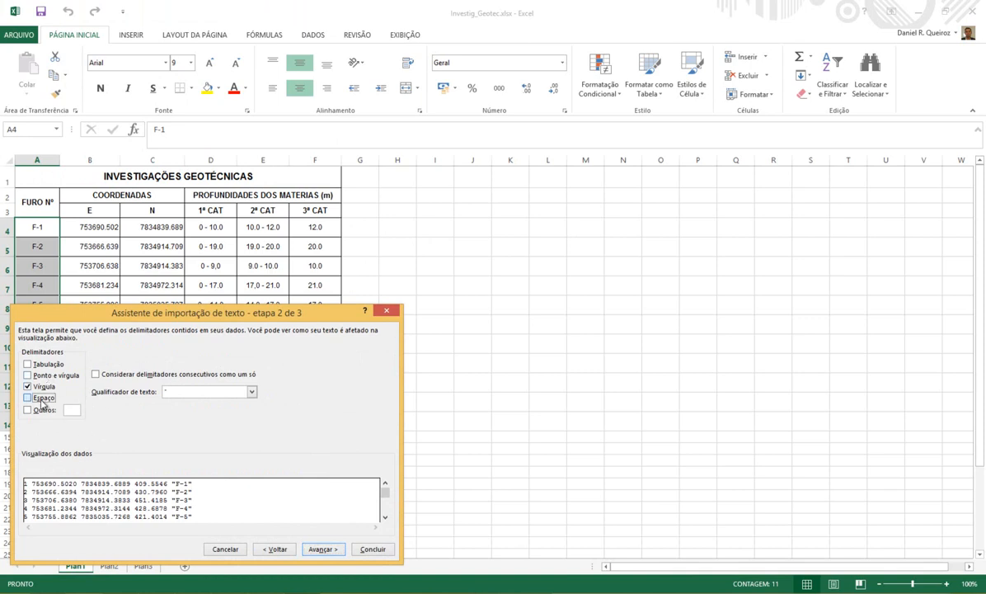
pyautogui.click(42, 397)
pyautogui.click(39, 386)
pyautogui.moveTo(192, 313); pyautogui.dragTo(499, 105)
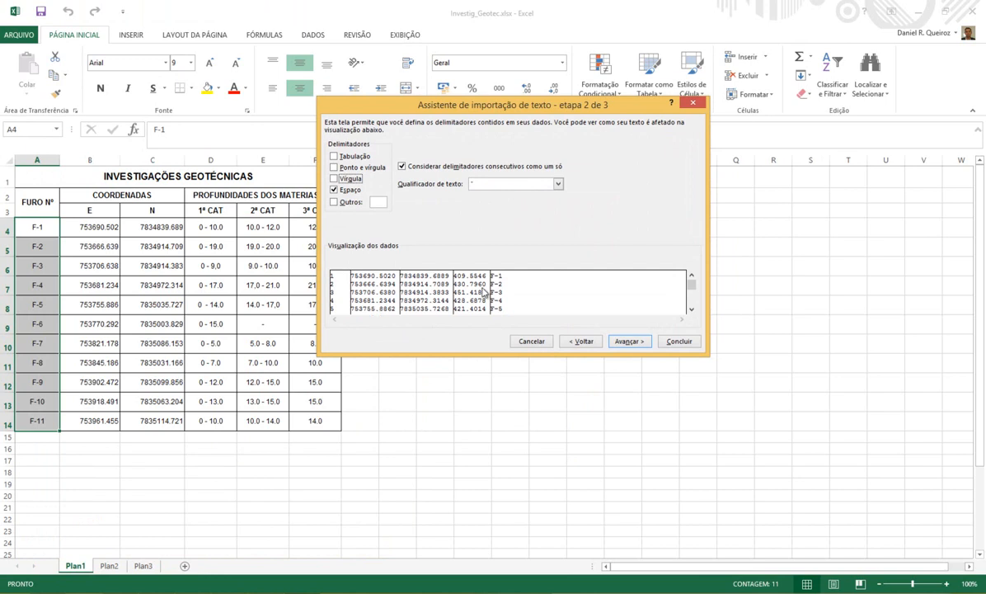
pyautogui.click(631, 341)
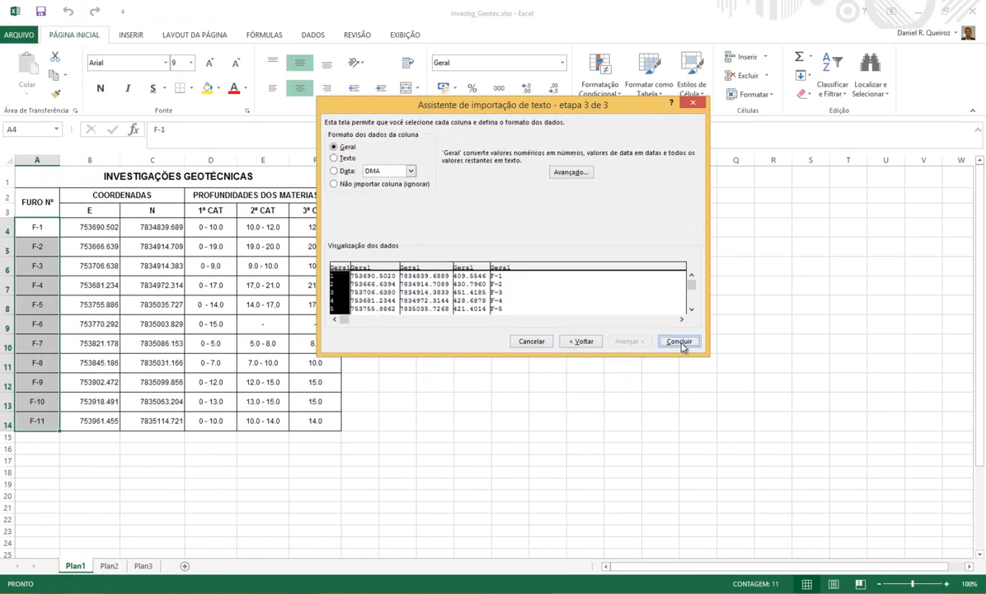
pyautogui.click(681, 341)
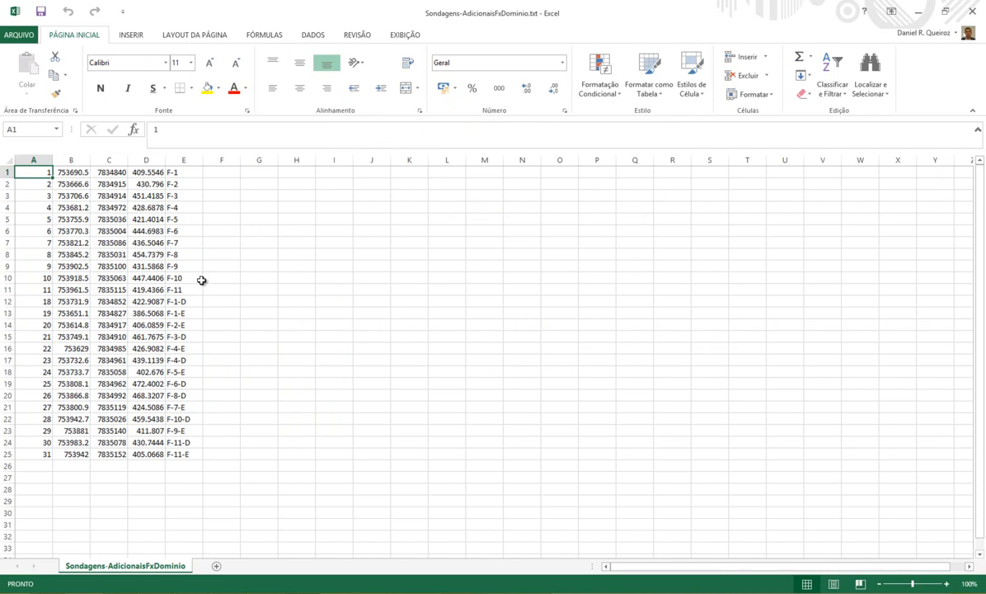
# Step: Examine the imported point numbers, coordinates, elevations and descriptions, focusing on the elevations in column D
pyautogui.click(193, 278)
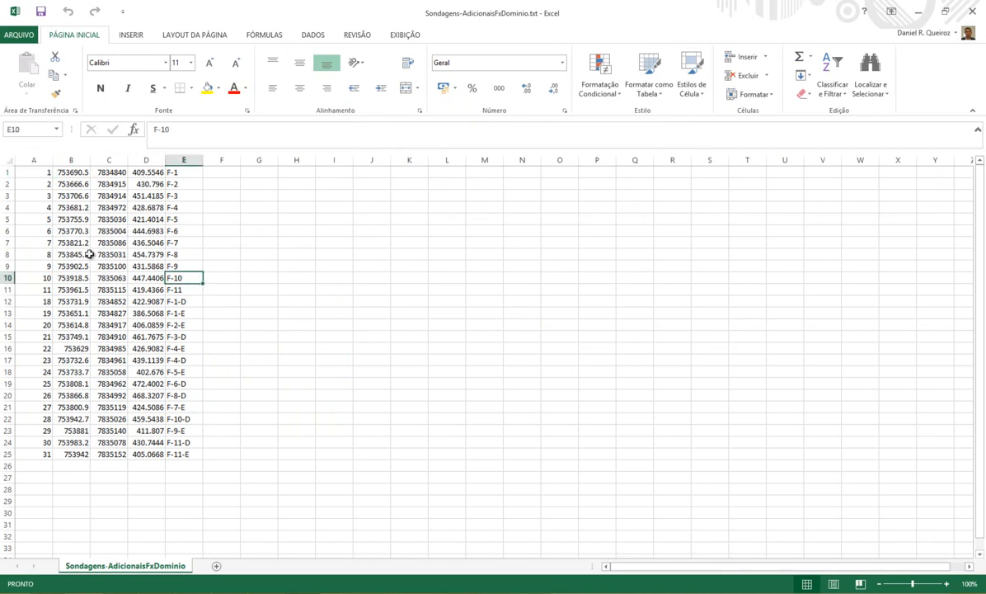
pyautogui.click(35, 174)
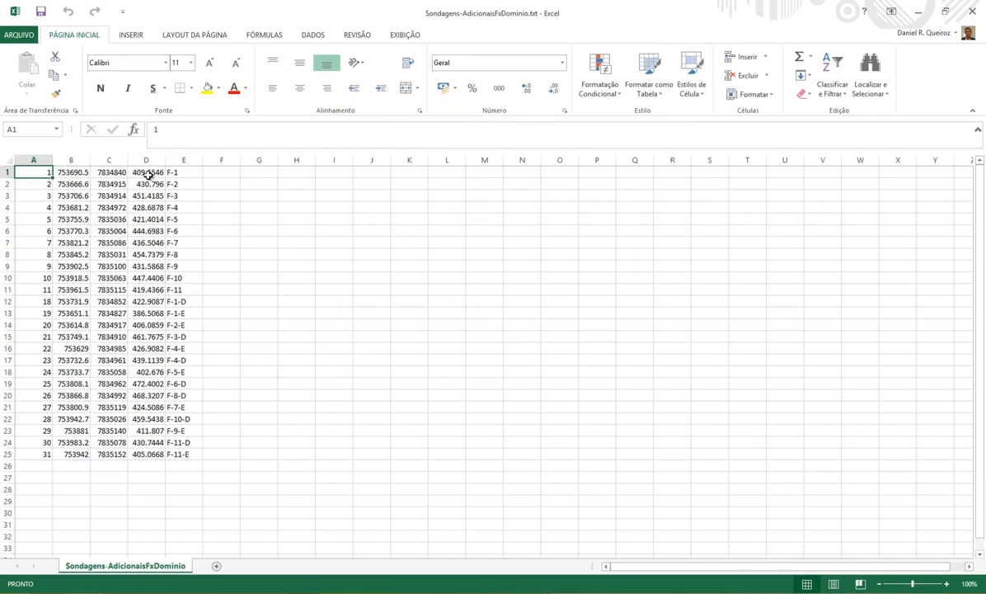
pyautogui.press('Right')
pyautogui.press('Right')
pyautogui.press('Right')
pyautogui.press('Right')
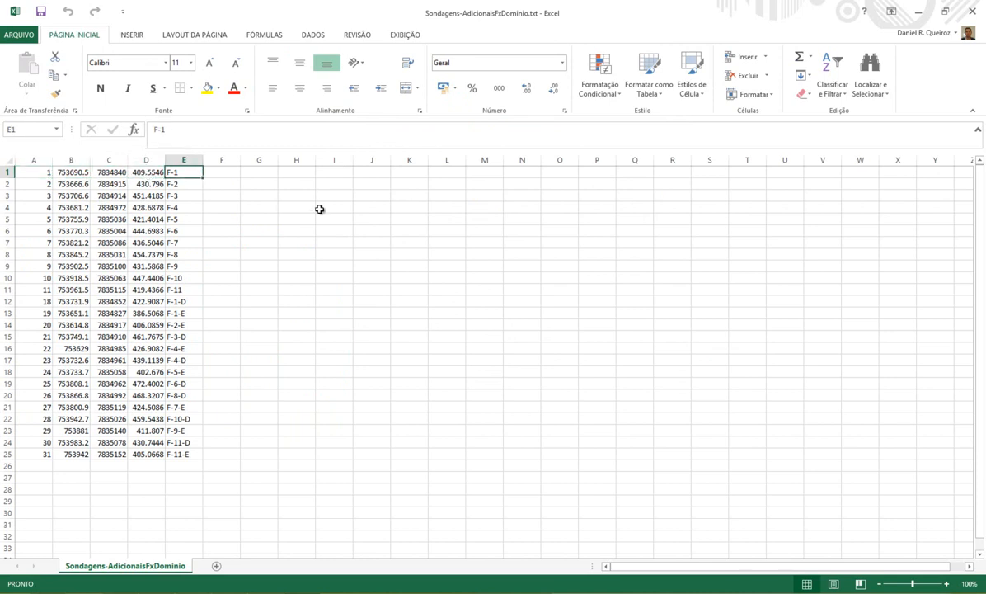
pyautogui.press('Left')
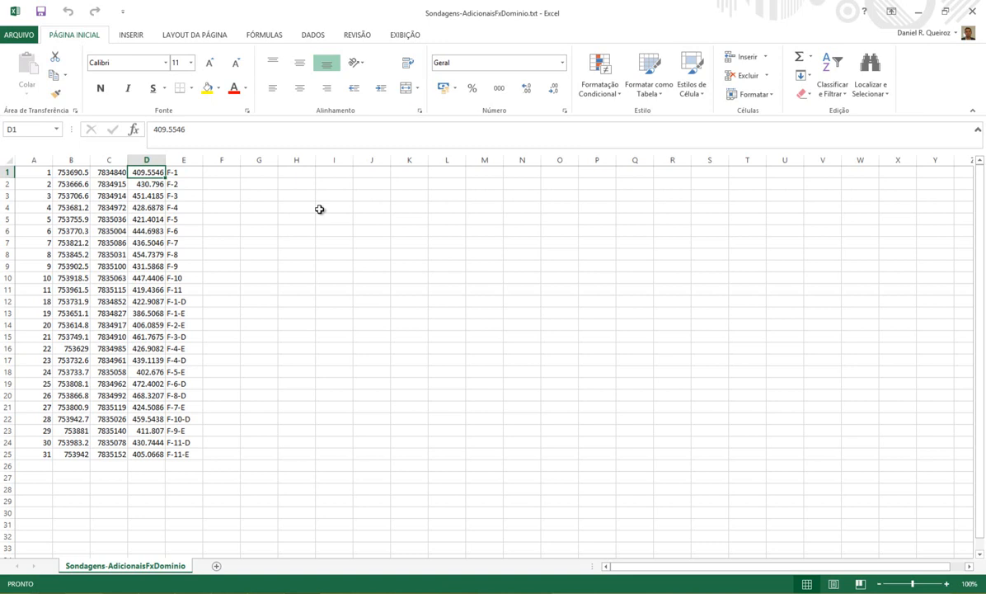
pyautogui.press('Down')
pyautogui.press('Down')
pyautogui.press('Down')
pyautogui.press('Down')
pyautogui.press('Down')
pyautogui.press('Down')
pyautogui.press('Down')
pyautogui.press('Down')
pyautogui.press('Down')
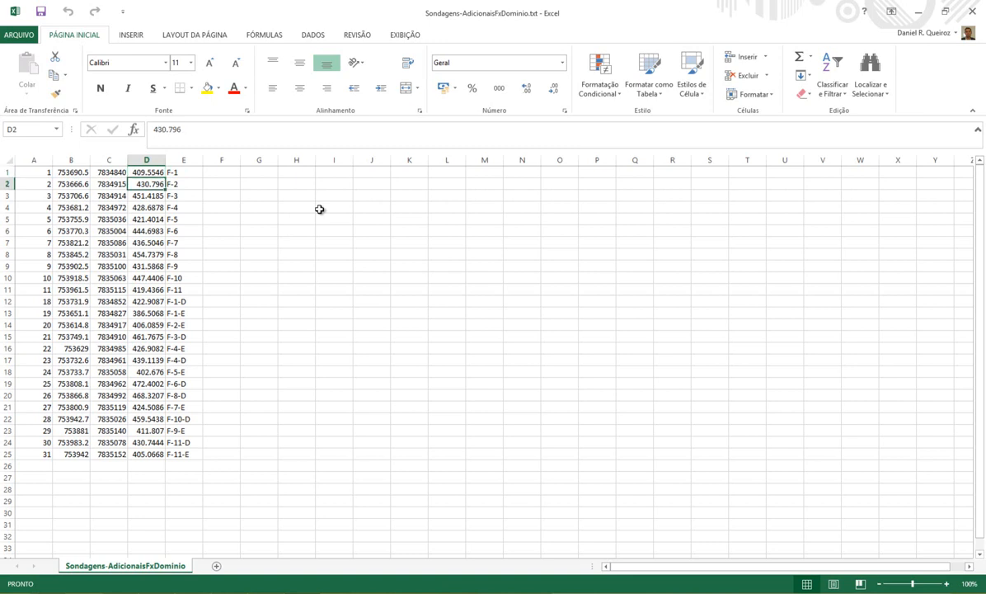
pyautogui.press('Up')
pyautogui.press('Up')
pyautogui.press('Up')
pyautogui.press('Up')
pyautogui.press('Up')
pyautogui.press('Up')
pyautogui.press('Up')
pyautogui.press('Up')
pyautogui.press('Up')
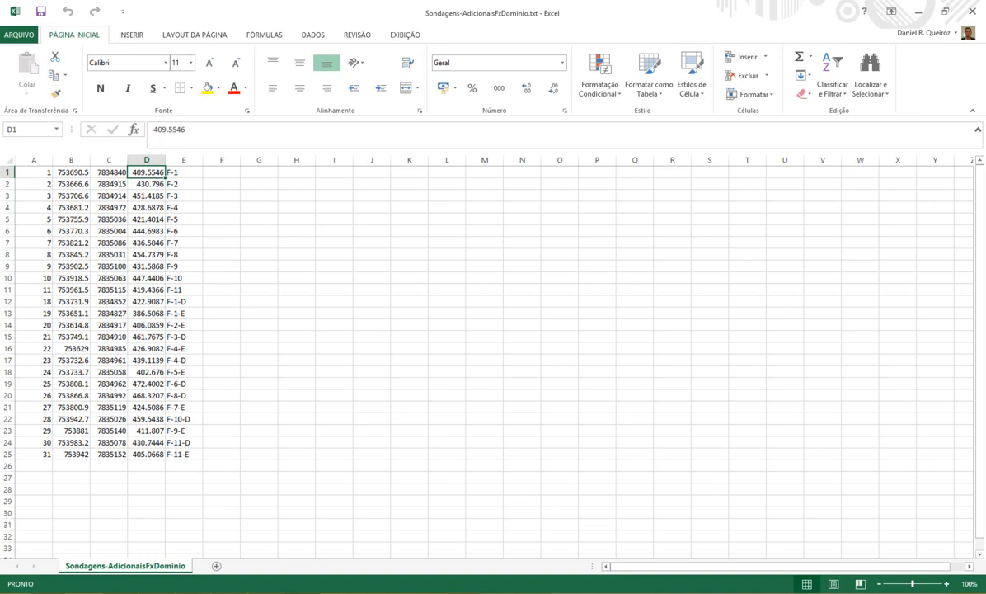
# Step: Look up borehole F-1's 3ª CAT depth in Investig_Geotec.xlsx and enter 12 as F-1's column D value in the Sondagens-AdicionaisFxDominio.txt workbook
pyautogui.click(271, 590)
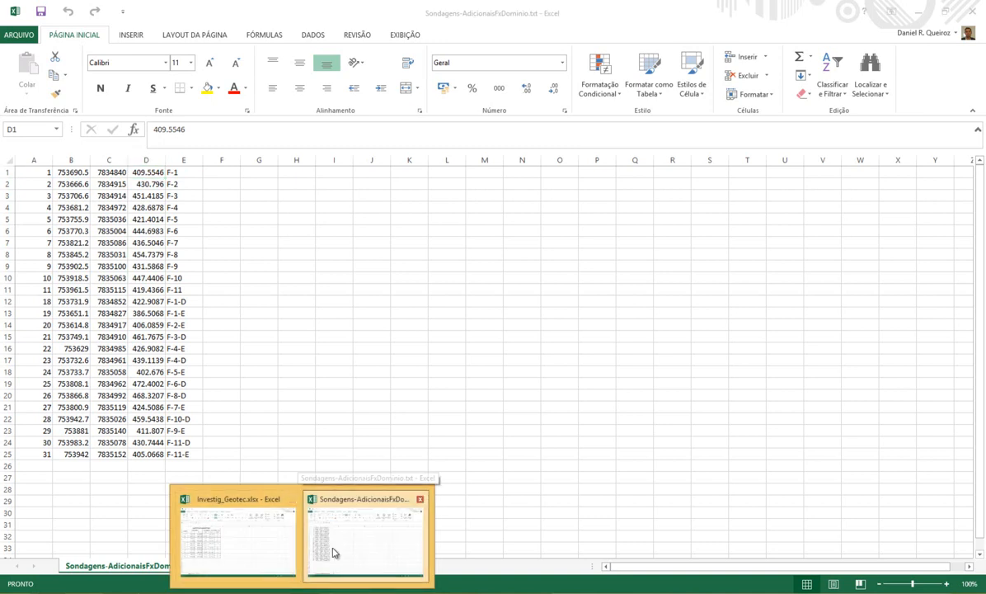
pyautogui.click(272, 549)
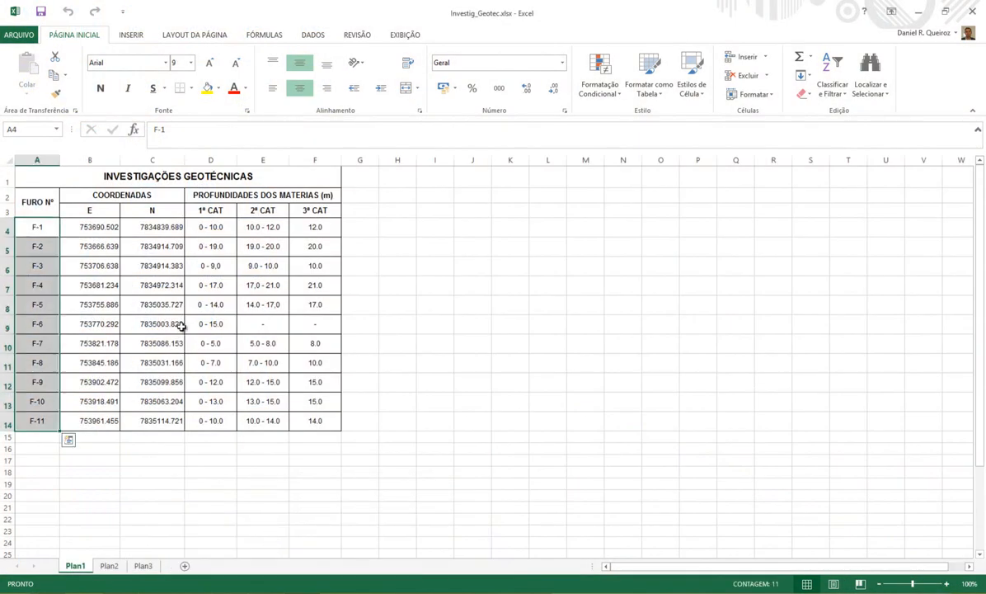
pyautogui.click(182, 230)
pyautogui.press('Right')
pyautogui.press('Right')
pyautogui.press('Right')
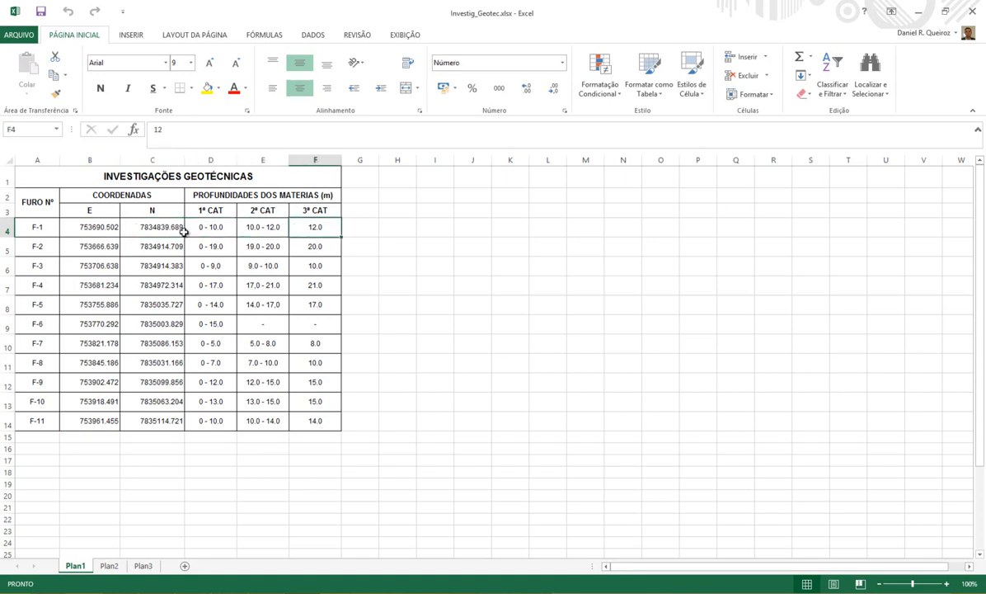
pyautogui.hotkey('alt', 'Tab')
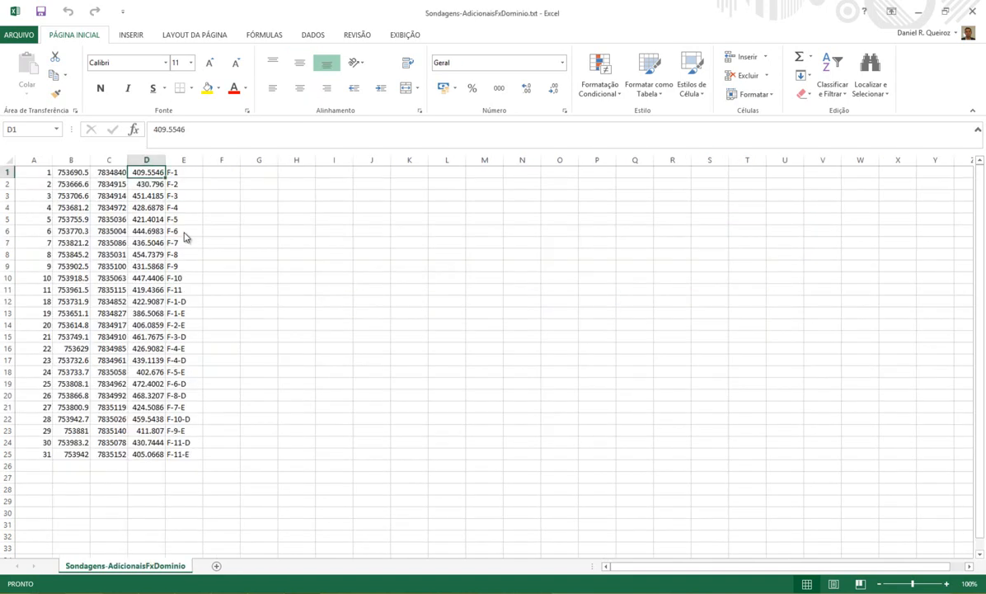
pyautogui.write('12')
pyautogui.press('Return')
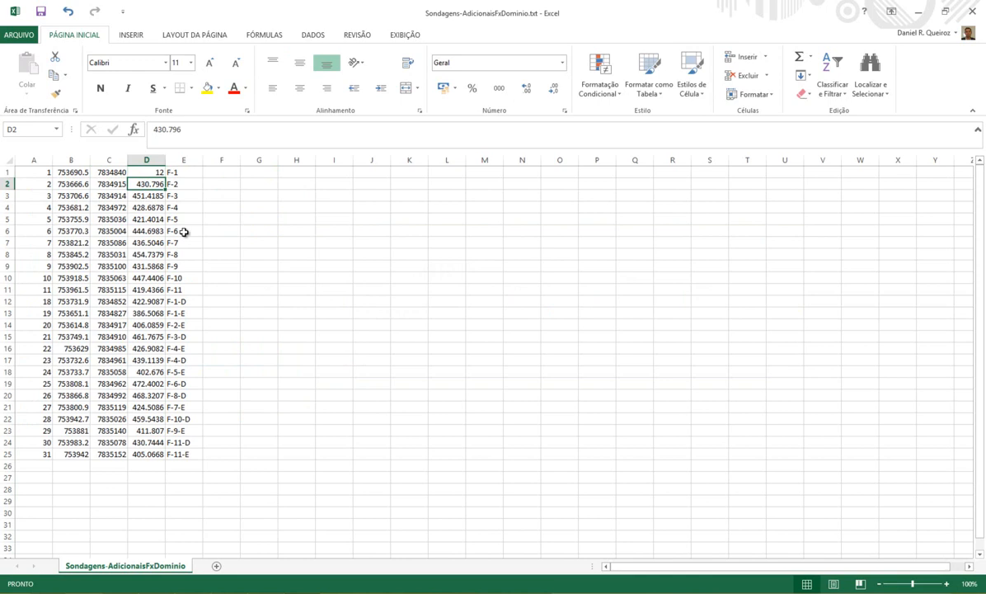
# Step: Set the column D values of the additional boreholes F-1-D and F-1-E to 12
pyautogui.press('Down')
pyautogui.press('Down')
pyautogui.press('Down')
pyautogui.press('Down')
pyautogui.press('Down')
pyautogui.press('Down')
pyautogui.press('Down')
pyautogui.press('Down')
pyautogui.press('Down')
pyautogui.press('Down')
pyautogui.press('Down')
pyautogui.press('Down')
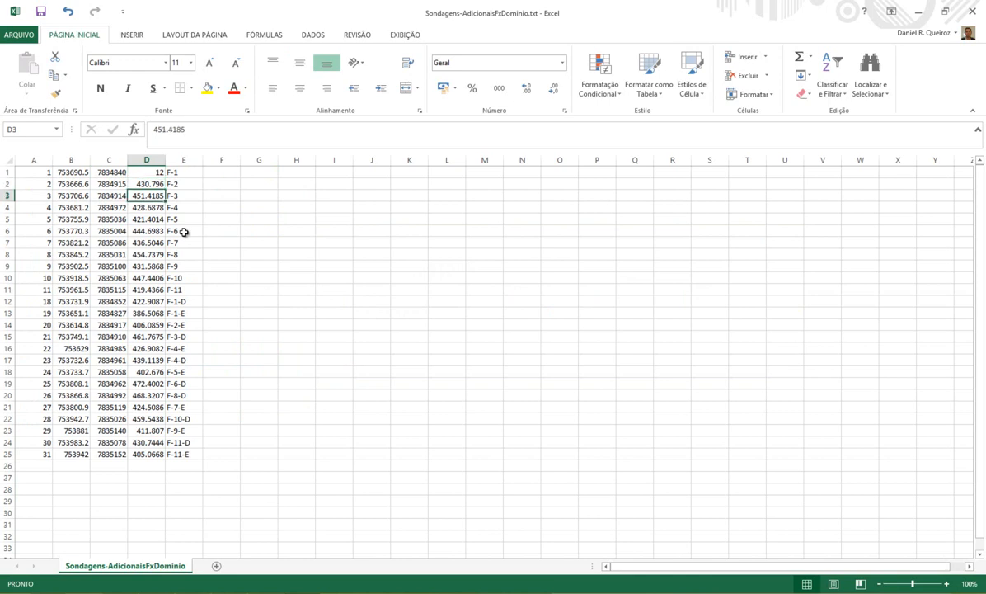
pyautogui.press('Up')
pyautogui.press('Up')
pyautogui.write('23')
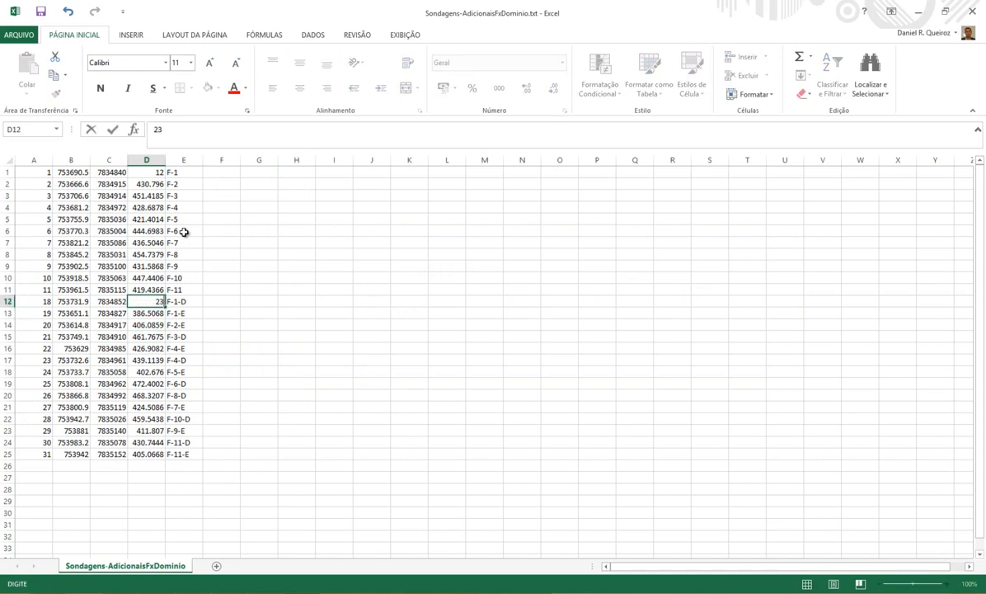
pyautogui.press('Return')
pyautogui.press('Up')
pyautogui.write('12')
pyautogui.press('Return')
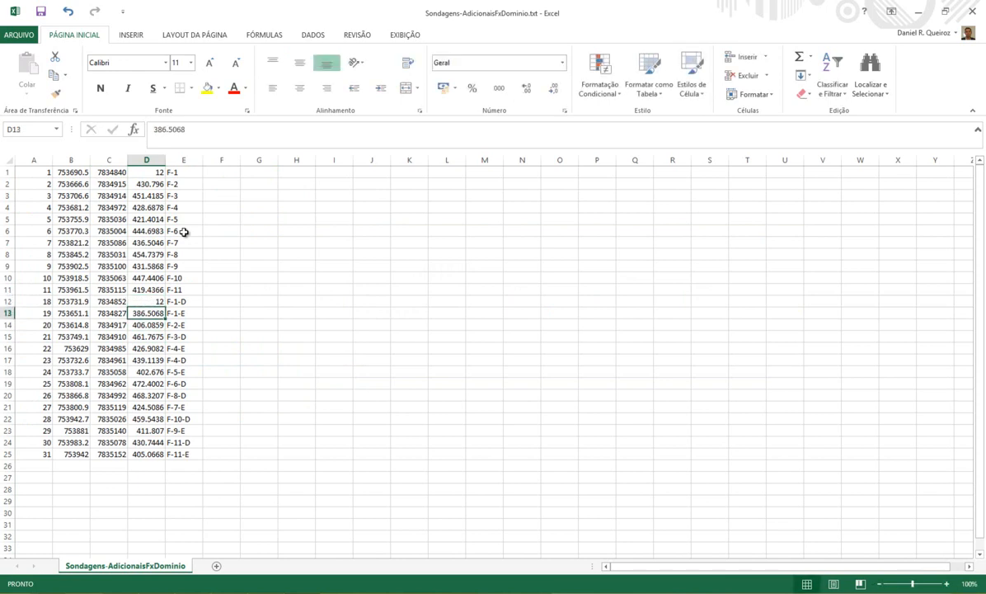
pyautogui.press('Down')
pyautogui.press('Up')
pyautogui.write('12')
pyautogui.press('Return')
# Step: Look up F-2's 3ª CAT depth in Investig_Geotec.xlsx and enter 20 as F-2's column D value in the borehole points workbook
pyautogui.press('Up')
pyautogui.press('Up')
pyautogui.press('Up')
pyautogui.press('Up')
pyautogui.press('Up')
pyautogui.press('Up')
pyautogui.press('Up')
pyautogui.press('Up')
pyautogui.press('Up')
pyautogui.press('Up')
pyautogui.press('Up')
pyautogui.press('Up')
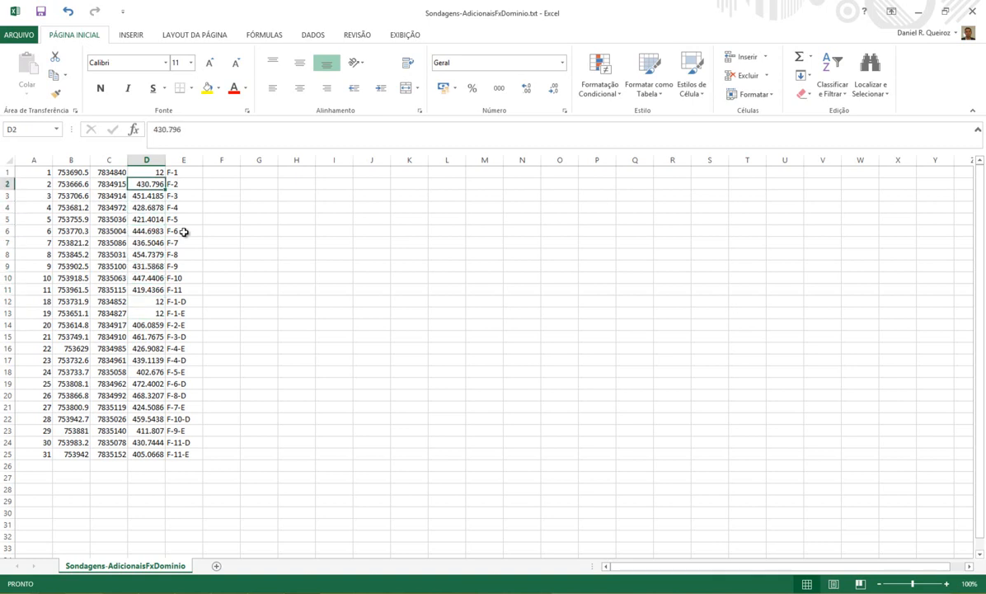
pyautogui.hotkey('alt', 'Tab')
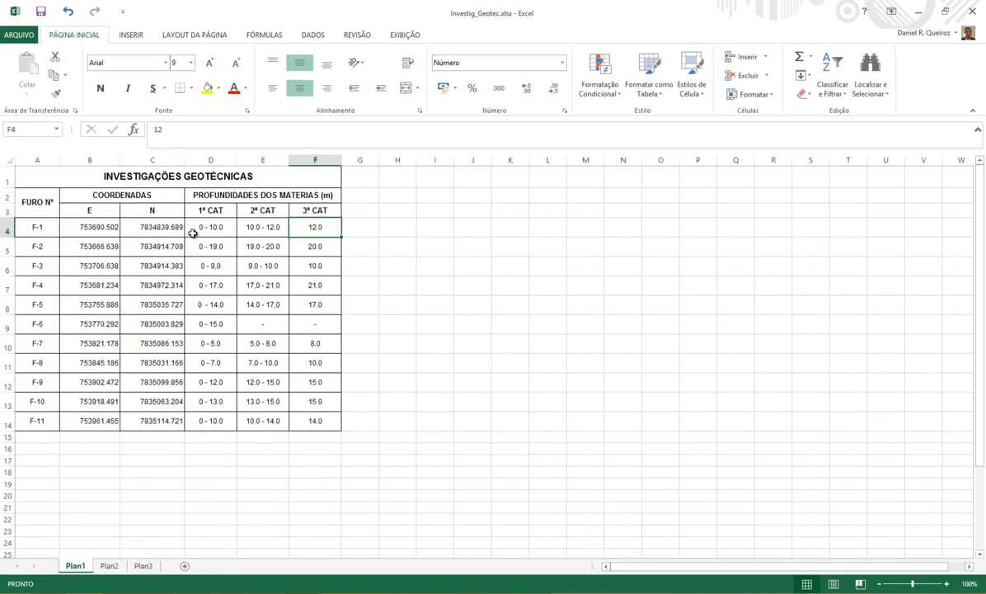
pyautogui.click(314, 246)
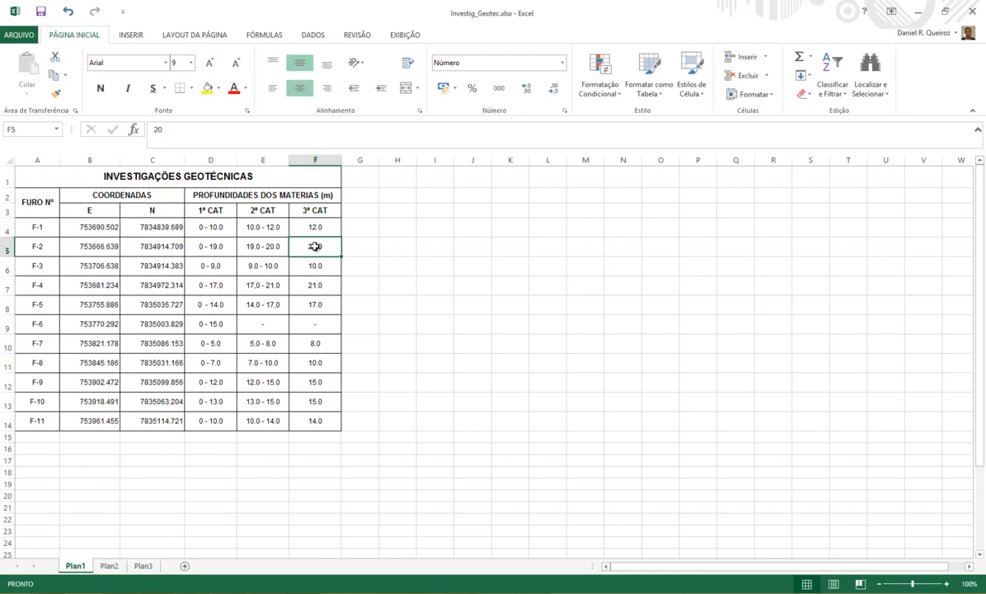
pyautogui.hotkey('alt', 'Tab')
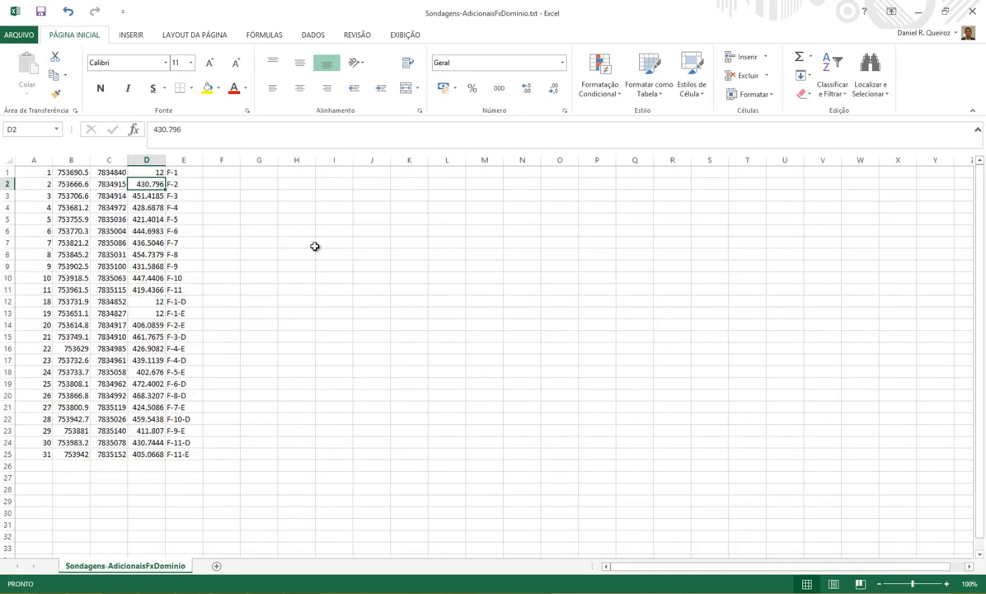
pyautogui.write('20')
pyautogui.press('Return')
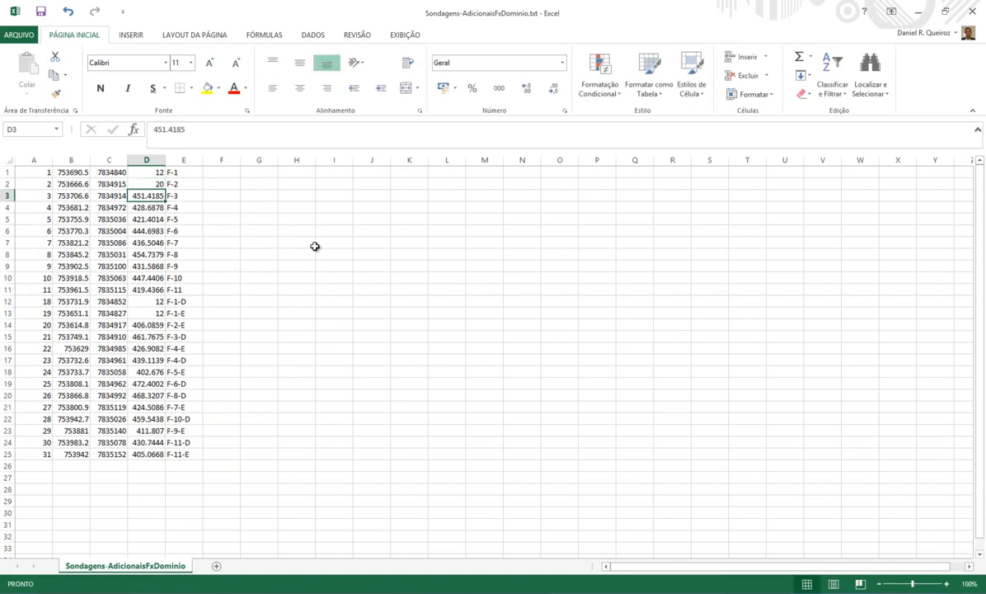
# Step: Set the column D value of the additional borehole F-2-E to 20
pyautogui.press('Down')
pyautogui.press('Down')
pyautogui.press('Down')
pyautogui.press('Down')
pyautogui.press('Down')
pyautogui.press('Down')
pyautogui.press('Down')
pyautogui.press('Down')
pyautogui.press('Down')
pyautogui.press('Down')
pyautogui.press('Down')
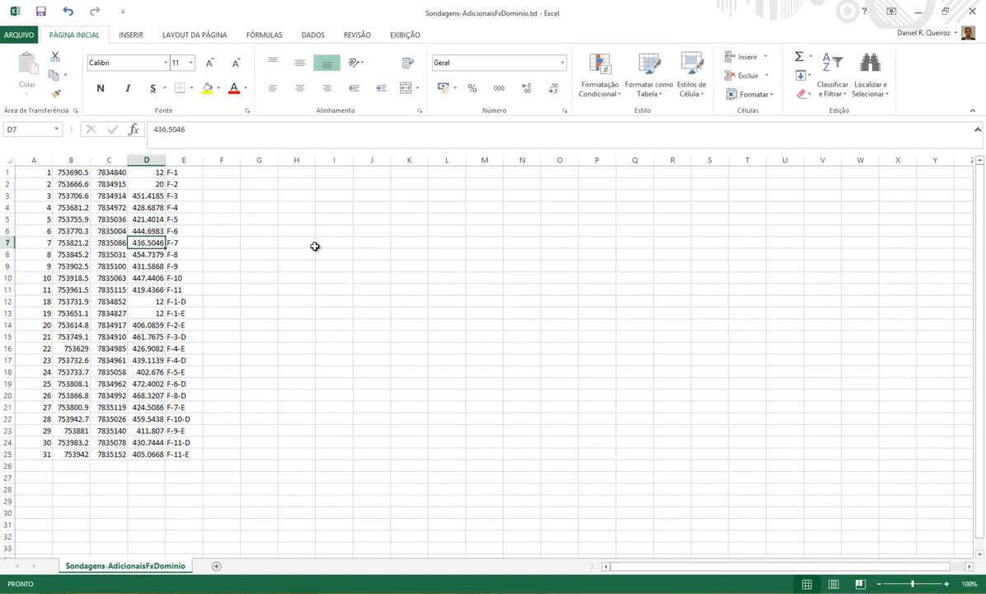
pyautogui.write('20')
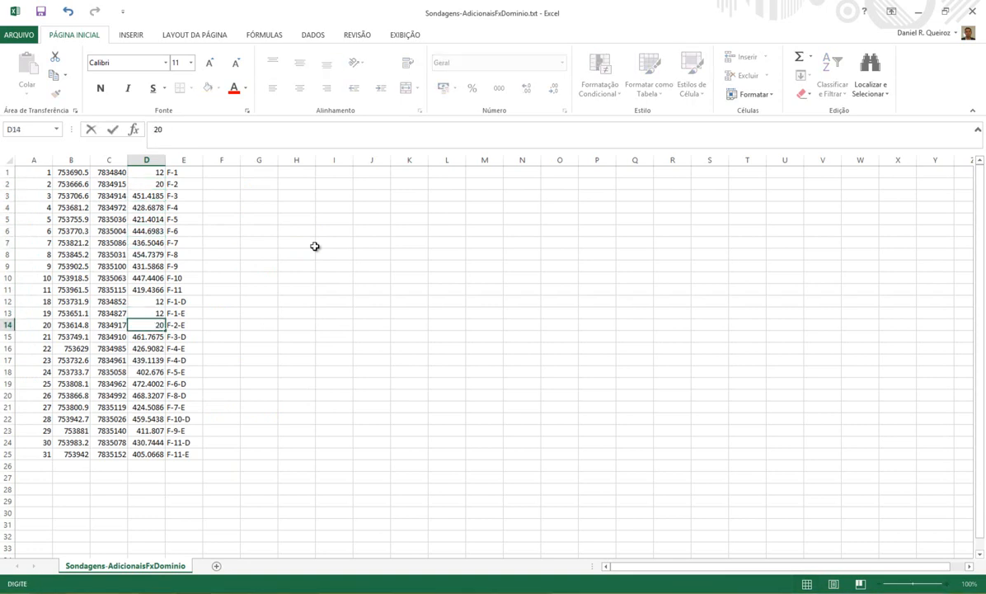
pyautogui.press('Return')
# Step: Look up F-3's 3ª CAT depth in Investig_Geotec.xlsx and enter 10 as F-3's column D value in the borehole points workbook
pyautogui.press('Up')
pyautogui.press('Up')
pyautogui.press('Up')
pyautogui.press('Up')
pyautogui.press('Up')
pyautogui.press('Up')
pyautogui.press('Up')
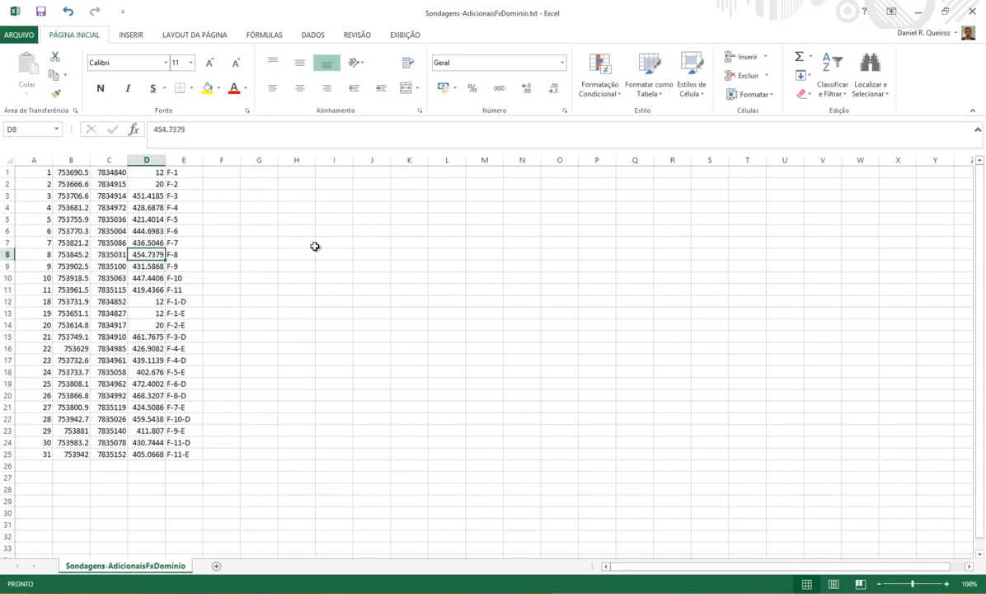
pyautogui.press('Up')
pyautogui.hotkey('alt', 'Tab')
pyautogui.hotkey('alt', 'Tab')
pyautogui.hotkey('alt', 'Tab')
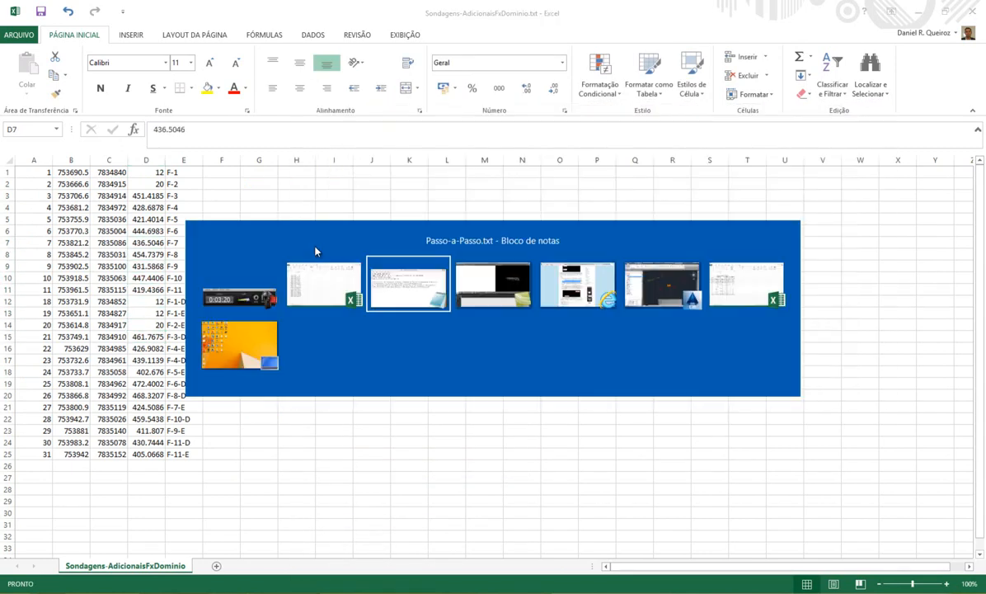
pyautogui.hotkey('alt', 'Tab')
pyautogui.hotkey('alt', 'Tab')
pyautogui.hotkey('alt', 'Tab')
pyautogui.hotkey('alt', 'Tab')
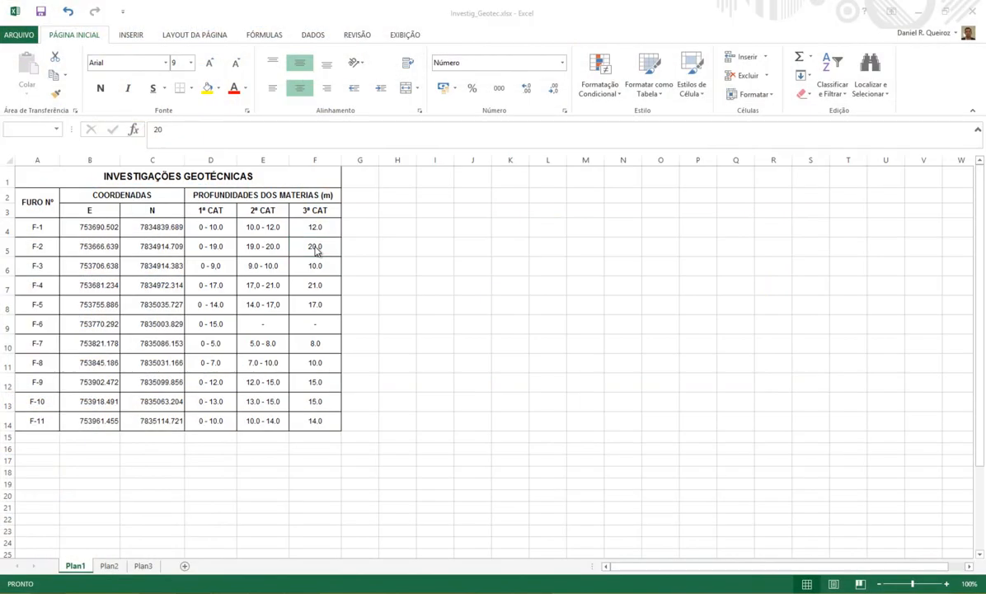
pyautogui.press('Down')
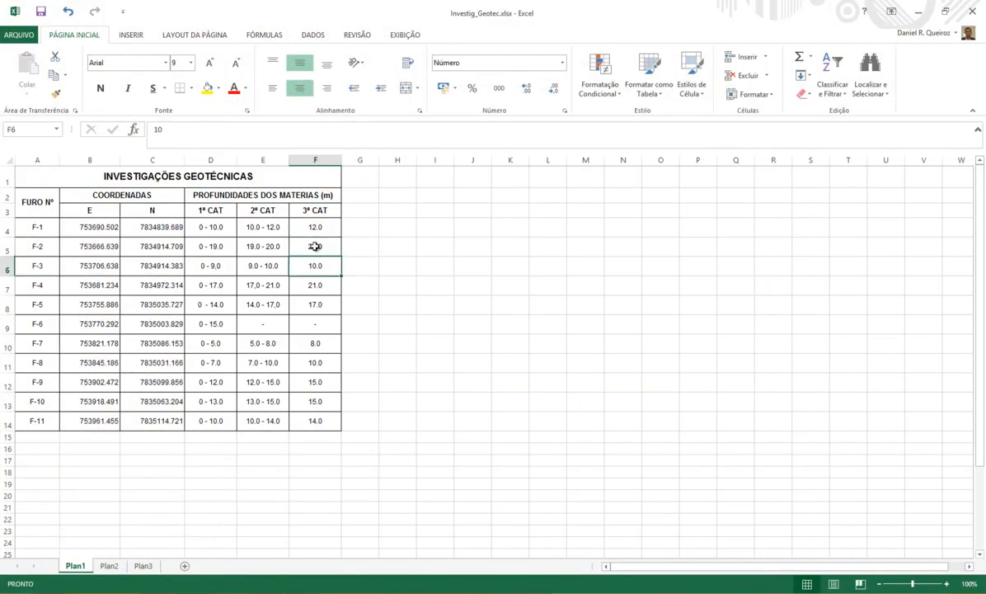
pyautogui.hotkey('alt', 'Tab')
pyautogui.press('Up')
pyautogui.press('Up')
pyautogui.press('Up')
pyautogui.press('Up')
pyautogui.write('10')
pyautogui.press('Return')
# Step: Set the column D value of the additional borehole F-3-D to 10
pyautogui.press('Down')
pyautogui.press('Down')
pyautogui.press('Down')
pyautogui.press('Down')
pyautogui.press('Down')
pyautogui.press('Down')
pyautogui.press('Down')
pyautogui.press('Down')
pyautogui.press('Down')
pyautogui.press('Down')
pyautogui.press('Down')
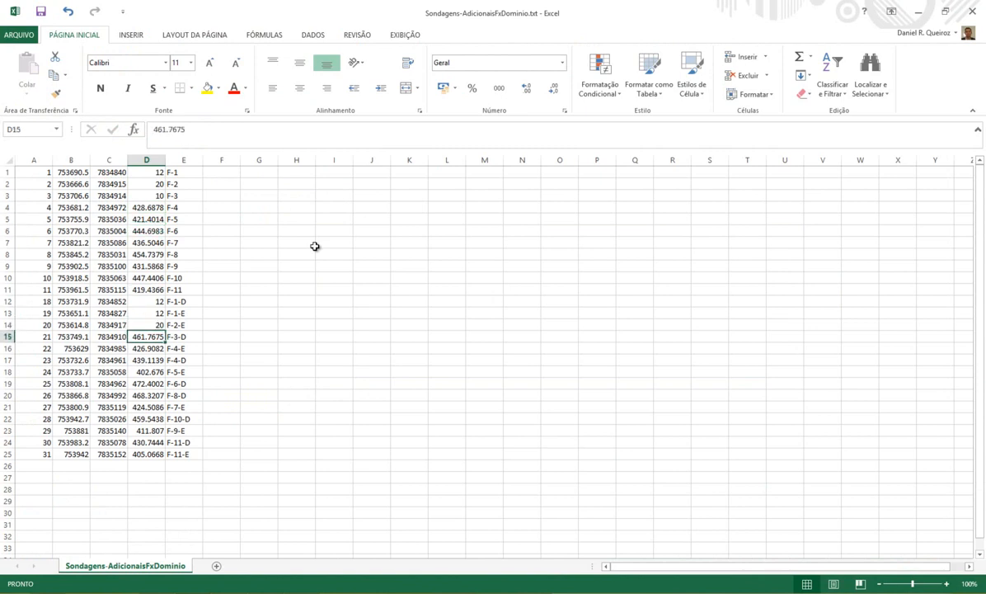
pyautogui.write('10')
pyautogui.hotkey('ctrl', 'Return')
# Step: Look up F-4's 3ª CAT depth in Investig_Geotec.xlsx and enter 21 as F-4's column D value in the borehole points workbook
pyautogui.press('Up')
pyautogui.press('Up')
pyautogui.press('Up')
pyautogui.press('Up')
pyautogui.press('Up')
pyautogui.press('Up')
pyautogui.press('Up')
pyautogui.press('Up')
pyautogui.press('Up')
pyautogui.press('Up')
pyautogui.press('Up')
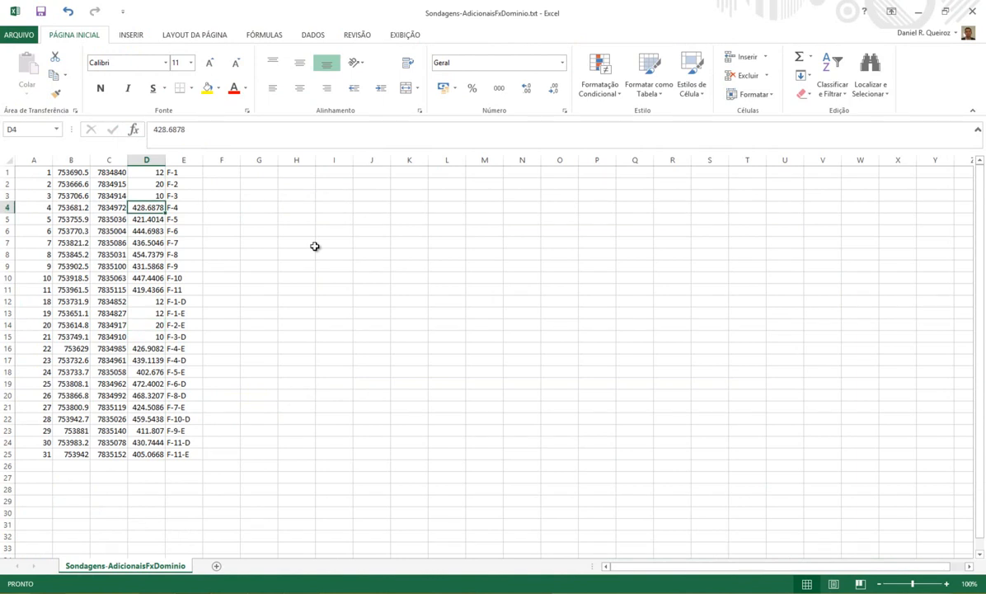
pyautogui.hotkey('alt', 'Tab')
pyautogui.press('Down')
pyautogui.hotkey('alt', 'Tab')
pyautogui.hotkey('alt', 'Tab')
pyautogui.hotkey('alt', 'Tab')
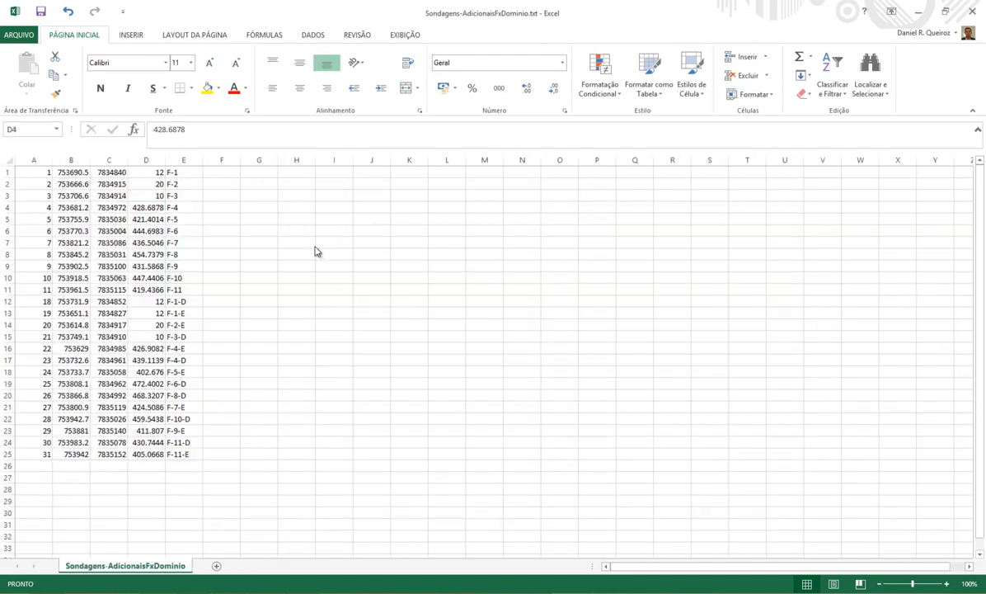
pyautogui.write('21')
pyautogui.press('Return')
# Step: Set the column D values of the additional boreholes F-4-E and F-4-D to 21
pyautogui.press('Return')
pyautogui.press('Down')
pyautogui.press('Down')
pyautogui.press('Down')
pyautogui.press('Down')
pyautogui.press('Down')
pyautogui.press('Down')
pyautogui.press('Down')
pyautogui.press('Down')
pyautogui.press('Down')
pyautogui.press('Down')
pyautogui.press('Down')
pyautogui.press('Down')
pyautogui.press('Down')
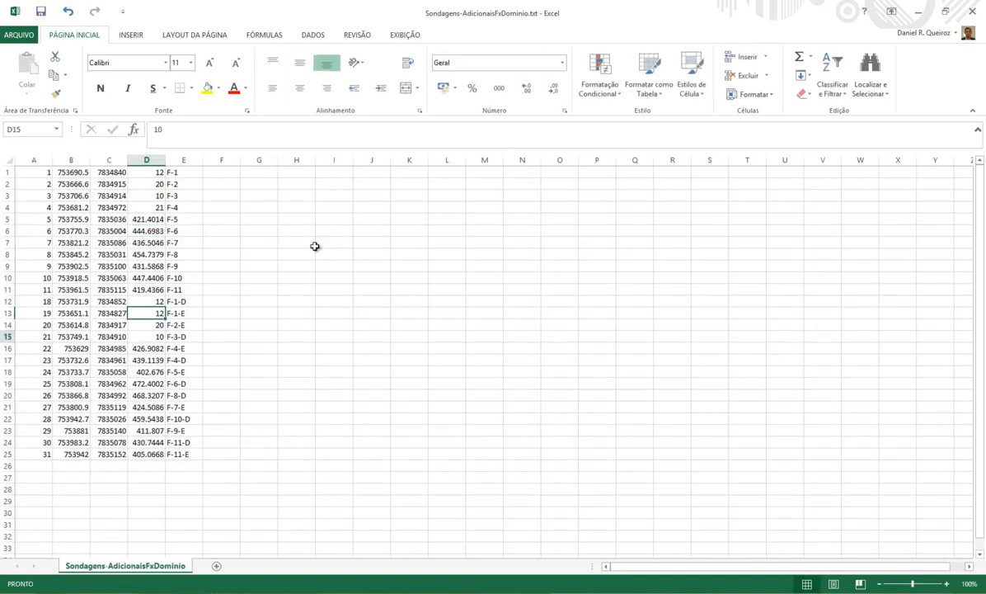
pyautogui.press('Up')
pyautogui.press('Up')
pyautogui.press('Up')
pyautogui.write('21')
pyautogui.press('Return')
pyautogui.write('21')
pyautogui.press('Return')
# Step: Look up F-5's 3ª CAT depth in Investig_Geotec.xlsx and enter 17 as F-5's column D value in the borehole points workbook
pyautogui.press('Up')
pyautogui.press('Up')
pyautogui.press('Up')
pyautogui.press('Up')
pyautogui.press('Up')
pyautogui.press('Up')
pyautogui.press('Up')
pyautogui.press('Up')
pyautogui.press('Up')
pyautogui.press('Up')
pyautogui.press('Up')
pyautogui.press('Up')
pyautogui.press('Up')
pyautogui.press('Up')
pyautogui.press('Up')
pyautogui.press('Up')
pyautogui.press('Up')
pyautogui.press('Down')
pyautogui.press('Down')
pyautogui.press('Down')
pyautogui.press('Down')
pyautogui.hotkey('alt', 'Tab')
pyautogui.press('Down')
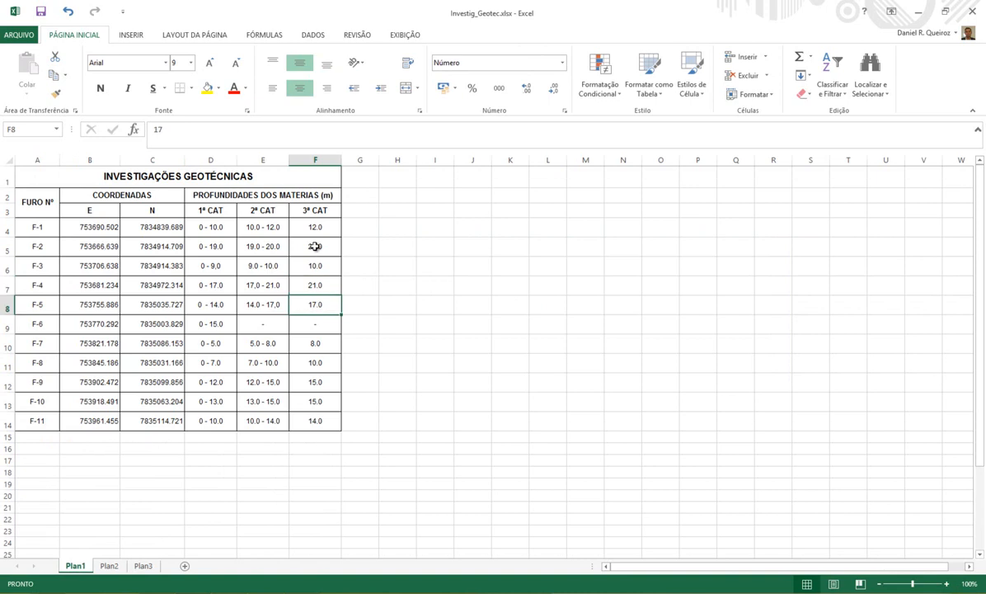
pyautogui.hotkey('alt', 'Tab')
pyautogui.press('Down')
pyautogui.press('Up')
pyautogui.write('1')
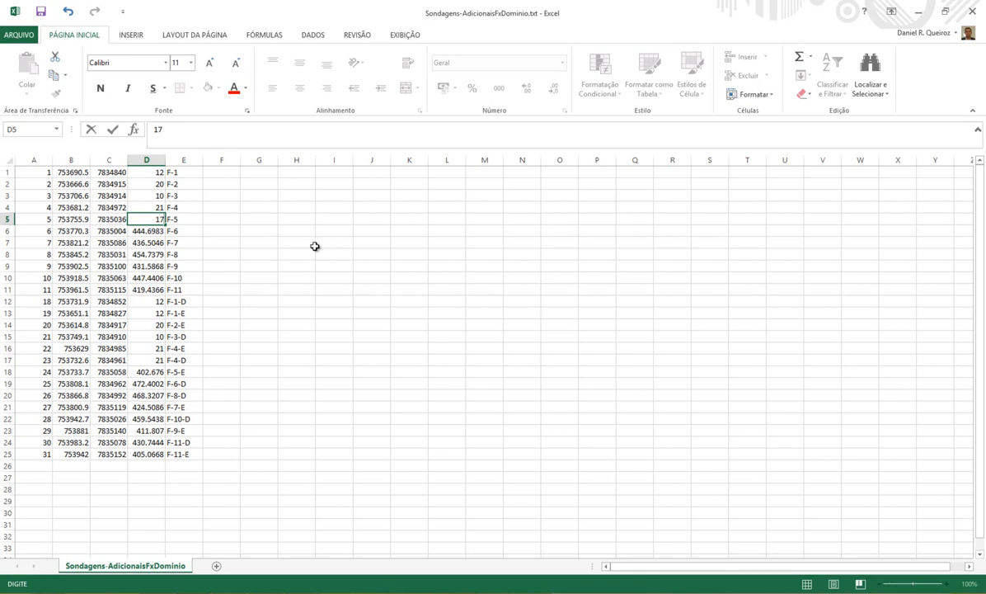
pyautogui.write('7')
pyautogui.press('Return')
# Step: Set the column D value of the additional borehole F-5-E to 17
pyautogui.press('Down')
pyautogui.press('Down')
pyautogui.press('Down')
pyautogui.press('Down')
pyautogui.press('Down')
pyautogui.press('Down')
pyautogui.press('Down')
pyautogui.press('Down')
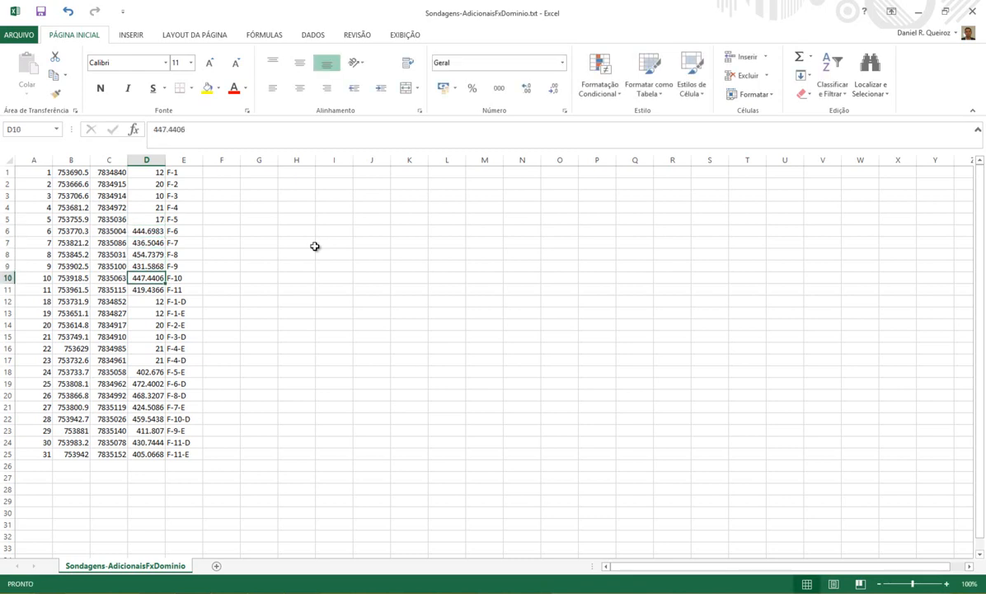
pyautogui.press('Down')
pyautogui.press('Down')
pyautogui.press('Down')
pyautogui.press('Down')
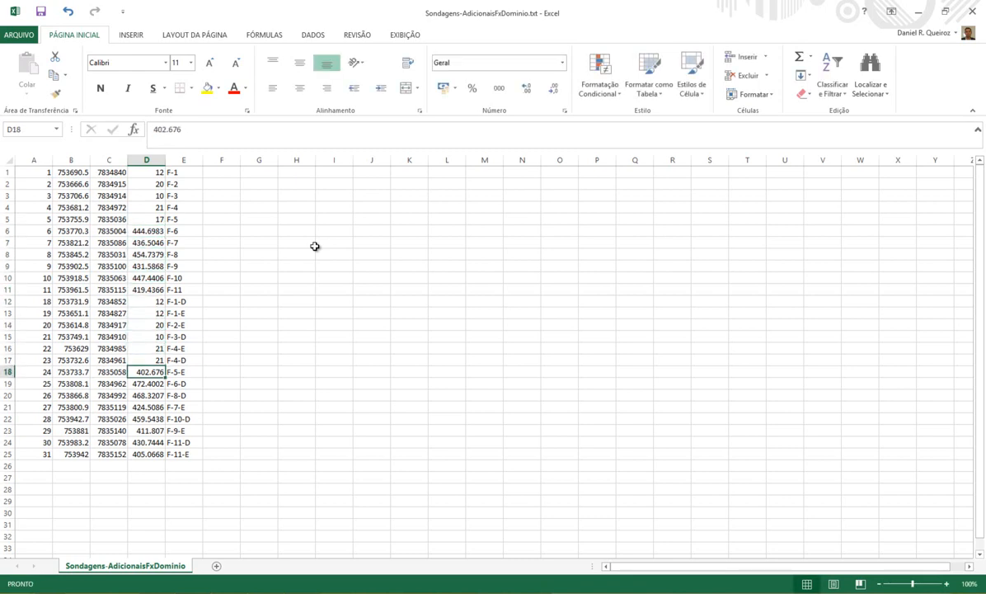
pyautogui.write('17')
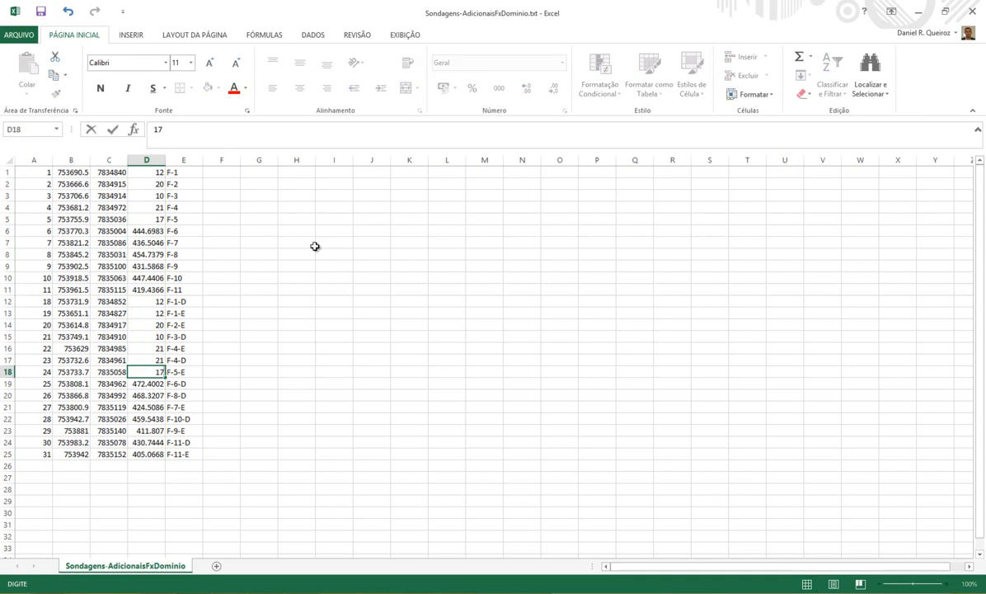
pyautogui.press('Return')
pyautogui.press('Up')
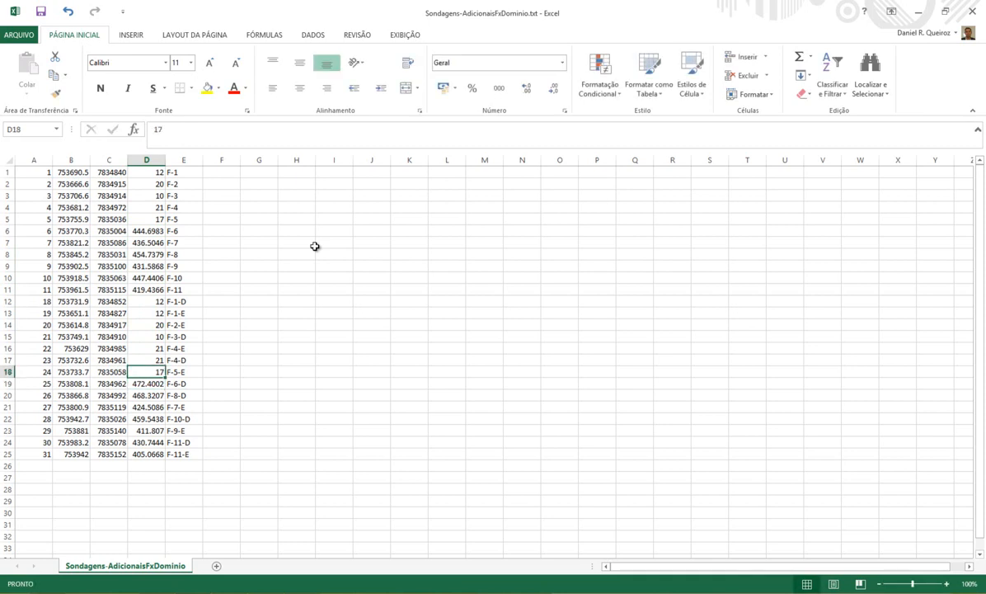
# Step: Check F-6's material depths in Investig_Geotec.xlsx and enter 17 as F-6's column D value in the borehole points workbook
pyautogui.hotkey('alt', 'Tab')
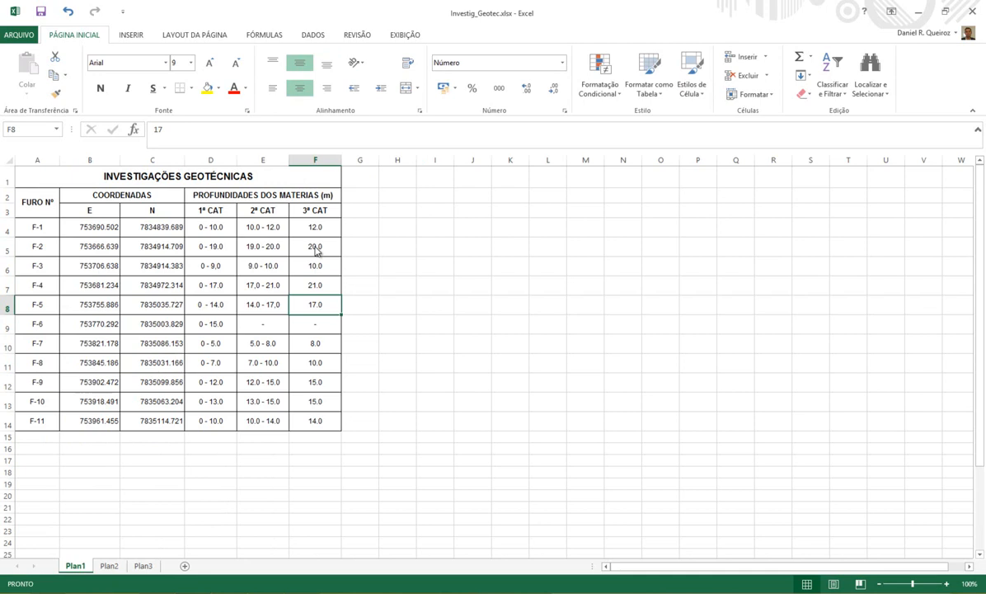
pyautogui.press('Left')
pyautogui.press('Down')
pyautogui.press('Left')
pyautogui.press('Right')
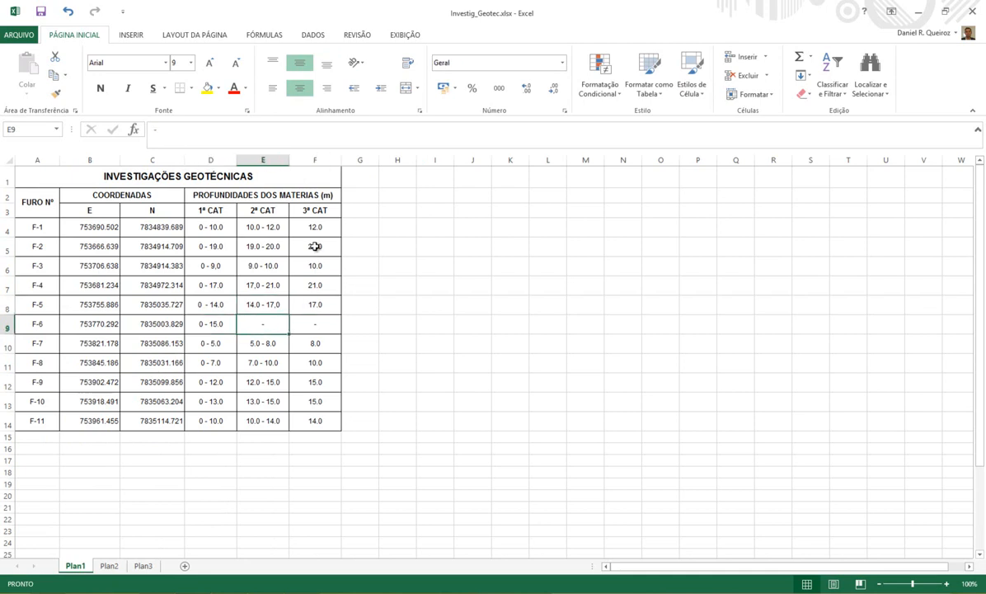
pyautogui.press('Right')
pyautogui.press('Left')
pyautogui.press('Right')
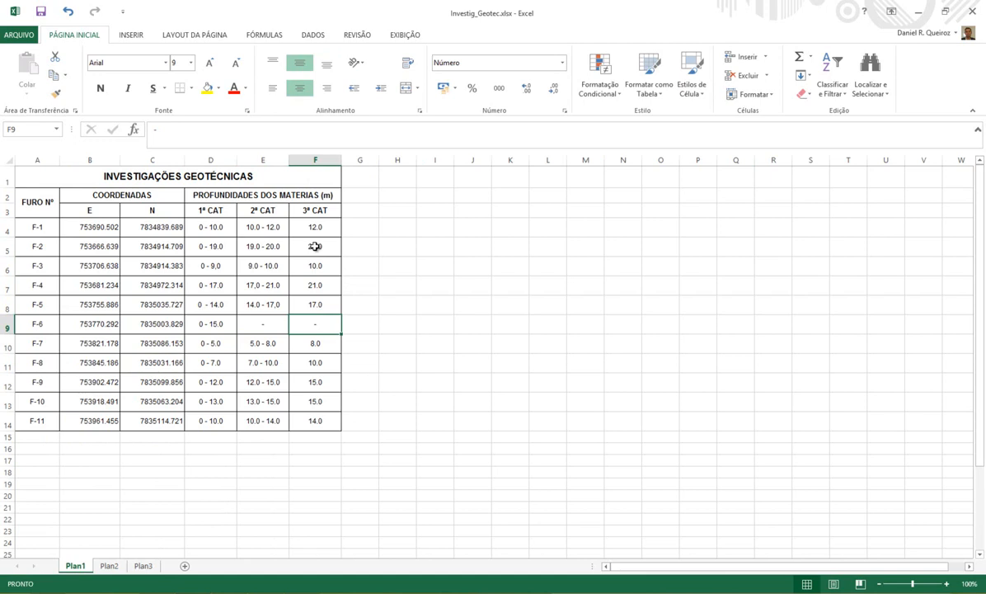
pyautogui.hotkey('alt', 'Tab')
pyautogui.press('Up')
pyautogui.press('Up')
pyautogui.press('Up')
pyautogui.press('Up')
pyautogui.press('Up')
pyautogui.press('Up')
pyautogui.press('Up')
pyautogui.press('Up')
pyautogui.press('Up')
pyautogui.press('Up')
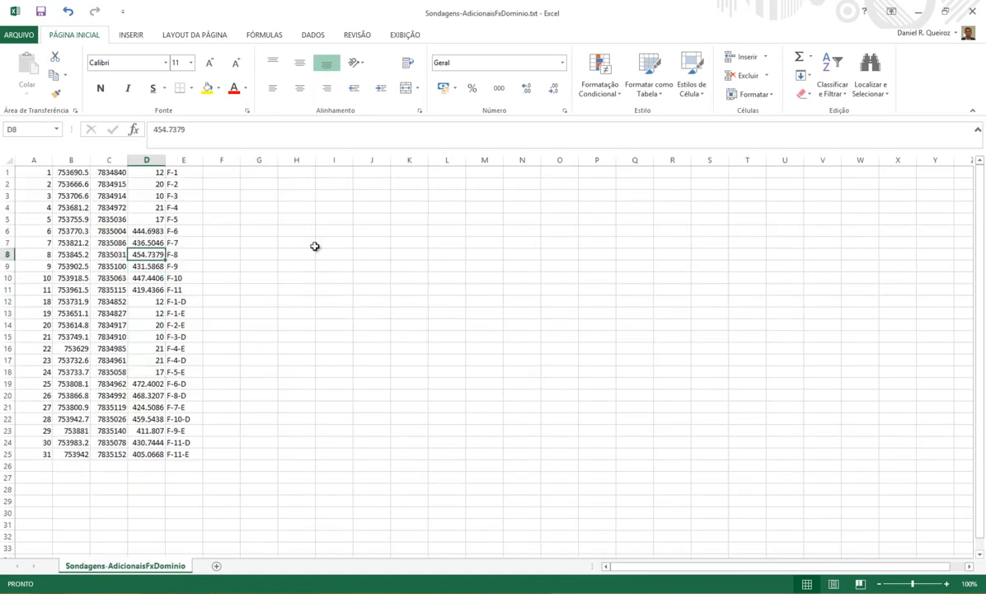
pyautogui.hotkey('alt', 'Tab')
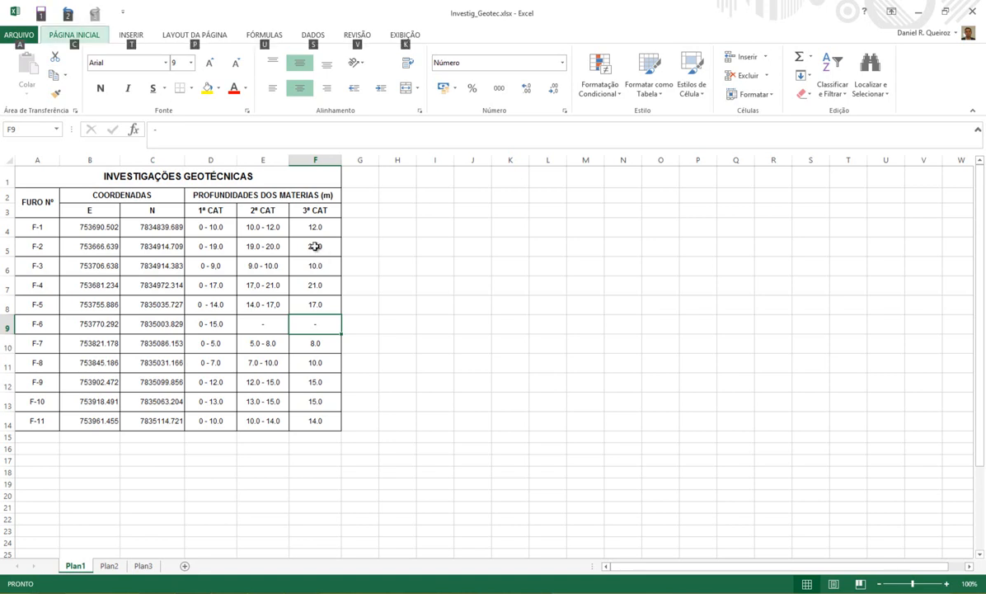
pyautogui.hotkey('alt', 'Tab')
pyautogui.press('Up')
pyautogui.press('Up')
pyautogui.write('17')
pyautogui.press('Return')
# Step: Set the column D value of the additional borehole F-6-D to 17
pyautogui.press('Down')
pyautogui.press('Down')
pyautogui.press('Down')
pyautogui.press('Down')
pyautogui.press('Down')
pyautogui.press('Down')
pyautogui.press('Down')
pyautogui.press('Down')
pyautogui.press('Down')
pyautogui.press('Down')
pyautogui.press('Down')
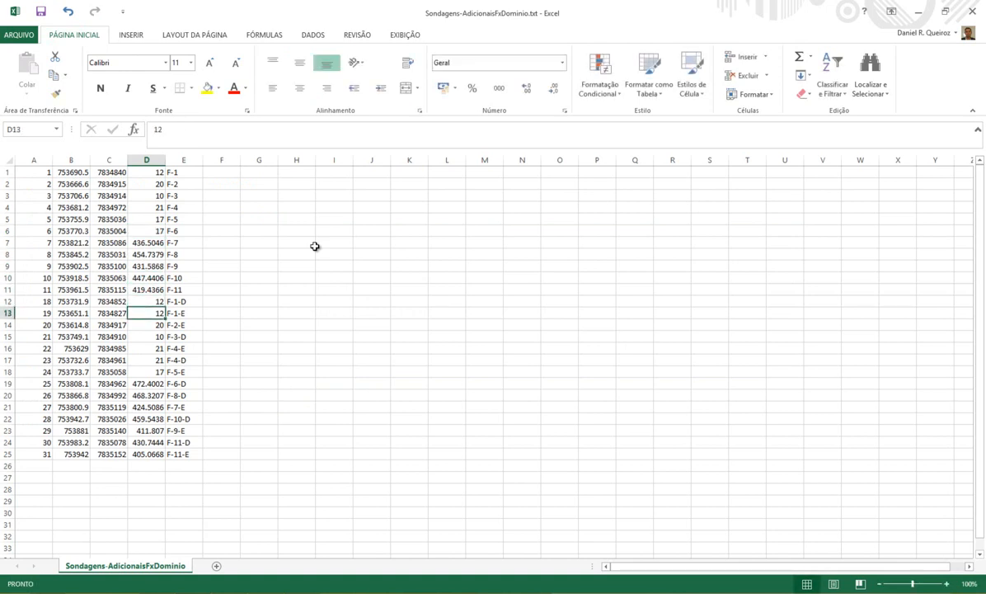
pyautogui.press('Down')
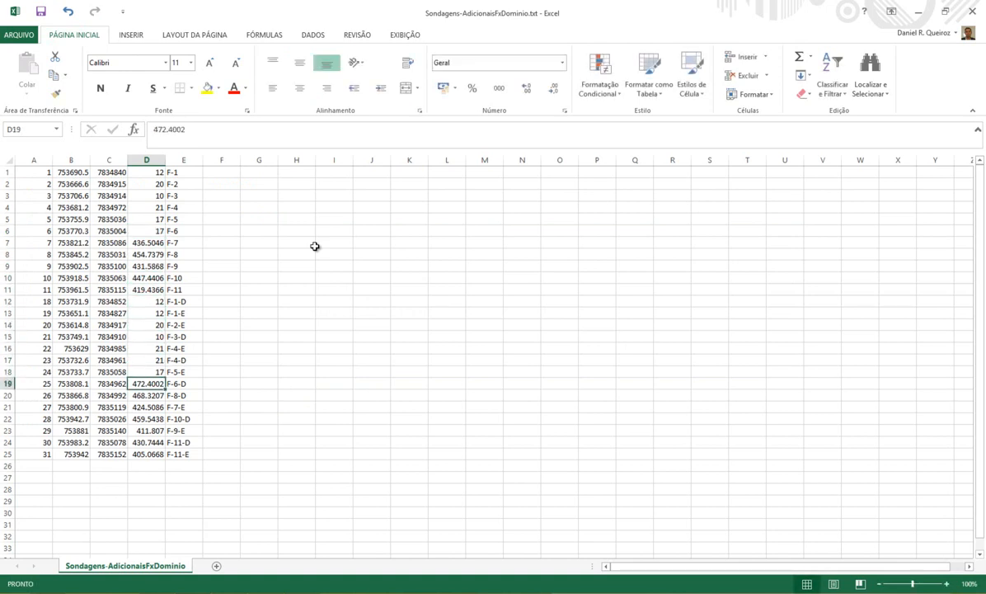
pyautogui.write('17')
pyautogui.press('Up')
# Step: Look up F-7's 3ª CAT depth in Investig_Geotec.xlsx and enter 8 as F-7's column D value in the borehole points workbook
pyautogui.press('Up')
pyautogui.press('Up')
pyautogui.press('Up')
pyautogui.press('Up')
pyautogui.press('Up')
pyautogui.press('Up')
pyautogui.press('Up')
pyautogui.press('Up')
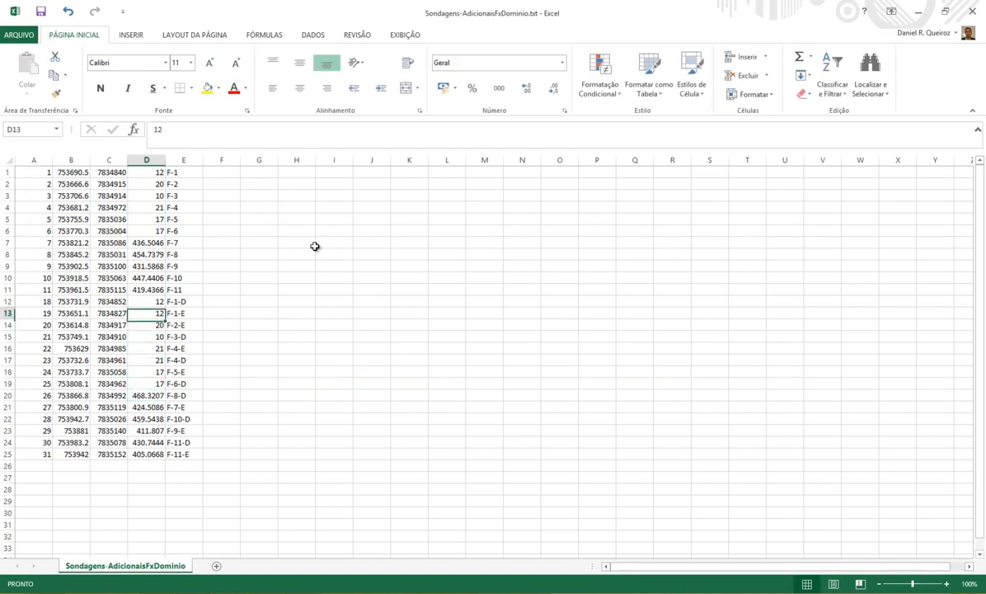
pyautogui.hotkey('alt', 'Tab')
pyautogui.press('Down')
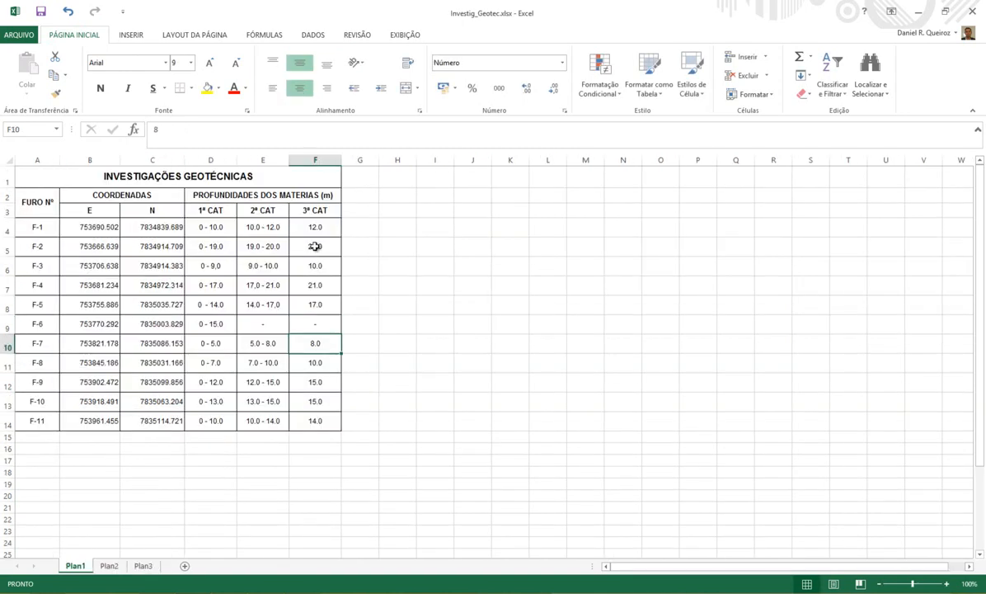
pyautogui.hotkey('alt', 'Tab')
pyautogui.press('Up')
pyautogui.press('Up')
pyautogui.press('Up')
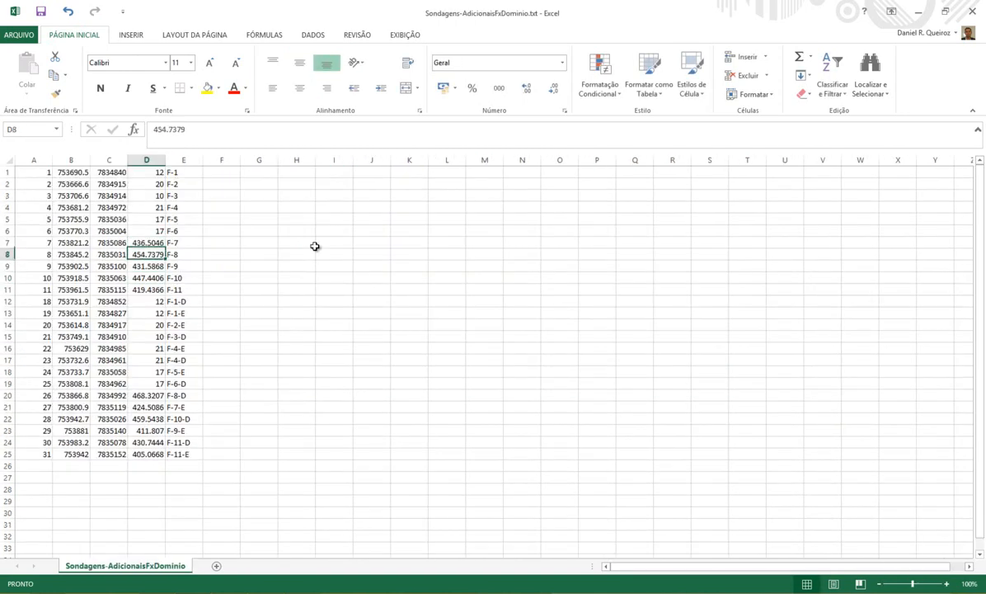
pyautogui.write('8')
pyautogui.press('Return')
# Step: Set the column D value of the additional borehole F-7-E to 8
pyautogui.press('Down')
pyautogui.press('Down')
pyautogui.press('Down')
pyautogui.press('Down')
pyautogui.press('Down')
pyautogui.press('Down')
pyautogui.press('Down')
pyautogui.press('Down')
pyautogui.press('Down')
pyautogui.press('Down')
pyautogui.press('Down')
pyautogui.press('Down')
pyautogui.press('Down')
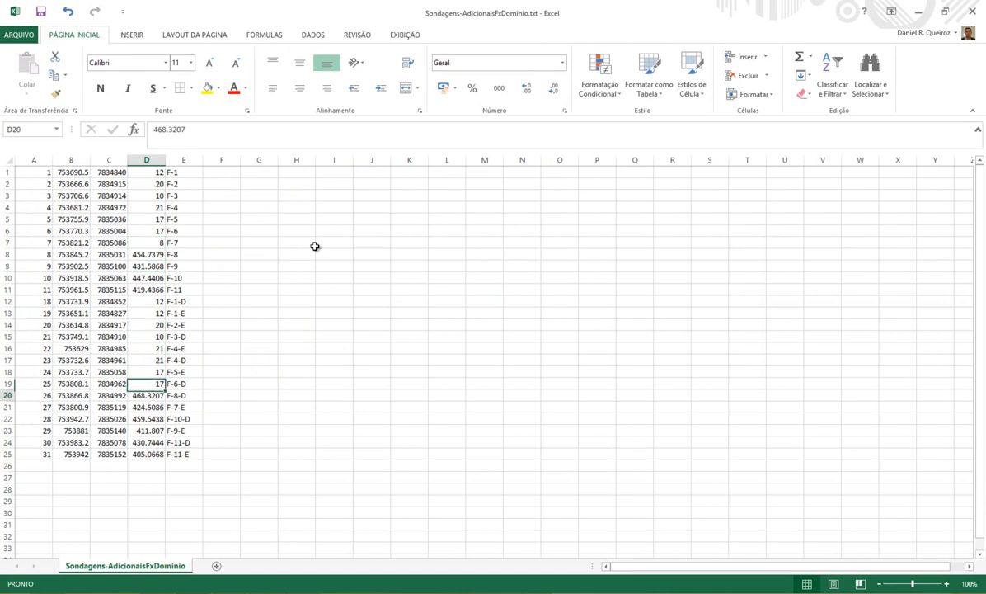
pyautogui.write('8')
pyautogui.press('Return')
# Step: Look up F-8's 3ª CAT depth in Investig_Geotec.xlsx and enter 10 as the column D value of the additional borehole F-8-D
pyautogui.hotkey('alt', 'Tab')
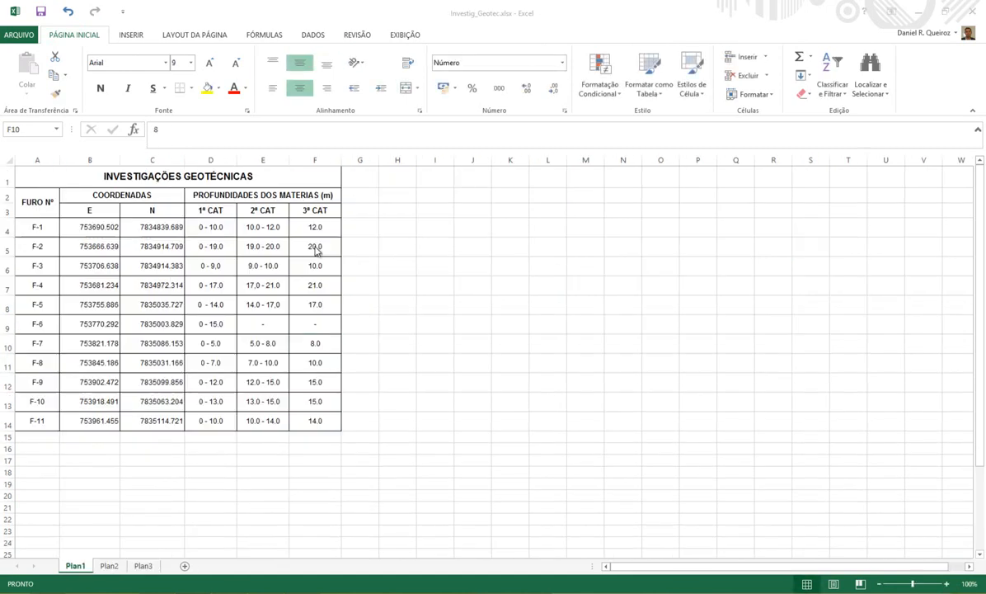
pyautogui.hotkey('alt', 'Tab')
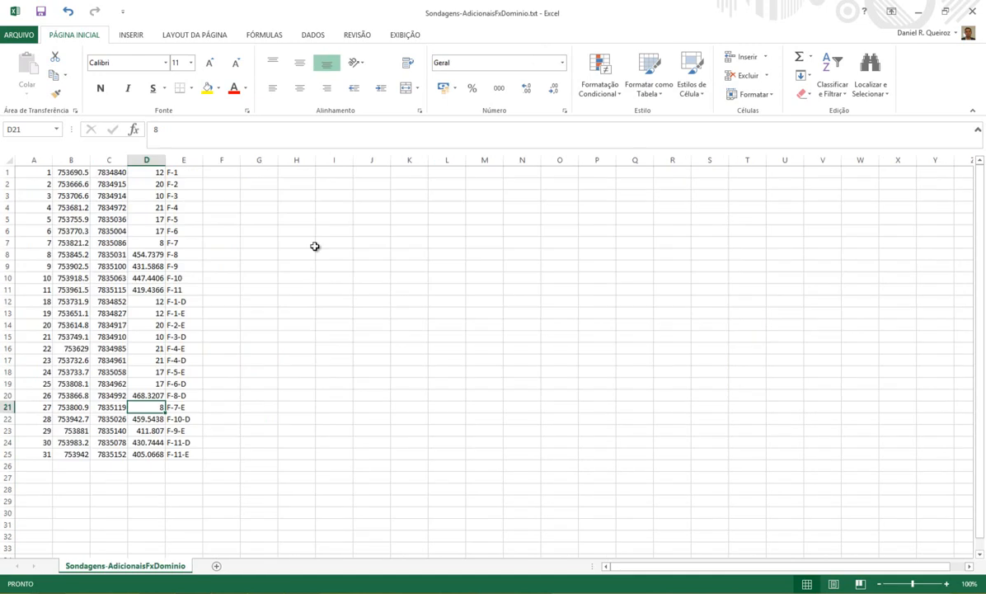
pyautogui.press('Up')
pyautogui.write('10')
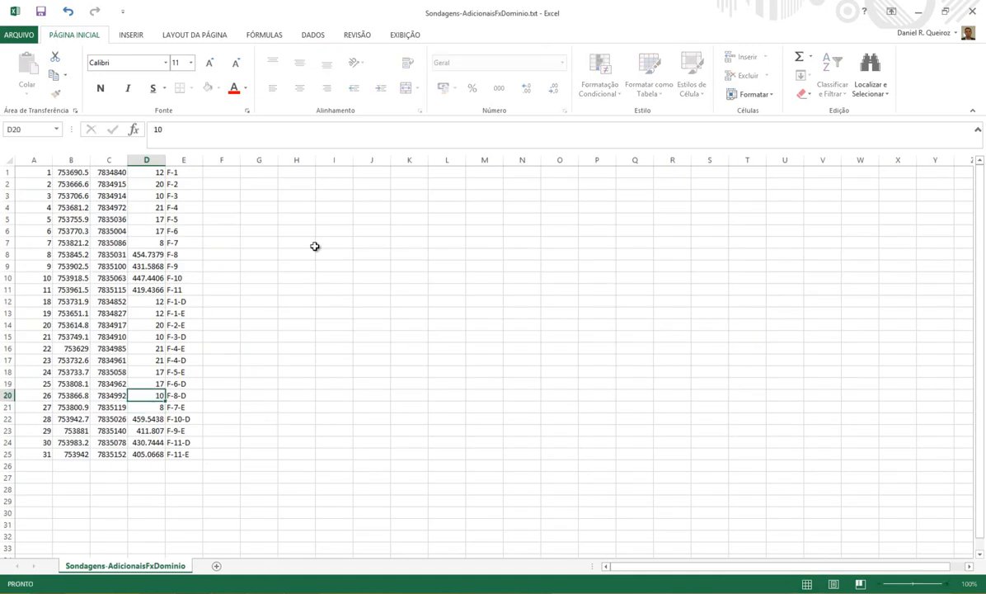
pyautogui.press('Up')
# Step: Set F-8's column D value to 10 in the borehole points workbook
pyautogui.press('Up')
pyautogui.press('Up')
pyautogui.press('Up')
pyautogui.press('Up')
pyautogui.press('Up')
pyautogui.press('Up')
pyautogui.press('Up')
pyautogui.press('Up')
pyautogui.press('Up')
pyautogui.press('Up')
pyautogui.press('Up')
pyautogui.press('Up')
pyautogui.press('Down')
pyautogui.write('10')
pyautogui.press('Down')
# Step: Look up F-9's 3ª CAT depth in Investig_Geotec.xlsx and enter 15 as F-9's column D value in the borehole points workbook
pyautogui.hotkey('alt', 'Tab')
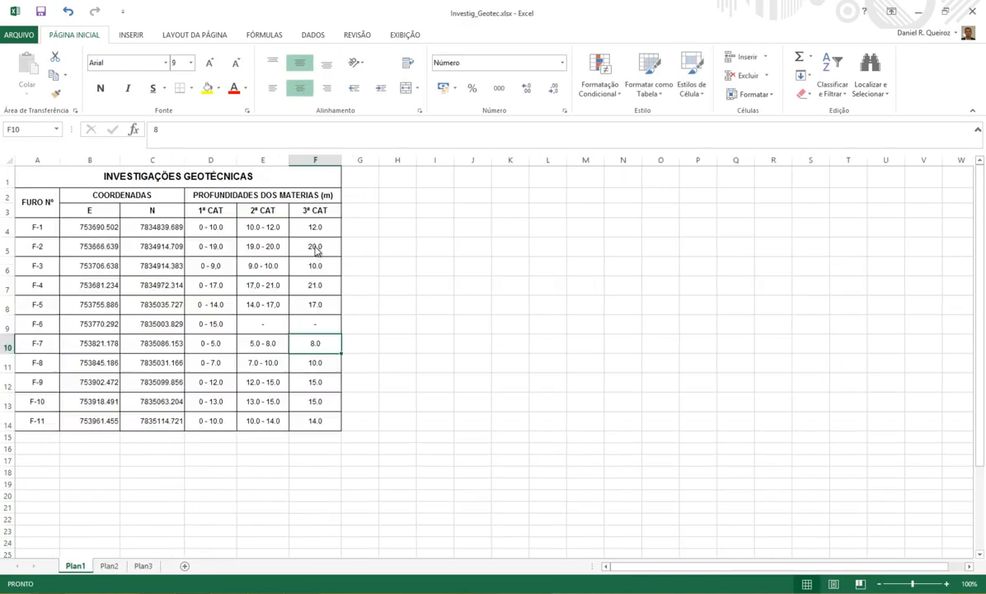
pyautogui.press('Down')
pyautogui.hotkey('alt', 'Tab')
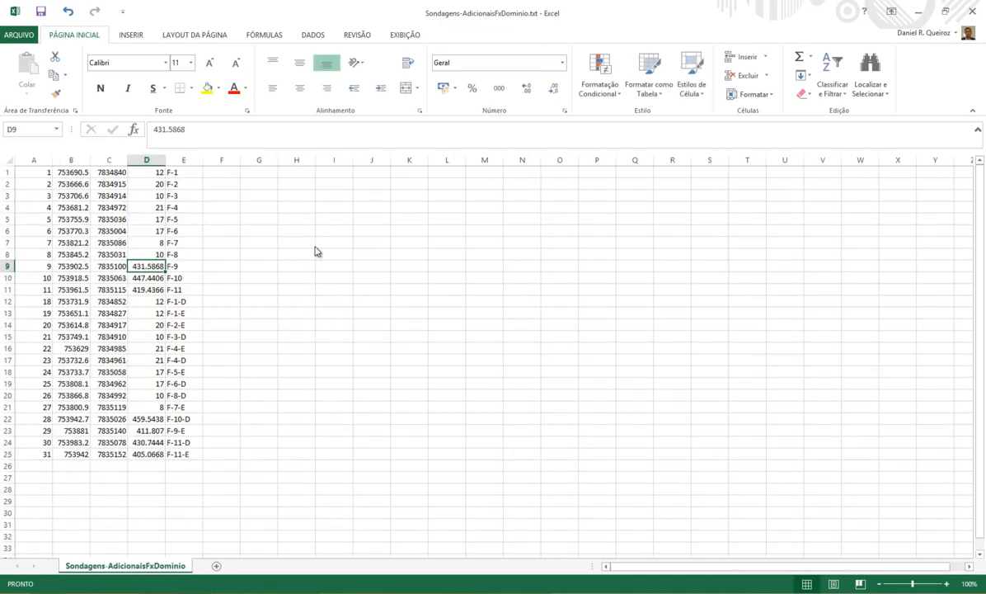
pyautogui.write('1')
pyautogui.press('Return')
# Step: Set the column D value of the additional borehole F-9-E to 15
pyautogui.press('Down')
pyautogui.press('Down')
pyautogui.press('Down')
pyautogui.press('Down')
pyautogui.press('Down')
pyautogui.press('Down')
pyautogui.press('Down')
pyautogui.press('Down')
pyautogui.press('Down')
pyautogui.press('Down')
pyautogui.press('Down')
pyautogui.press('Down')
pyautogui.press('Down')
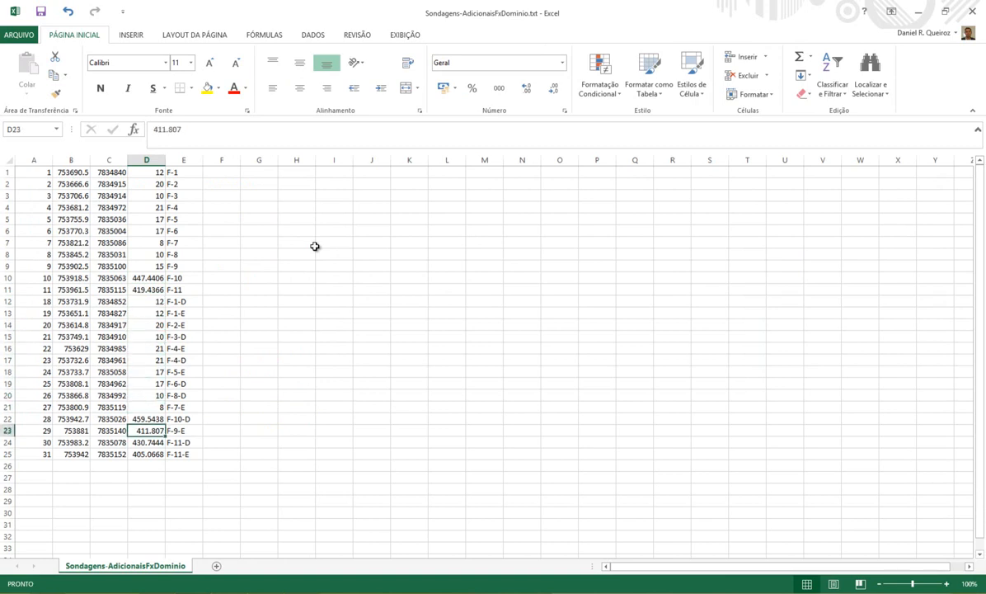
pyautogui.write('15')
# Step: Look up F-10's 3ª CAT depth in Investig_Geotec.xlsx and enter 15 as F-10's column D value in the borehole points workbook
pyautogui.press('Up')
pyautogui.press('Up')
pyautogui.press('Up')
pyautogui.press('Up')
pyautogui.press('Up')
pyautogui.press('Up')
pyautogui.press('Up')
pyautogui.press('Up')
pyautogui.press('Up')
pyautogui.press('Up')
pyautogui.press('Up')
pyautogui.press('Up')
pyautogui.press('Up')
pyautogui.press('Up')
pyautogui.press('Up')
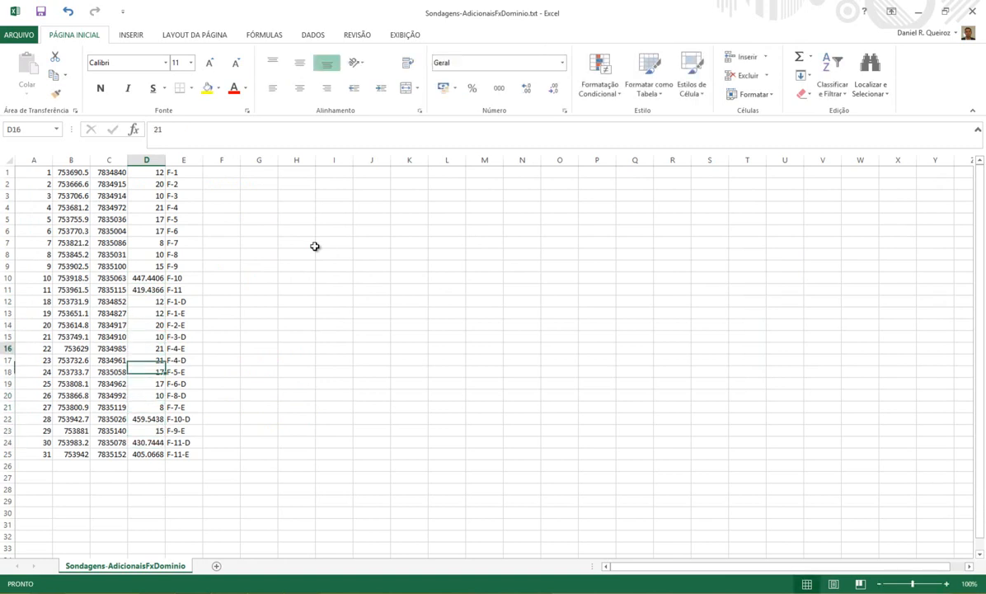
pyautogui.press('Down')
pyautogui.press('Down')
pyautogui.hotkey('alt', 'Tab')
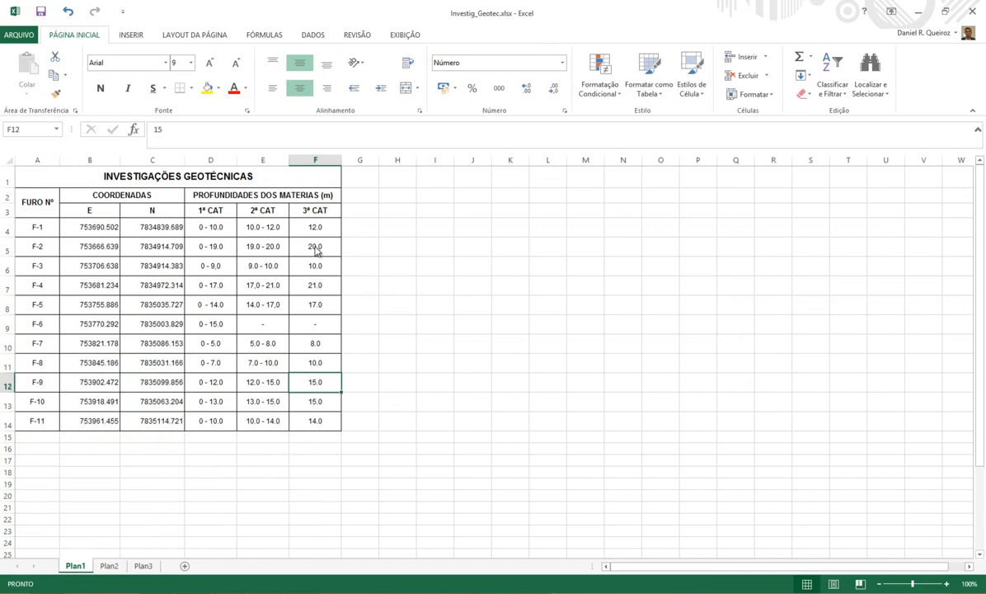
pyautogui.hotkey('alt', 'Tab')
pyautogui.write('15')
# Step: Set the column D value of the additional borehole F-10-D to 15
pyautogui.press('Down')
pyautogui.press('Down')
pyautogui.press('Down')
pyautogui.press('Down')
pyautogui.press('Down')
pyautogui.press('Down')
pyautogui.press('Down')
pyautogui.press('Down')
pyautogui.press('Down')
pyautogui.press('Down')
pyautogui.press('Down')
pyautogui.press('Down')
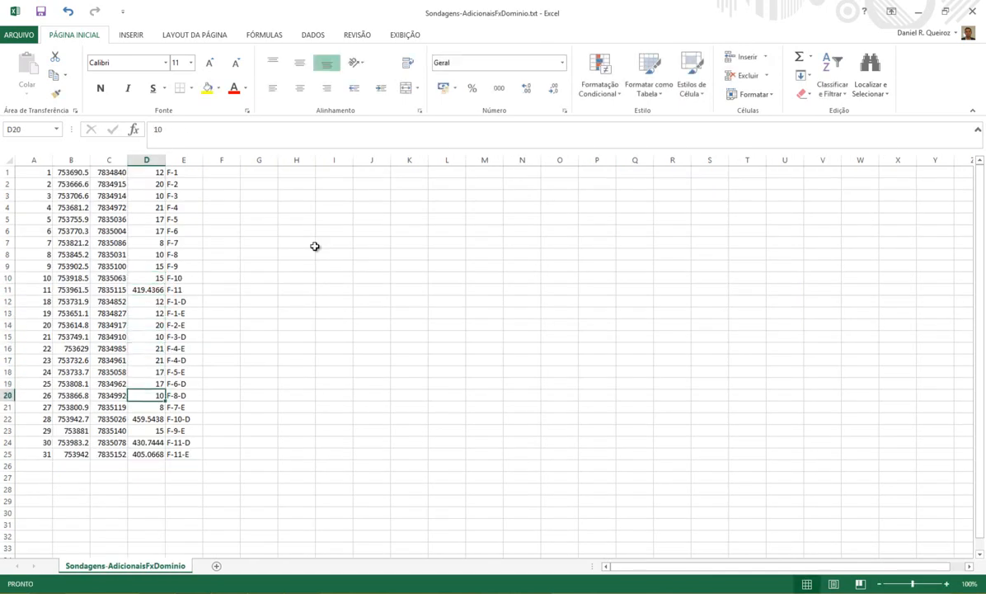
pyautogui.write('15')
pyautogui.press('Down')
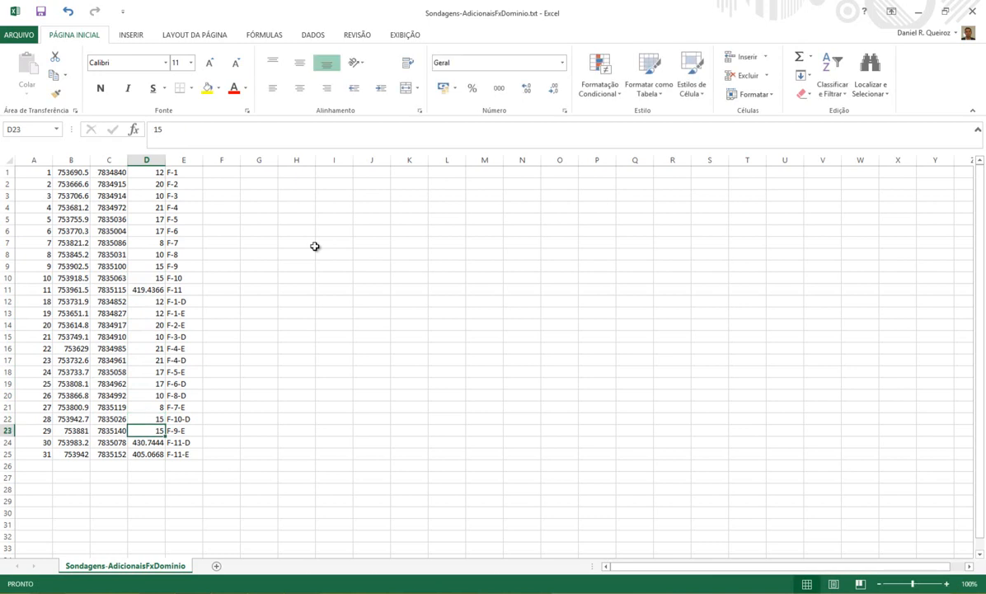
# Step: Look up F-11's 3ª CAT depth in Investig_Geotec.xlsx and enter 14 as F-11's column D value in the borehole points workbook
pyautogui.hotkey('alt', 'Tab')
pyautogui.hotkey('alt', 'Tab')
pyautogui.press('Up')
pyautogui.press('Up')
pyautogui.press('Up')
pyautogui.press('Up')
pyautogui.press('Up')
pyautogui.press('Up')
pyautogui.press('Up')
pyautogui.press('Up')
pyautogui.press('Up')
pyautogui.press('Up')
pyautogui.press('Up')
pyautogui.press('Up')
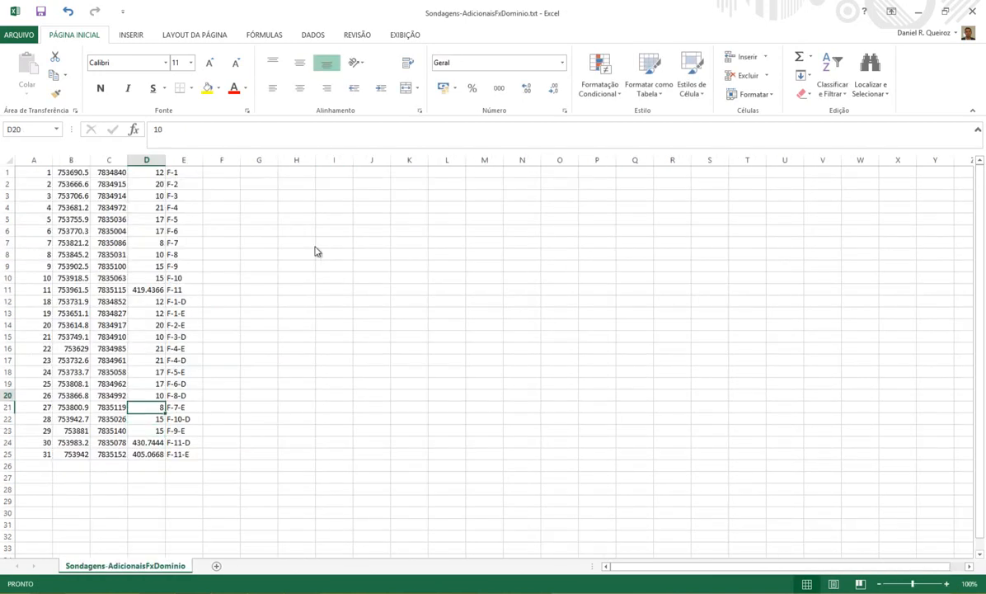
pyautogui.write('14')
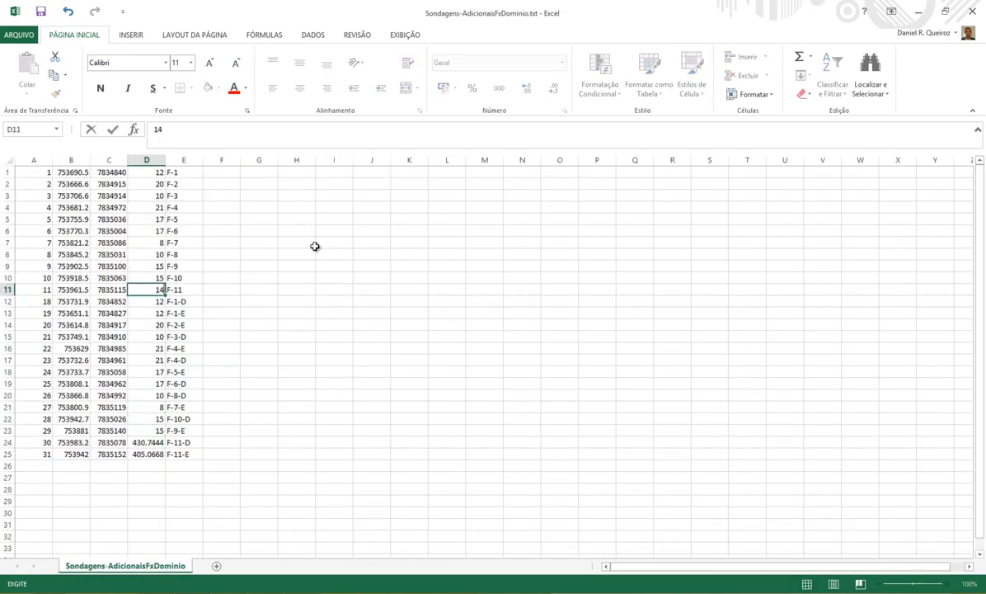
# Step: Set the column D values of the additional boreholes F-11-D and F-11-E to 14
pyautogui.press('Down')
pyautogui.press('Down')
pyautogui.press('Down')
pyautogui.press('Down')
pyautogui.press('Down')
pyautogui.press('Down')
pyautogui.press('Down')
pyautogui.press('Down')
pyautogui.press('Down')
pyautogui.press('Down')
pyautogui.press('Down')
pyautogui.press('Down')
pyautogui.press('Down')
pyautogui.write('14')
pyautogui.press('Down')
pyautogui.write('14')
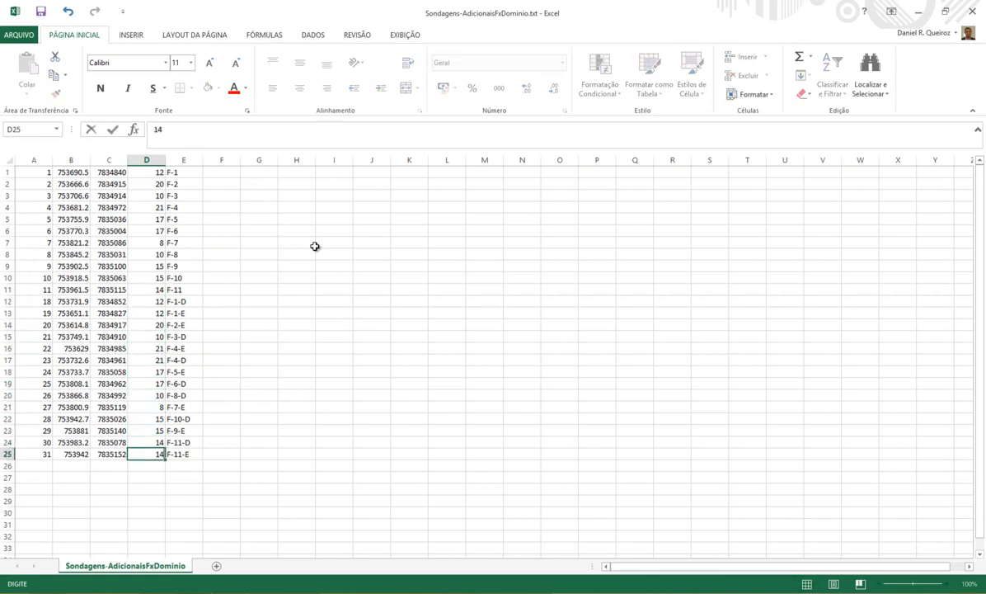
pyautogui.press('Down')
# Step: Review the depths entered in column D from the last borehole row back up to F-1
pyautogui.press('Up')
pyautogui.press('Up')
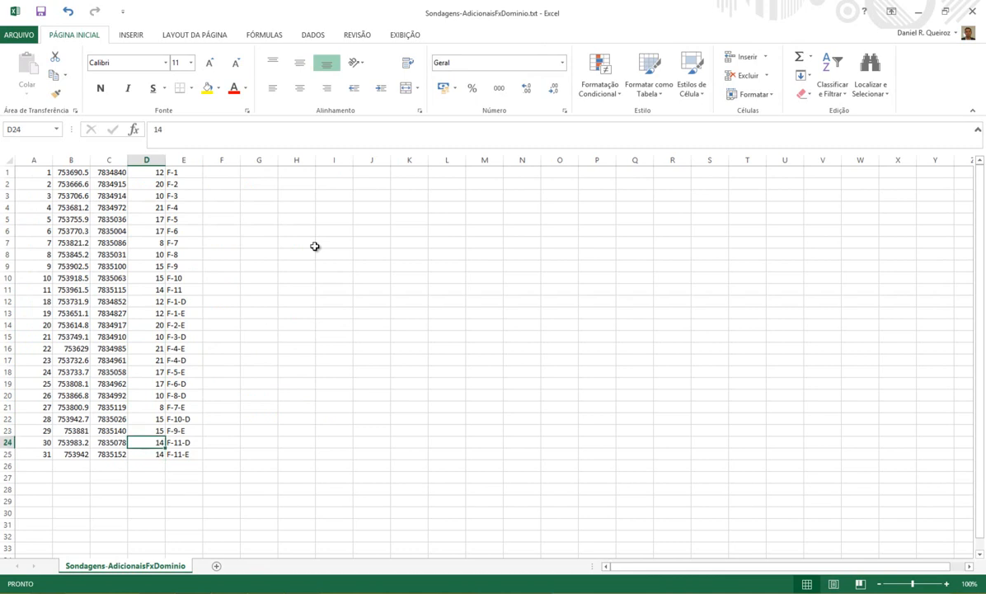
pyautogui.press('Up')
pyautogui.press('Up')
pyautogui.press('Up')
pyautogui.press('Up')
pyautogui.press('Up')
pyautogui.press('Up')
pyautogui.press('Up')
pyautogui.press('Up')
pyautogui.press('Up')
pyautogui.press('Up')
pyautogui.press('Up')
pyautogui.press('Up')
pyautogui.press('Up')
pyautogui.press('Up')
pyautogui.press('Up')
pyautogui.press('Up')
pyautogui.press('Up')
pyautogui.press('Up')
pyautogui.press('Up')
pyautogui.press('Up')
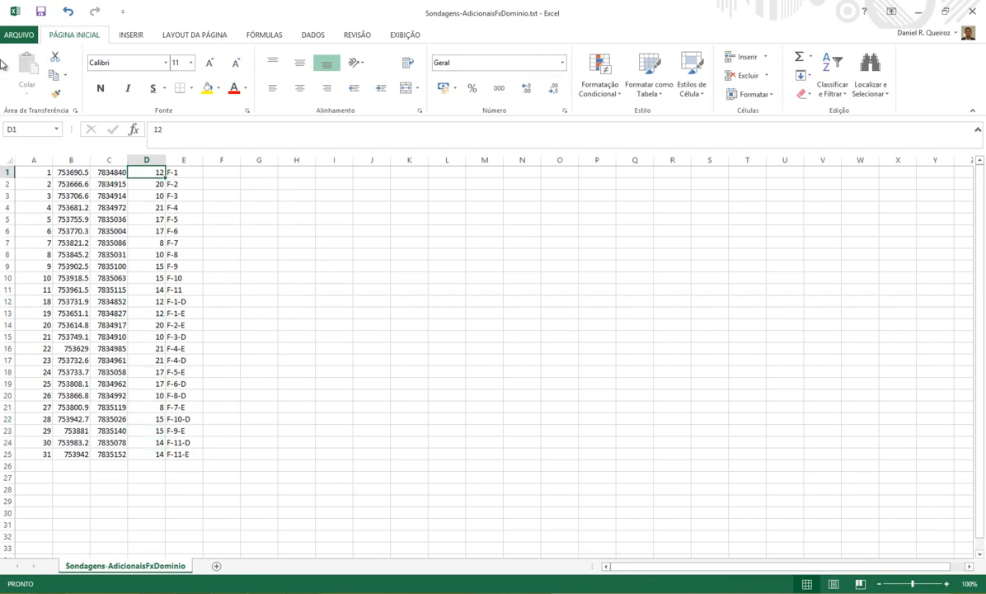
# Step: Save the edited borehole points as a new tab-delimited text file named Sondagens-3aCAT.txt in the Área de Trabalho folder
pyautogui.click(18, 35)
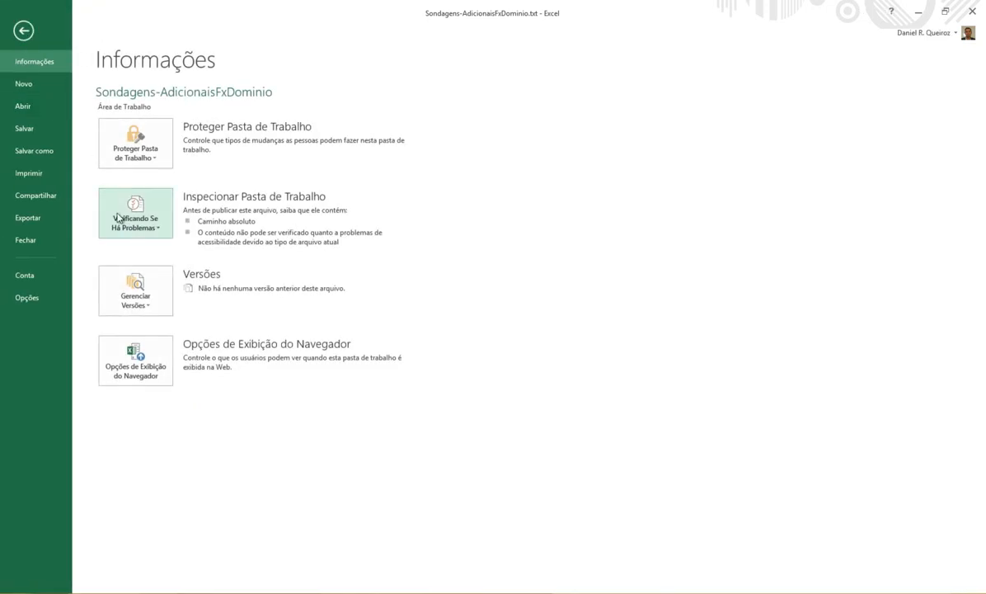
pyautogui.click(43, 153)
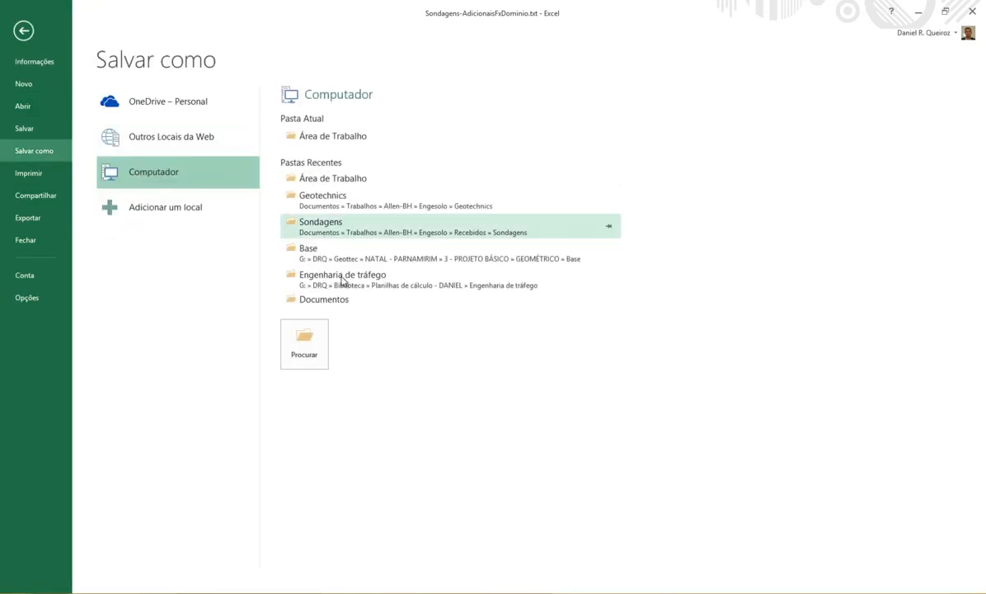
pyautogui.click(321, 354)
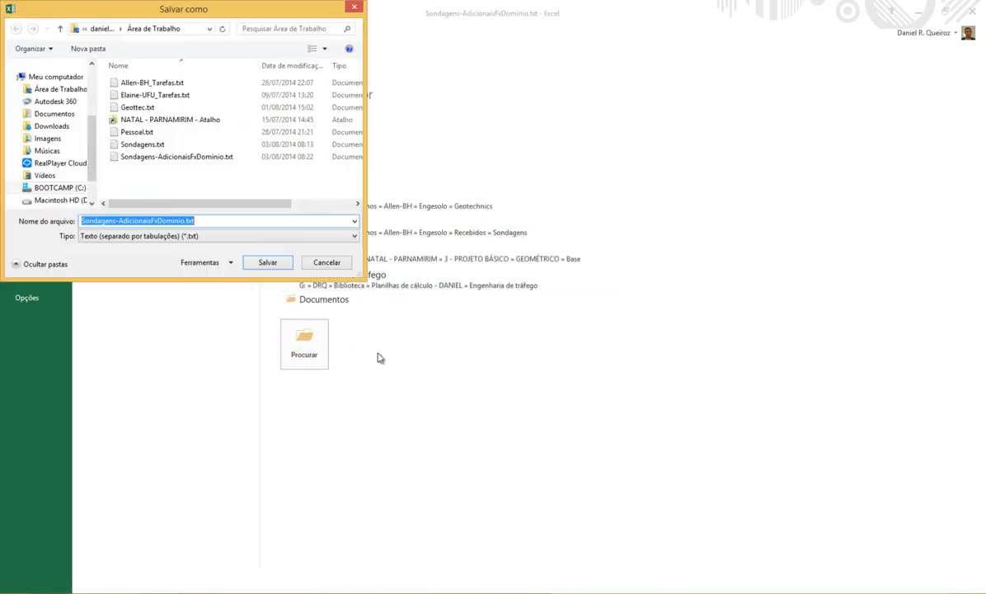
pyautogui.click(217, 223)
pyautogui.press('Left')
pyautogui.press('Left')
pyautogui.press('Left')
pyautogui.press('Left')
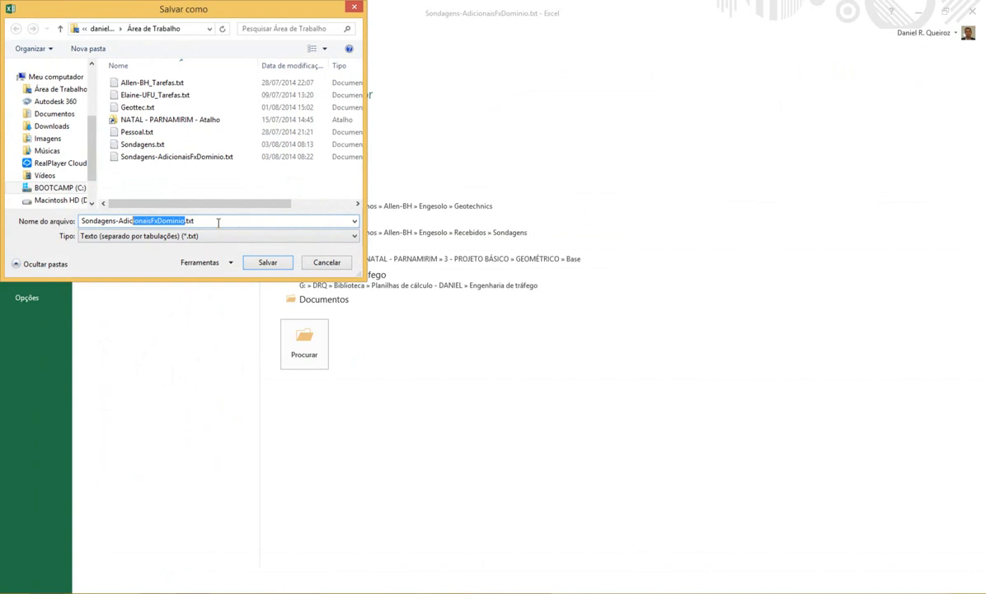
pyautogui.write('3aCAT')
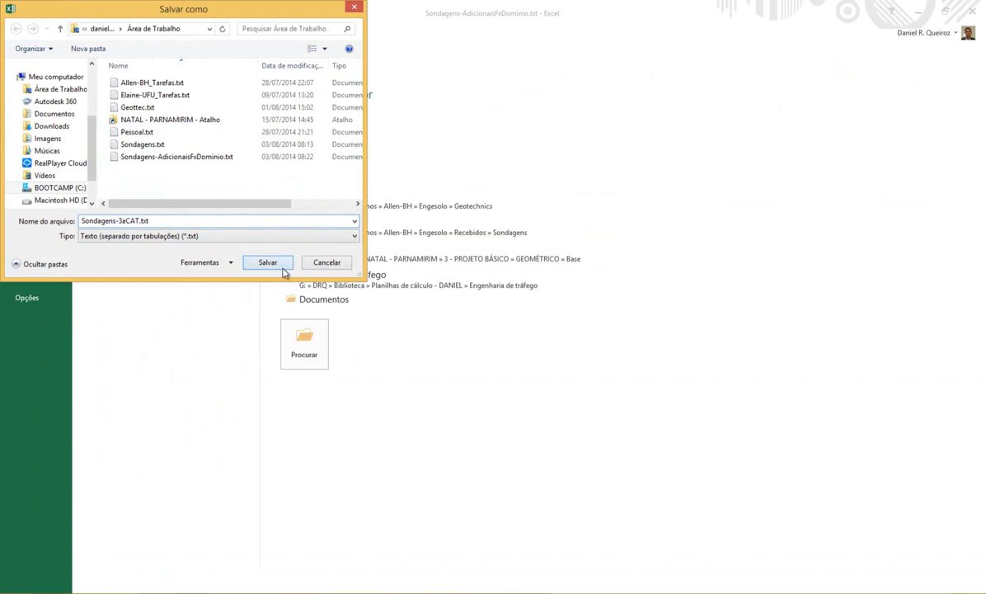
pyautogui.click(283, 269)
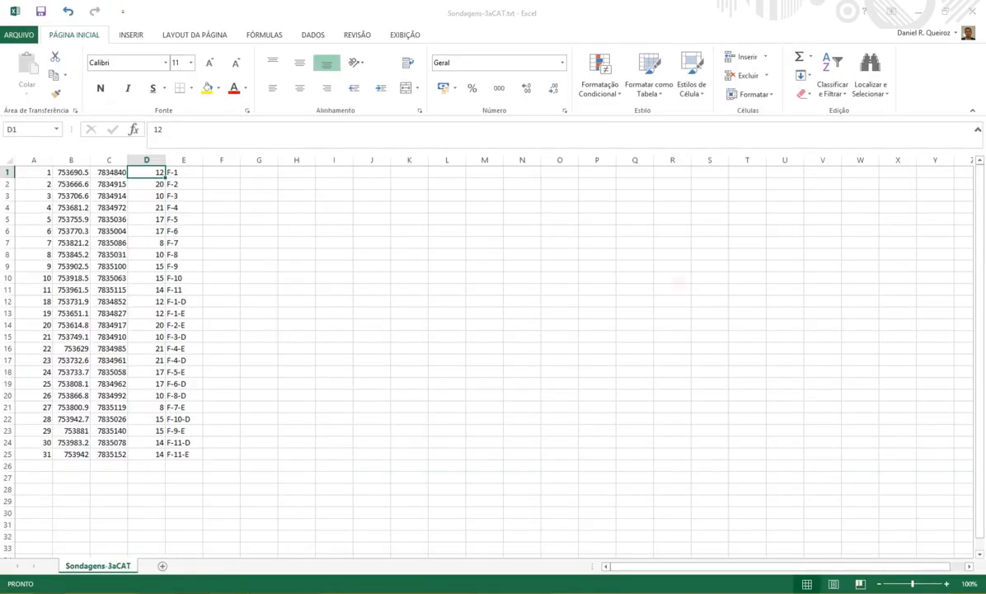
pyautogui.click(440, 333)
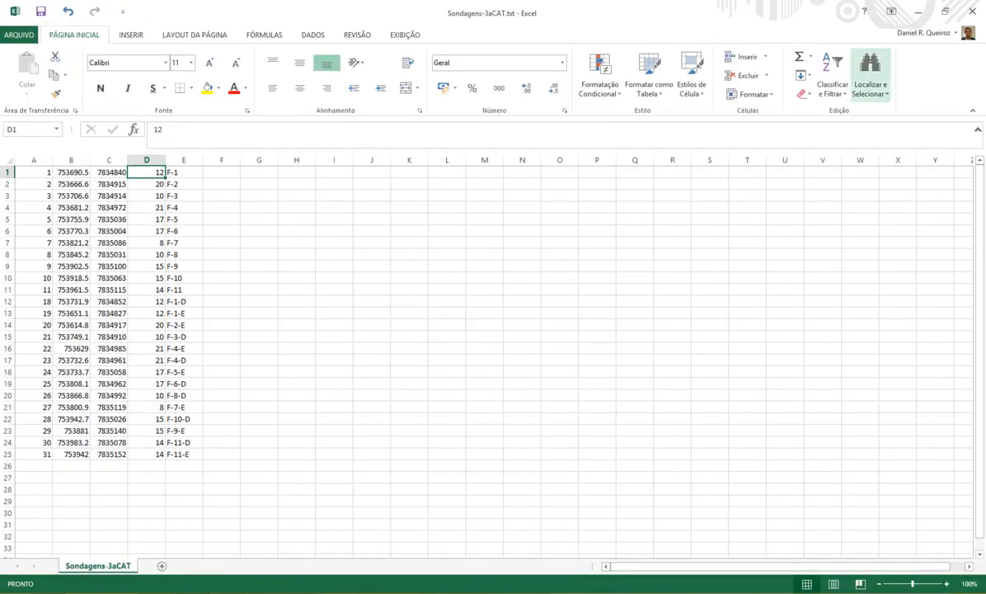
# Step: Close the Sondagens-3aCAT.txt workbook, saving it and keeping the tab-delimited text format
pyautogui.click(973, 11)
pyautogui.click(448, 319)
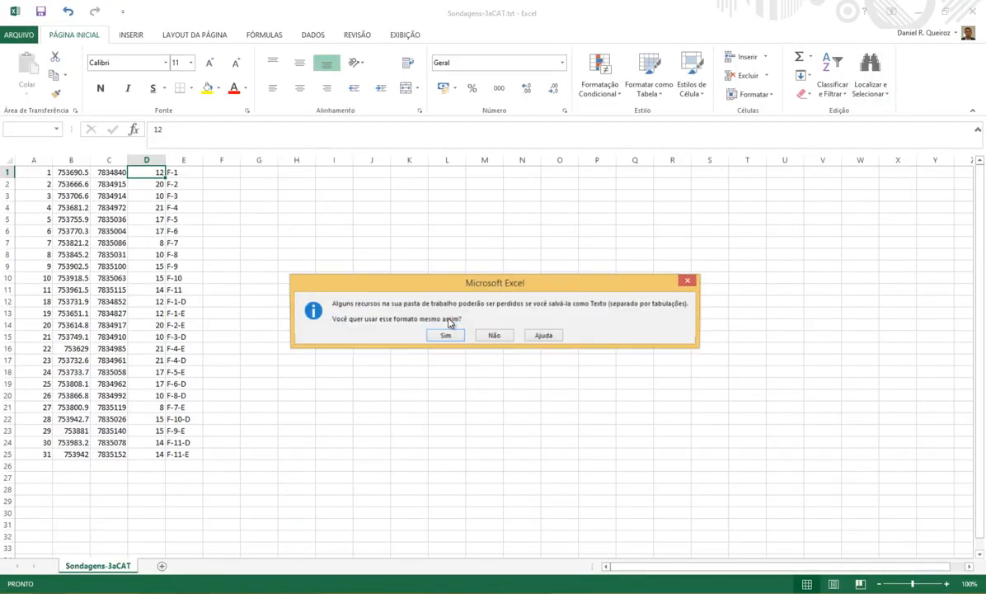
pyautogui.click(449, 335)
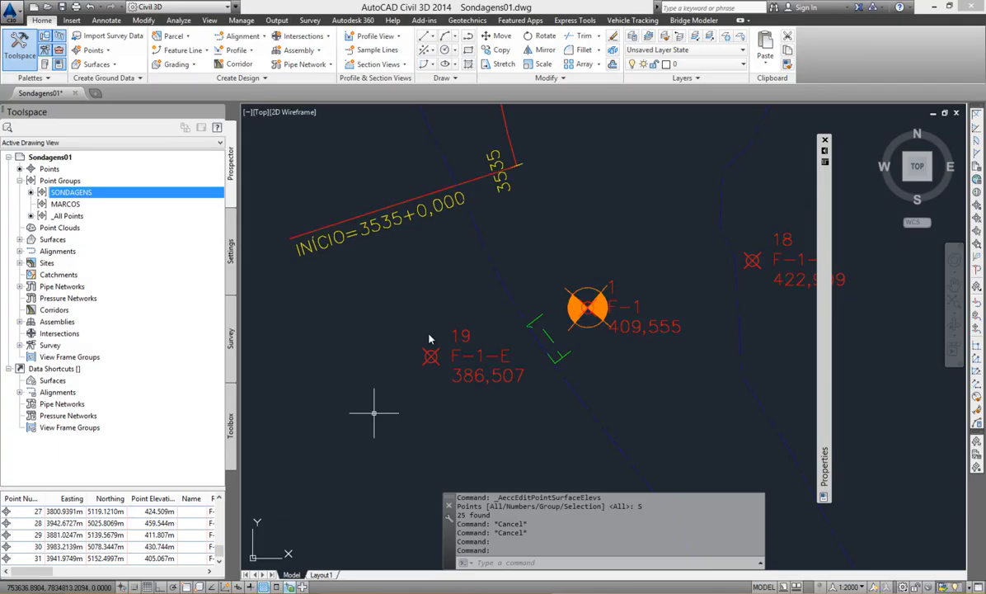
# Step: In AutoCAD Civil 3D, start a point import with the point creation tools and add Sondagens-3aCAT.txt as the source file
pyautogui.scroll(-7, 485, 361)
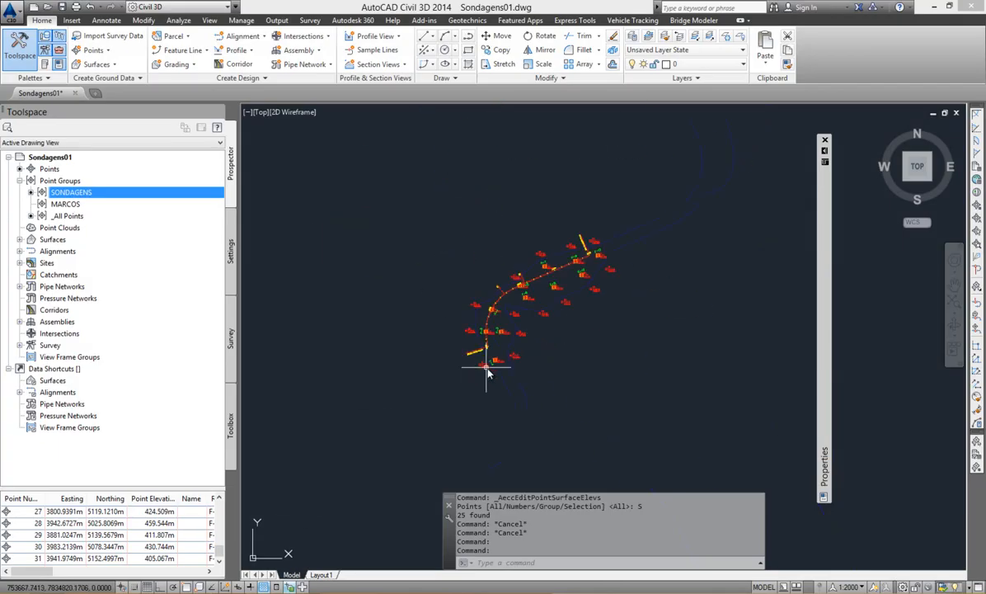
pyautogui.press('F1')
pyautogui.click(970, 6)
pyautogui.click(95, 50)
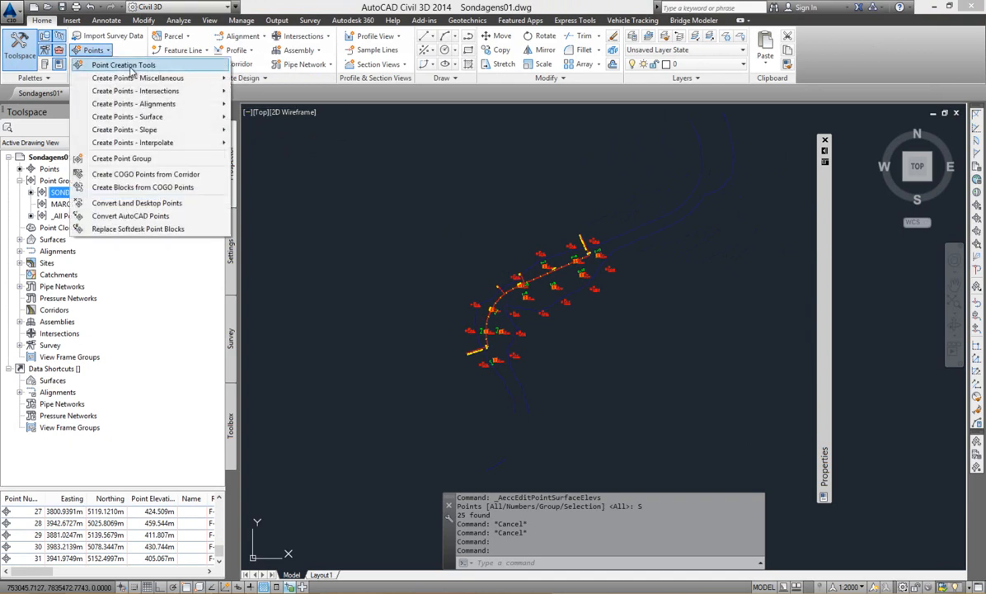
pyautogui.click(123, 65)
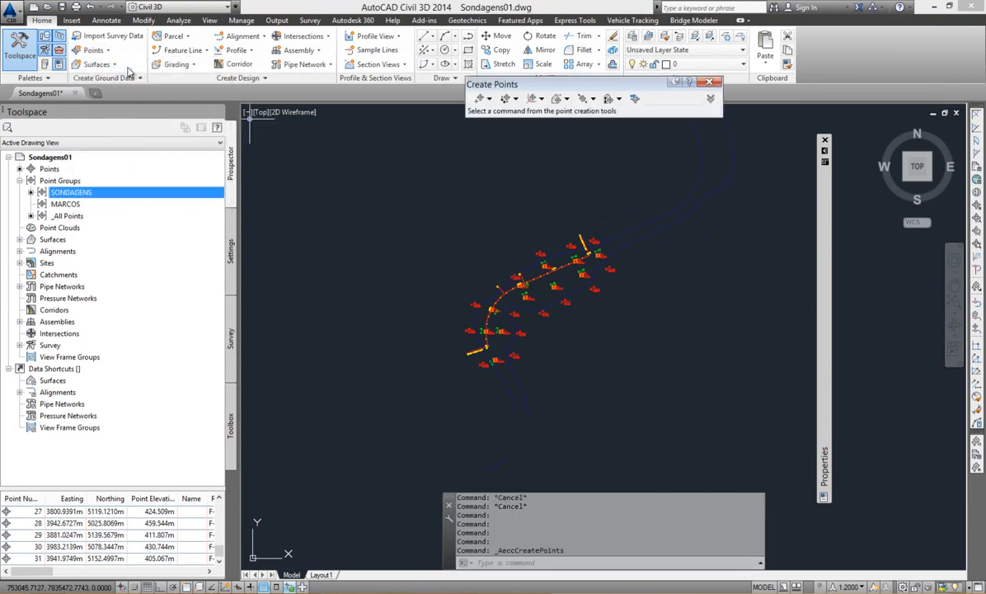
pyautogui.click(635, 100)
pyautogui.click(716, 134)
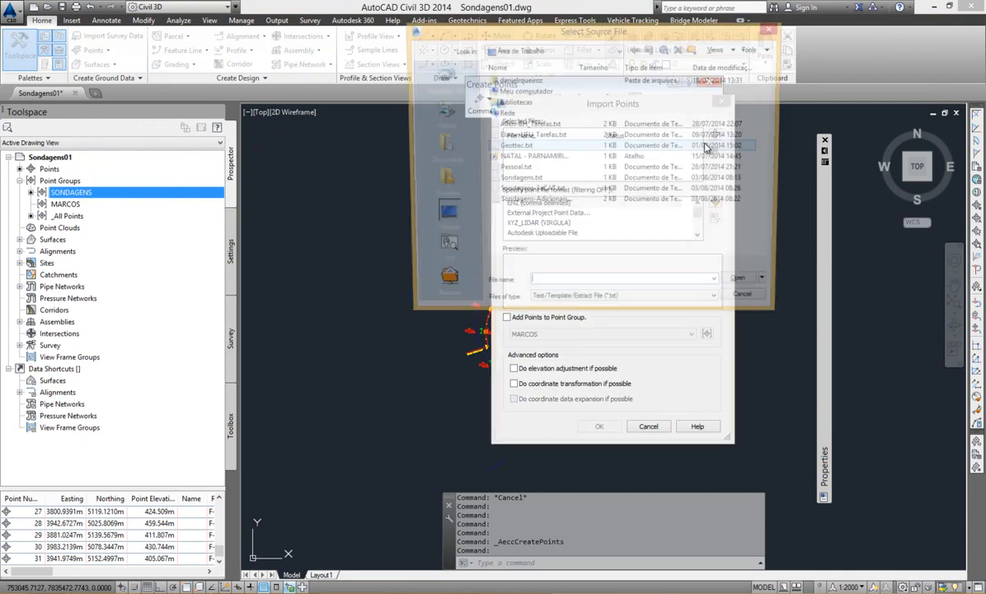
pyautogui.click(532, 191)
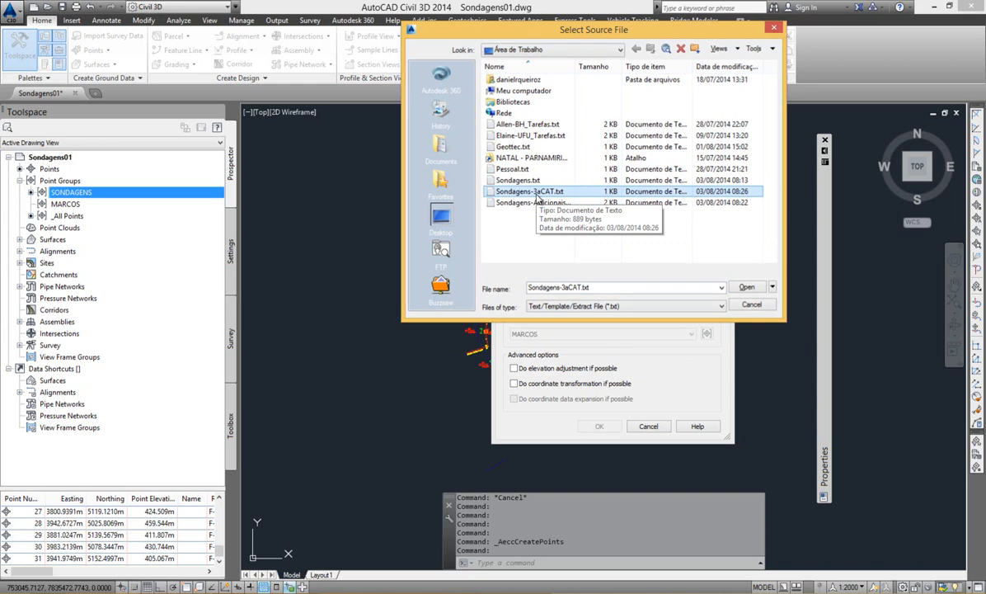
pyautogui.doubleClick(536, 193)
# Step: Import the points in PENZD (space delimited) format into a new point group named 3aCAT, using the next point number for all duplicates
pyautogui.click(540, 223)
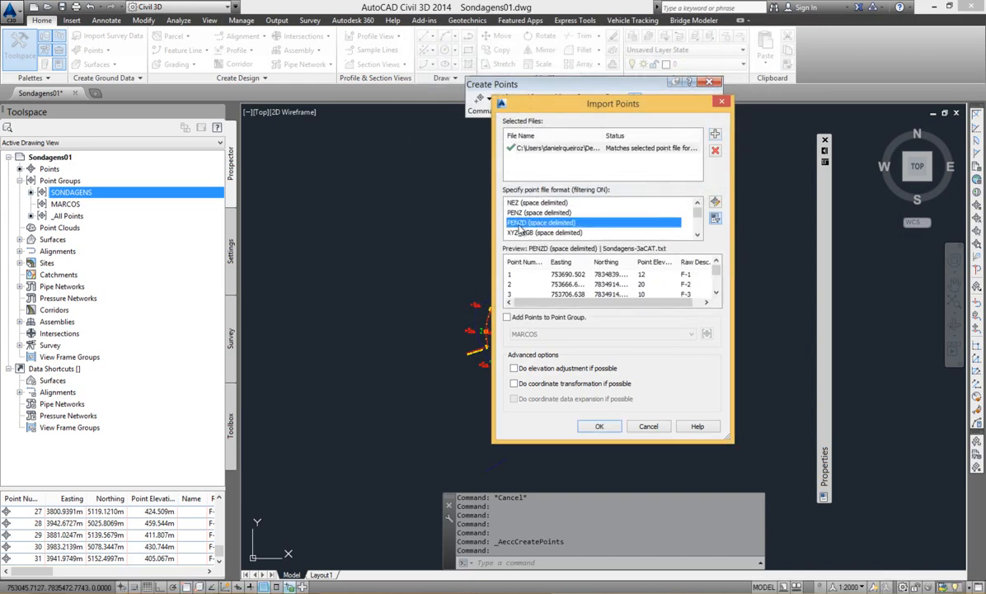
pyautogui.scroll(-3, 651, 283)
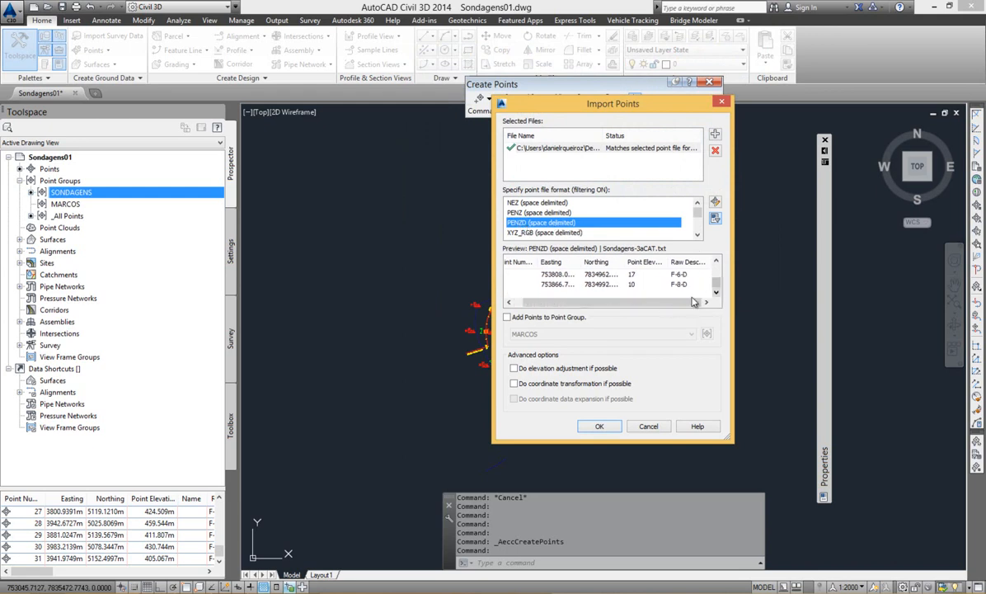
pyautogui.click(544, 317)
pyautogui.click(707, 333)
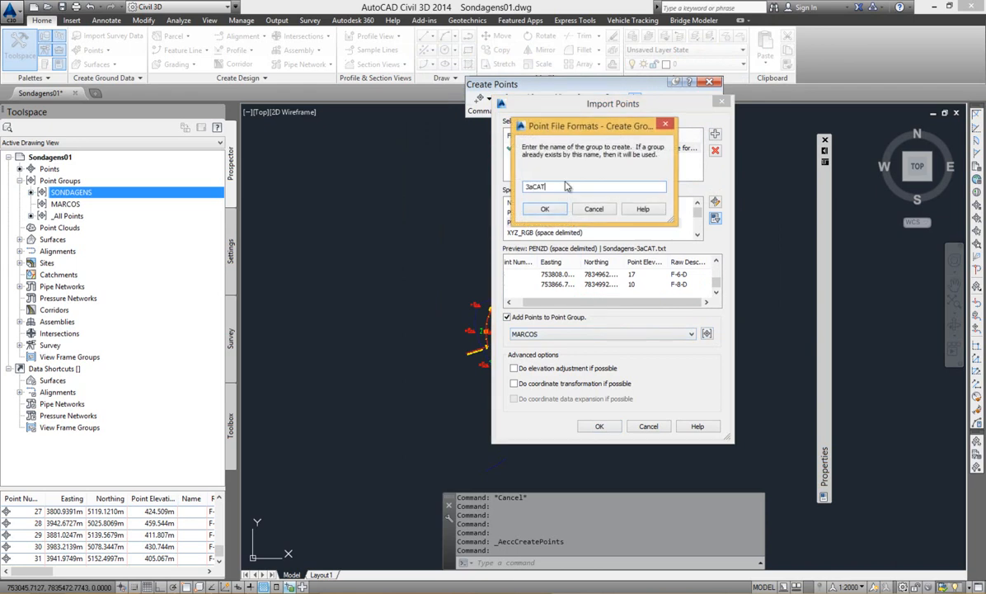
pyautogui.click(545, 210)
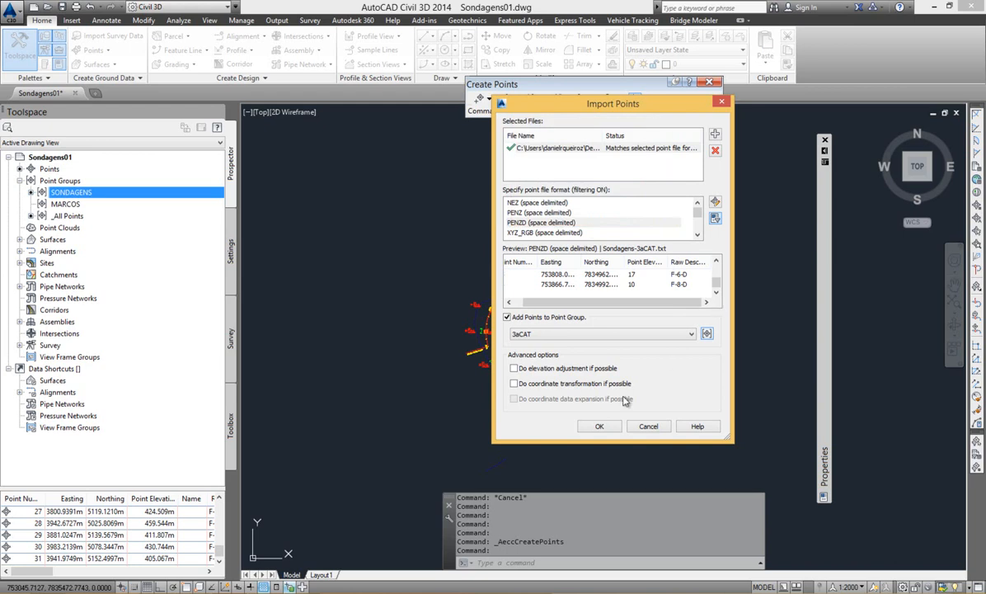
pyautogui.click(600, 426)
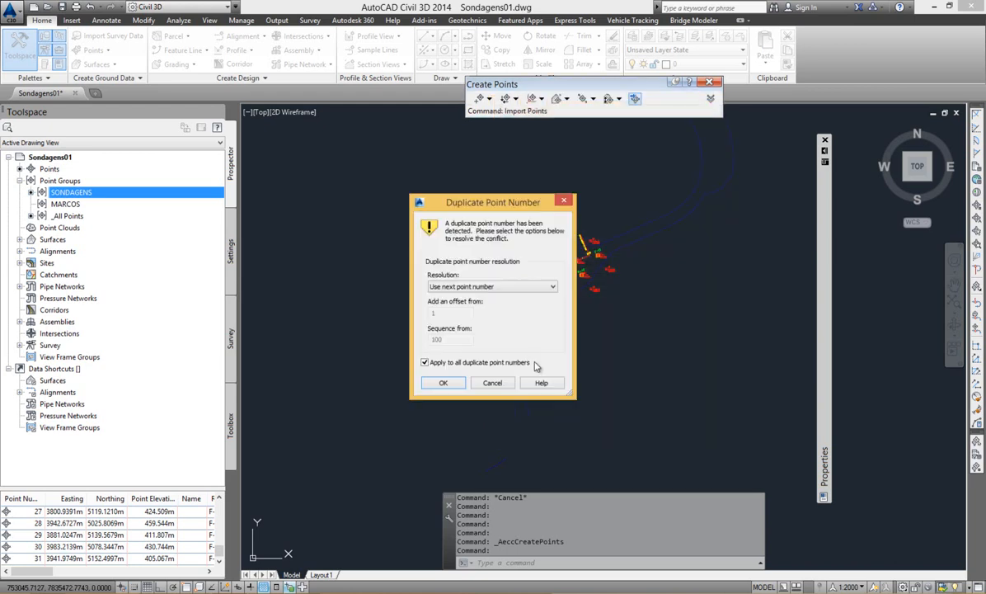
pyautogui.click(442, 383)
# Step: Move the label of imported F-1-E point 44 away from the overlapping label of point 19
pyautogui.scroll(5, 480, 307)
pyautogui.scroll(4, 481, 307)
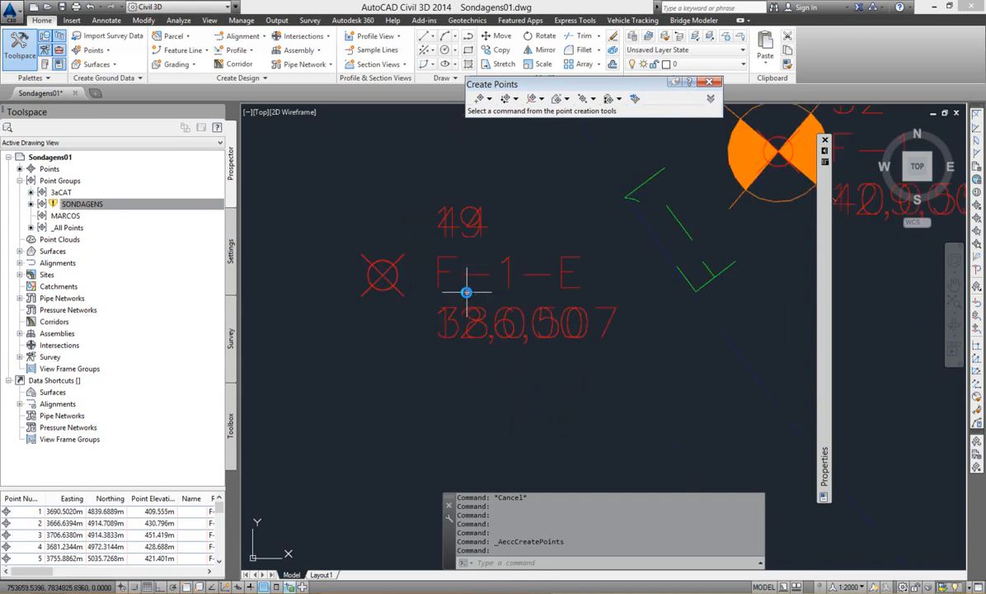
pyautogui.click(501, 270)
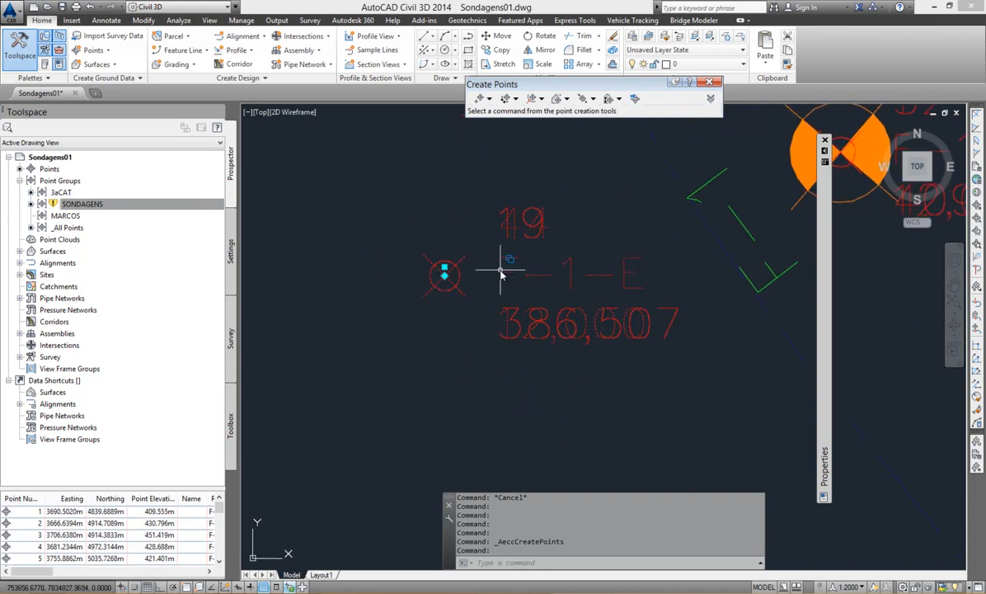
pyautogui.click(445, 275)
pyautogui.scroll(-5, 453, 277)
pyautogui.click(515, 314)
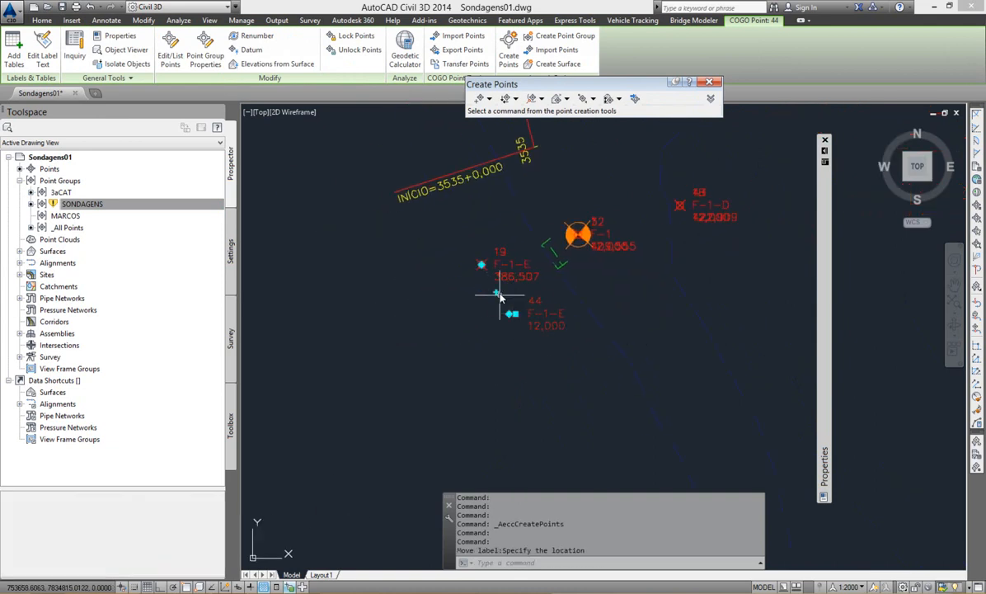
pyautogui.scroll(4, 495, 273)
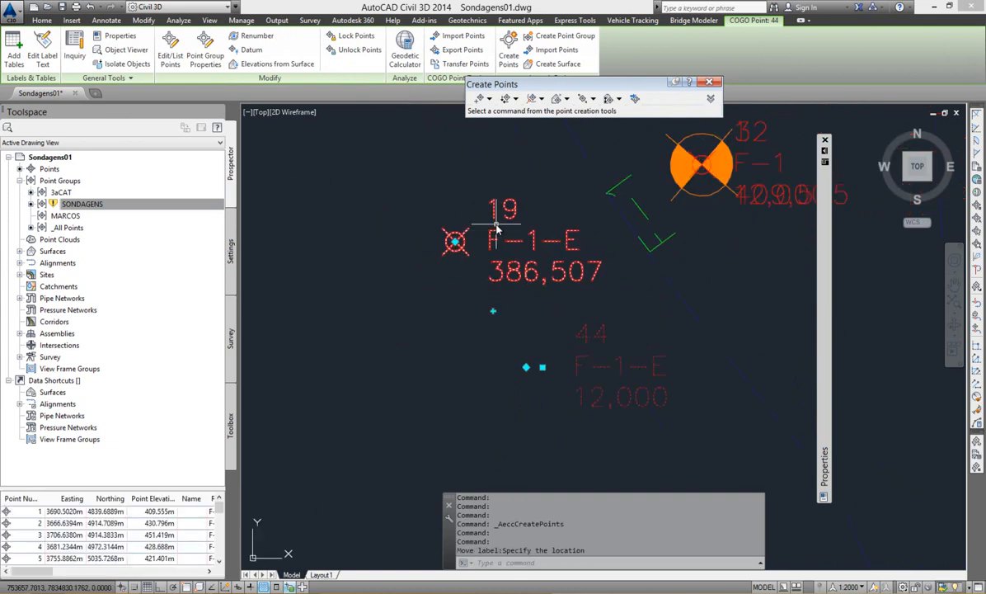
pyautogui.press('Escape')
pyautogui.press('Escape')
# Step: Select the original F-1-E point 19 and compare its label with that of imported point 44
pyautogui.click(500, 209)
pyautogui.click(482, 219)
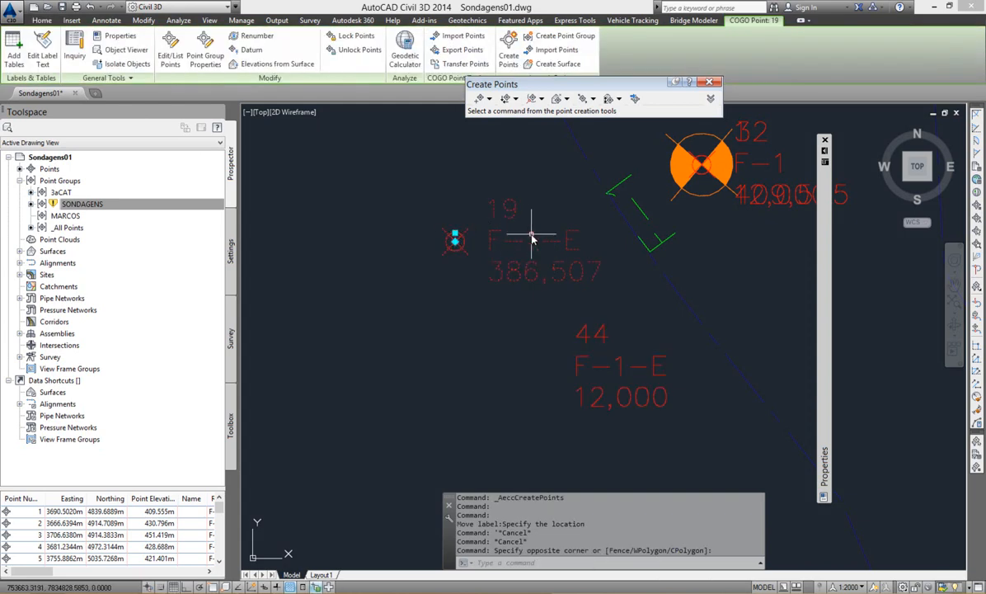
pyautogui.moveTo(576, 304); pyautogui.dragTo(517, 310, button='middle')
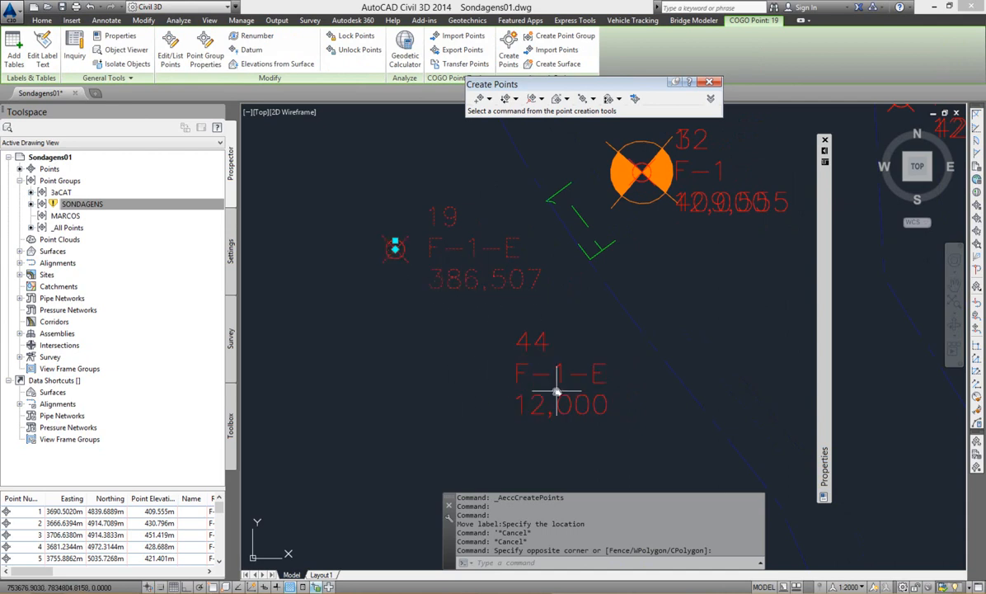
# Step: Clear the point selection, close the point creation tools and expand the drawing's Surfaces collection
pyautogui.press('Escape')
pyautogui.scroll(-2, 561, 388)
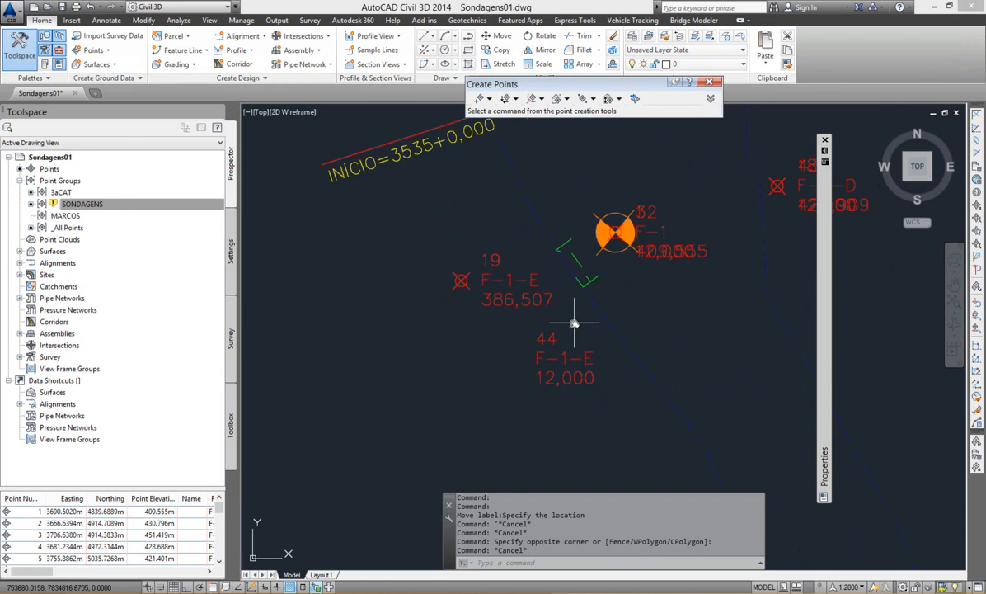
pyautogui.scroll(-4, 583, 310)
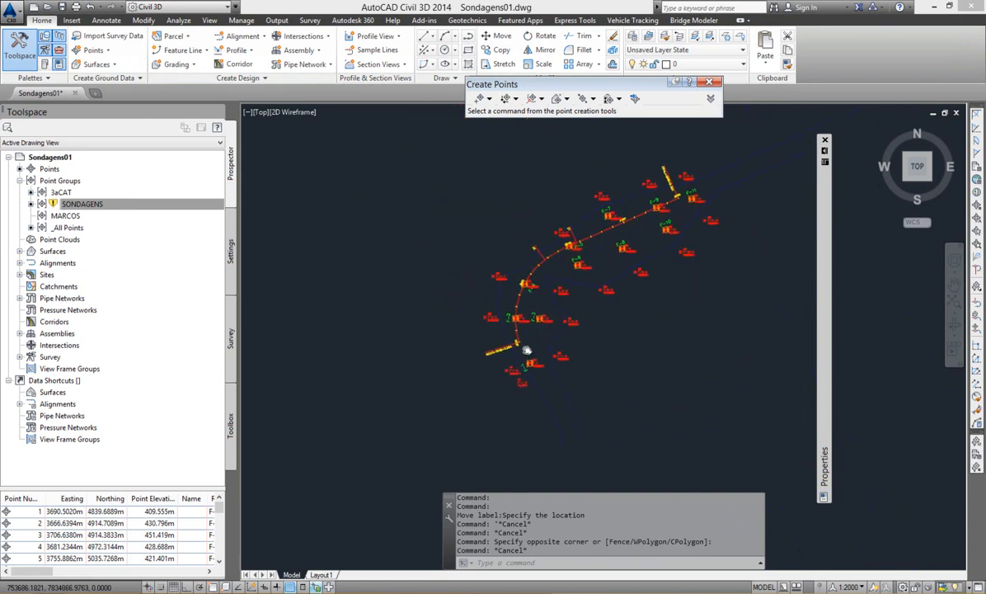
pyautogui.click(110, 204)
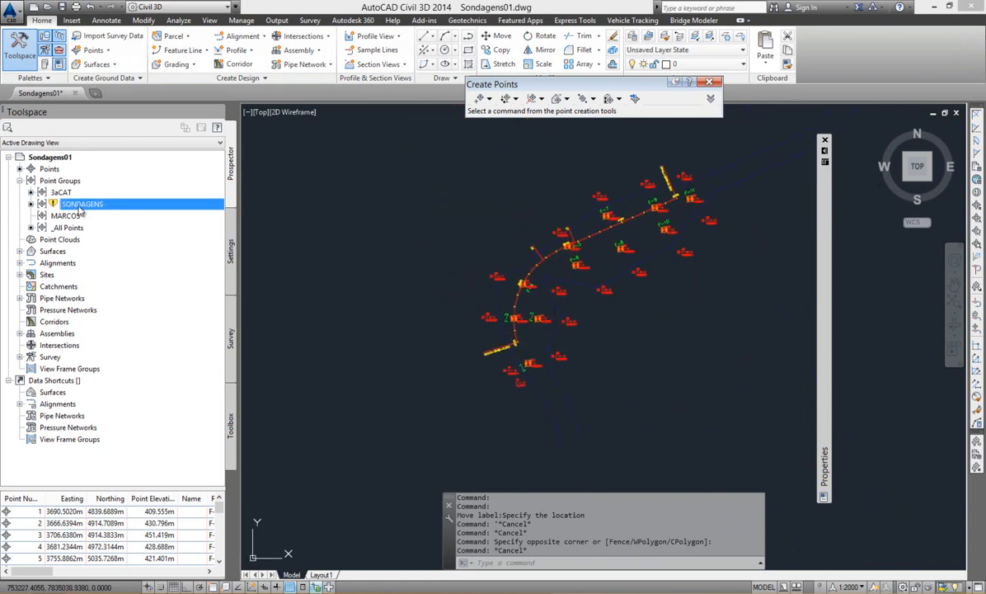
pyautogui.rightClick(93, 204)
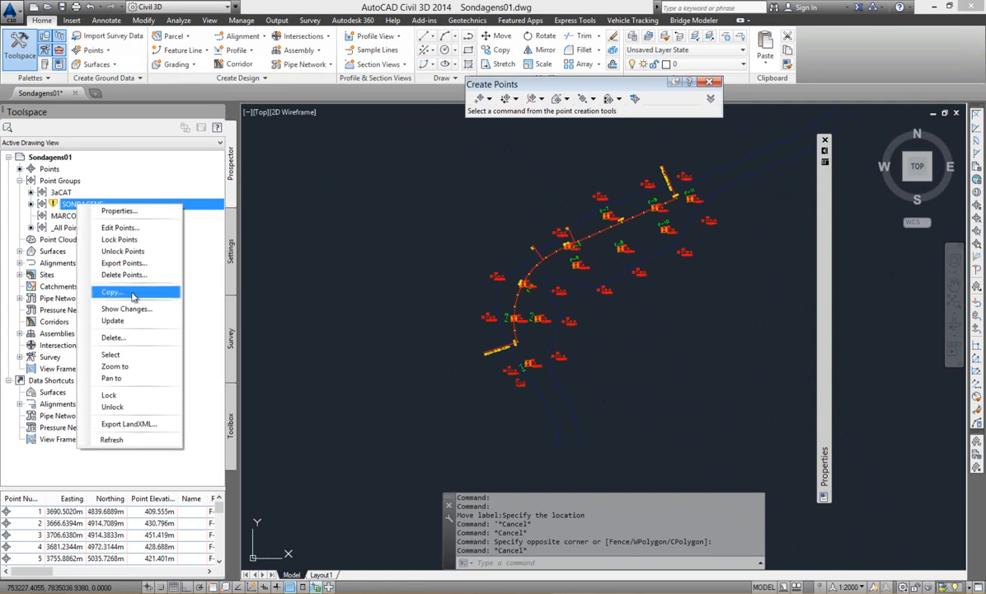
pyautogui.click(127, 213)
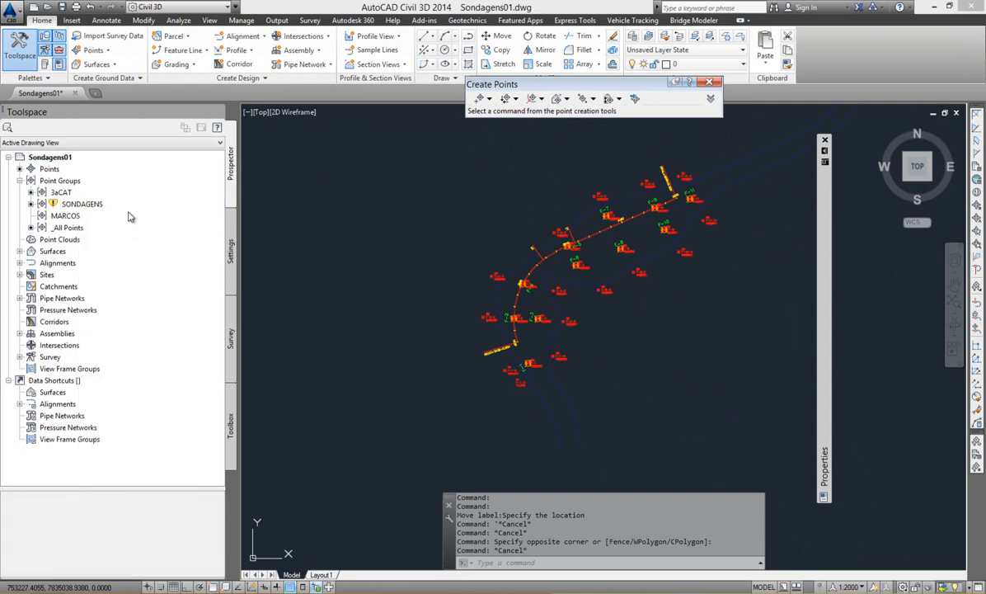
pyautogui.click(20, 251)
pyautogui.click(709, 82)
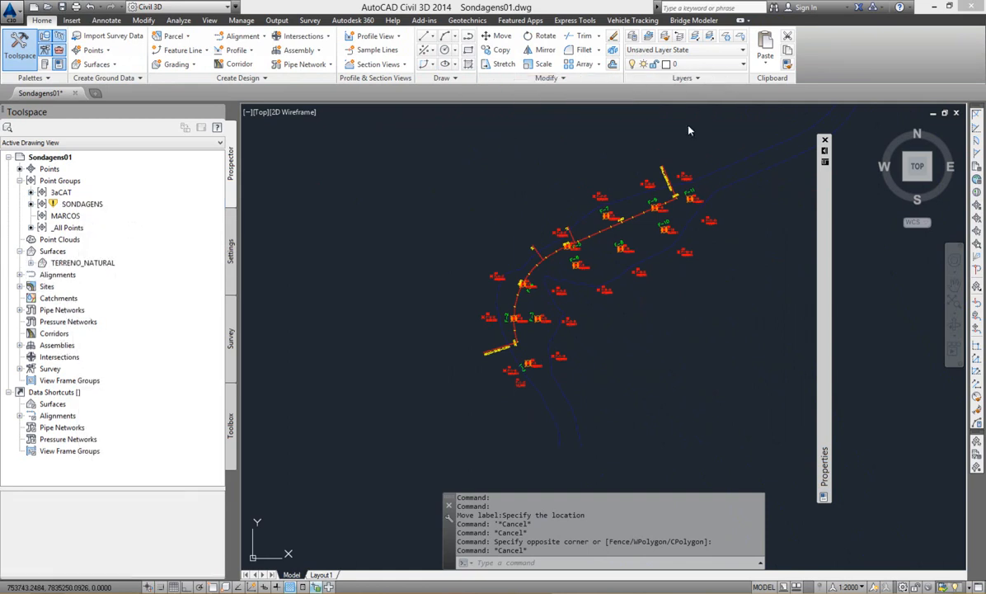
pyautogui.scroll(2, 566, 292)
pyautogui.moveTo(618, 226)
pyautogui.mouseDown(button='middle')
pyautogui.moveTo(565, 293)
pyautogui.moveTo(586, 259)
pyautogui.mouseUp(button='middle')
pyautogui.scroll(-2, 566, 294)
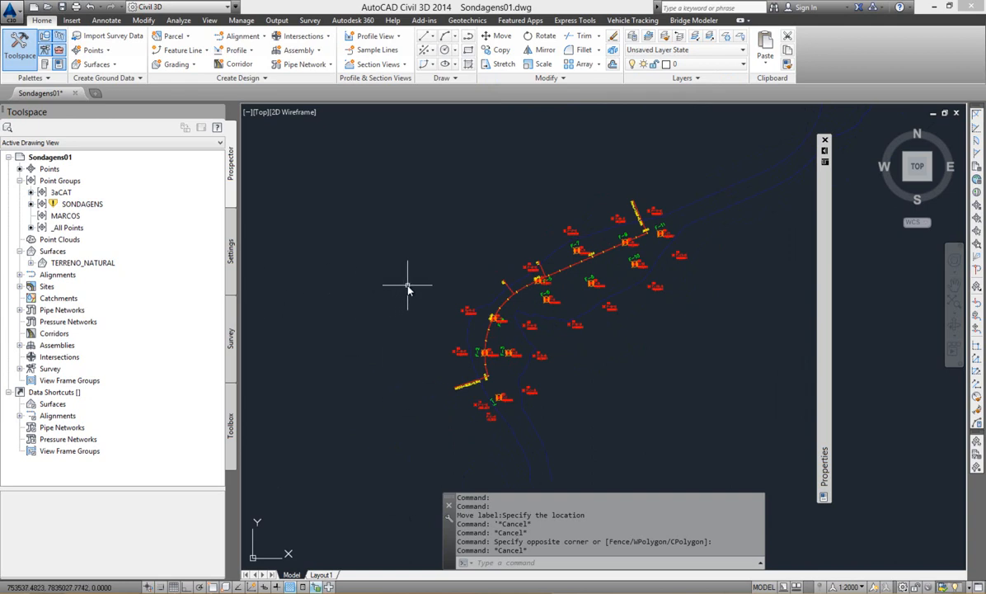
pyautogui.scroll(6, 473, 411)
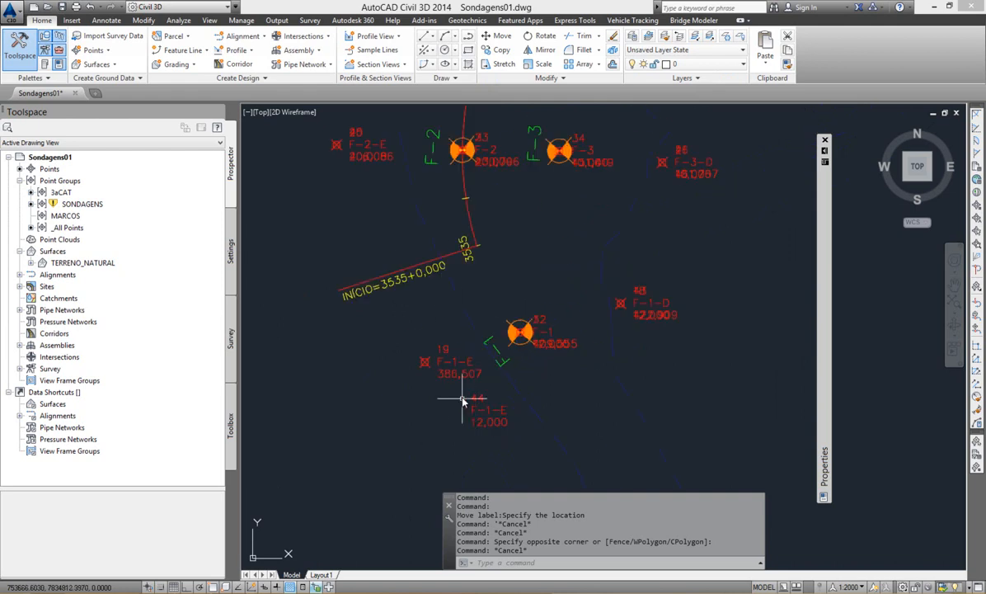
pyautogui.scroll(-5, 424, 380)
pyautogui.moveTo(395, 384); pyautogui.dragTo(361, 417, button='middle')
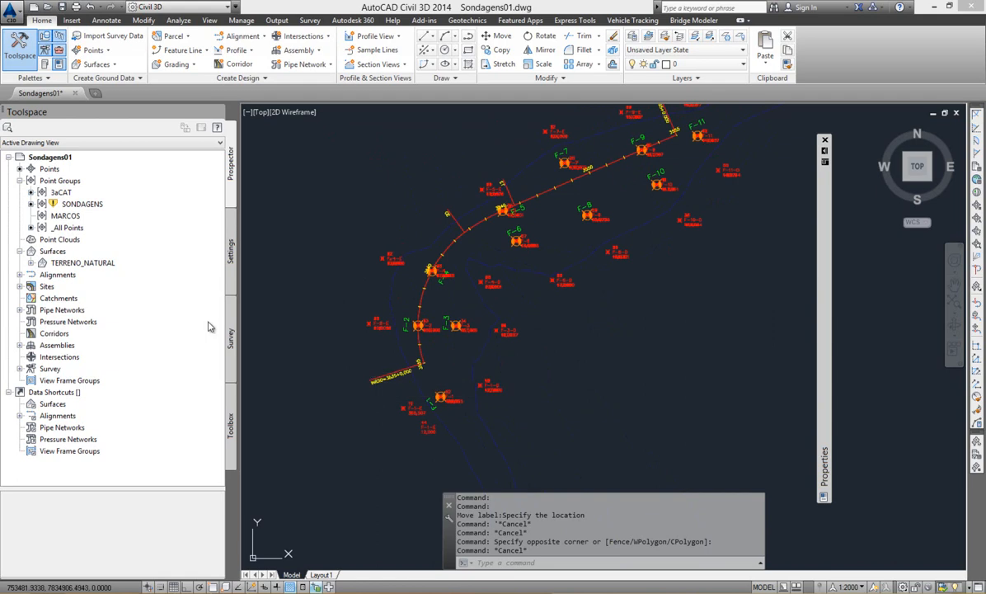
# Step: Create a TIN surface named 3aCAT-Profundidade with the CURVAS-1&5 style
pyautogui.click(53, 251)
pyautogui.rightClick(65, 251)
pyautogui.click(118, 260)
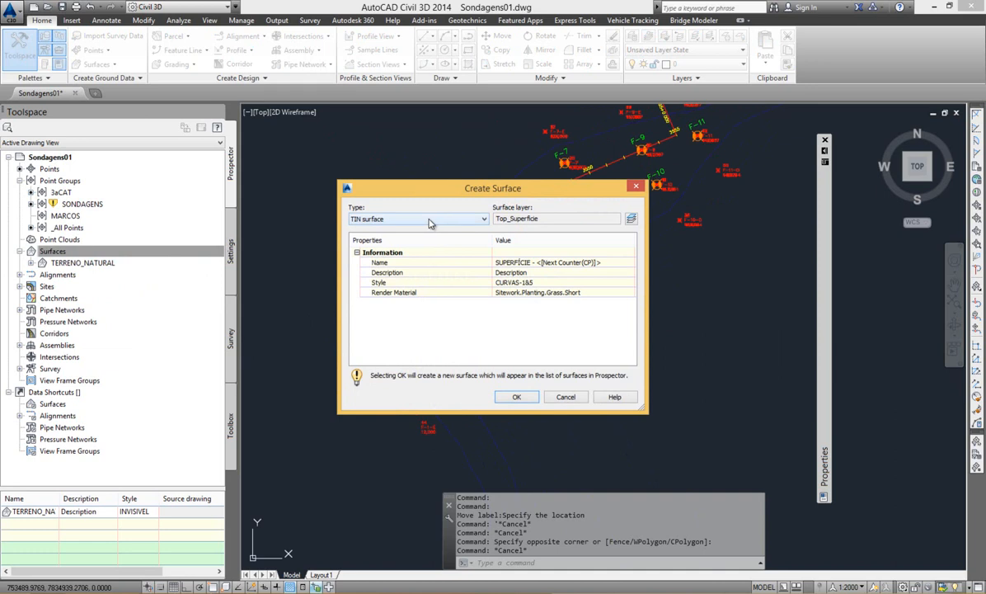
pyautogui.click(514, 263)
pyautogui.write('3aCAT-Profundidade')
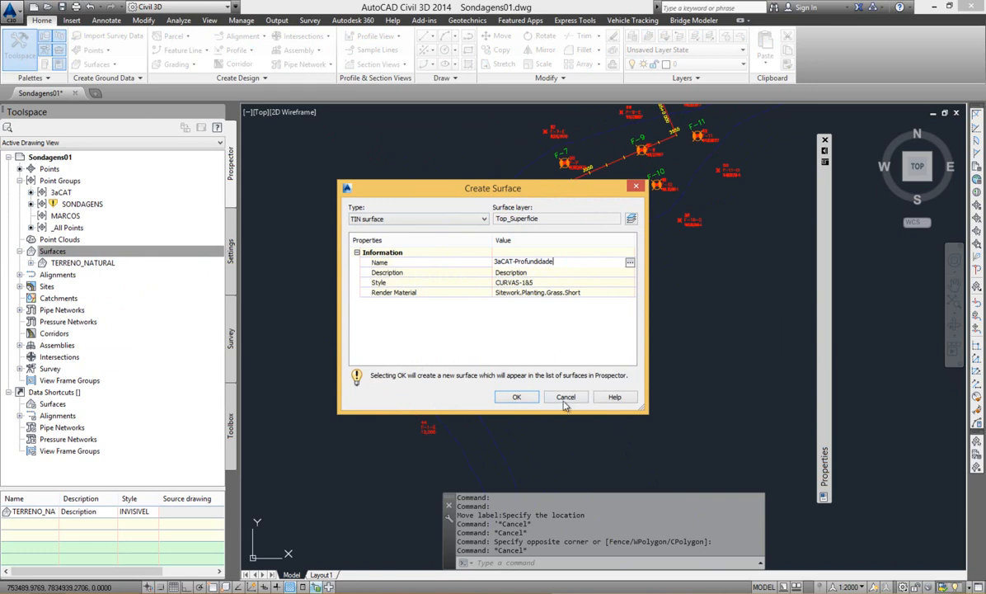
pyautogui.click(516, 398)
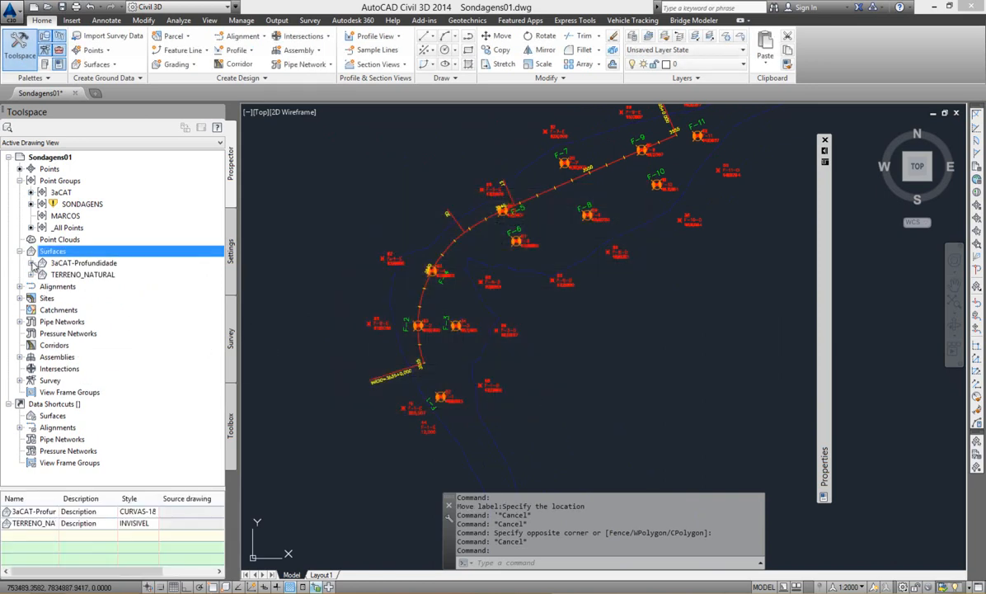
# Step: Add the 3aCAT point group to the definition of the 3aCAT-Profundidade surface
pyautogui.click(31, 263)
pyautogui.click(42, 299)
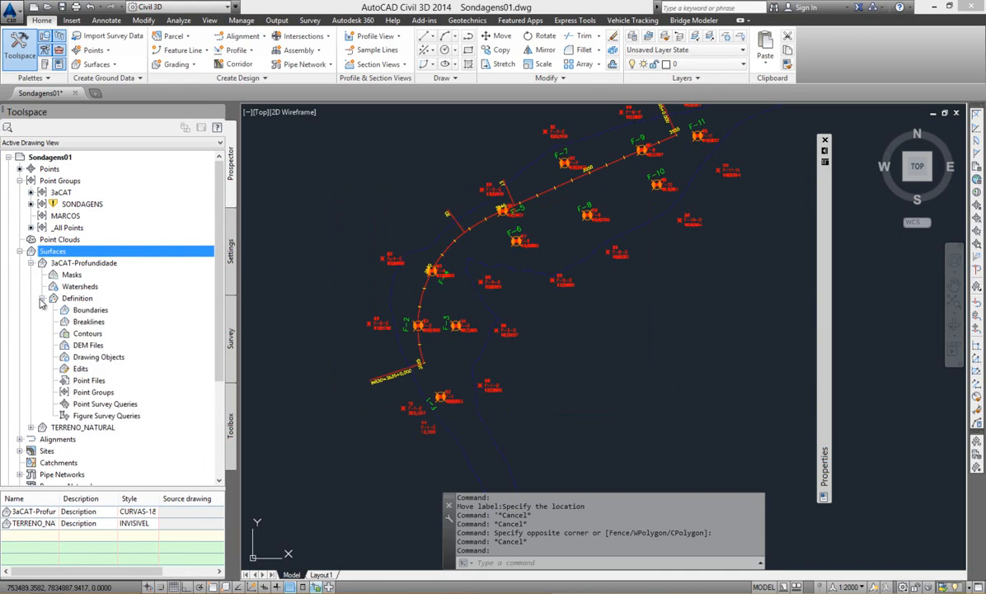
pyautogui.click(92, 392)
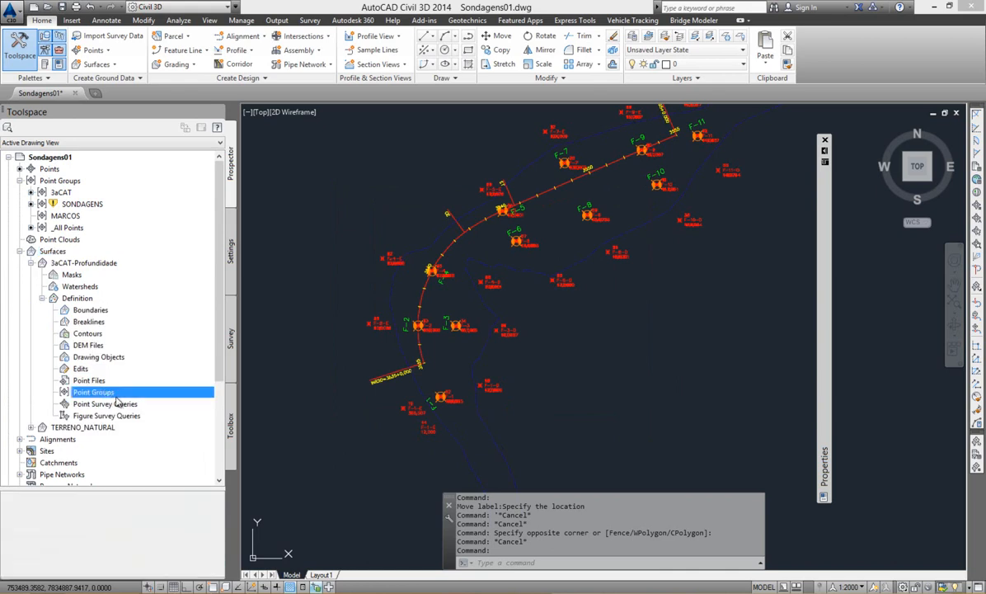
pyautogui.rightClick(116, 401)
pyautogui.click(149, 399)
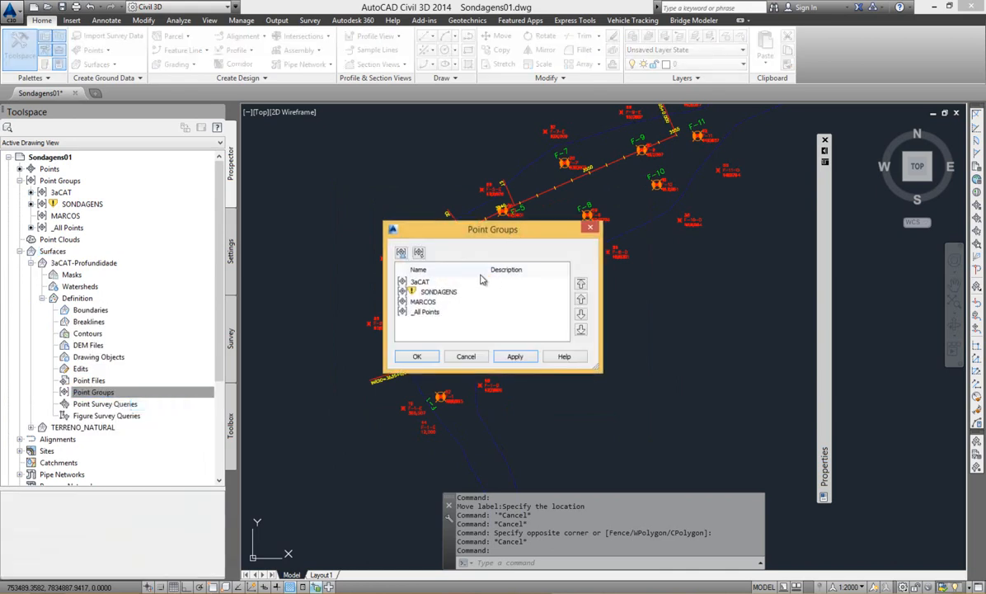
pyautogui.click(421, 282)
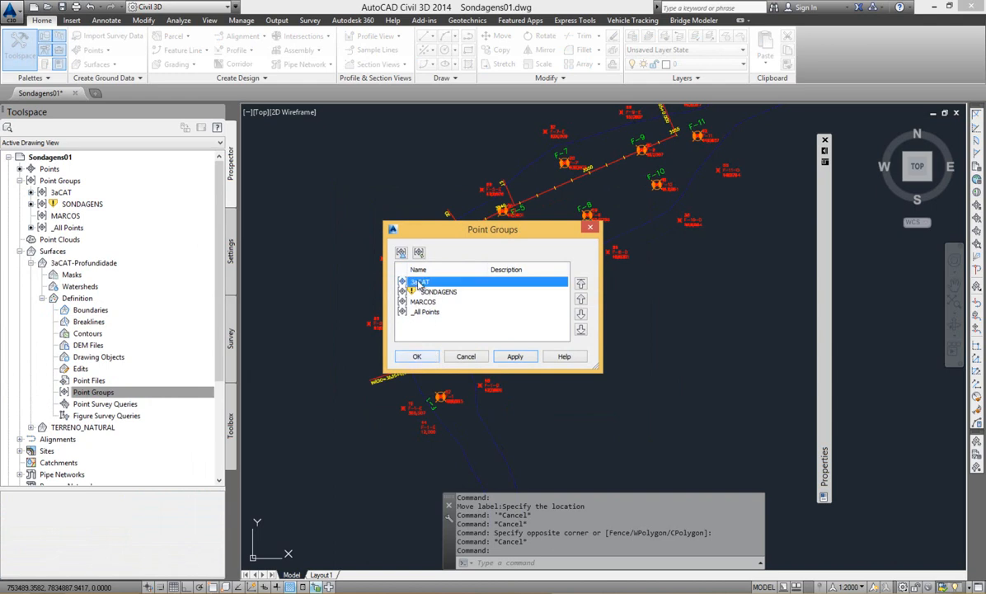
pyautogui.click(416, 357)
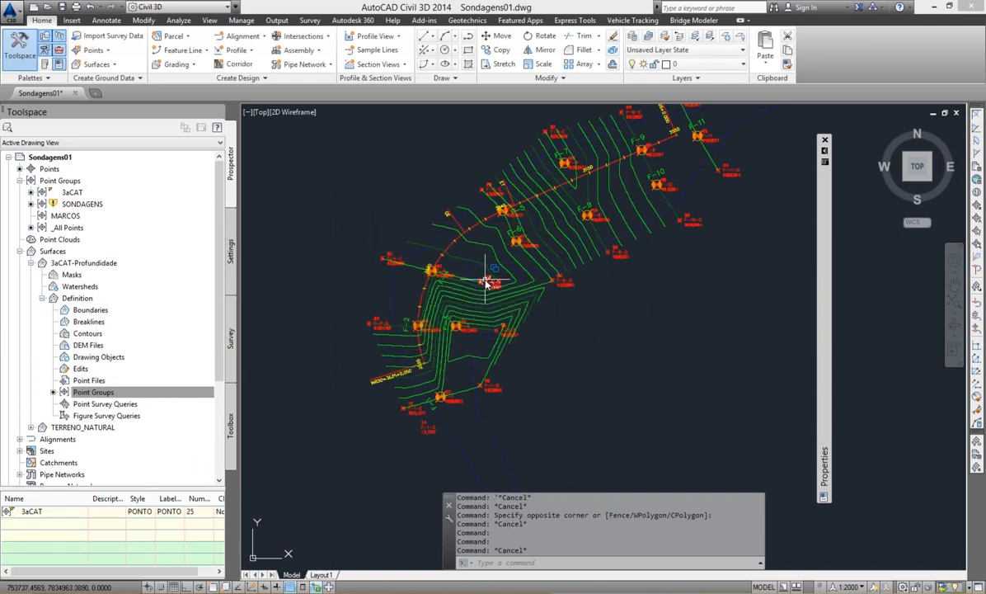
# Step: Examine the contours of the 3aCAT-Profundidade surface along the alignment and around borehole F-1
pyautogui.click(480, 245)
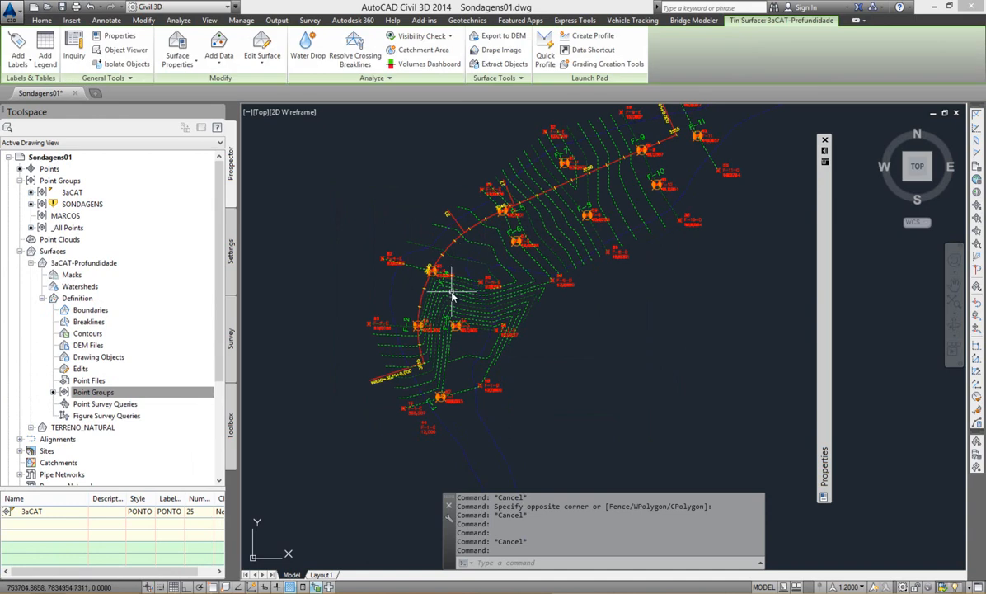
pyautogui.moveTo(682, 164); pyautogui.dragTo(652, 240, button='middle')
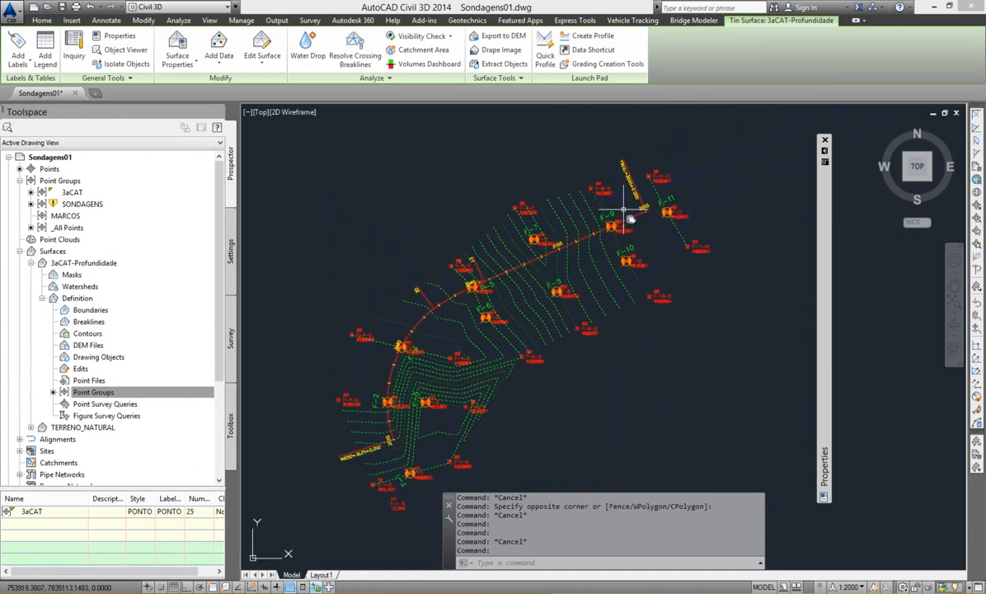
pyautogui.scroll(2, 527, 326)
pyautogui.press('Escape')
pyautogui.scroll(3, 445, 379)
pyautogui.moveTo(431, 356)
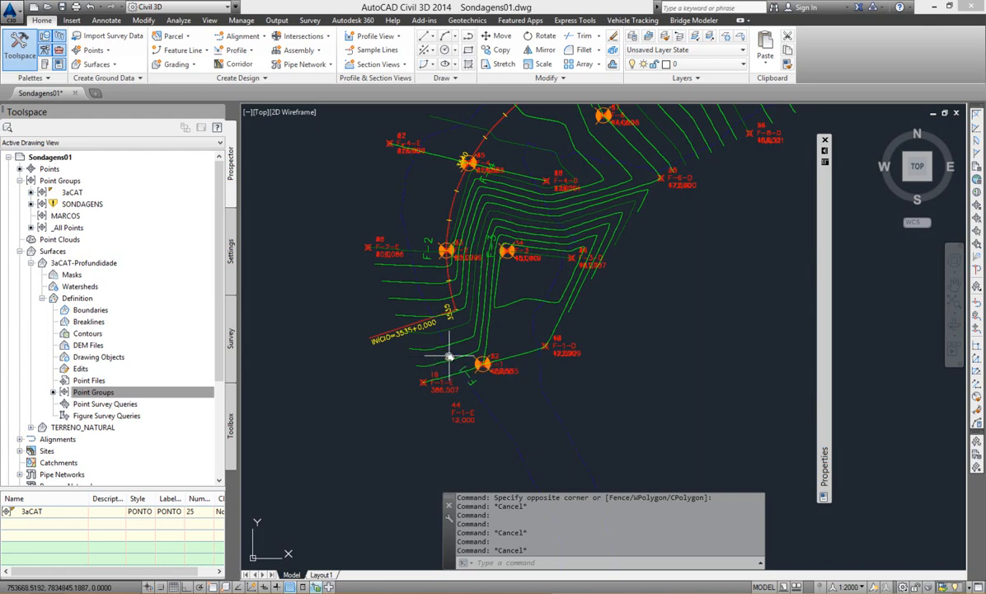
pyautogui.press('Escape')
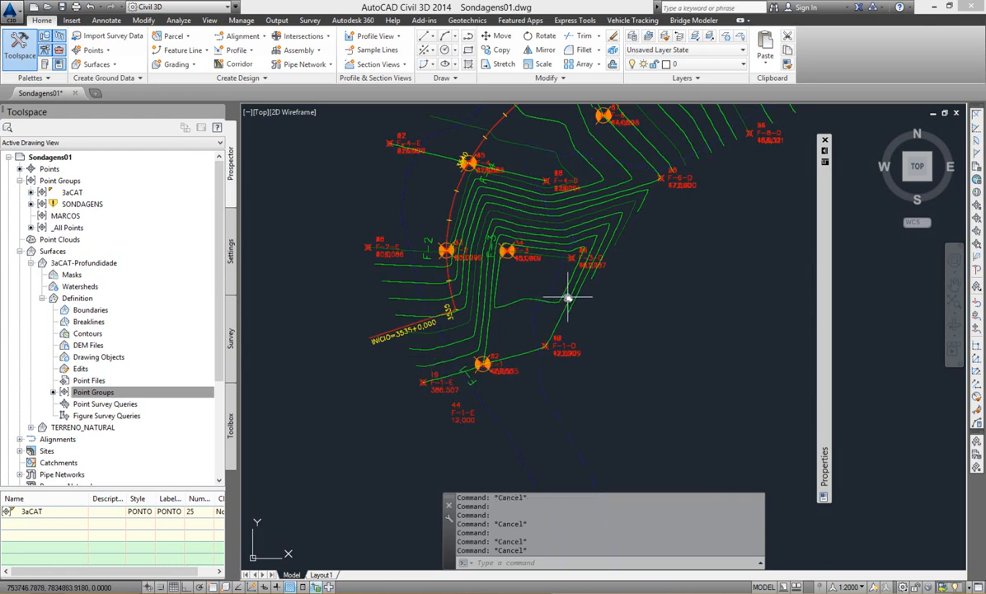
pyautogui.scroll(-2, 567, 294)
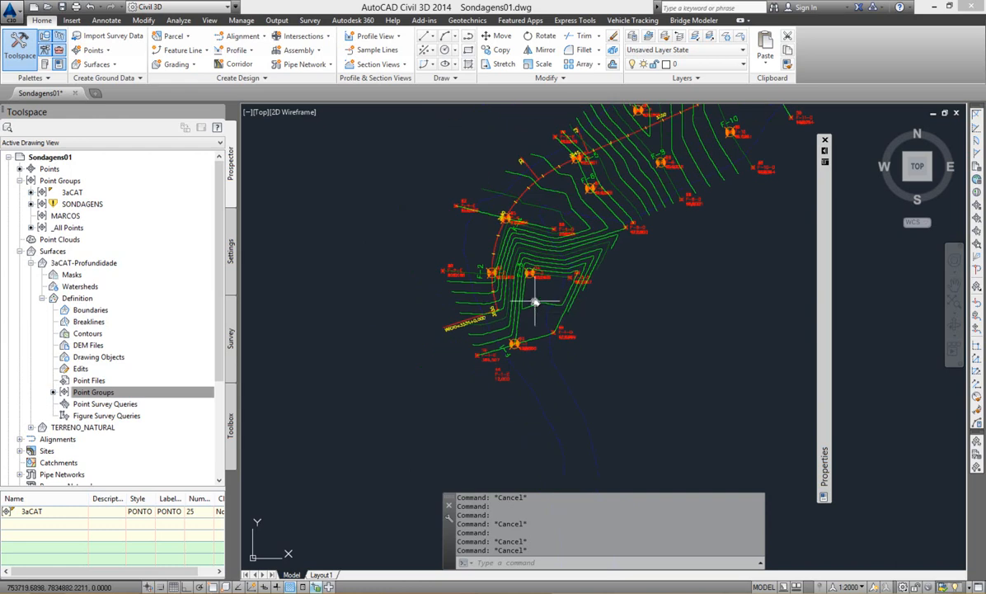
# Step: Set the style of the 3aCAT-Profundidade surface to INVISIVEL and collapse its entry in the surface tree
pyautogui.click(520, 248)
pyautogui.rightClick(521, 248)
pyautogui.click(556, 380)
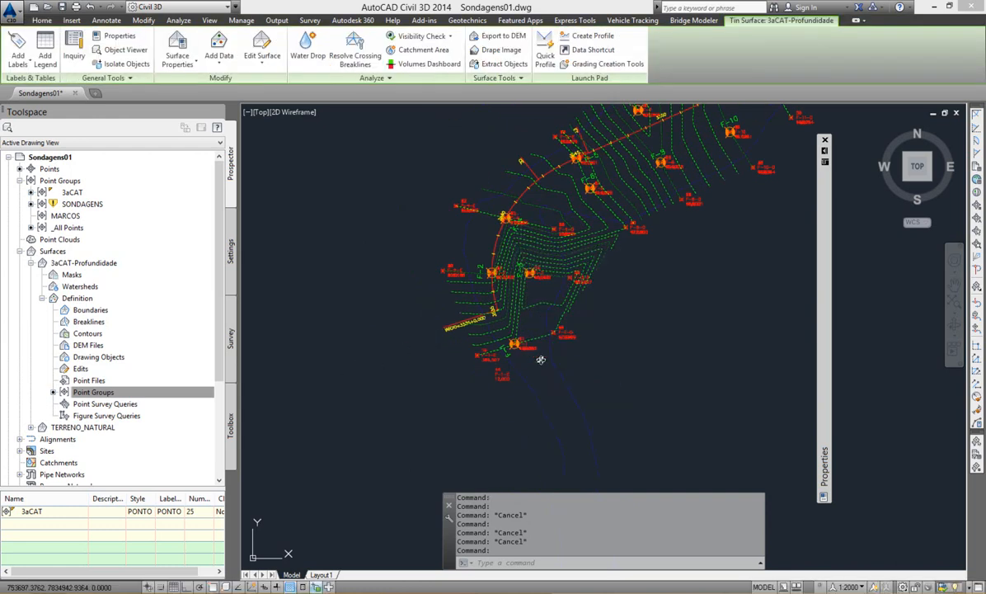
pyautogui.click(384, 306)
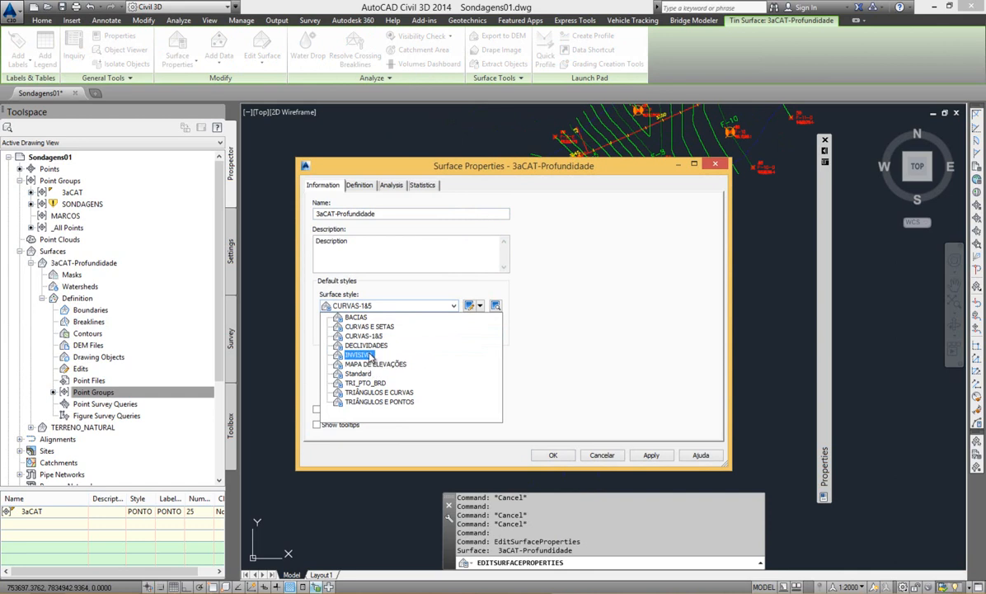
pyautogui.click(347, 339)
pyautogui.click(553, 455)
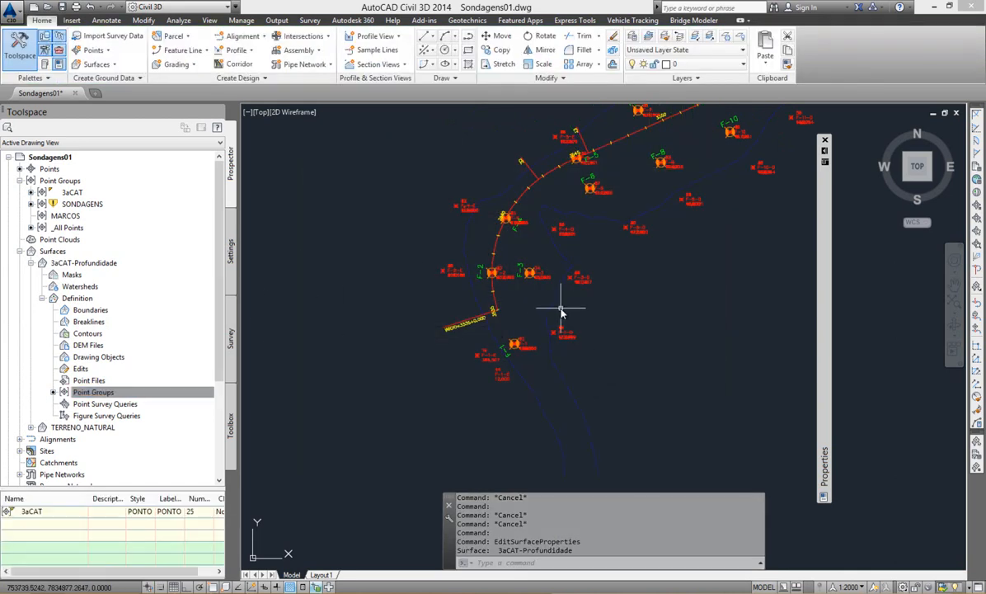
pyautogui.moveTo(488, 298); pyautogui.dragTo(488, 325, button='middle')
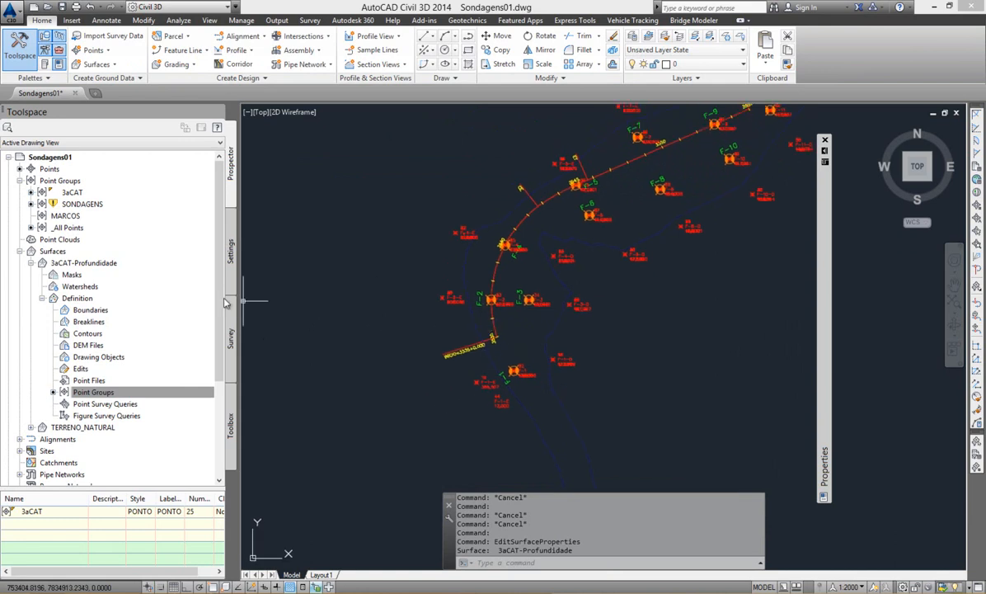
pyautogui.click(32, 263)
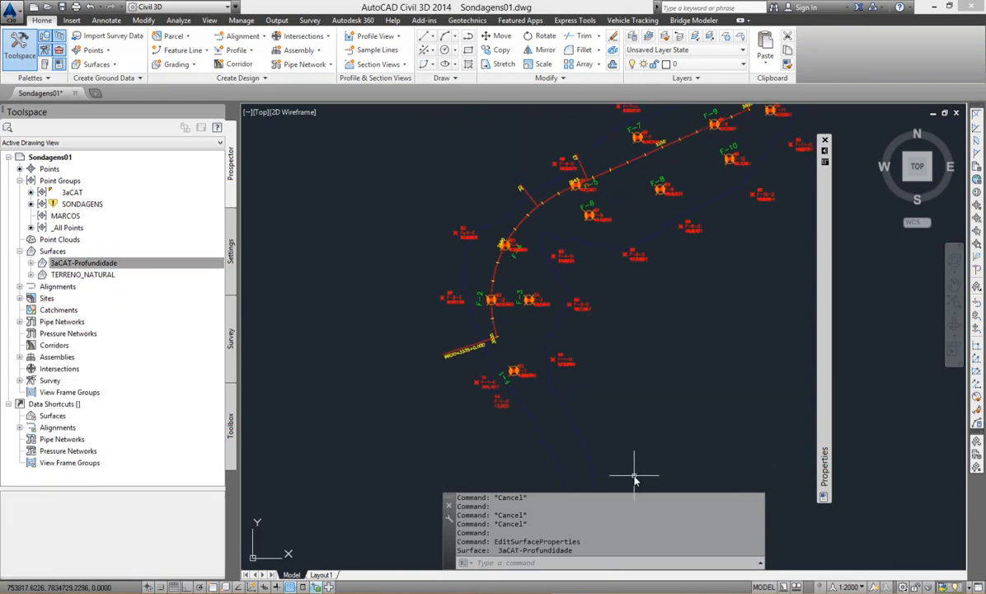
# Step: Start a new surface of type TIN volume surface and name it Diferencial-3aCAT-TN
pyautogui.moveTo(634, 478)
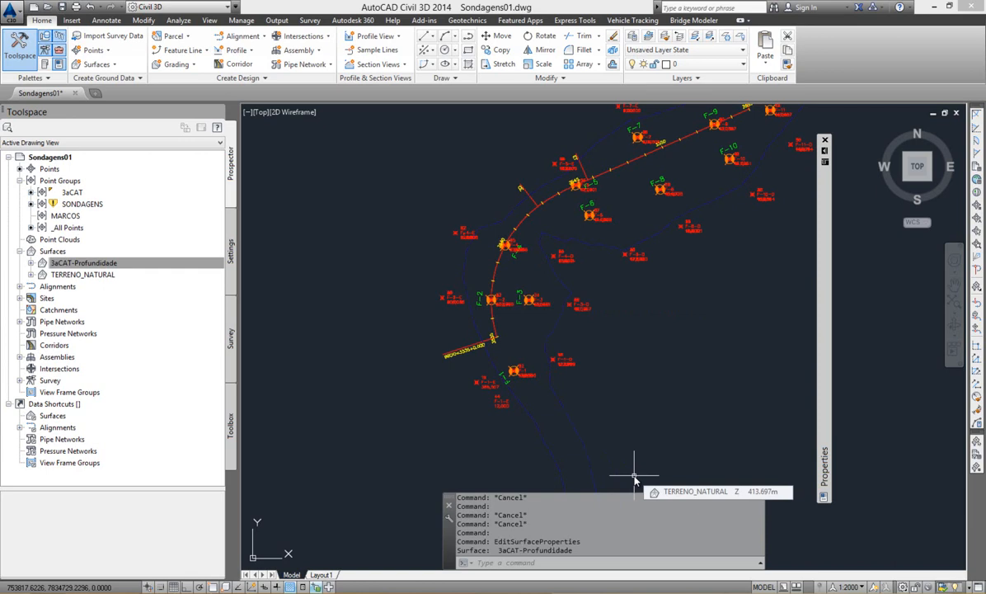
pyautogui.click(86, 263)
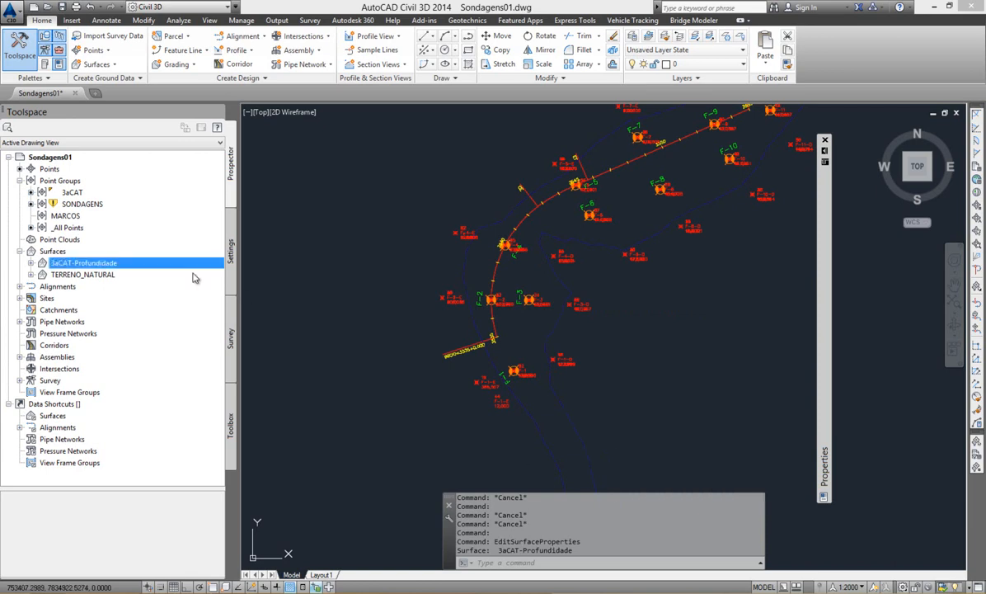
pyautogui.rightClick(68, 251)
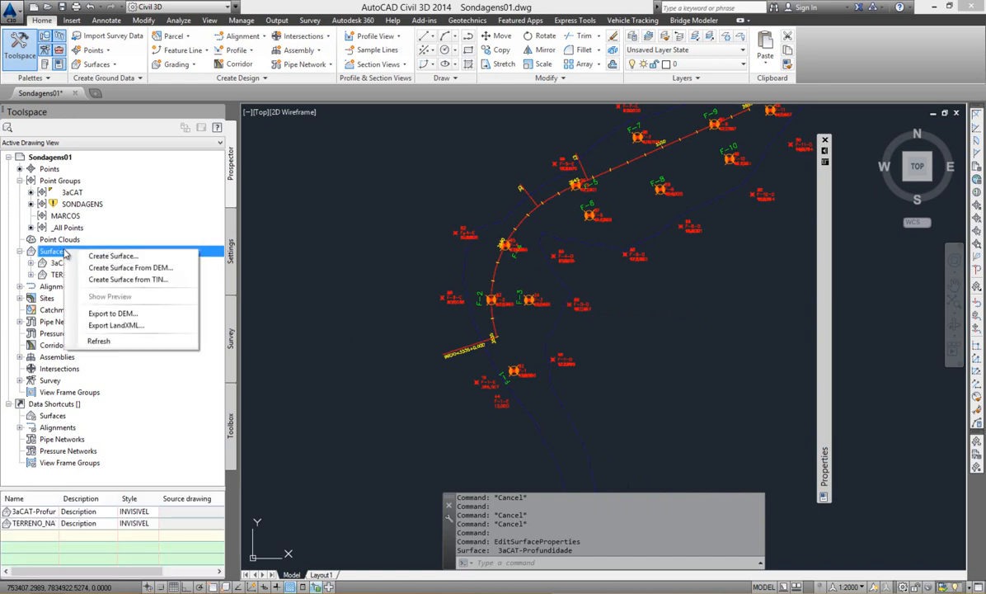
pyautogui.click(120, 257)
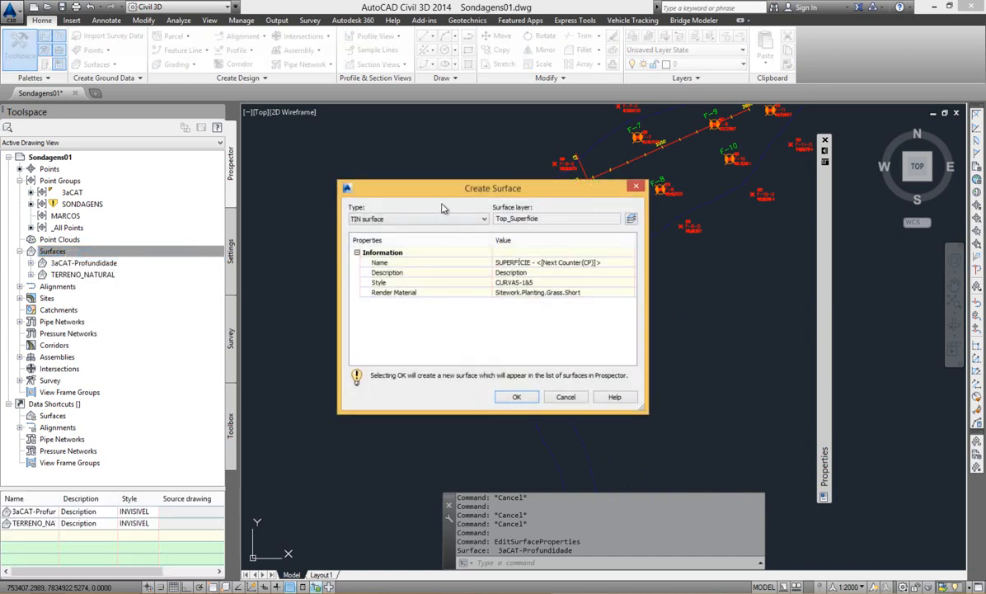
pyautogui.click(445, 221)
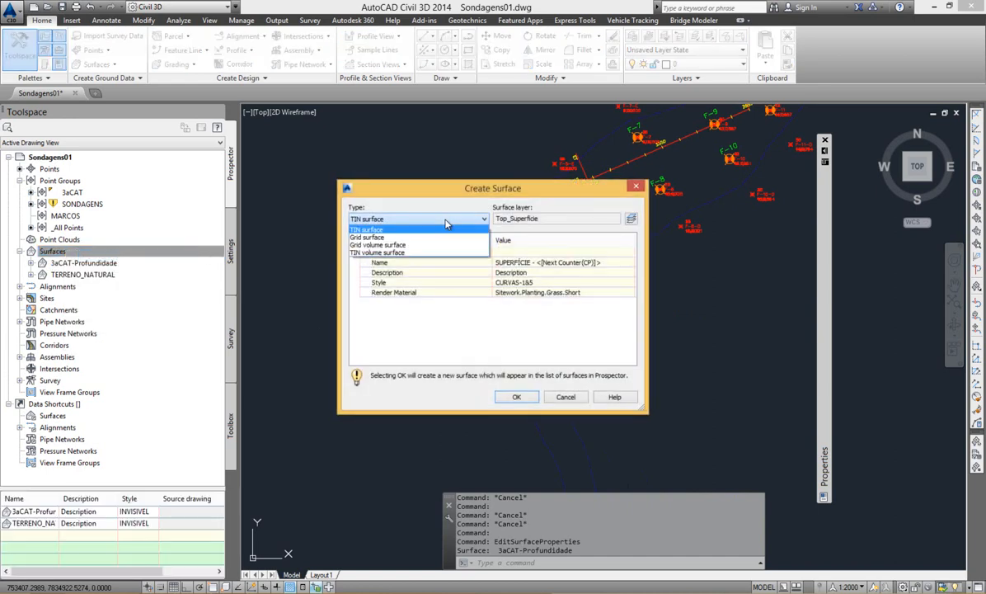
pyautogui.click(404, 253)
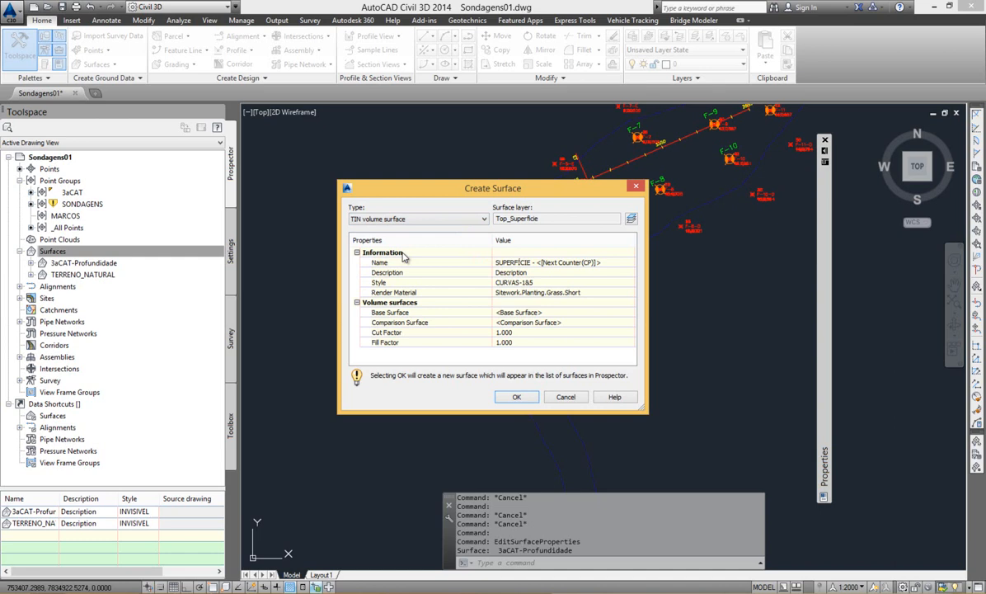
pyautogui.click(579, 262)
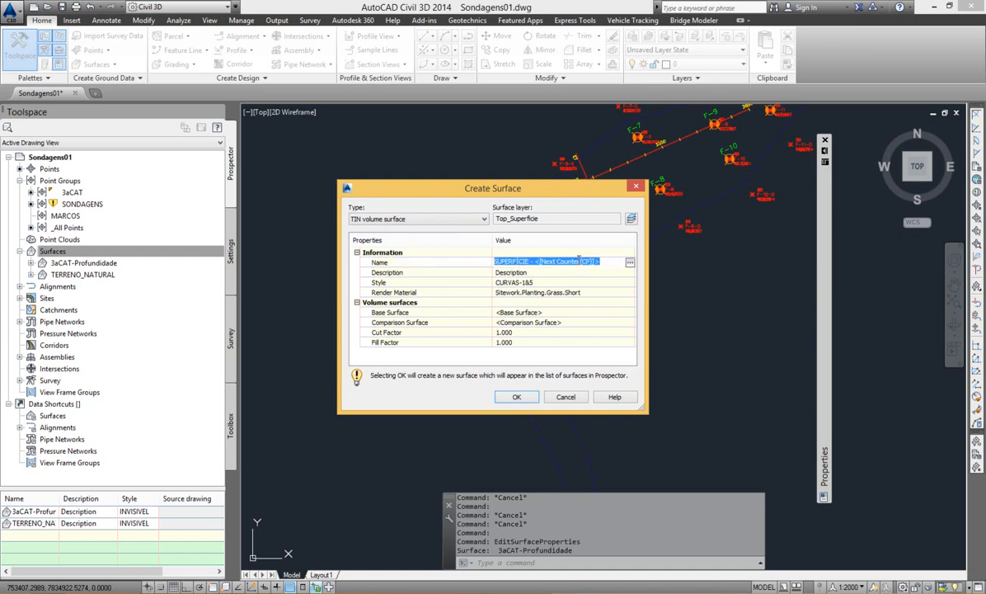
pyautogui.write('Diferencial-3aCAT-TN')
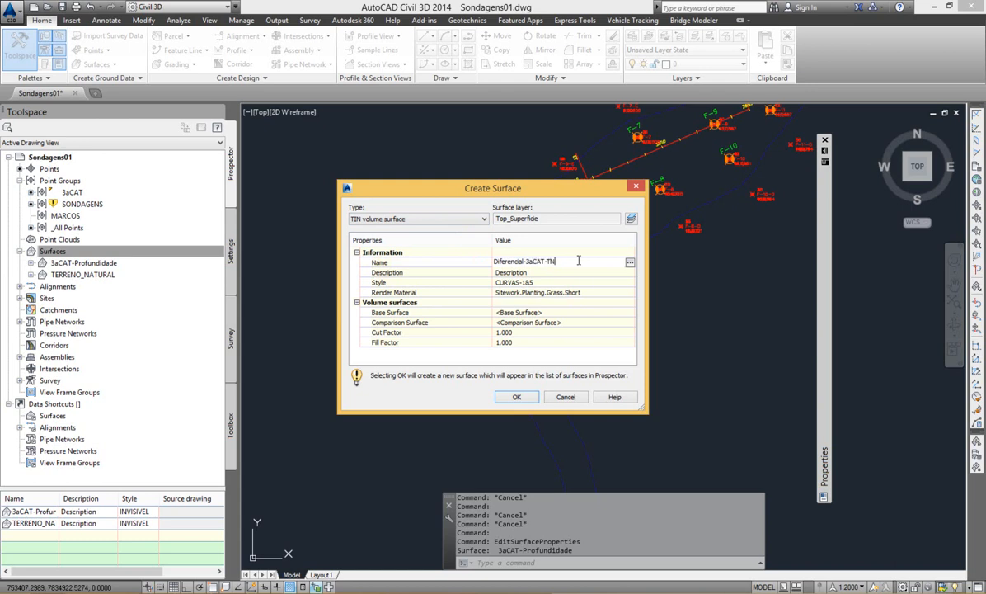
# Step: Assign 3aCAT-Profundidade as base surface and TERRENO_NATURAL as comparison surface, and create the volume surface
pyautogui.click(617, 311)
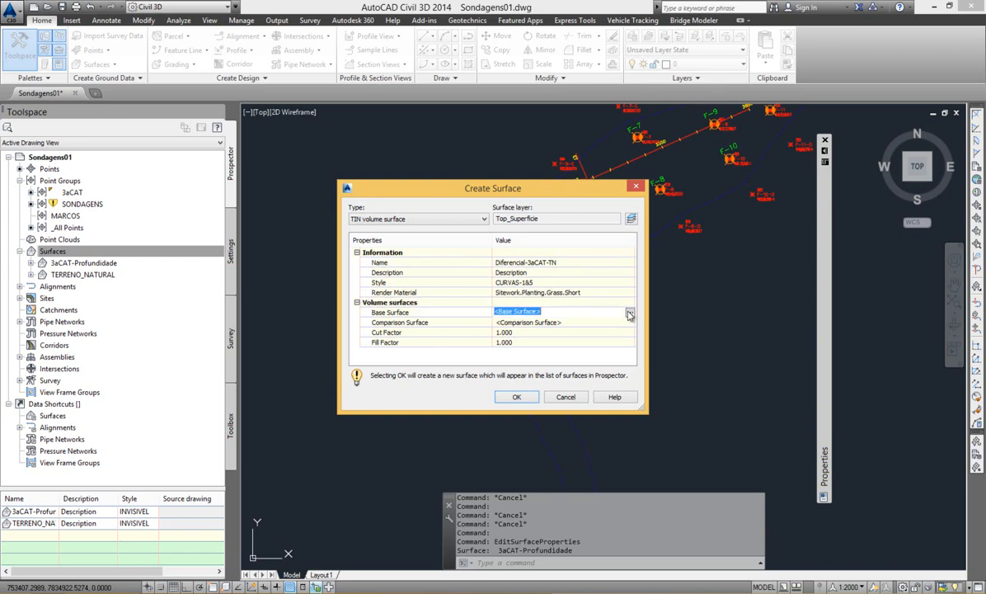
pyautogui.click(629, 314)
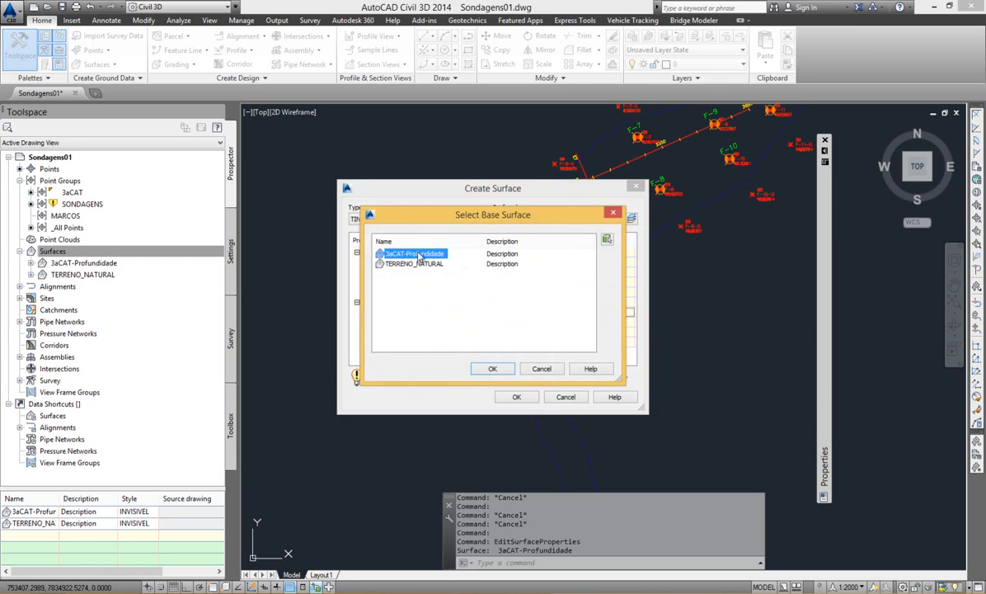
pyautogui.click(493, 369)
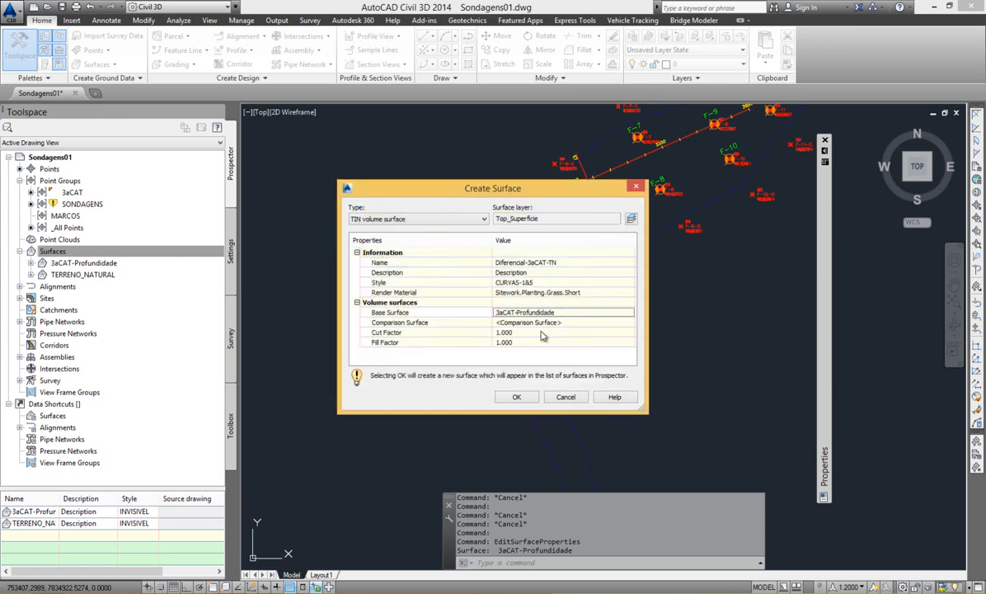
pyautogui.click(579, 322)
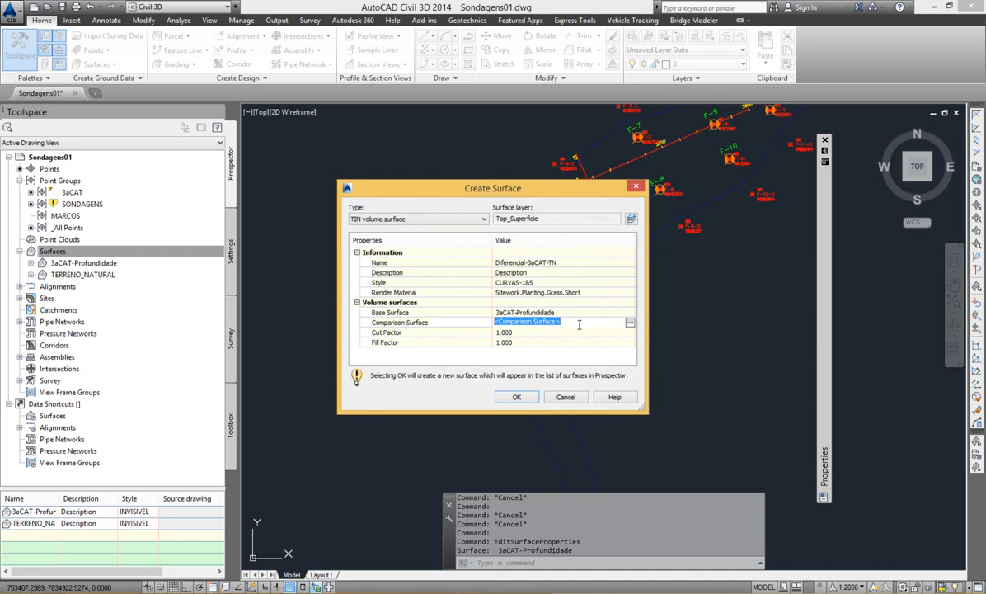
pyautogui.click(629, 324)
pyautogui.click(412, 263)
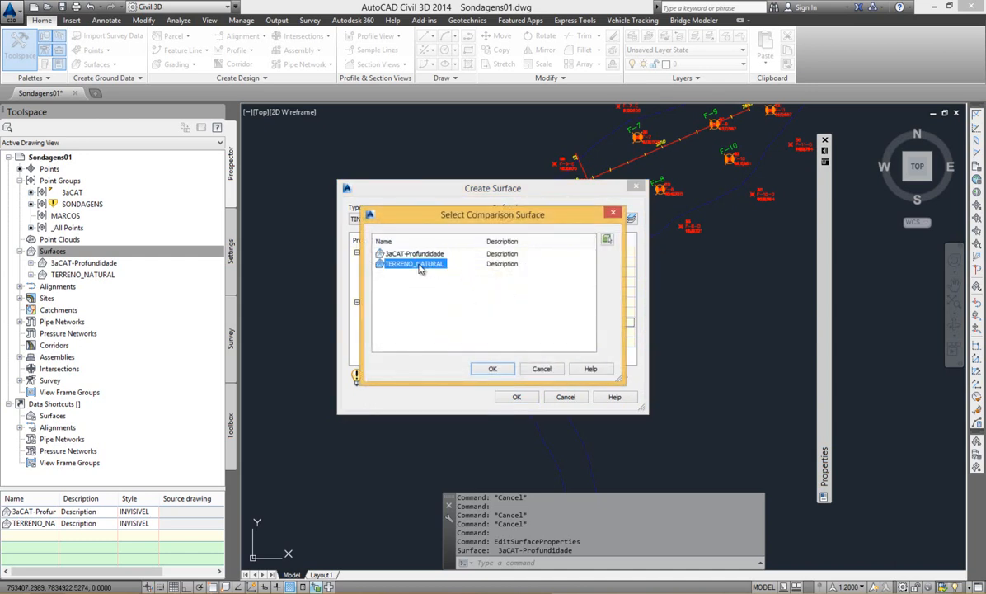
pyautogui.click(493, 369)
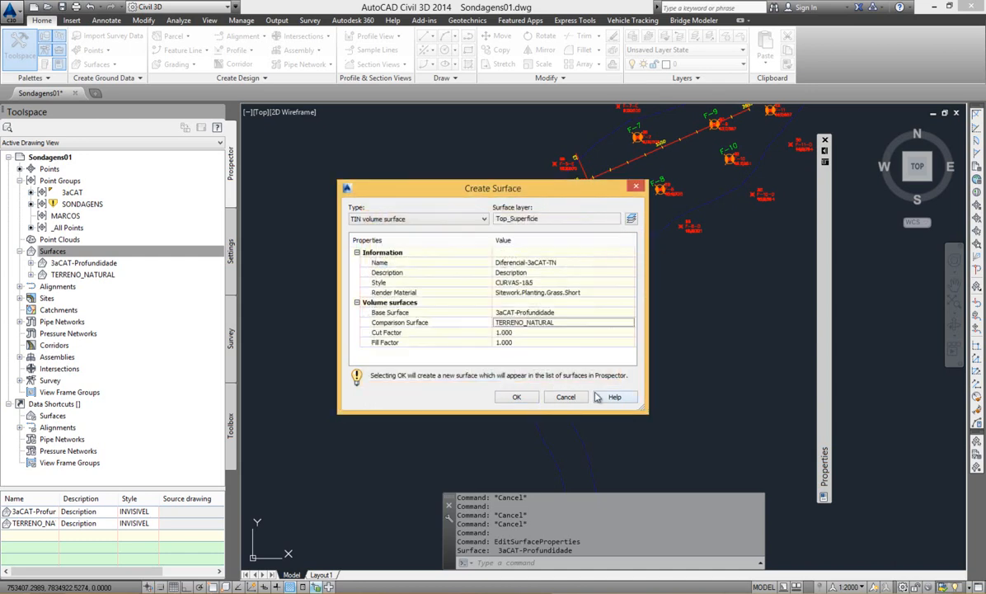
pyautogui.click(511, 398)
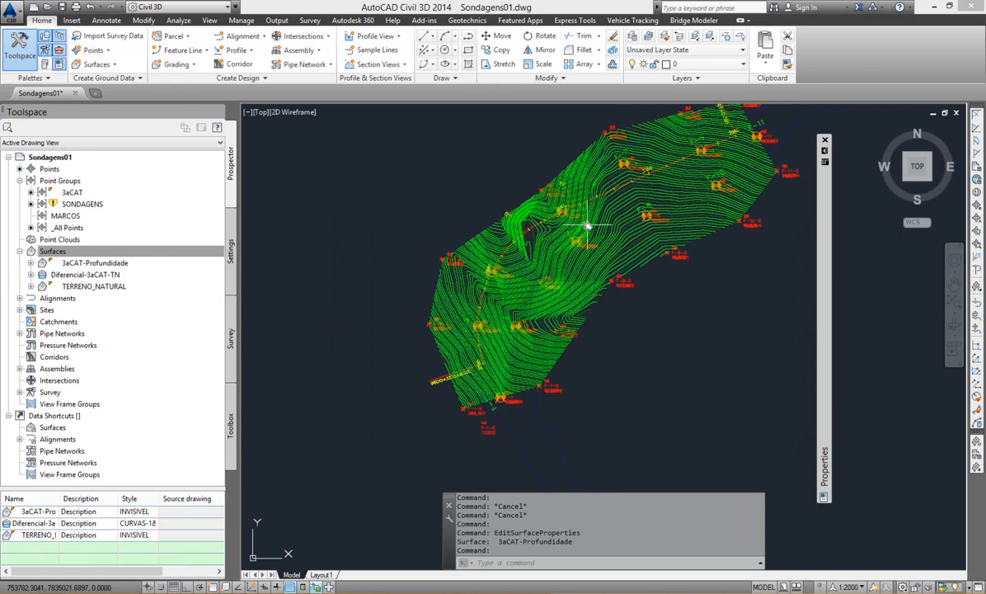
# Step: Set the style of the Diferencial-3aCAT-TN volume surface to INVISIVEL
pyautogui.click(568, 264)
pyautogui.rightClick(569, 267)
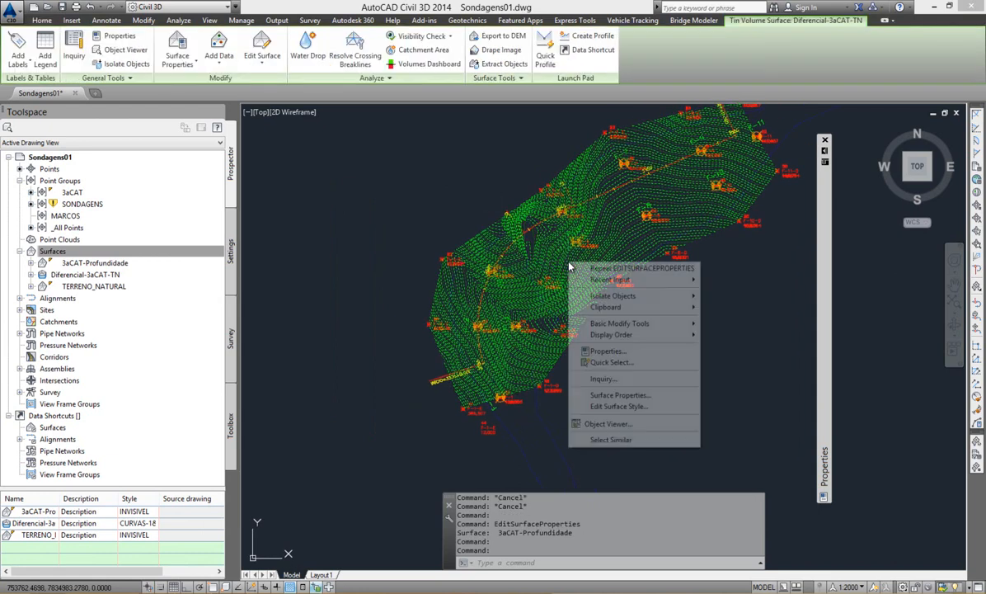
pyautogui.click(624, 396)
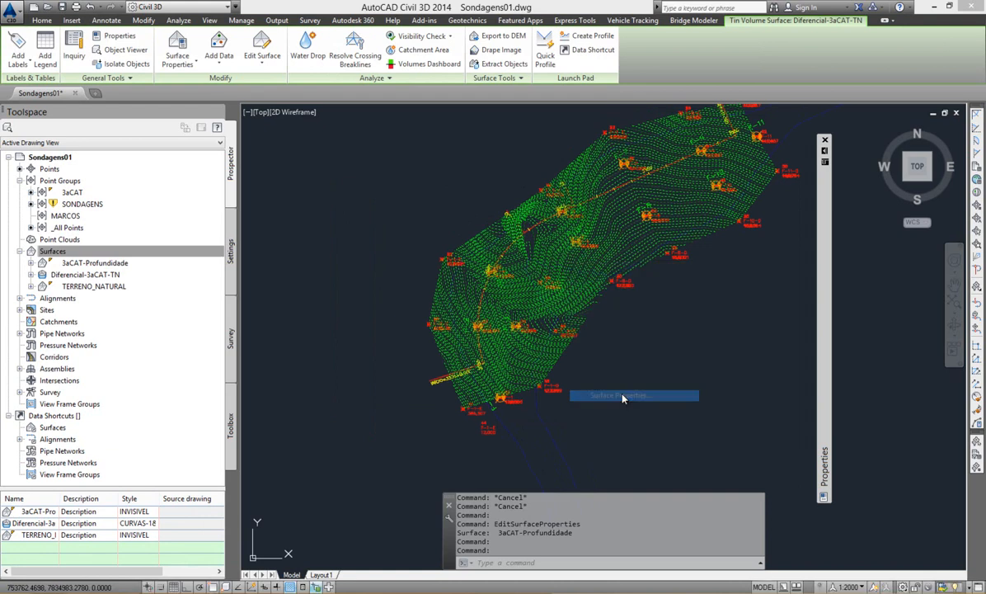
pyautogui.click(366, 306)
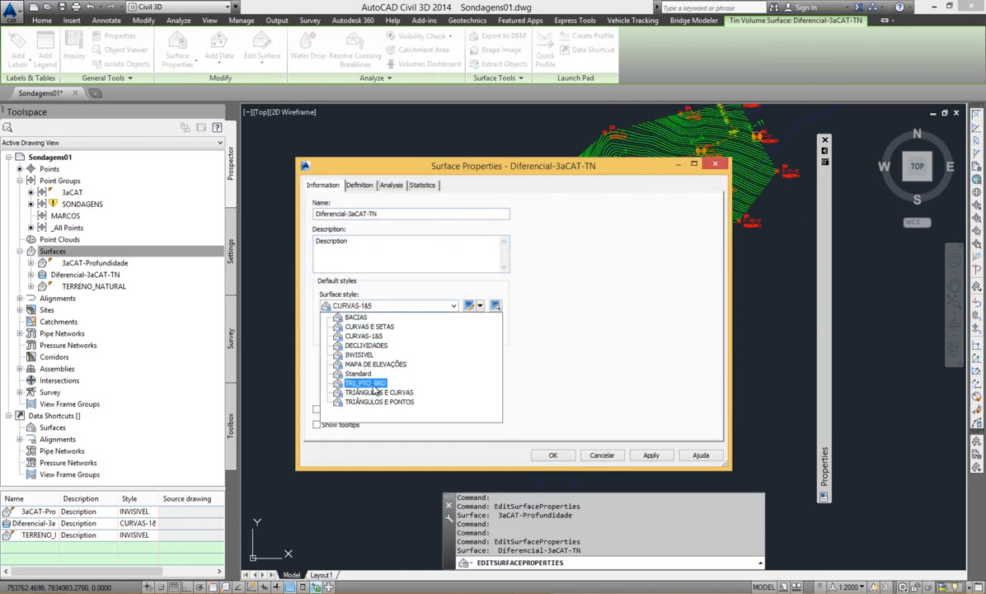
pyautogui.click(359, 355)
pyautogui.click(551, 456)
pyautogui.press('Escape')
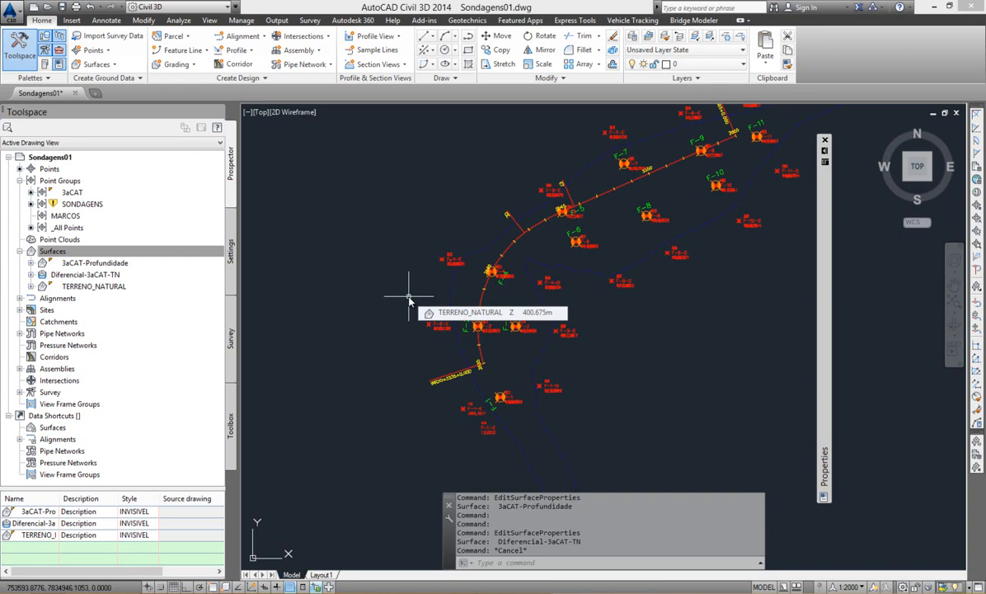
# Step: Create a TIN surface named 3aCAT-TOPO with the CURVAS-1&5 style
pyautogui.rightClick(54, 252)
pyautogui.click(91, 252)
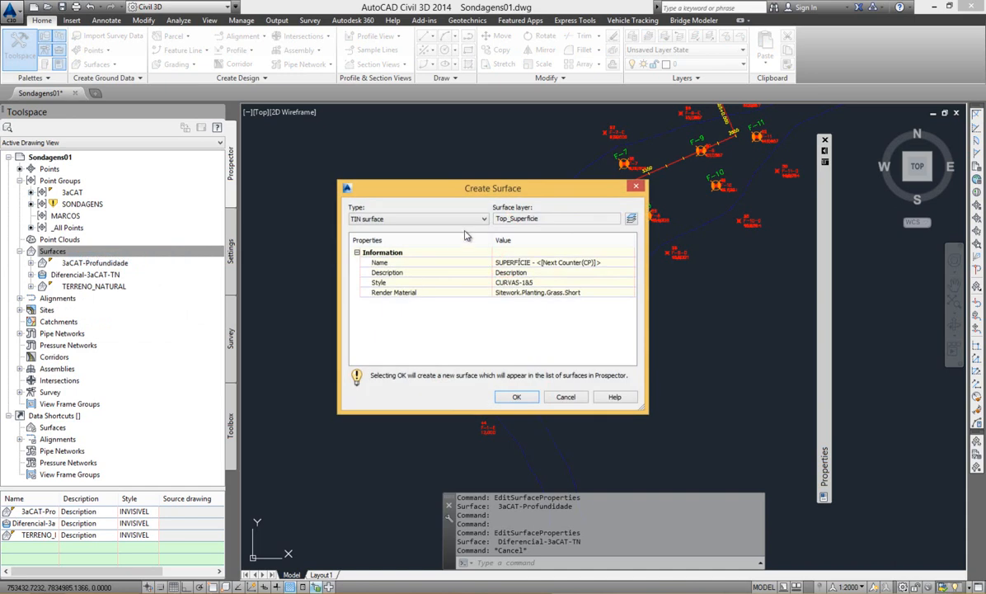
pyautogui.click(552, 263)
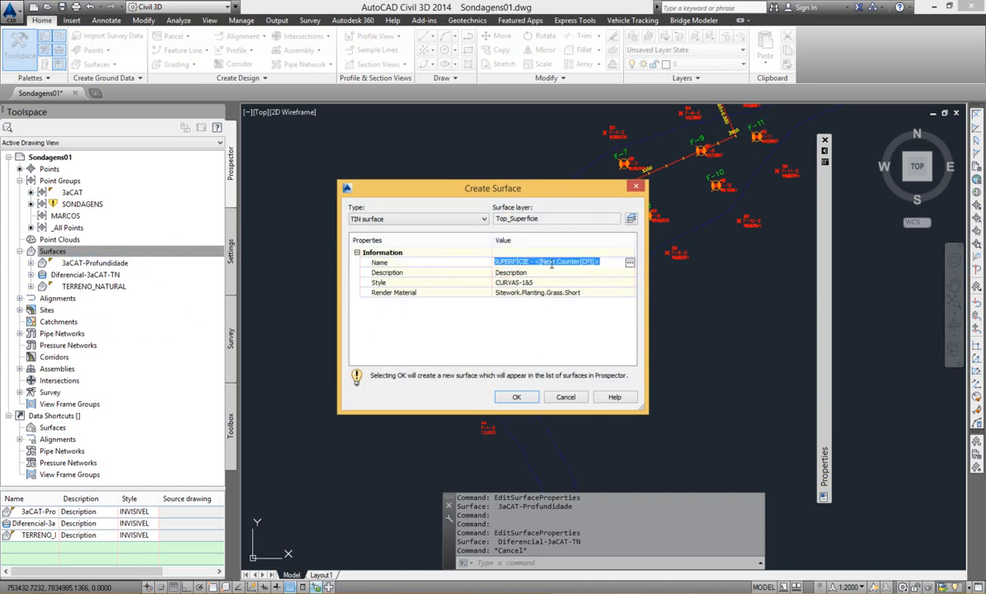
pyautogui.write('3aCA')
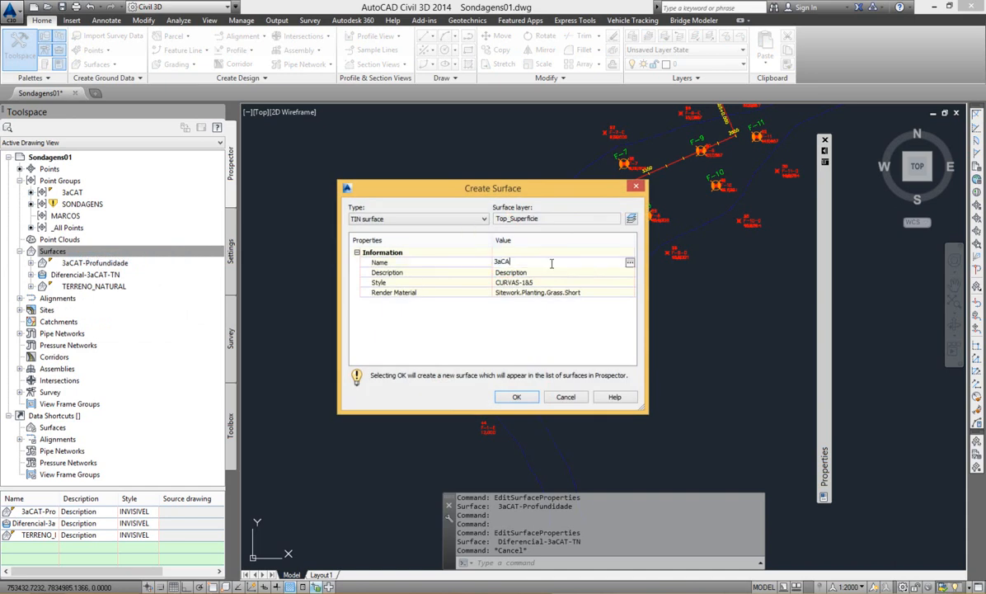
pyautogui.press('Return')
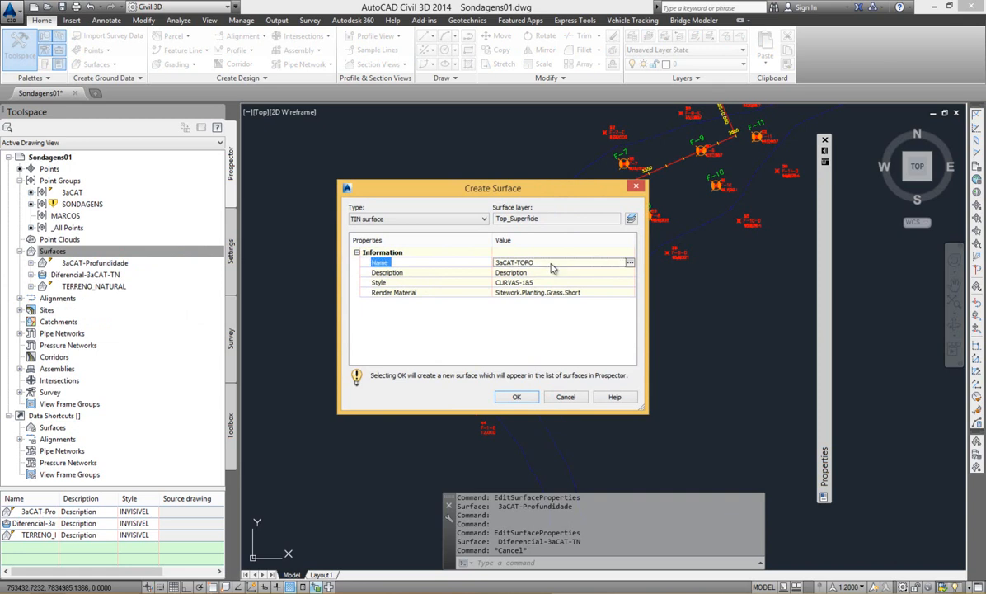
pyautogui.click(517, 398)
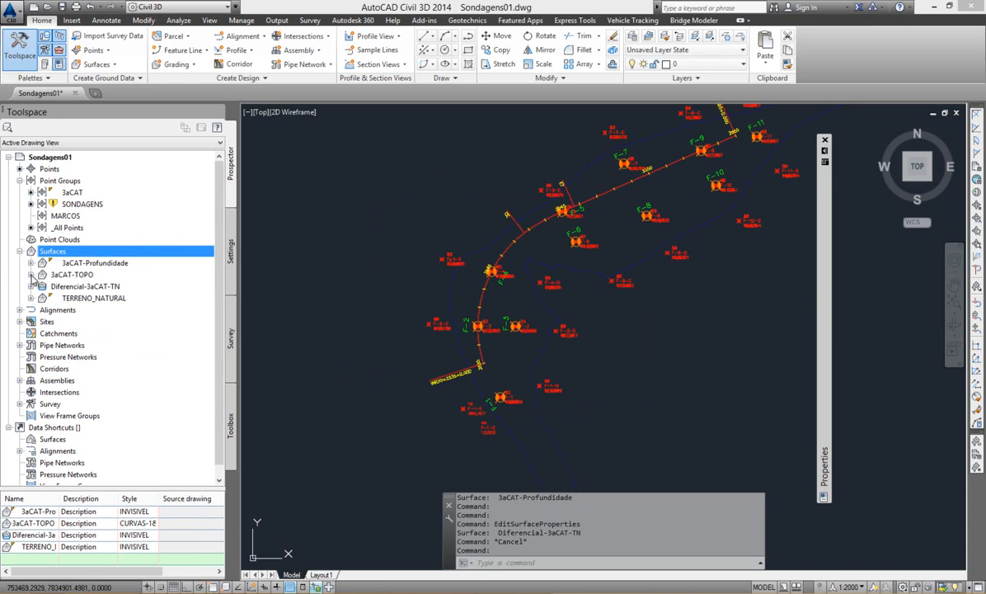
# Step: Paste the Diferencial-3aCAT-TN surface into the 3aCAT-TOPO surface as a definition edit, and collapse the 3aCAT-TOPO entry in the surface tree
pyautogui.click(31, 275)
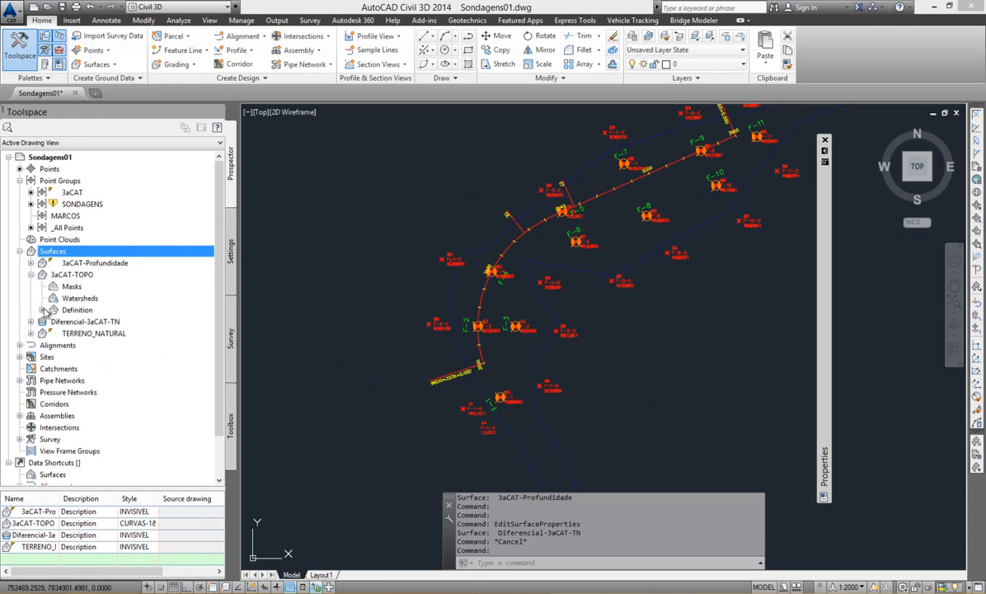
pyautogui.click(42, 310)
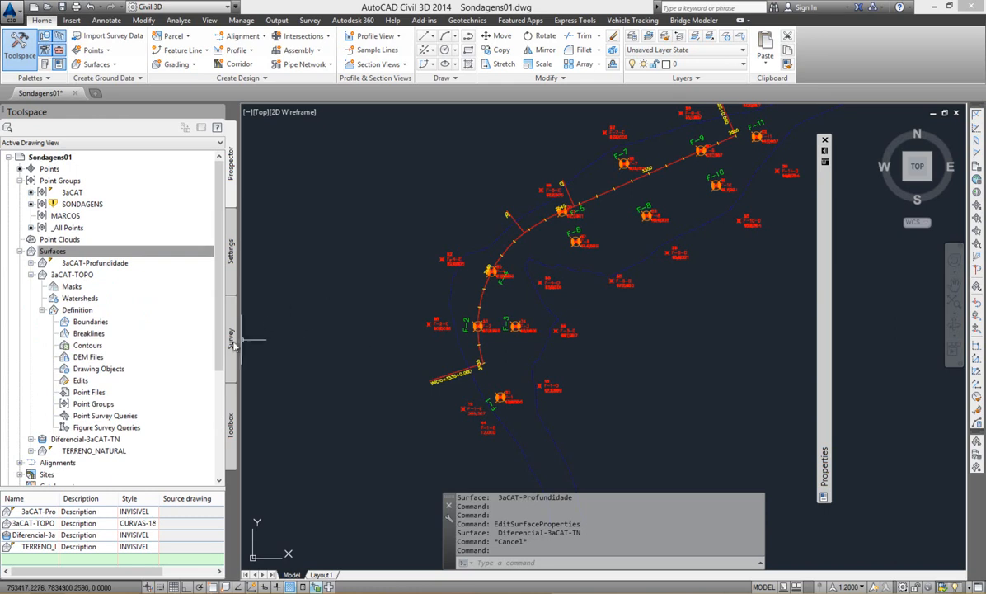
pyautogui.moveTo(219, 356); pyautogui.dragTo(219, 361)
pyautogui.scroll(-1, 218, 361)
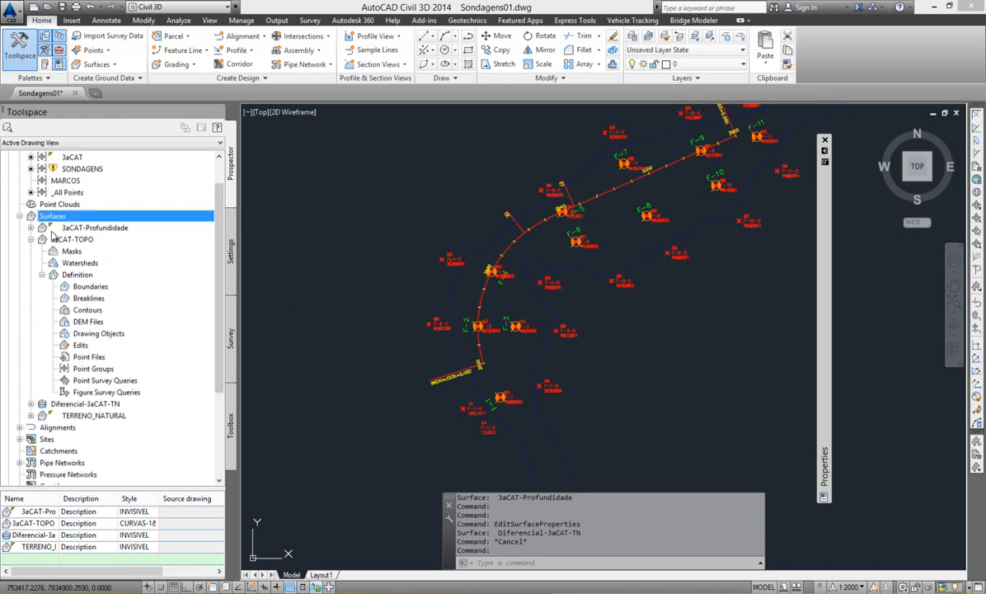
pyautogui.click(71, 240)
pyautogui.click(66, 272)
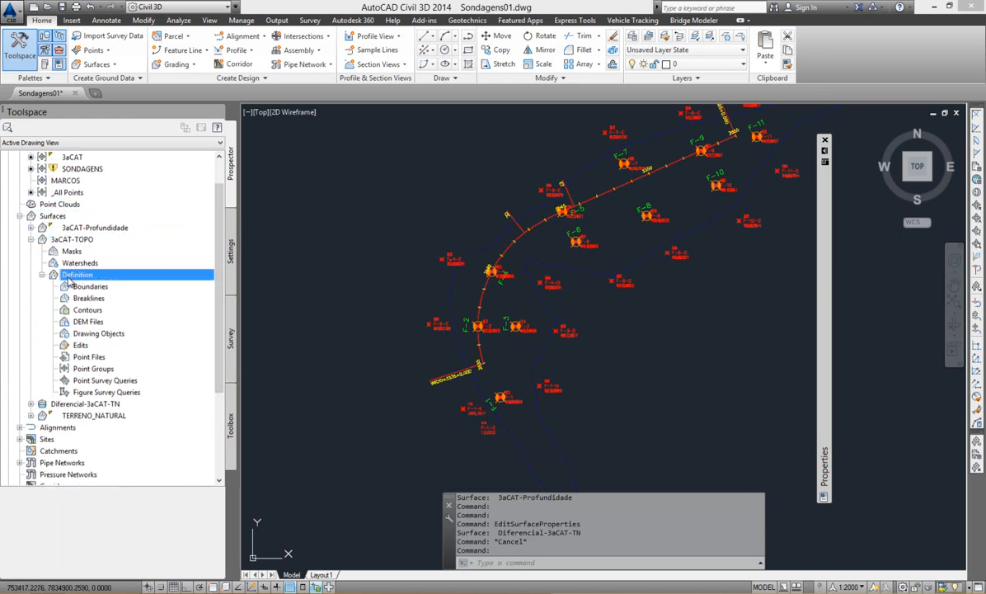
pyautogui.click(80, 346)
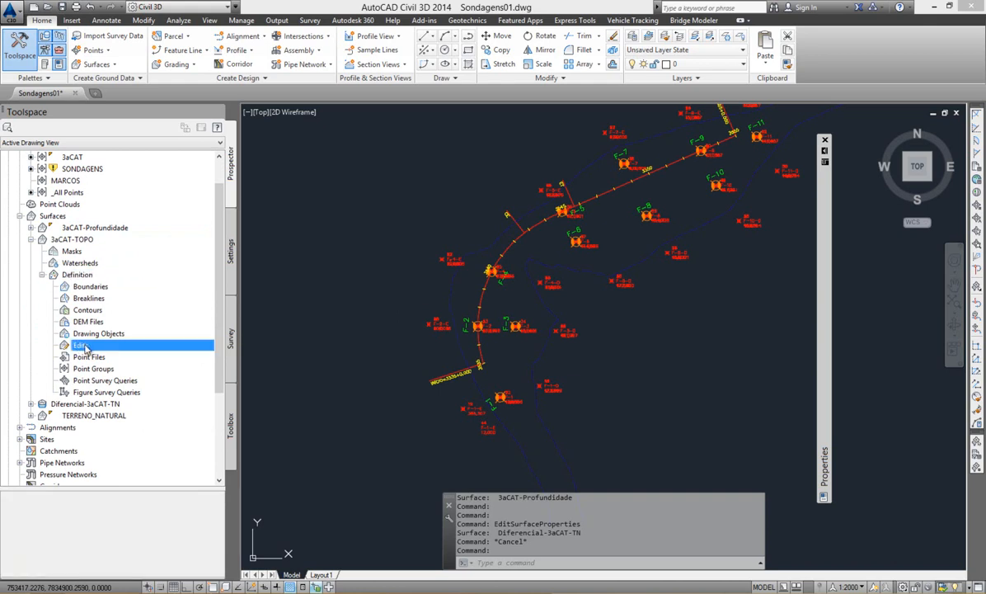
pyautogui.rightClick(84, 348)
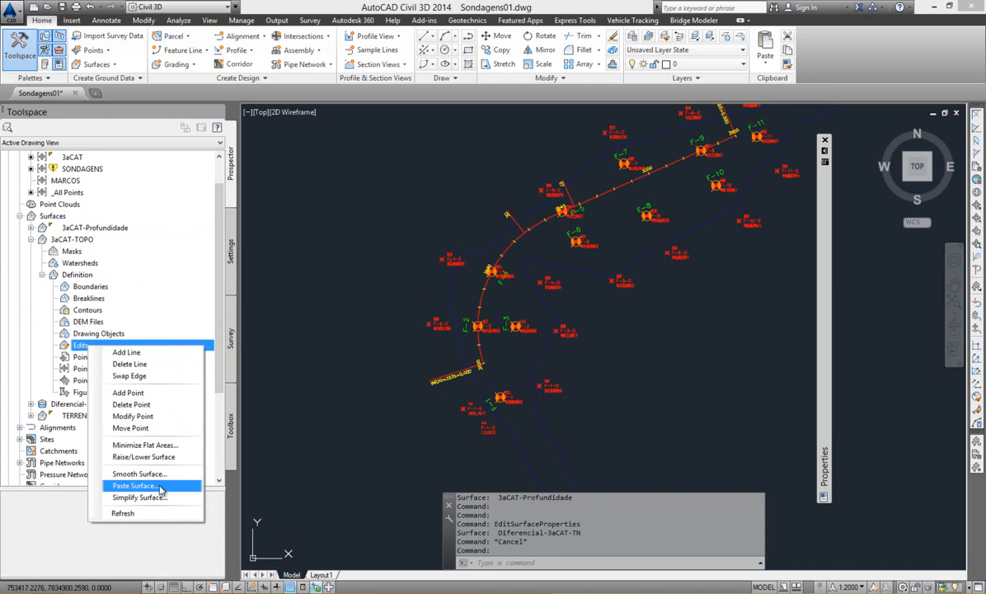
pyautogui.click(133, 485)
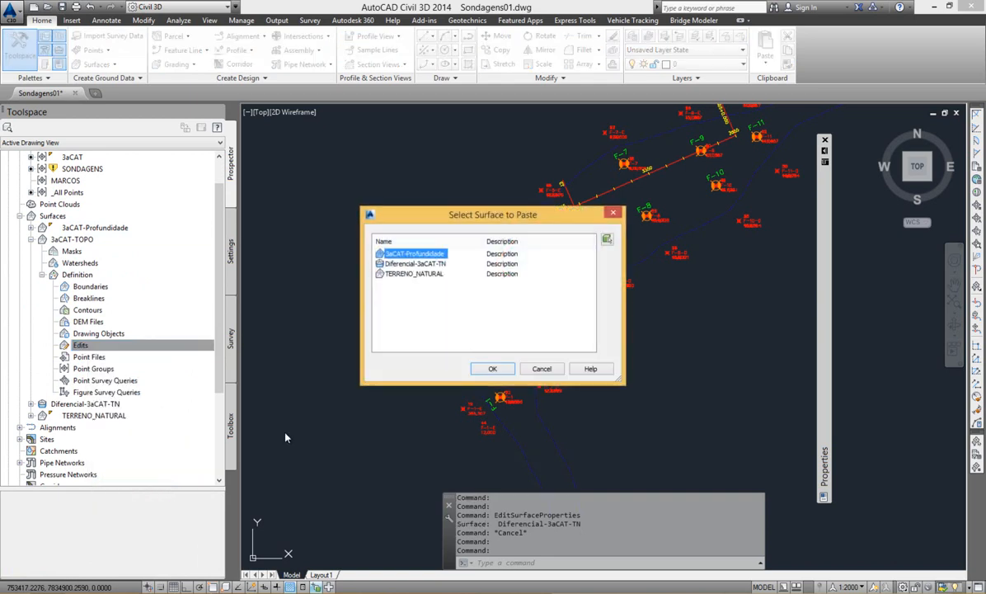
pyautogui.click(423, 264)
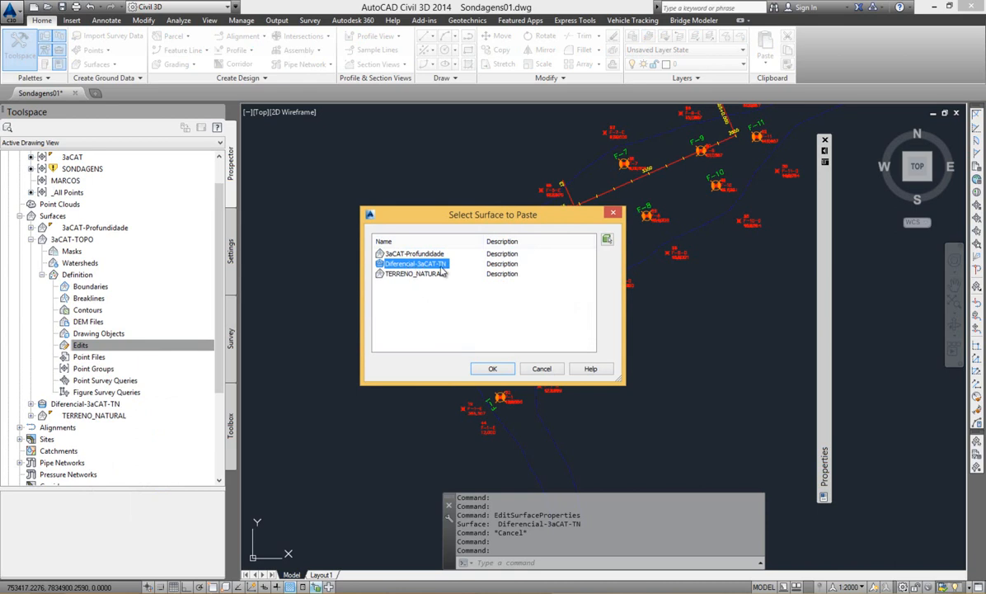
pyautogui.click(493, 369)
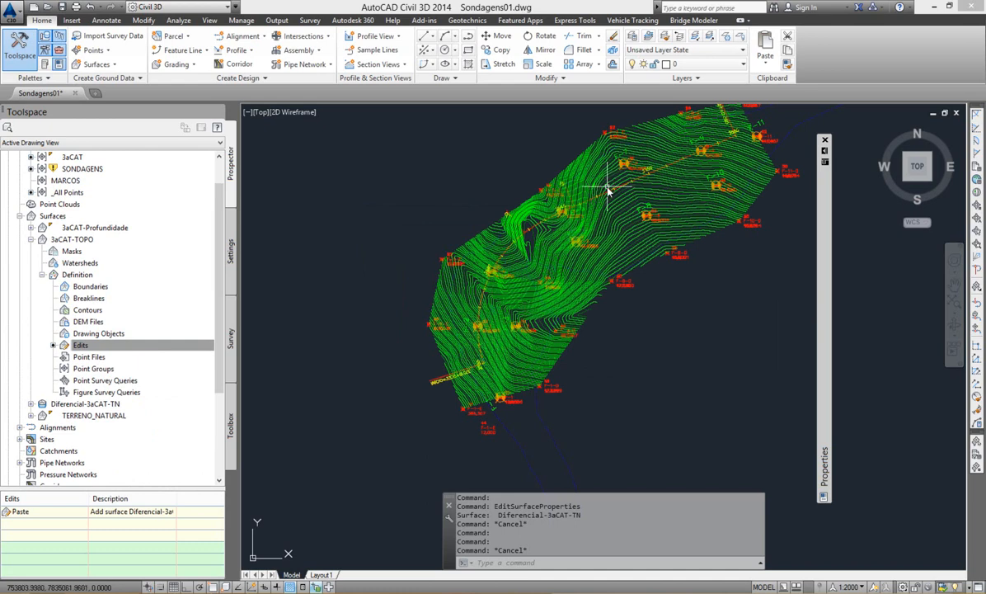
pyautogui.click(20, 216)
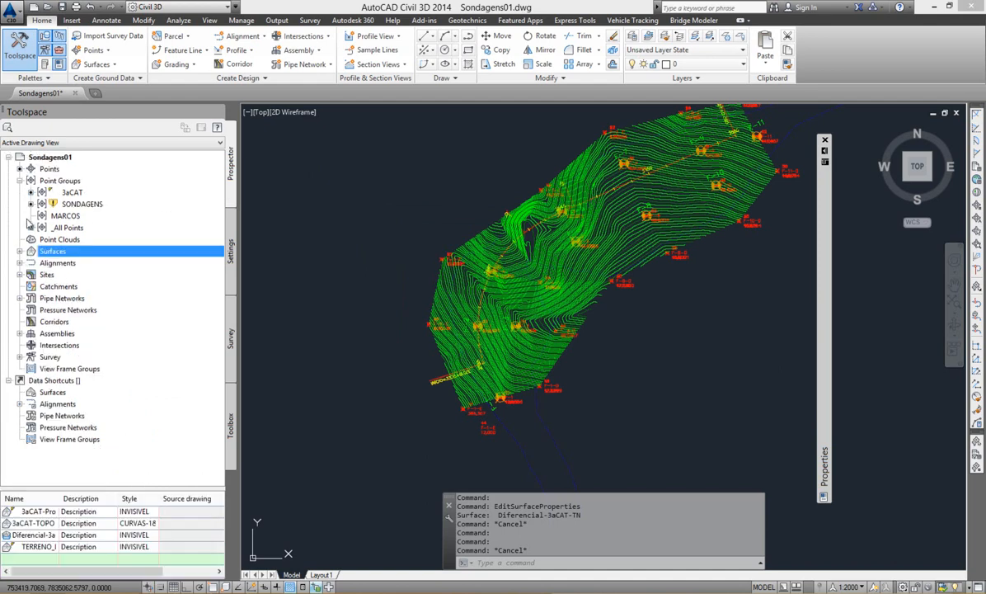
pyautogui.click(20, 251)
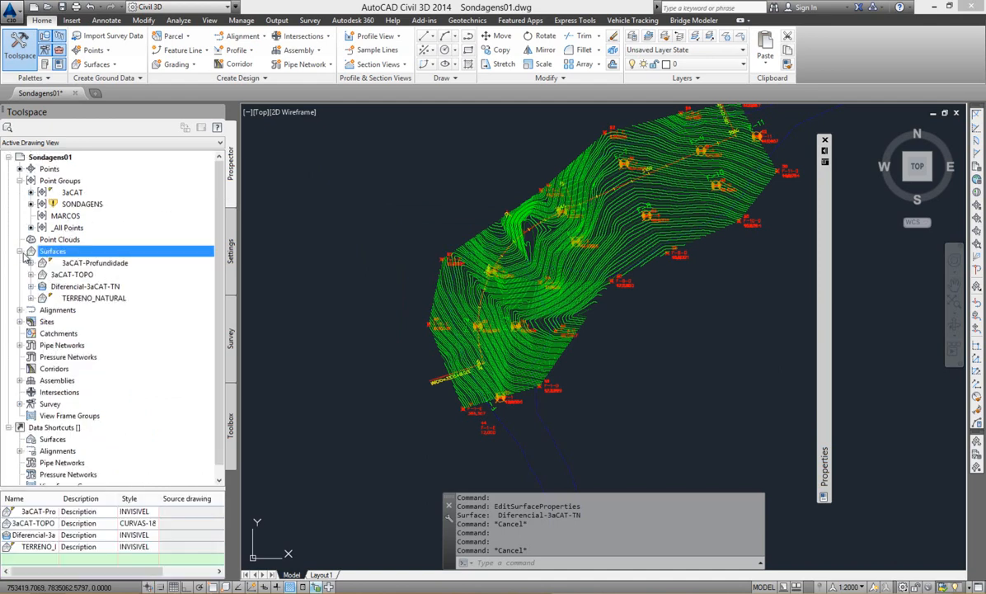
# Step: Set the surface style of TERRENO_NATURAL to CURVAS-1&5
pyautogui.click(91, 298)
pyautogui.rightClick(90, 298)
pyautogui.click(123, 306)
pyautogui.click(342, 305)
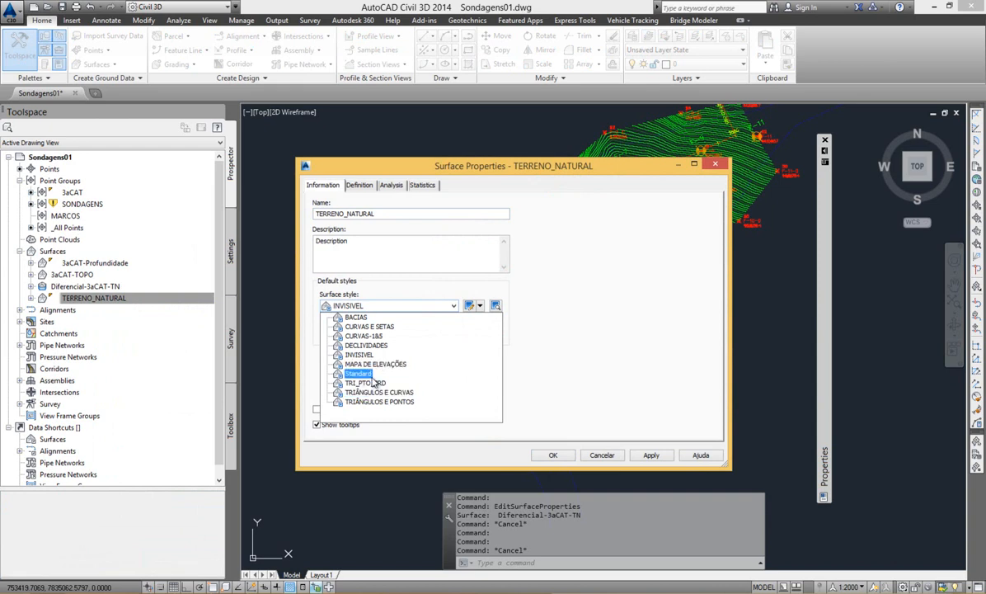
pyautogui.click(367, 337)
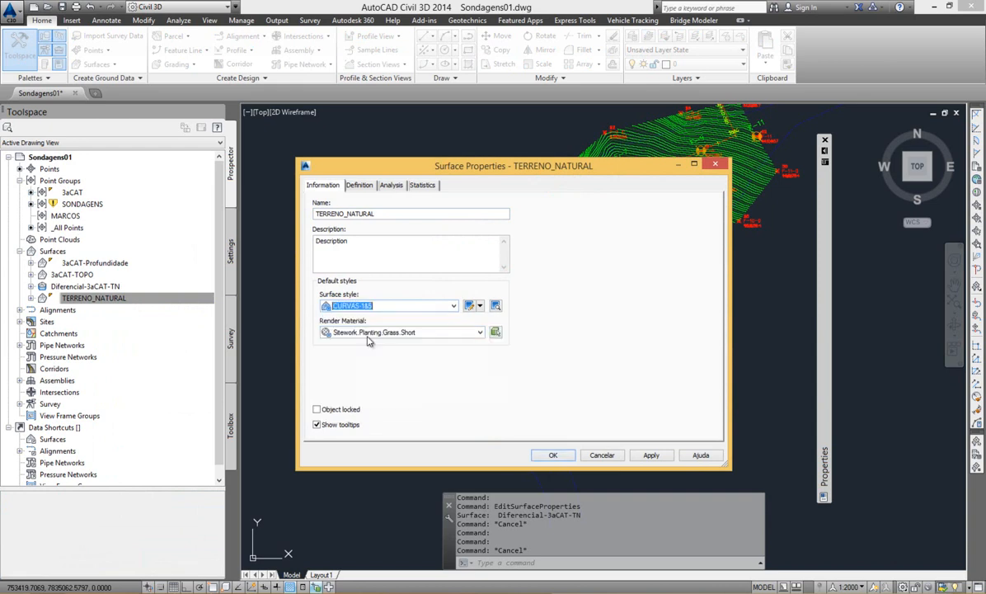
pyautogui.click(554, 454)
pyautogui.press('Escape')
pyautogui.scroll(4, 482, 235)
pyautogui.scroll(-3, 449, 264)
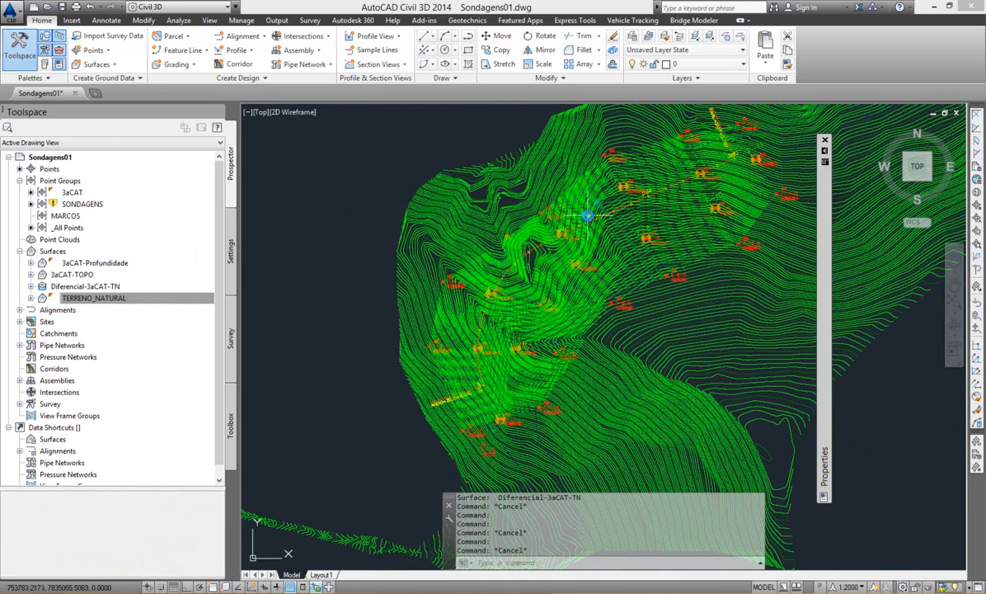
pyautogui.scroll(-3, 508, 247)
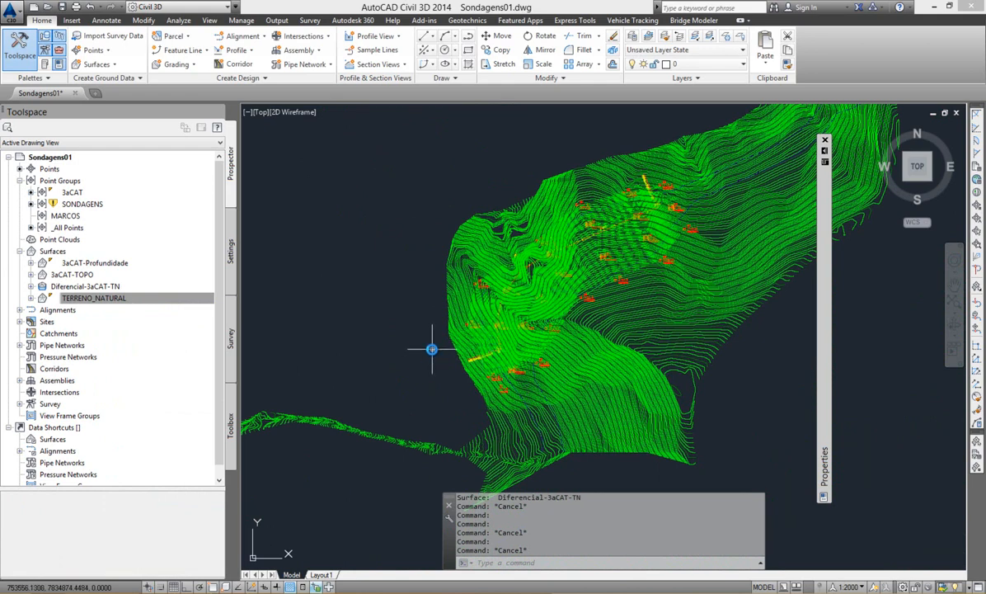
# Step: Sample surface profiles along ALINHAMENTO - 01 from TERRENO_NATURAL and 3aCAT-TOPO, and start drawing them in a profile view
pyautogui.click(235, 50)
pyautogui.click(248, 69)
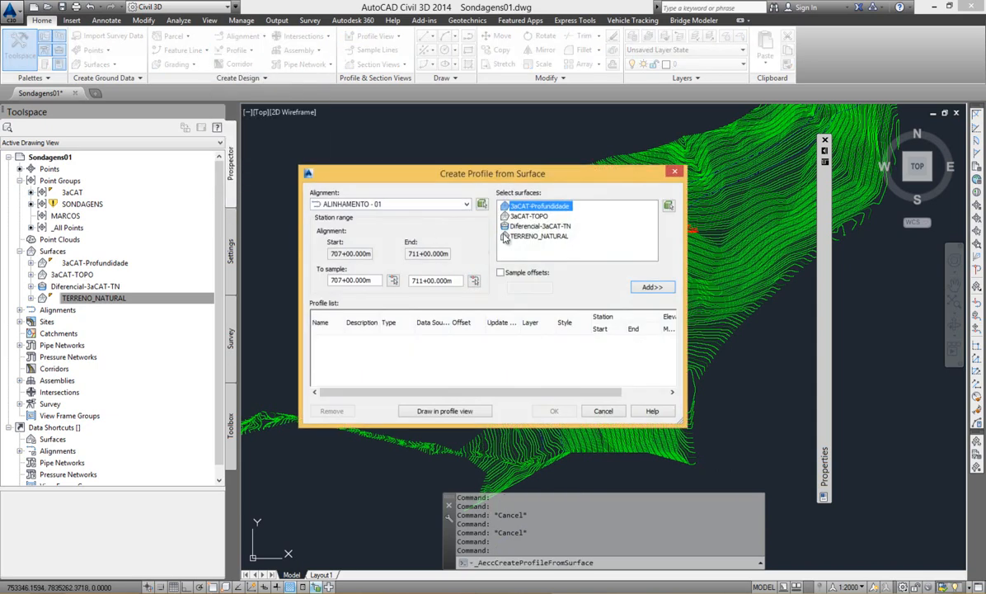
pyautogui.doubleClick(402, 205)
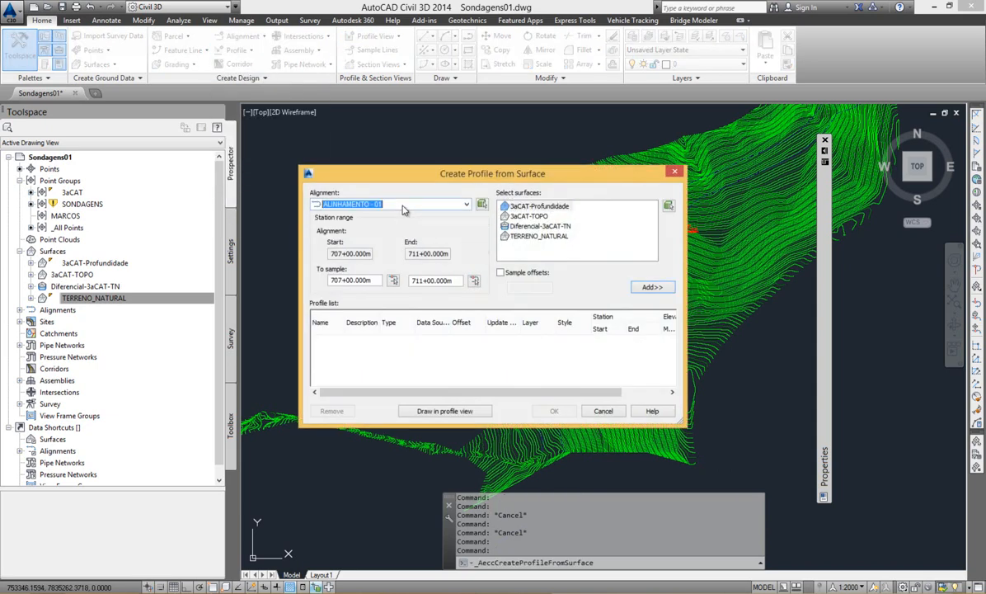
pyautogui.click(531, 236)
pyautogui.click(652, 286)
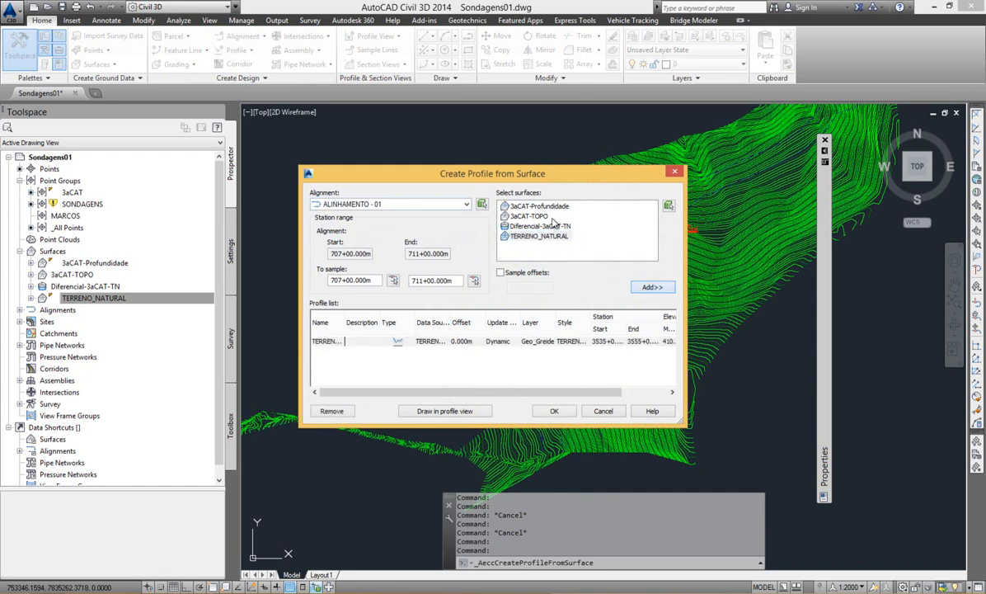
pyautogui.click(528, 215)
pyautogui.click(651, 287)
pyautogui.click(449, 410)
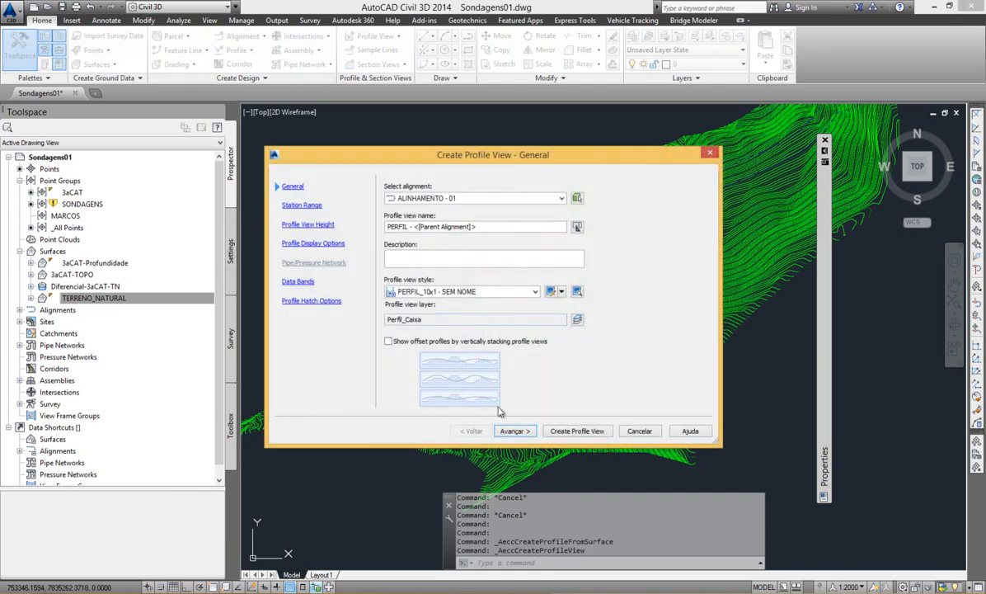
# Step: Create the ALINHAMENTO - 01 profile view with the default settings and place it in the empty area above the terrain
pyautogui.click(517, 430)
pyautogui.click(518, 430)
pyautogui.click(518, 431)
pyautogui.click(518, 431)
pyautogui.click(470, 431)
pyautogui.click(518, 430)
pyautogui.click(517, 431)
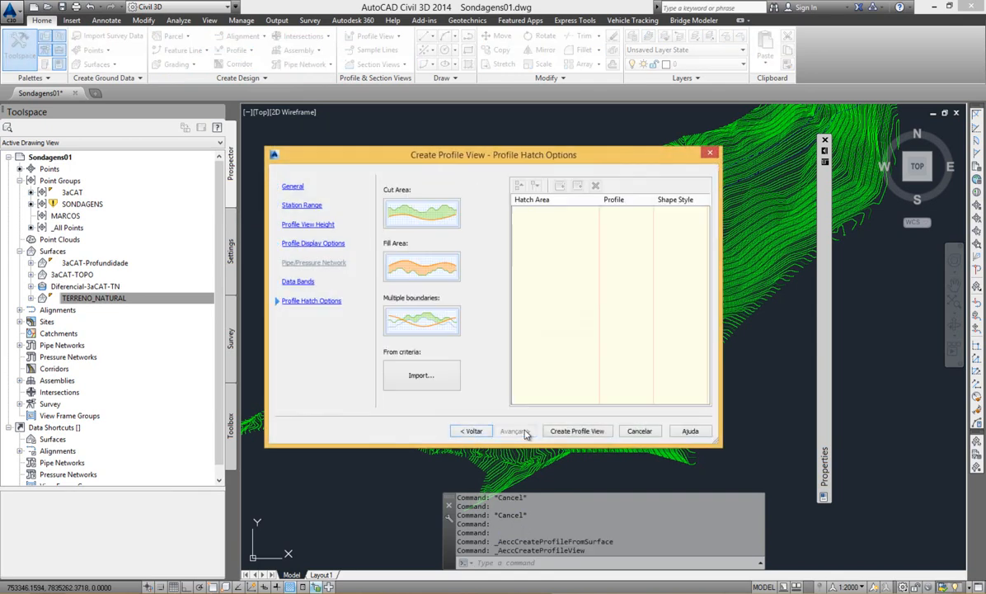
pyautogui.click(577, 430)
pyautogui.scroll(-5, 501, 363)
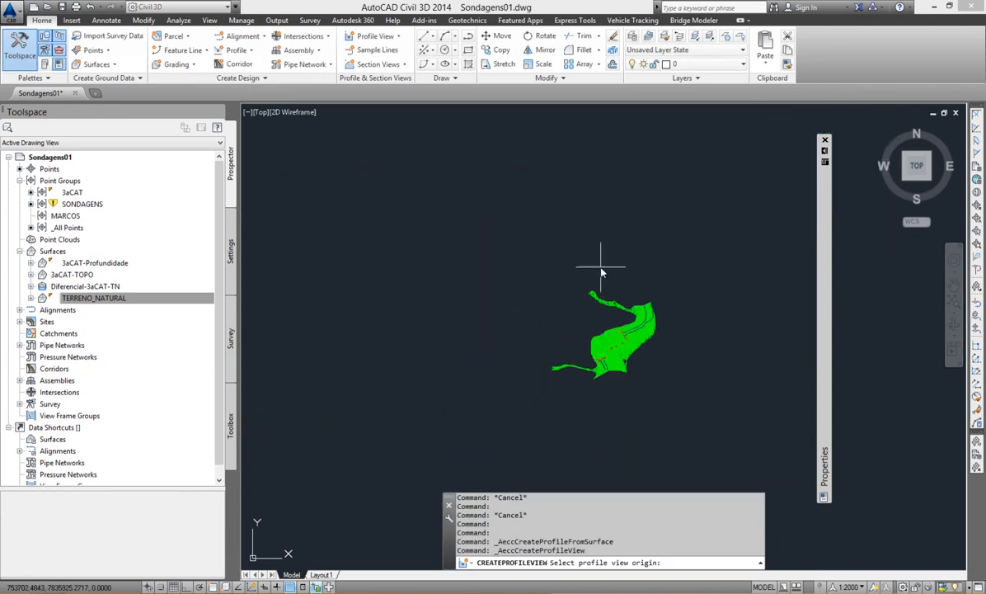
pyautogui.click(557, 245)
pyautogui.scroll(6, 600, 226)
pyautogui.scroll(2, 609, 261)
pyautogui.moveTo(553, 321); pyautogui.dragTo(522, 345, button='middle')
pyautogui.press('Escape')
# Step: Send the profile view grid to the back of the display order, behind its profile lines
pyautogui.scroll(-2, 486, 330)
pyautogui.scroll(1, 487, 293)
pyautogui.click(470, 221)
pyautogui.rightClick(503, 237)
pyautogui.moveTo(561, 309)
pyautogui.click(663, 327)
pyautogui.press('Escape')
pyautogui.scroll(2, 570, 250)
pyautogui.scroll(-2, 551, 279)
pyautogui.moveTo(551, 278)
pyautogui.mouseDown(button='middle')
pyautogui.moveTo(568, 234)
pyautogui.moveTo(582, 299)
pyautogui.mouseUp(button='middle')
pyautogui.scroll(2, 581, 284)
pyautogui.scroll(-2, 579, 283)
pyautogui.scroll(2, 583, 330)
pyautogui.scroll(-2, 577, 332)
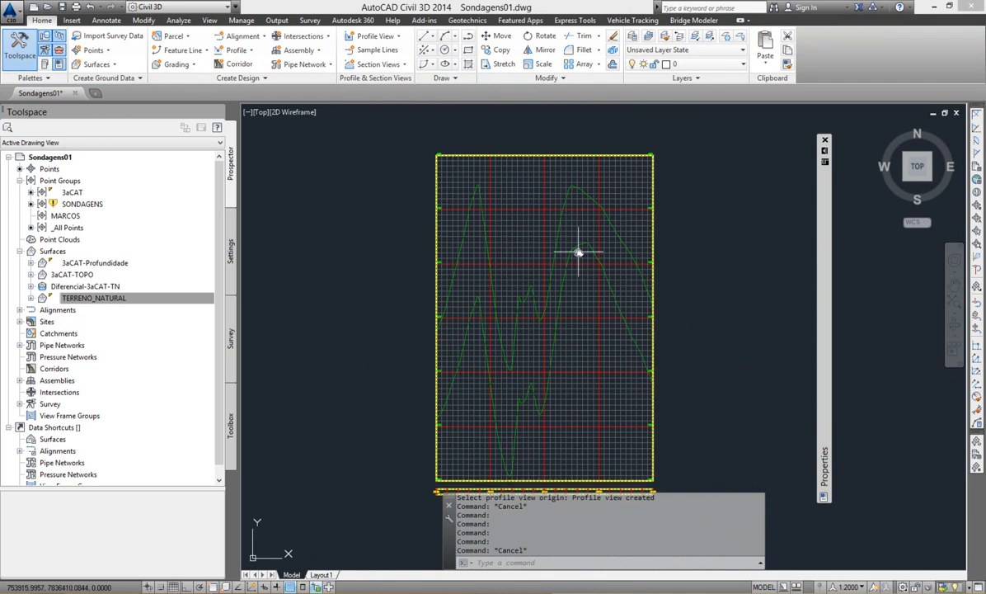
# Step: Measure the vertical gap between the two profiles at the wide right-hand peak with a temporary orthogonal line from the lower profile's endpoint
pyautogui.scroll(3, 588, 304)
pyautogui.scroll(2, 588, 304)
pyautogui.press('Escape')
pyautogui.write('l')
pyautogui.press('Return')
pyautogui.keyDown('shift'); pyautogui.rightClick(588, 304); pyautogui.keyUp('shift')
pyautogui.press('e')
pyautogui.click(588, 304)
pyautogui.moveTo(585, 231); pyautogui.dragTo(597, 312, button='middle')
pyautogui.press('F8')
pyautogui.scroll(4, 596, 196)
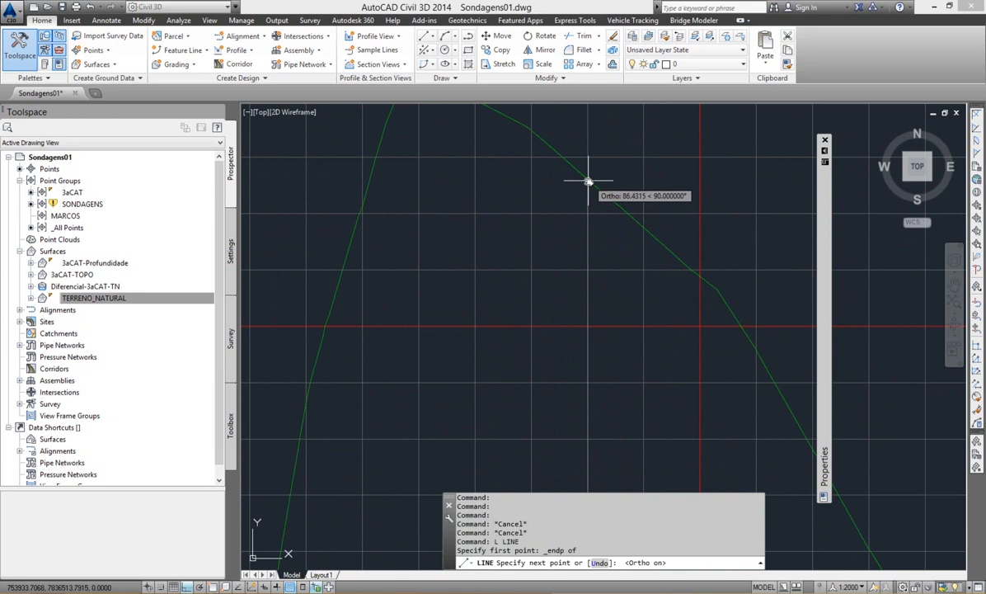
pyautogui.scroll(-6, 587, 180)
pyautogui.press('Escape')
# Step: Measure the vertical gap at the narrow left-hand peak with a temporary line from the lower profile's endpoint to the upper profile
pyautogui.scroll(4, 599, 288)
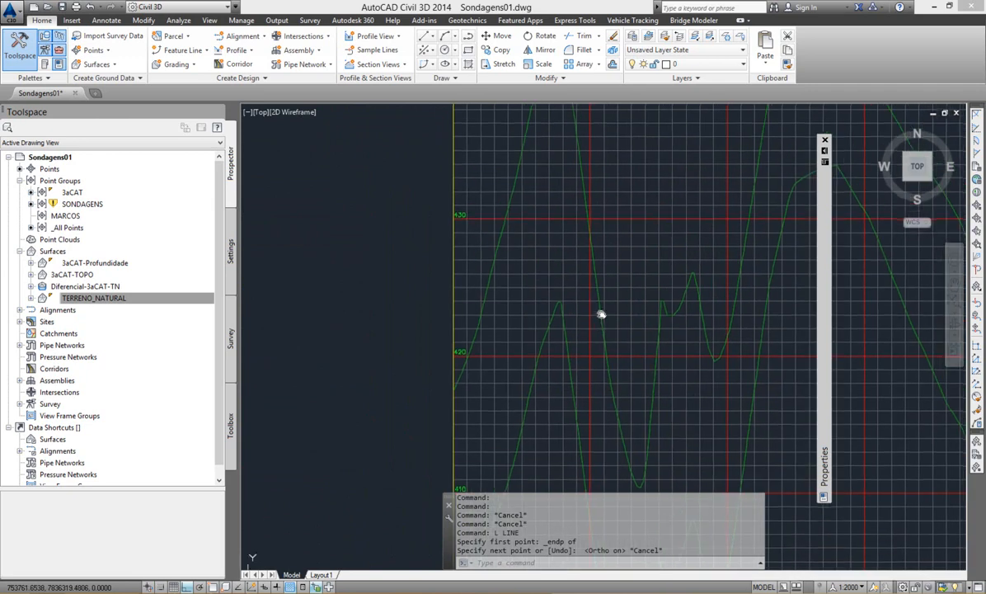
pyautogui.moveTo(603, 305); pyautogui.dragTo(599, 318, button='middle')
pyautogui.write('l')
pyautogui.press('Return')
pyautogui.keyDown('shift'); pyautogui.rightClick(573, 304); pyautogui.keyUp('shift')
pyautogui.press('e')
pyautogui.scroll(2, 573, 303)
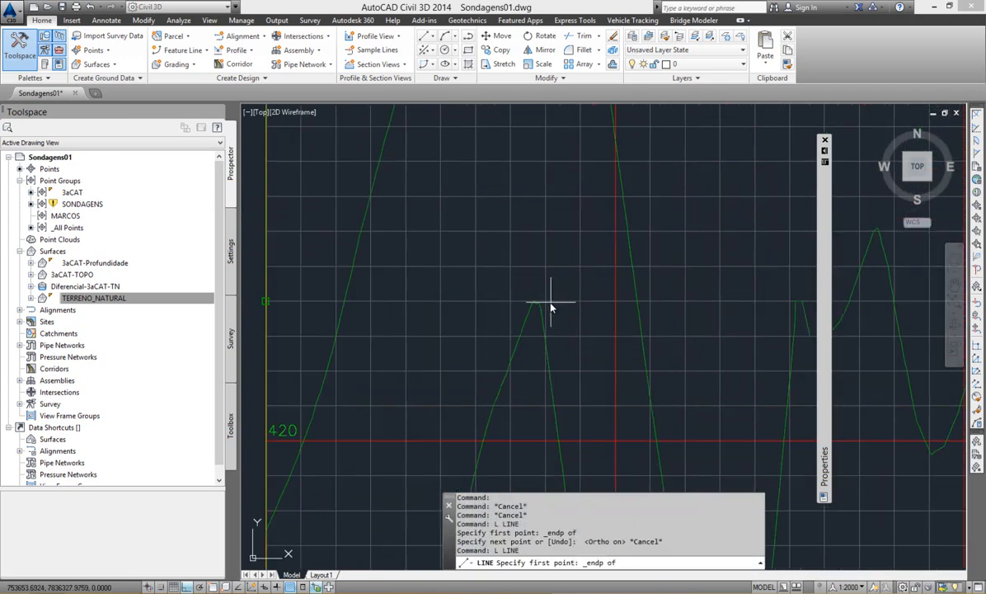
pyautogui.click(531, 302)
pyautogui.scroll(-4, 530, 298)
pyautogui.scroll(4, 535, 243)
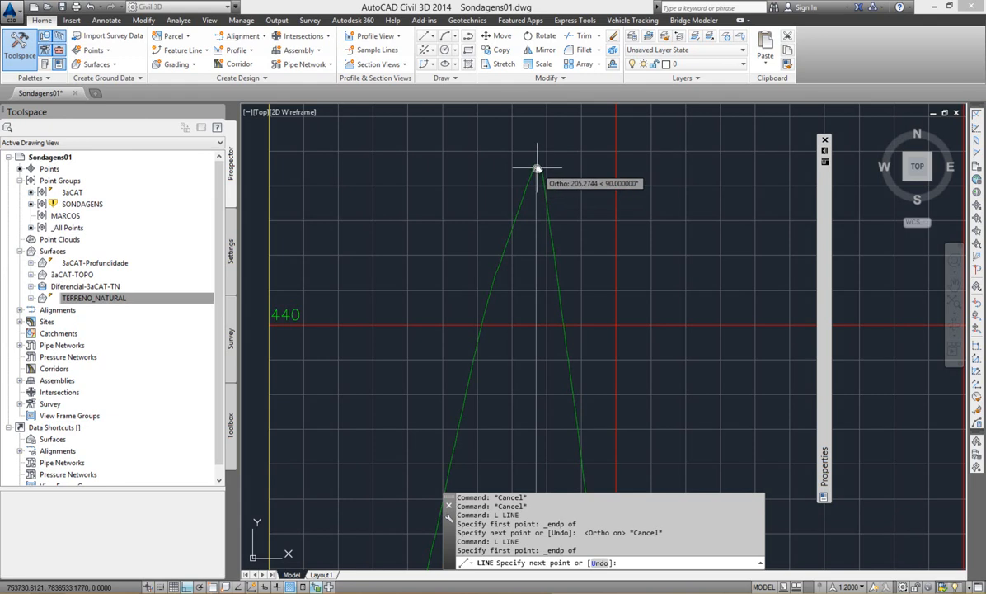
pyautogui.press('Escape')
pyautogui.scroll(-5, 550, 239)
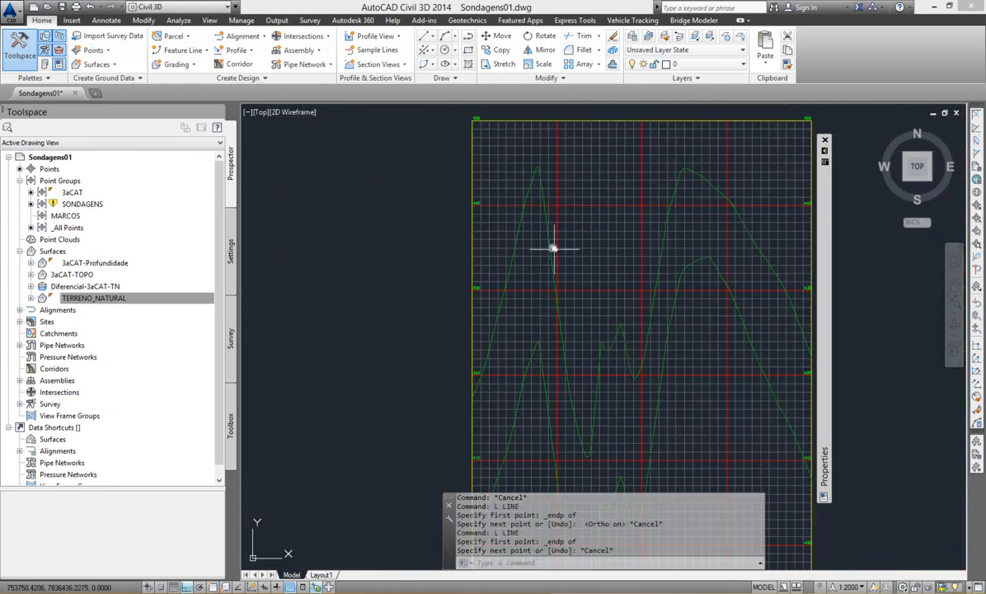
# Step: Select the TERRENO_NATURAL and 3aCAT-TOPO surfaces together and examine them from several angles in the Object Viewer
pyautogui.moveTo(562, 284); pyautogui.dragTo(541, 321, button='middle')
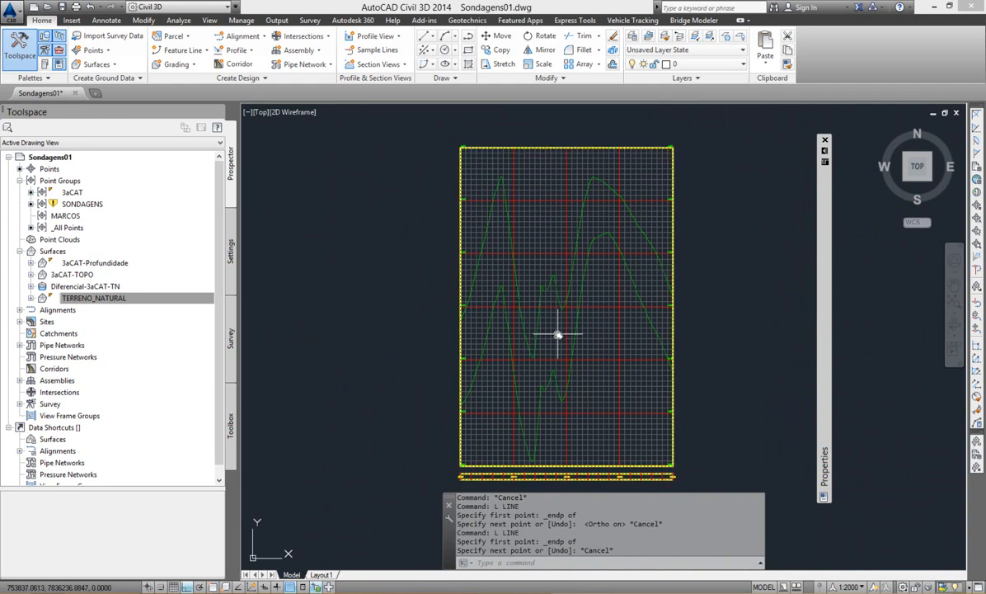
pyautogui.scroll(-4, 544, 346)
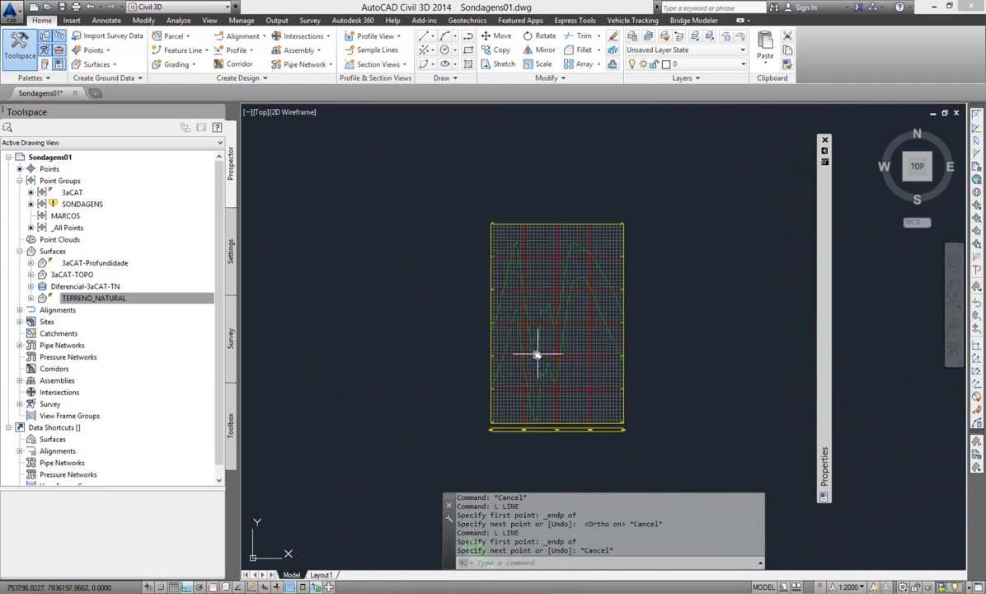
pyautogui.scroll(2, 622, 403)
pyautogui.click(621, 407)
pyautogui.scroll(5, 568, 401)
pyautogui.scroll(10, 493, 342)
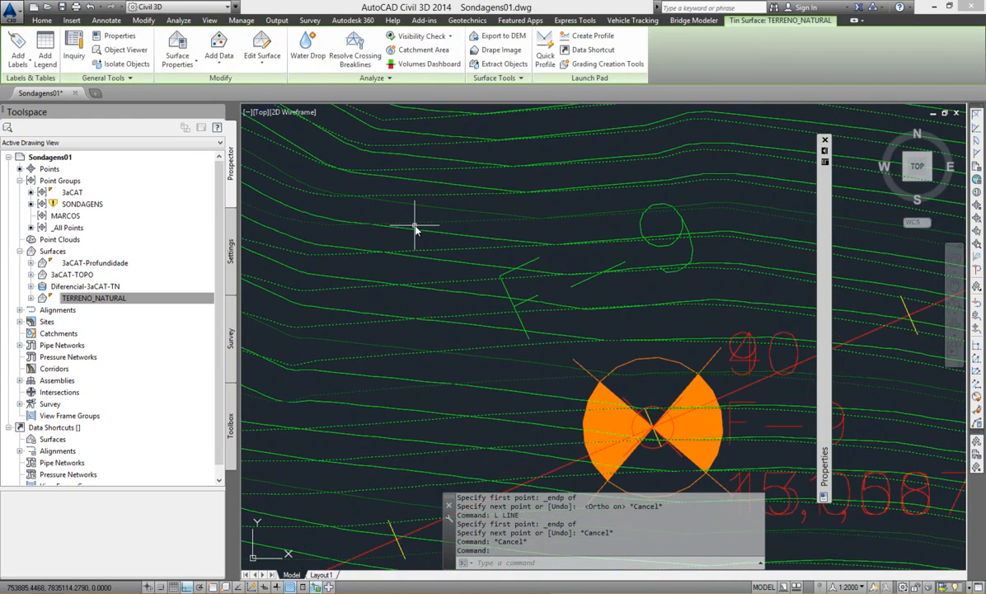
pyautogui.rightClick(411, 229)
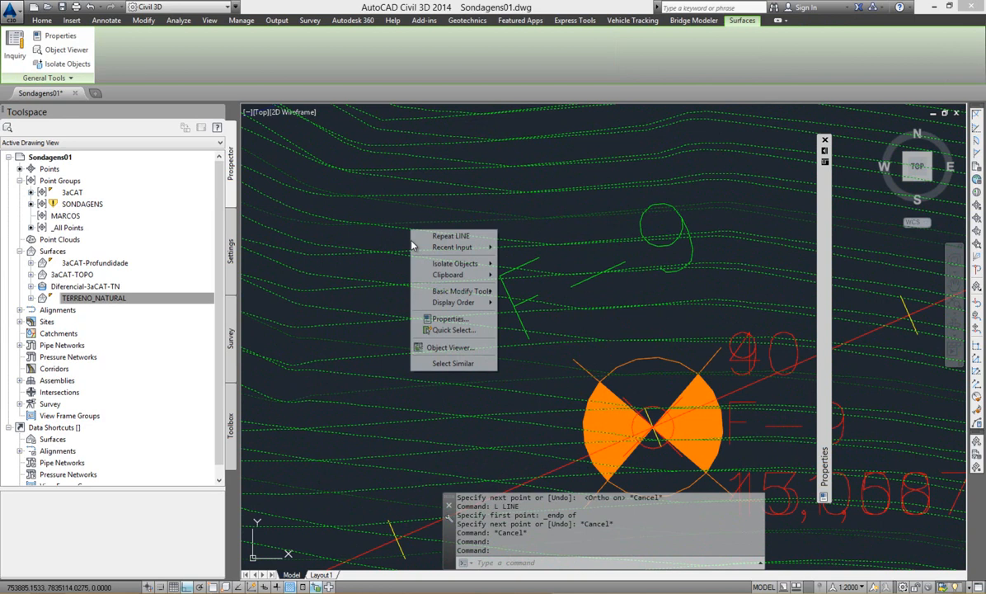
pyautogui.click(458, 354)
pyautogui.moveTo(522, 293)
pyautogui.mouseDown()
pyautogui.moveTo(571, 451)
pyautogui.moveTo(398, 382)
pyautogui.moveTo(438, 335)
pyautogui.moveTo(462, 334)
pyautogui.moveTo(470, 304)
pyautogui.mouseUp()
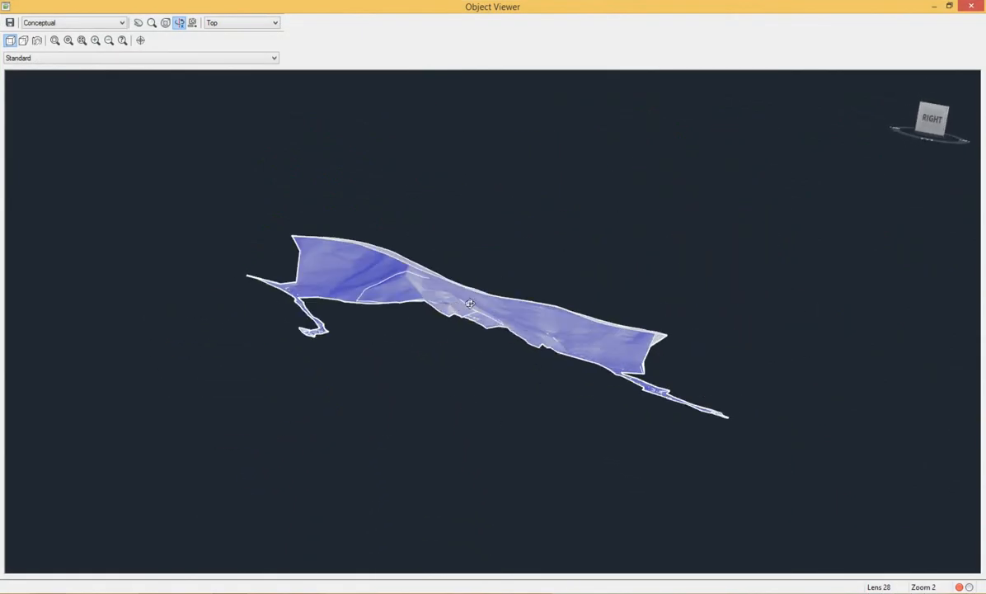
pyautogui.scroll(4, 470, 303)
pyautogui.moveTo(388, 289); pyautogui.dragTo(528, 318)
pyautogui.moveTo(345, 262); pyautogui.dragTo(544, 372)
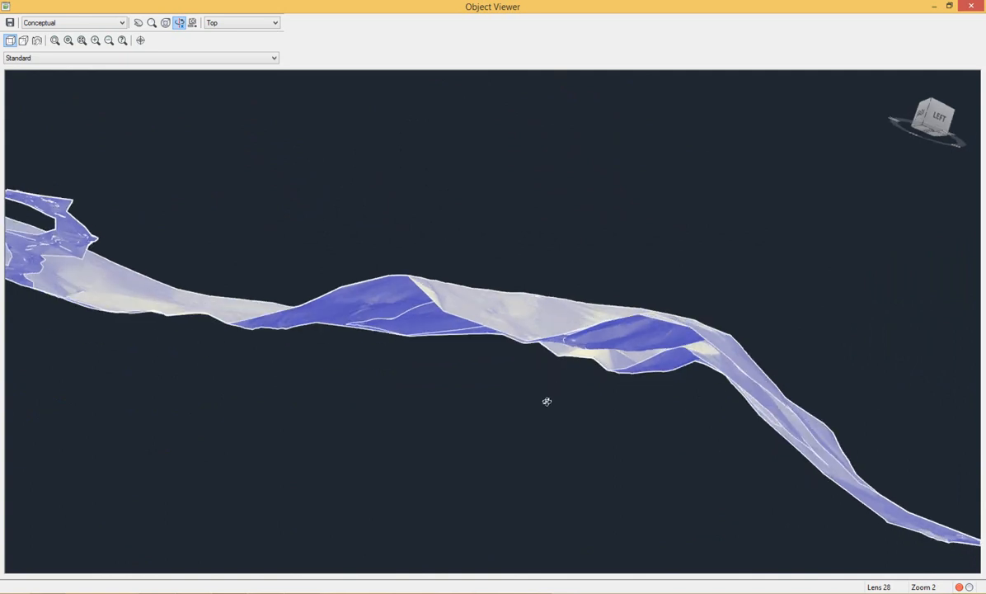
pyautogui.press('Escape')
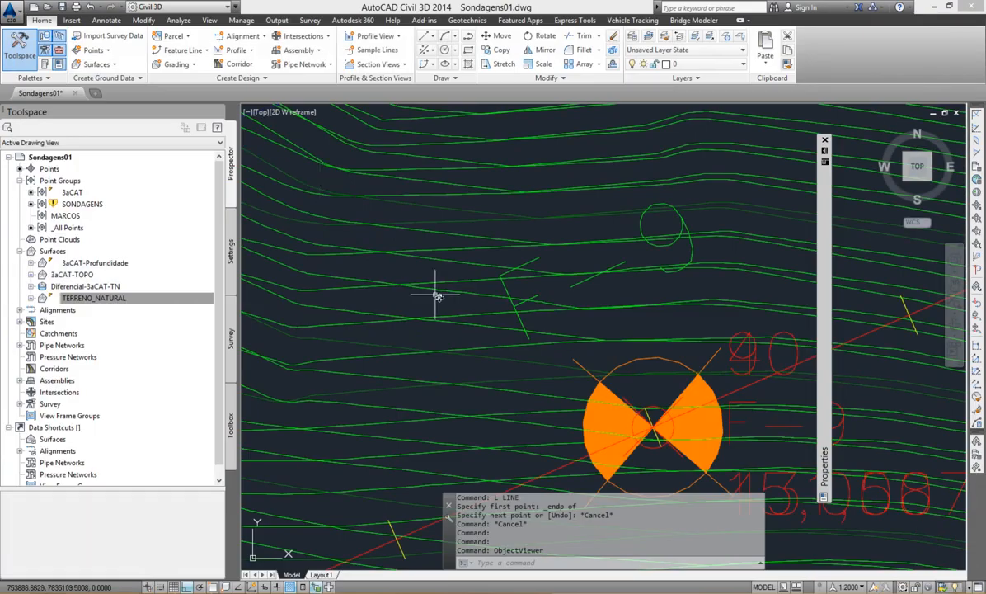
pyautogui.scroll(-3, 496, 323)
pyautogui.press('Escape')
# Step: Set the surface style of TERRENO_NATURAL to INVISIVEL
pyautogui.moveTo(497, 316); pyautogui.dragTo(595, 249, button='middle')
pyautogui.scroll(-1, 595, 249)
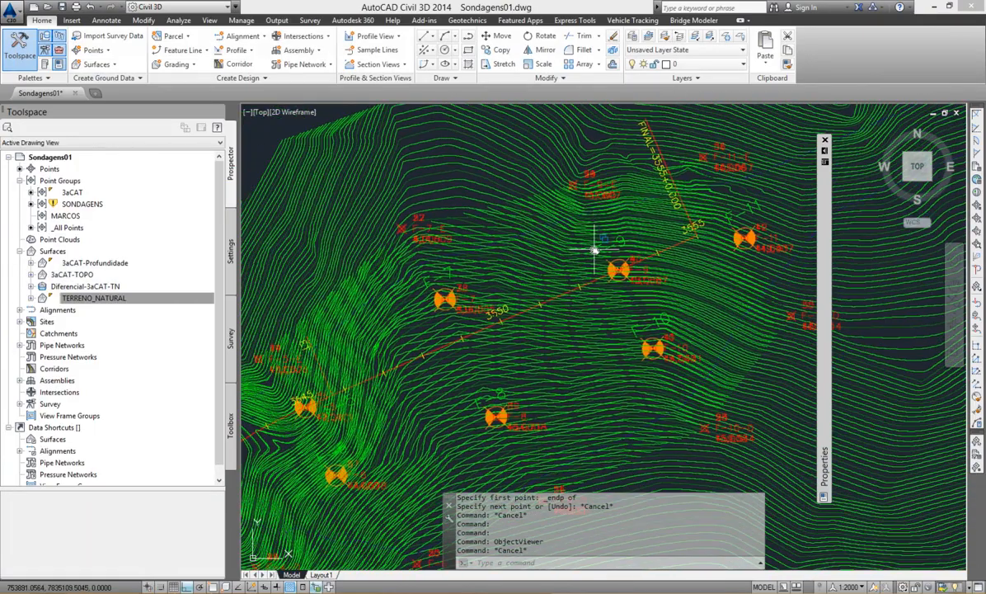
pyautogui.scroll(1, 507, 259)
pyautogui.scroll(1, 474, 185)
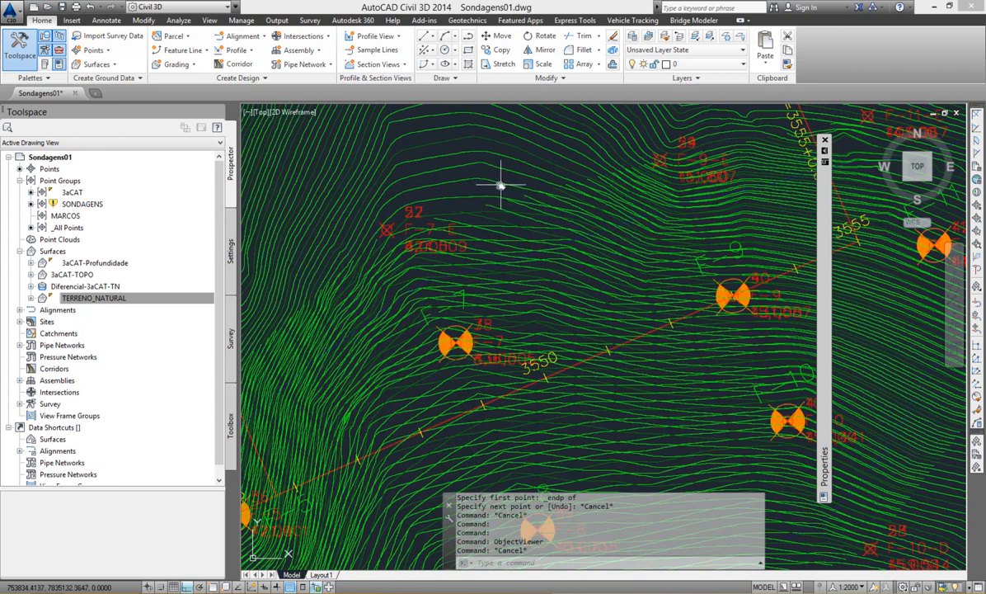
pyautogui.click(497, 184)
pyautogui.rightClick(495, 182)
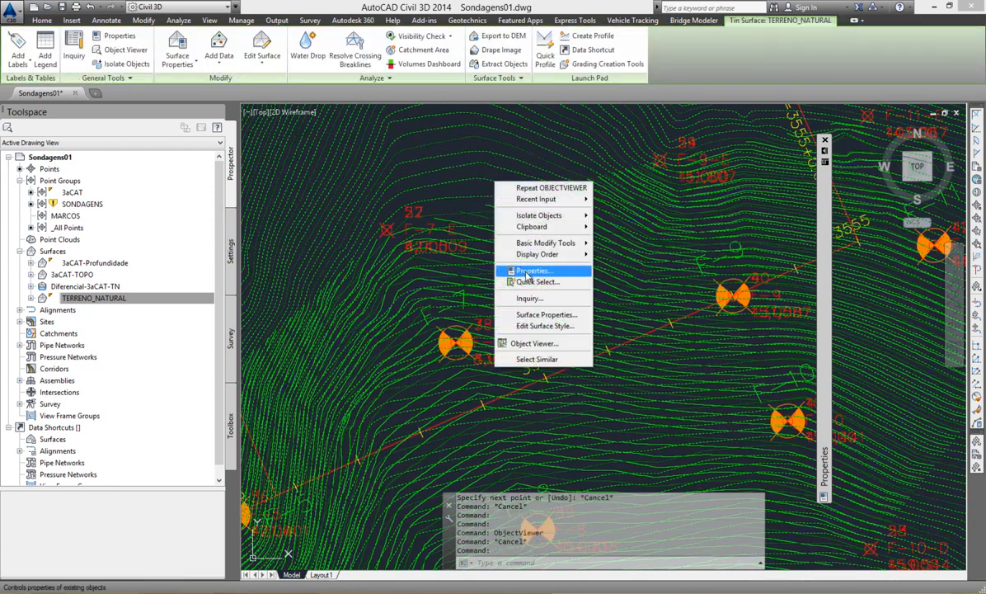
pyautogui.click(551, 316)
pyautogui.click(369, 305)
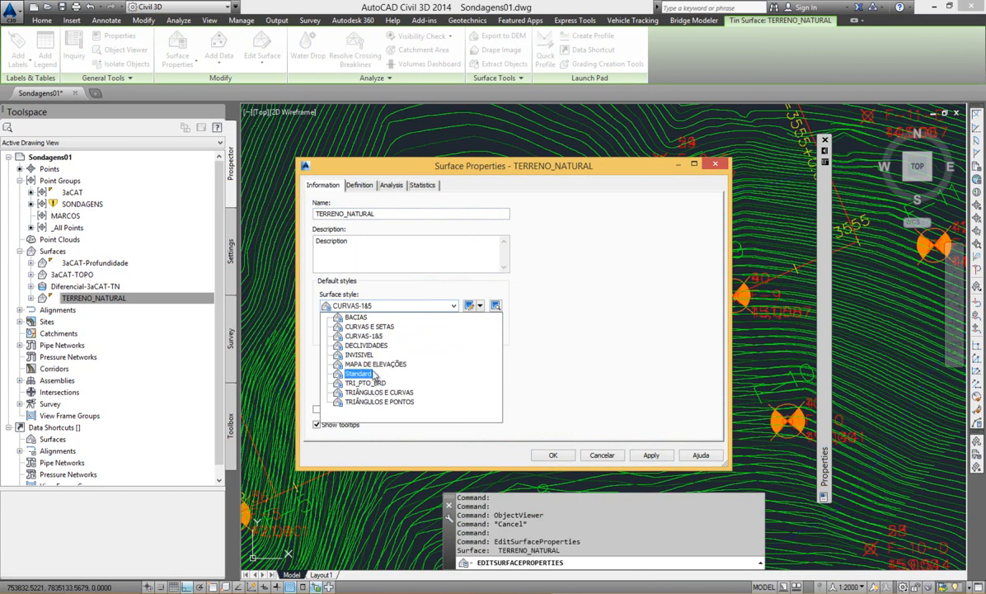
pyautogui.click(375, 363)
pyautogui.click(372, 306)
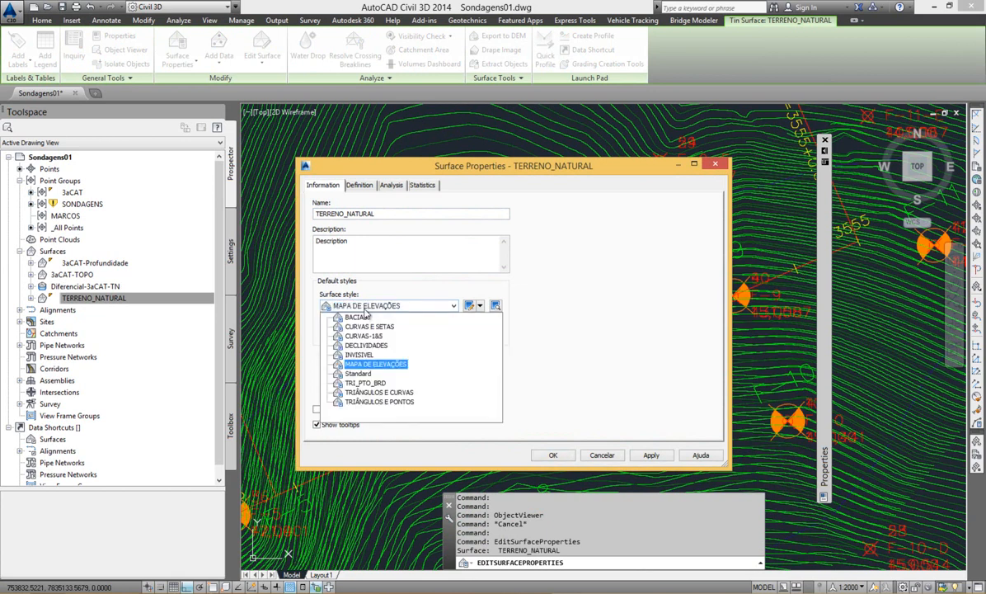
pyautogui.click(346, 339)
pyautogui.click(553, 458)
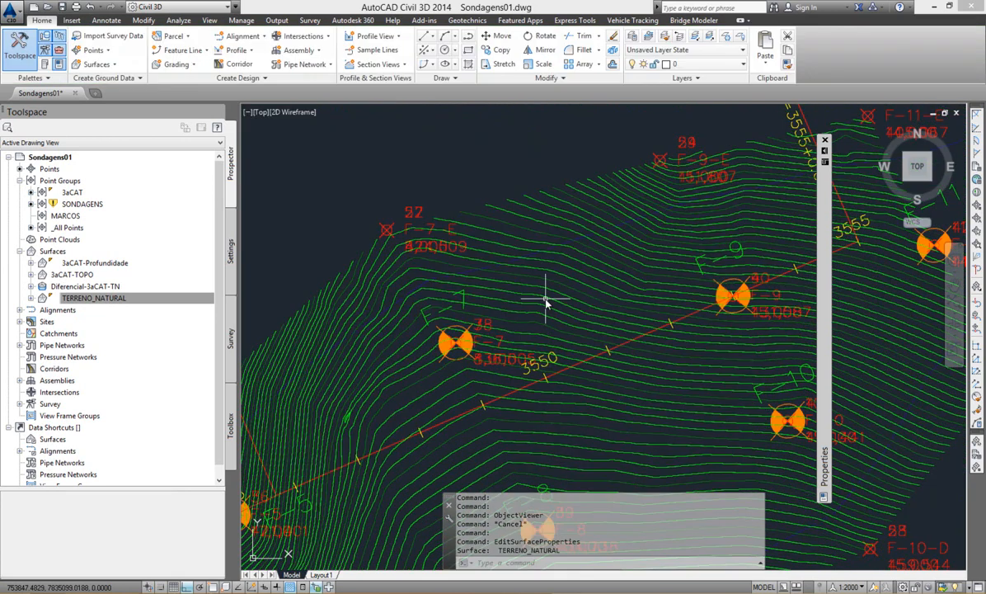
# Step: Inspect the 3aCAT-TOPO contours along the alignment around boreholes F-5 and F-6
pyautogui.click(549, 272)
pyautogui.scroll(-5, 419, 348)
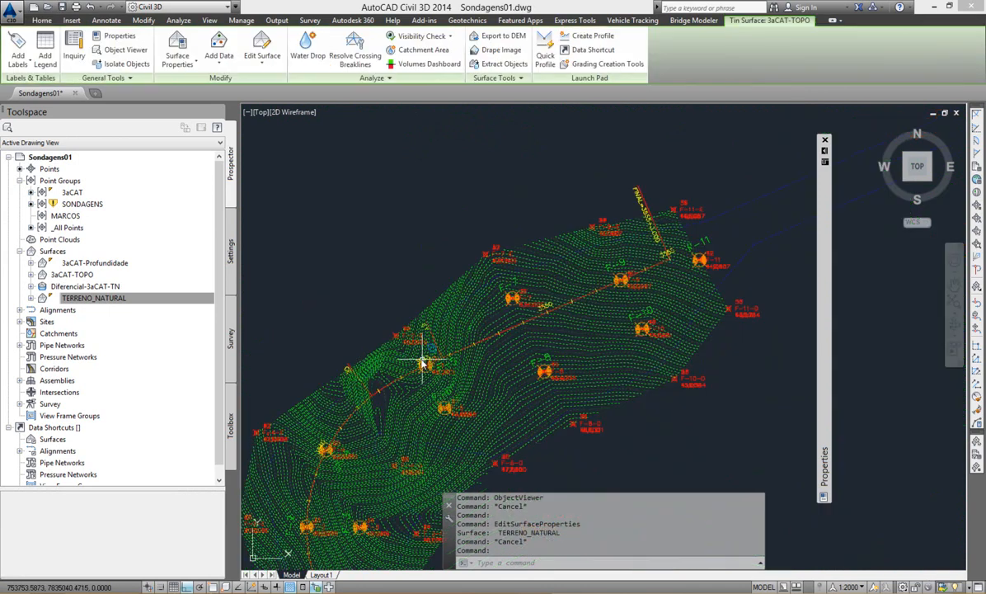
pyautogui.scroll(3, 535, 282)
pyautogui.scroll(3, 478, 301)
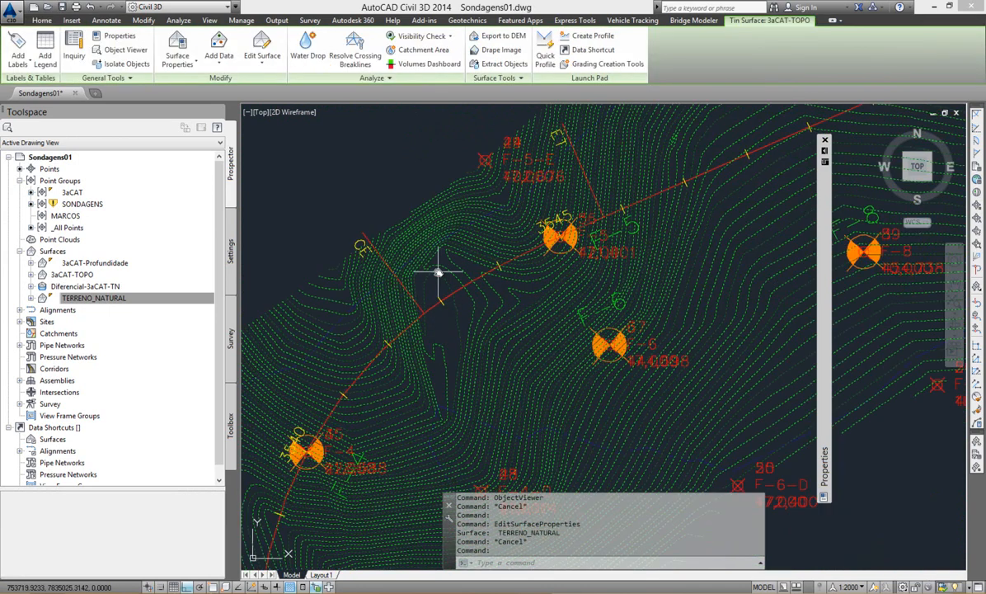
pyautogui.press('Escape')
pyautogui.scroll(-5, 544, 325)
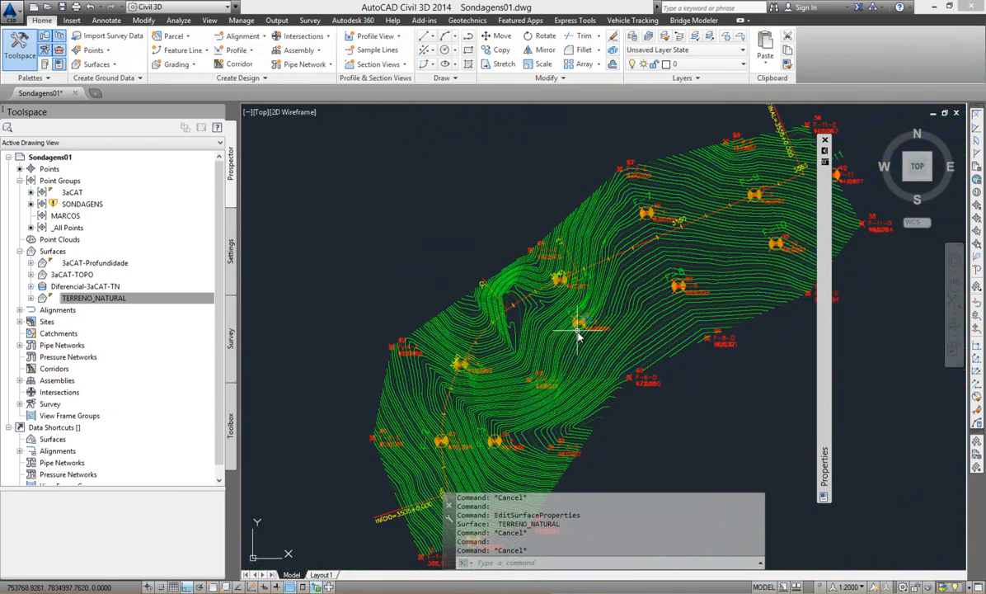